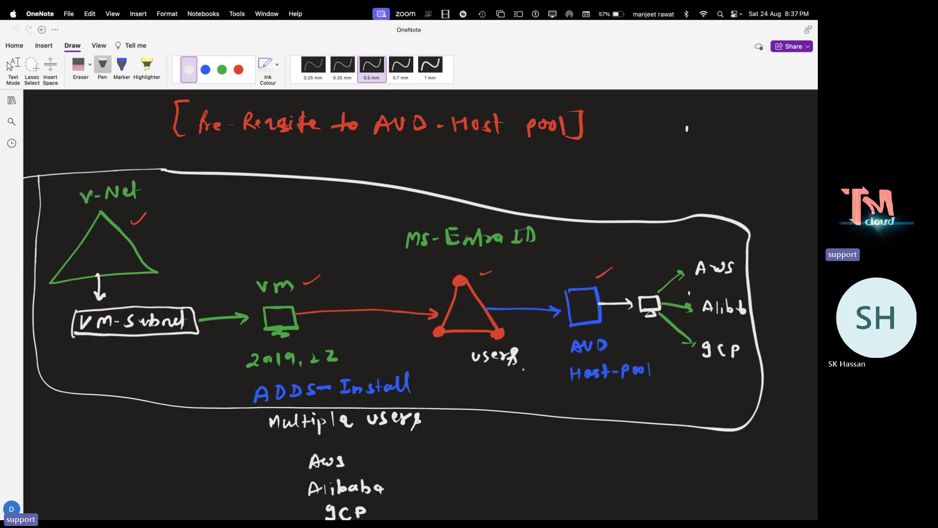
Add a new blank page to the AVD-Azure AZ-140 section
{"action": "scroll", "coordinate": [688, 129], "scroll_direction": "down", "scroll_amount": 15}
{"action": "scroll", "coordinate": [777, 236], "scroll_direction": "up", "scroll_amount": 3}
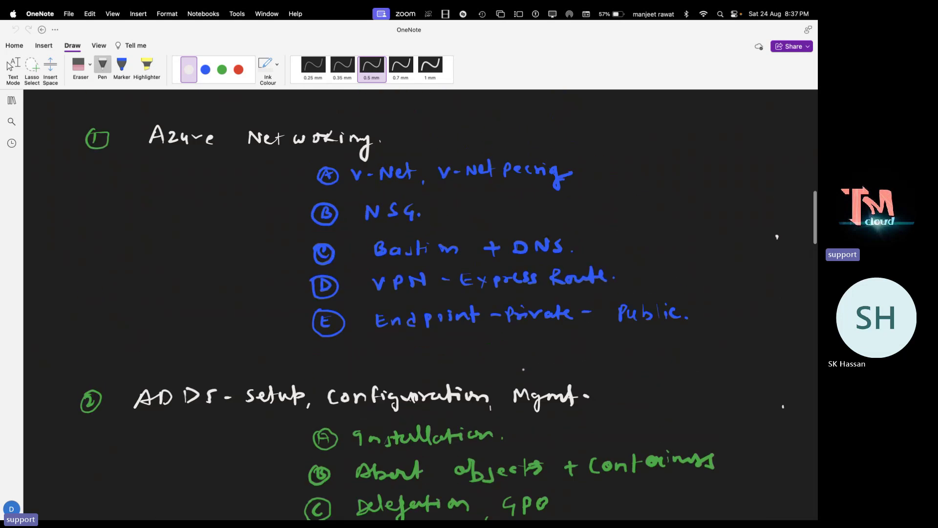
{"action": "scroll", "coordinate": [418, 305], "scroll_direction": "up", "scroll_amount": 2}
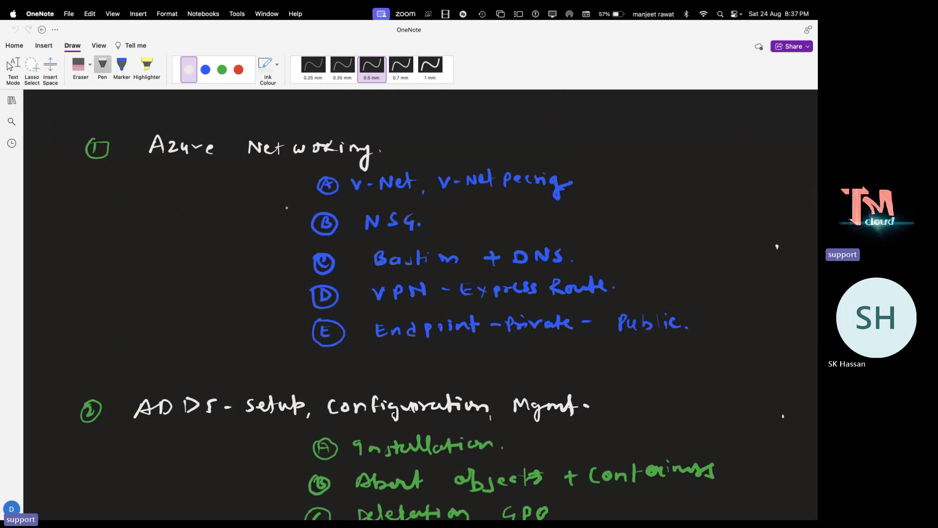
{"action": "scroll", "coordinate": [777, 246], "scroll_direction": "down", "scroll_amount": 10}
{"action": "scroll", "coordinate": [777, 246], "scroll_direction": "up", "scroll_amount": 3}
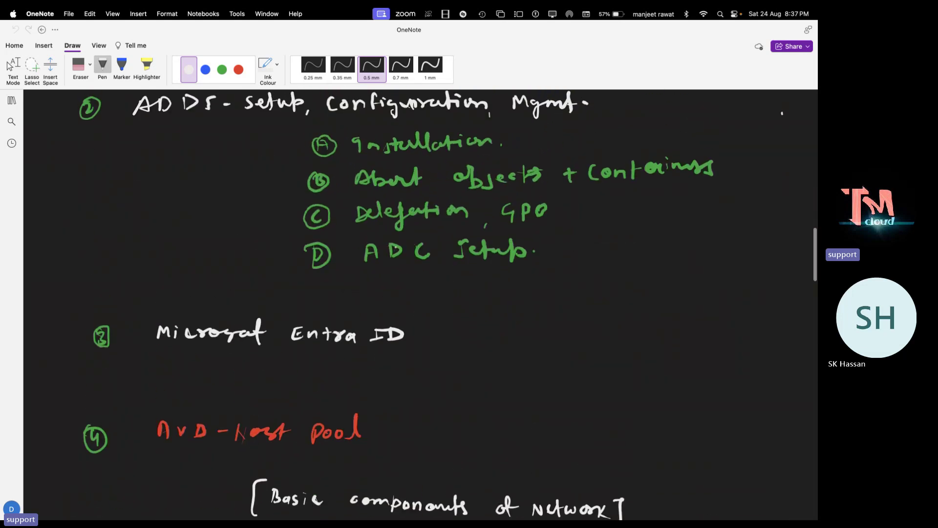
{"action": "scroll", "coordinate": [782, 159], "scroll_direction": "up", "scroll_amount": 15}
{"action": "scroll", "coordinate": [782, 159], "scroll_direction": "down", "scroll_amount": 6}
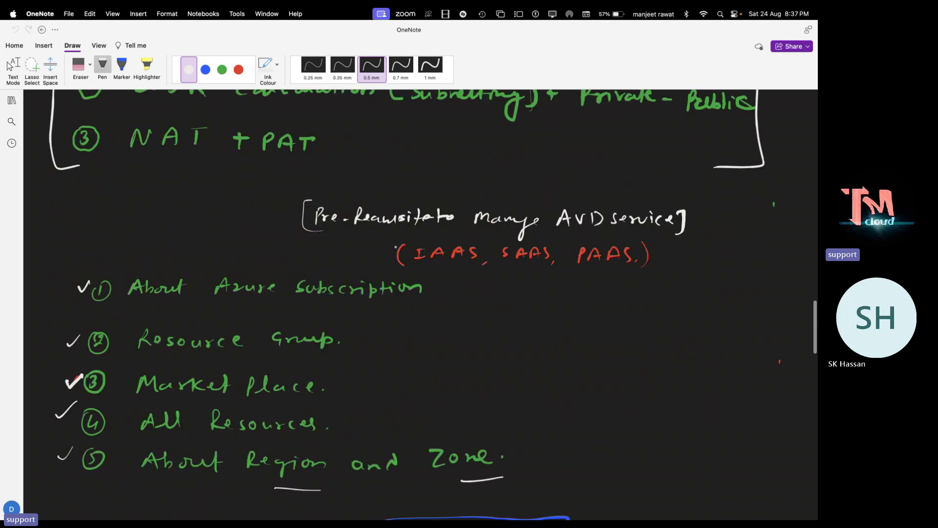
{"action": "scroll", "coordinate": [395, 247], "scroll_direction": "down", "scroll_amount": 5}
{"action": "scroll", "coordinate": [396, 247], "scroll_direction": "up", "scroll_amount": 3}
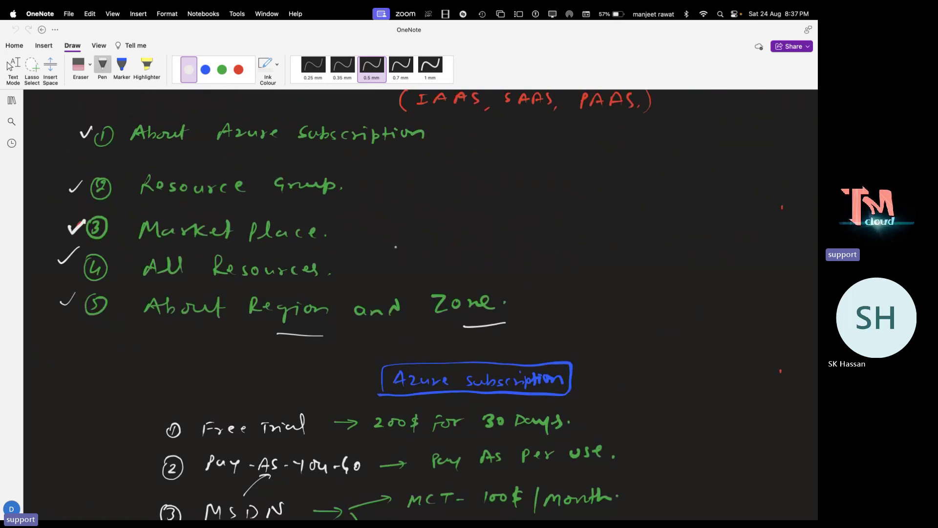
{"action": "scroll", "coordinate": [396, 246], "scroll_direction": "down", "scroll_amount": 10}
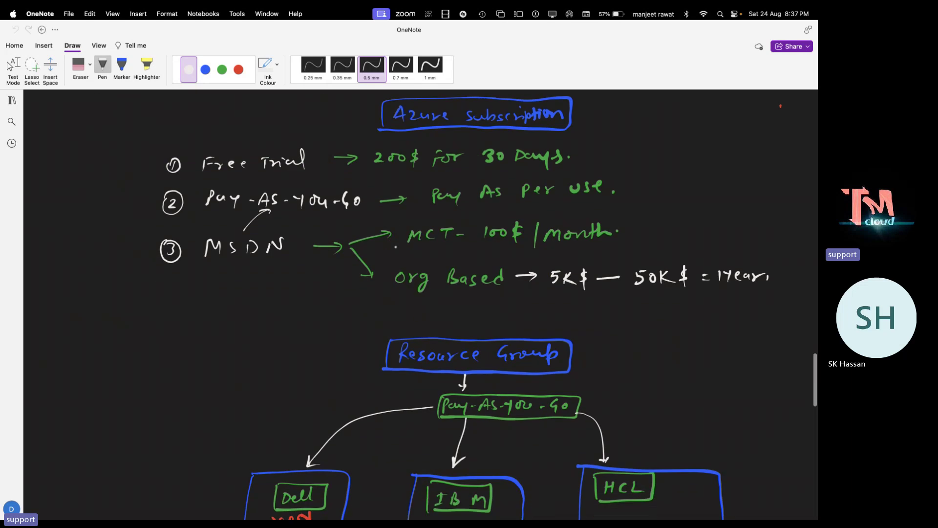
{"action": "scroll", "coordinate": [396, 246], "scroll_direction": "down", "scroll_amount": 15}
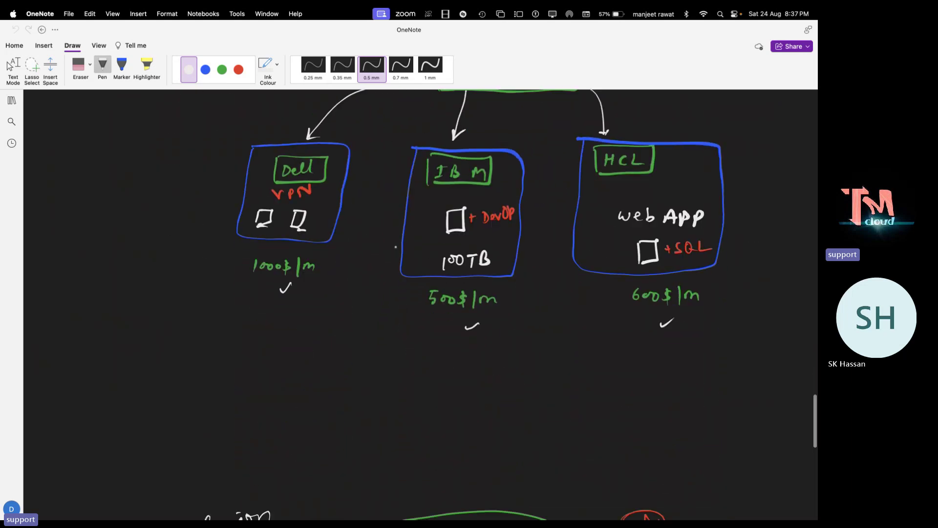
{"action": "scroll", "coordinate": [396, 247], "scroll_direction": "down", "scroll_amount": 5}
{"action": "scroll", "coordinate": [396, 247], "scroll_direction": "right", "scroll_amount": 8}
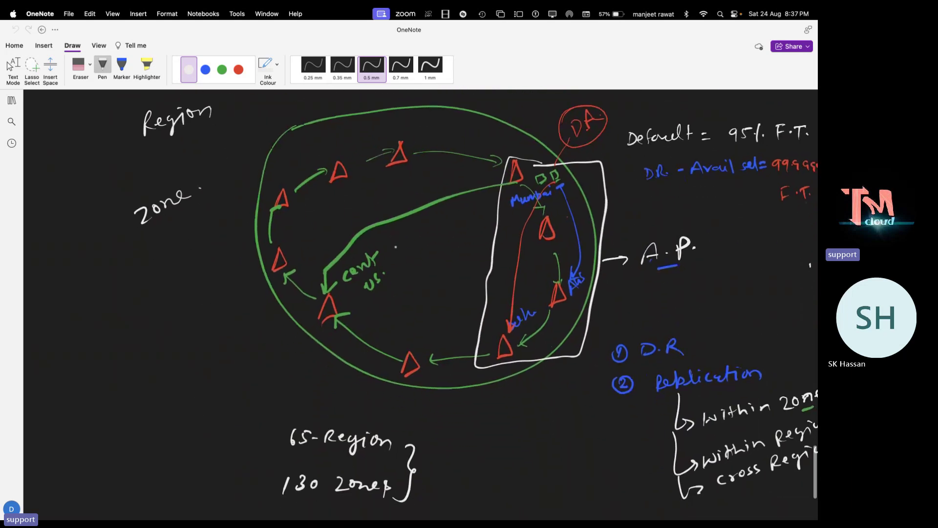
{"action": "scroll", "coordinate": [396, 247], "scroll_direction": "down", "scroll_amount": 4}
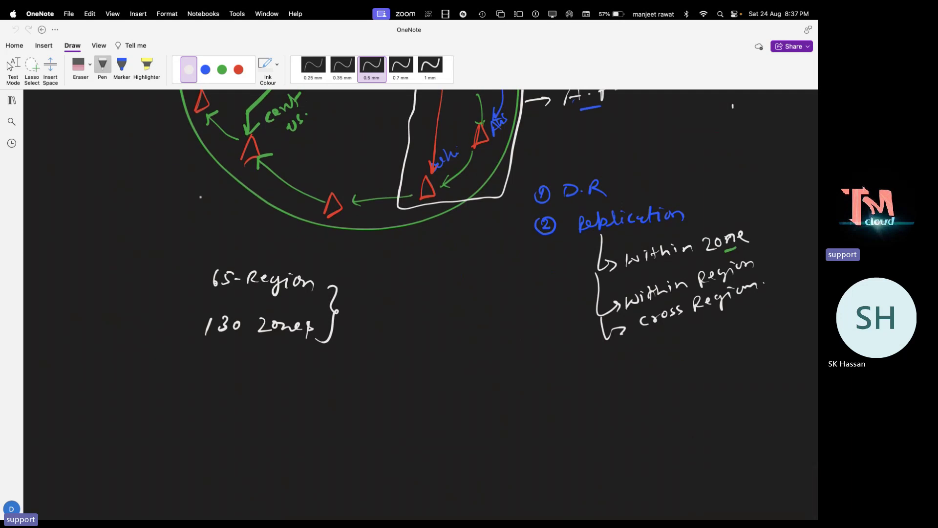
{"action": "left_click", "coordinate": [12, 100]}
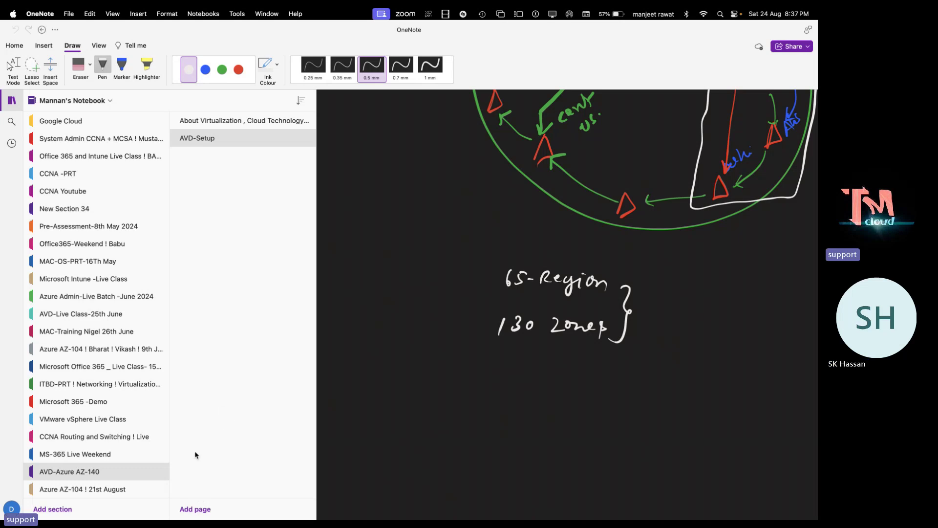
{"action": "left_click", "coordinate": [205, 509]}
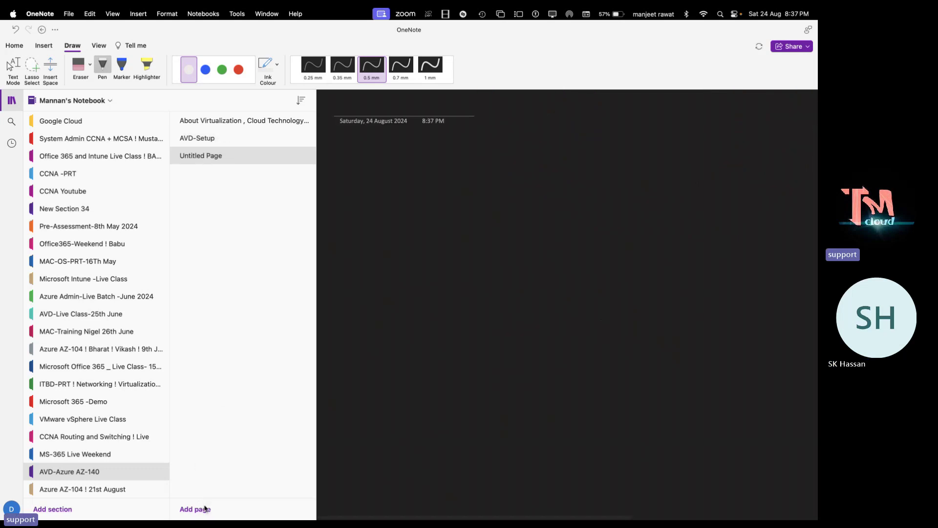
Rename the new page to 'Configure AVD Host Pool.' and hide the notebook pane
{"action": "right_click", "coordinate": [212, 155]}
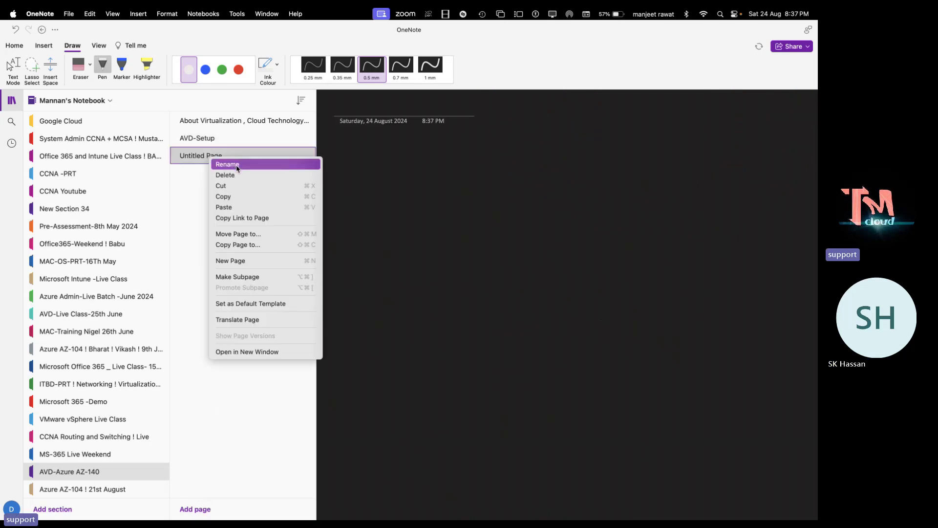
{"action": "left_click", "coordinate": [236, 166]}
{"action": "type", "text": "Con"}
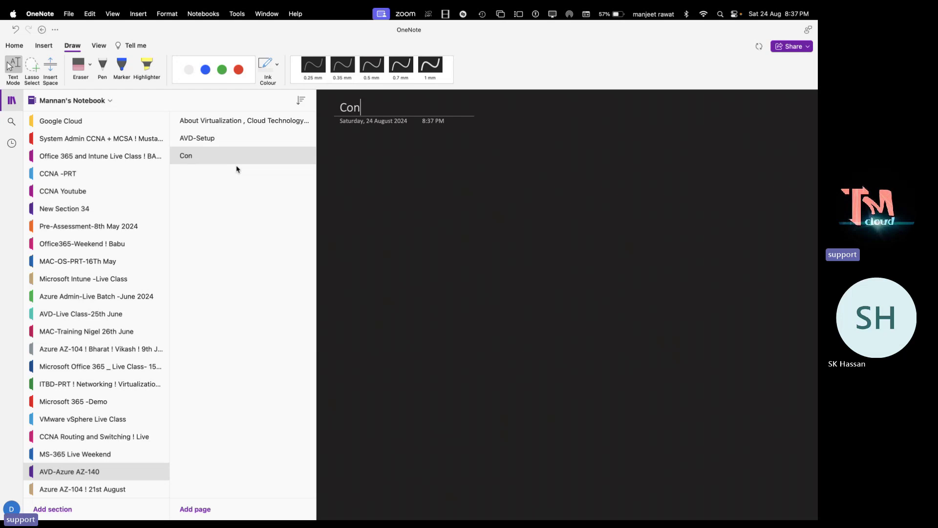
{"action": "type", "text": "figure AVD"}
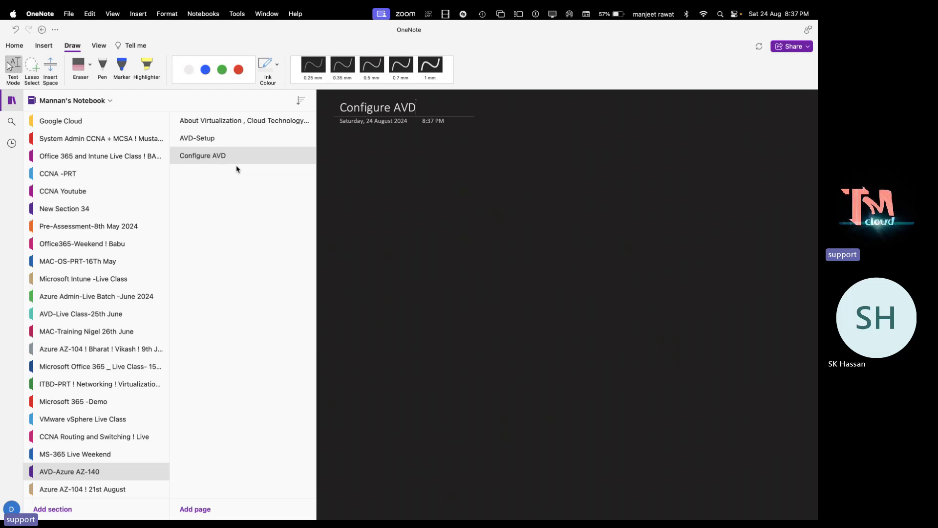
{"action": "type", "text": " Host Pool."}
{"action": "left_click", "coordinate": [11, 100]}
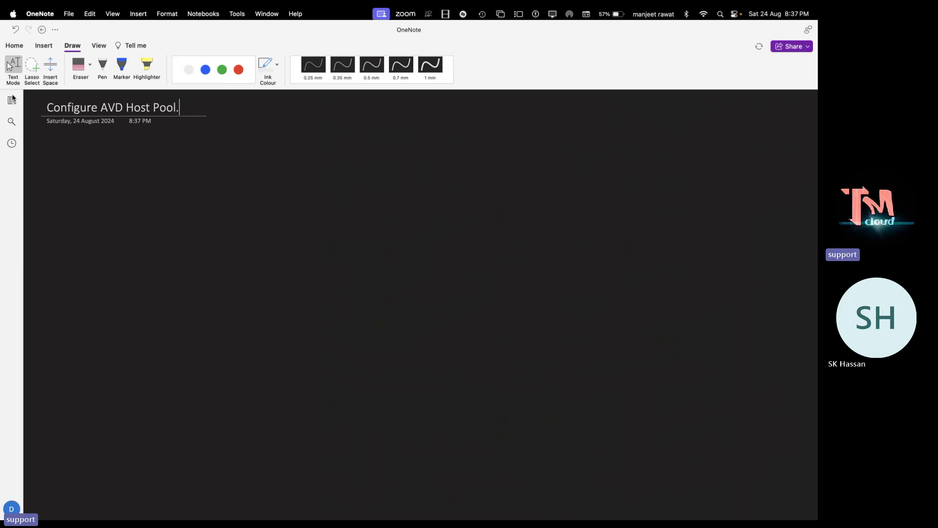
In green ink, handwrite step 1 'v-Net + Subnet'
{"action": "left_click", "coordinate": [222, 70]}
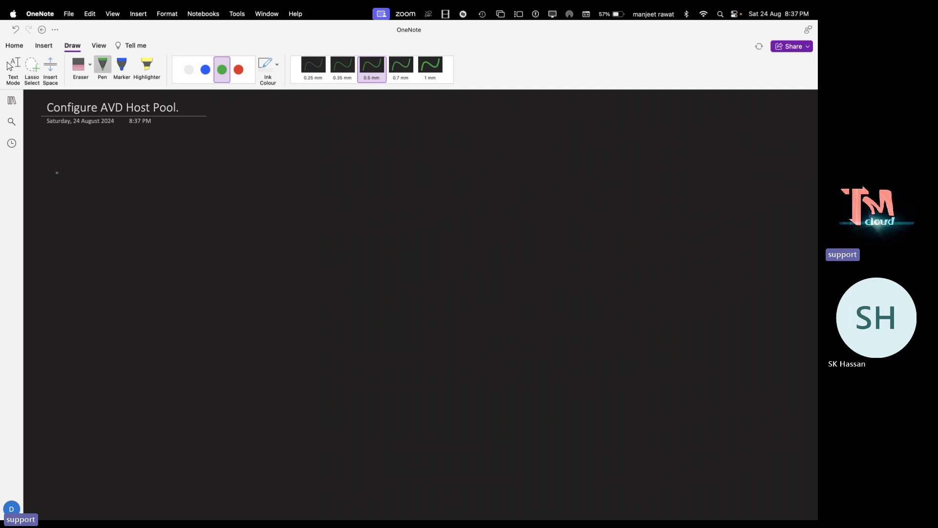
{"action": "left_click_drag", "start_coordinate": [49, 159], "coordinate": [82, 160]}
{"action": "left_click_drag", "start_coordinate": [87, 165], "coordinate": [122, 171]}
{"action": "left_click_drag", "start_coordinate": [117, 162], "coordinate": [130, 157]}
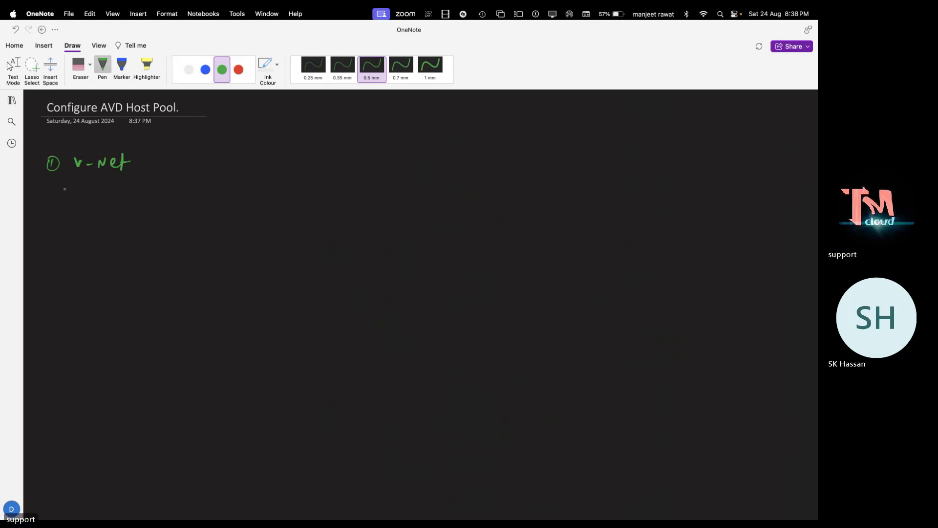
{"action": "left_click_drag", "start_coordinate": [150, 161], "coordinate": [225, 163]}
Handwrite step 2 'Add windows server vm in same v-net.' and a circled 3
{"action": "mouse_move", "coordinate": [49, 201]}
{"action": "left_mouse_down"}
{"action": "mouse_move", "coordinate": [129, 209]}
{"action": "mouse_move", "coordinate": [252, 195]}
{"action": "mouse_move", "coordinate": [244, 214]}
{"action": "mouse_move", "coordinate": [370, 195]}
{"action": "mouse_move", "coordinate": [436, 206]}
{"action": "left_mouse_up"}
{"action": "mouse_move", "coordinate": [455, 195]}
{"action": "left_mouse_down"}
{"action": "mouse_move", "coordinate": [449, 206]}
{"action": "mouse_move", "coordinate": [566, 193]}
{"action": "mouse_move", "coordinate": [585, 205]}
{"action": "left_mouse_up"}
{"action": "left_click_drag", "start_coordinate": [577, 196], "coordinate": [592, 195]}
{"action": "left_click", "coordinate": [596, 197]}
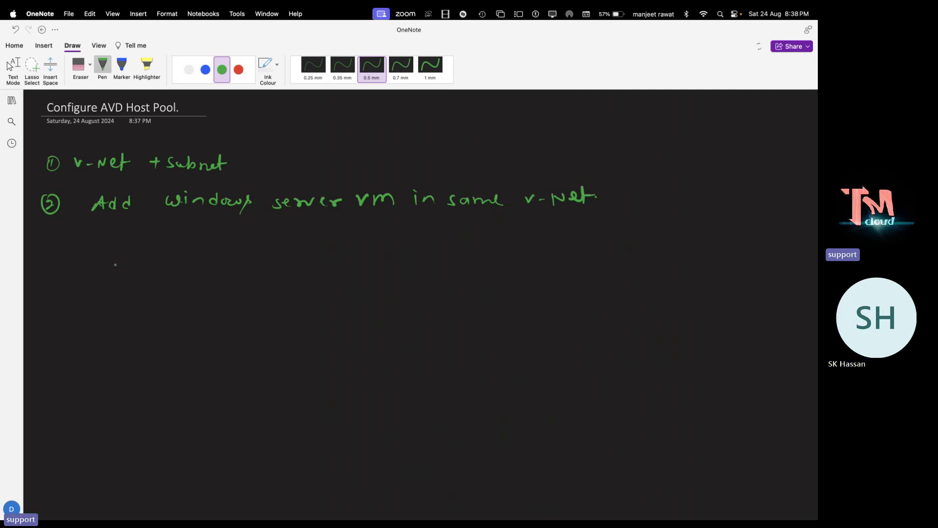
{"action": "mouse_move", "coordinate": [51, 244]}
{"action": "left_mouse_down"}
{"action": "mouse_move", "coordinate": [46, 249]}
{"action": "mouse_move", "coordinate": [56, 236]}
{"action": "left_mouse_up"}
{"action": "key", "text": "Escape"}
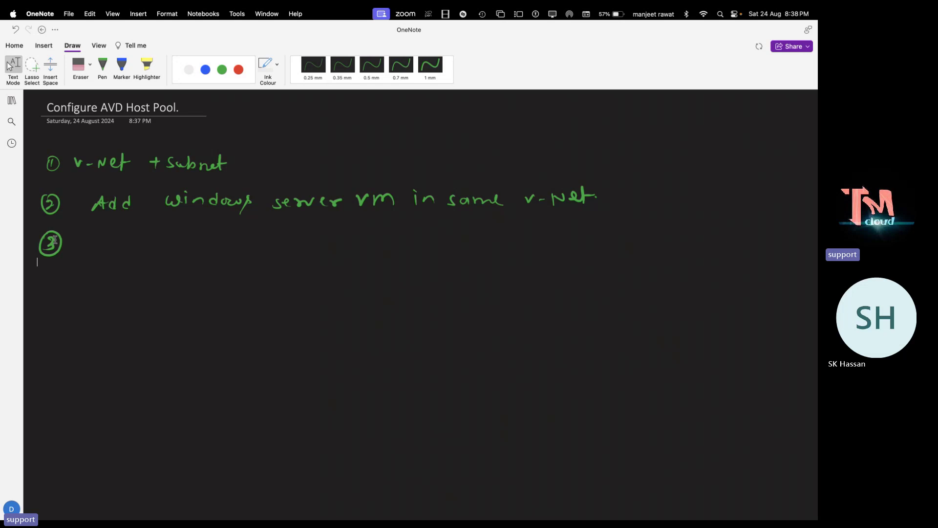
With the green pen, handwrite step 3 'Configure in Network DNS.'
{"action": "left_click", "coordinate": [102, 65]}
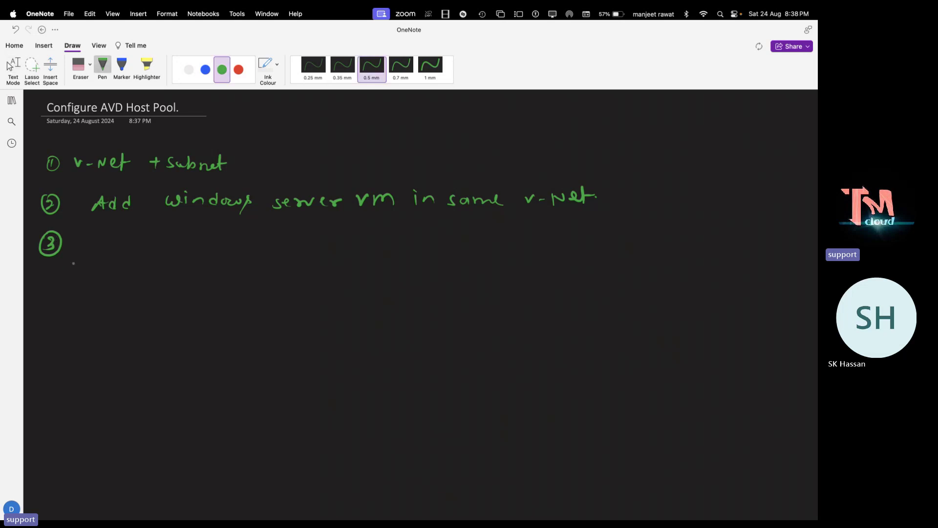
{"action": "mouse_move", "coordinate": [103, 237]}
{"action": "left_mouse_down"}
{"action": "mouse_move", "coordinate": [98, 248]}
{"action": "mouse_move", "coordinate": [141, 251]}
{"action": "left_mouse_up"}
{"action": "mouse_move", "coordinate": [139, 242]}
{"action": "left_mouse_down"}
{"action": "mouse_move", "coordinate": [151, 240]}
{"action": "mouse_move", "coordinate": [157, 257]}
{"action": "left_mouse_up"}
{"action": "left_click", "coordinate": [164, 243]}
{"action": "left_click", "coordinate": [164, 249]}
{"action": "mouse_move", "coordinate": [171, 244]}
{"action": "left_mouse_down"}
{"action": "mouse_move", "coordinate": [272, 251]}
{"action": "mouse_move", "coordinate": [320, 239]}
{"action": "mouse_move", "coordinate": [330, 247]}
{"action": "left_mouse_up"}
{"action": "left_click", "coordinate": [251, 236]}
{"action": "left_click_drag", "start_coordinate": [326, 242], "coordinate": [335, 246]}
{"action": "left_click_drag", "start_coordinate": [344, 238], "coordinate": [395, 238]}
{"action": "left_click", "coordinate": [377, 239]}
{"action": "mouse_move", "coordinate": [393, 239]}
{"action": "left_mouse_down"}
{"action": "mouse_move", "coordinate": [405, 237]}
{"action": "mouse_move", "coordinate": [407, 247]}
{"action": "left_mouse_up"}
{"action": "left_click", "coordinate": [468, 249]}
{"action": "mouse_move", "coordinate": [414, 232]}
{"action": "left_mouse_down"}
{"action": "mouse_move", "coordinate": [419, 253]}
{"action": "mouse_move", "coordinate": [439, 248]}
{"action": "left_mouse_up"}
{"action": "left_click_drag", "start_coordinate": [448, 244], "coordinate": [460, 235]}
{"action": "left_click_drag", "start_coordinate": [470, 235], "coordinate": [463, 244]}
{"action": "left_click", "coordinate": [475, 241]}
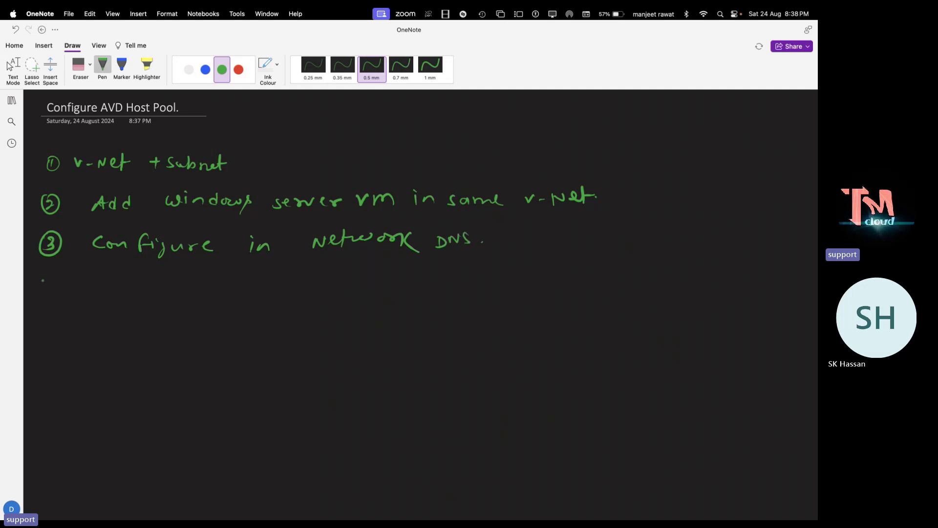
Handwrite step 4 'Install ADDS'
{"action": "mouse_move", "coordinate": [41, 273]}
{"action": "left_mouse_down"}
{"action": "mouse_move", "coordinate": [51, 287]}
{"action": "mouse_move", "coordinate": [46, 270]}
{"action": "mouse_move", "coordinate": [93, 289]}
{"action": "mouse_move", "coordinate": [152, 280]}
{"action": "left_mouse_up"}
{"action": "left_click", "coordinate": [106, 280]}
{"action": "mouse_move", "coordinate": [151, 273]}
{"action": "left_mouse_down"}
{"action": "mouse_move", "coordinate": [171, 287]}
{"action": "mouse_move", "coordinate": [240, 288]}
{"action": "mouse_move", "coordinate": [259, 278]}
{"action": "mouse_move", "coordinate": [266, 287]}
{"action": "left_mouse_up"}
{"action": "left_click", "coordinate": [280, 288]}
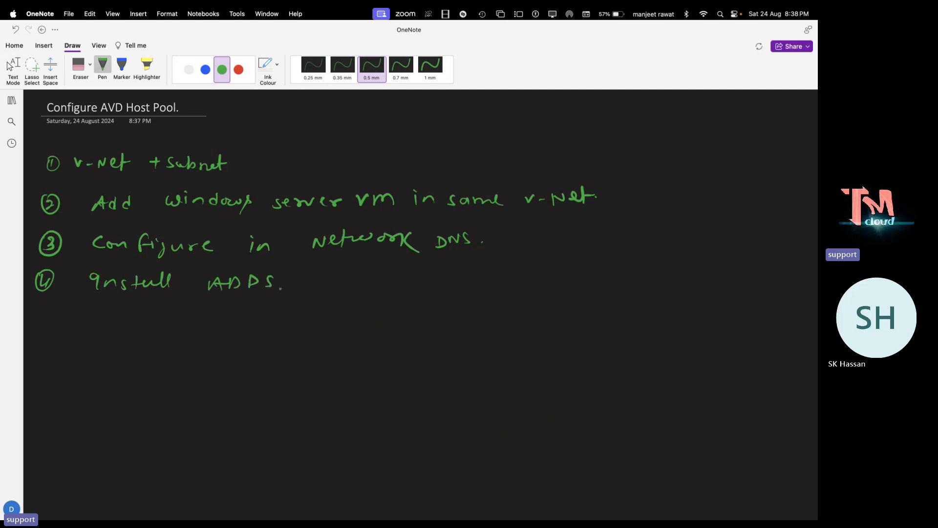
Handwrite step 5 'Sync users from AD DS to MS-Entra ID.' and a circled 6
{"action": "mouse_move", "coordinate": [45, 317]}
{"action": "left_mouse_down"}
{"action": "mouse_move", "coordinate": [44, 331]}
{"action": "mouse_move", "coordinate": [52, 310]}
{"action": "left_mouse_up"}
{"action": "left_click_drag", "start_coordinate": [109, 312], "coordinate": [102, 326]}
{"action": "mouse_move", "coordinate": [115, 314]}
{"action": "left_mouse_down"}
{"action": "mouse_move", "coordinate": [123, 327]}
{"action": "mouse_move", "coordinate": [201, 323]}
{"action": "left_mouse_up"}
{"action": "mouse_move", "coordinate": [211, 316]}
{"action": "left_mouse_down"}
{"action": "mouse_move", "coordinate": [208, 325]}
{"action": "mouse_move", "coordinate": [239, 317]}
{"action": "left_mouse_up"}
{"action": "mouse_move", "coordinate": [249, 317]}
{"action": "left_mouse_down"}
{"action": "mouse_move", "coordinate": [236, 339]}
{"action": "mouse_move", "coordinate": [288, 308]}
{"action": "mouse_move", "coordinate": [344, 327]}
{"action": "mouse_move", "coordinate": [387, 311]}
{"action": "left_mouse_up"}
{"action": "mouse_move", "coordinate": [386, 311]}
{"action": "left_mouse_down"}
{"action": "mouse_move", "coordinate": [395, 327]}
{"action": "mouse_move", "coordinate": [424, 328]}
{"action": "left_mouse_up"}
{"action": "left_click_drag", "start_coordinate": [446, 315], "coordinate": [435, 326]}
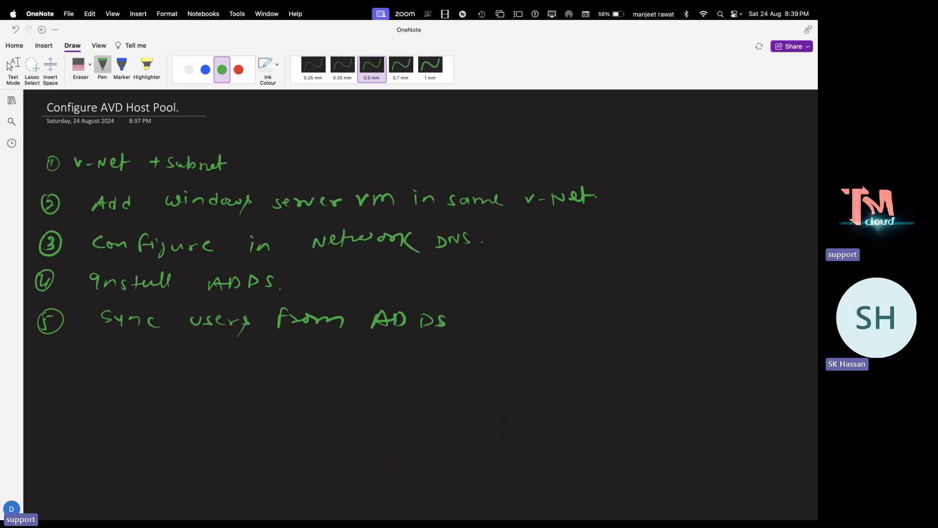
{"action": "left_click", "coordinate": [481, 320]}
{"action": "mouse_move", "coordinate": [493, 312]}
{"action": "left_mouse_down"}
{"action": "mouse_move", "coordinate": [494, 328]}
{"action": "mouse_move", "coordinate": [538, 306]}
{"action": "mouse_move", "coordinate": [550, 322]}
{"action": "left_mouse_up"}
{"action": "mouse_move", "coordinate": [557, 309]}
{"action": "left_mouse_down"}
{"action": "mouse_move", "coordinate": [548, 323]}
{"action": "mouse_move", "coordinate": [618, 321]}
{"action": "left_mouse_up"}
{"action": "mouse_move", "coordinate": [620, 313]}
{"action": "left_mouse_down"}
{"action": "mouse_move", "coordinate": [650, 321]}
{"action": "mouse_move", "coordinate": [672, 306]}
{"action": "left_mouse_up"}
{"action": "left_click_drag", "start_coordinate": [665, 306], "coordinate": [663, 321]}
{"action": "left_click_drag", "start_coordinate": [658, 321], "coordinate": [677, 320]}
{"action": "left_click_drag", "start_coordinate": [676, 306], "coordinate": [677, 320]}
{"action": "left_click", "coordinate": [699, 318]}
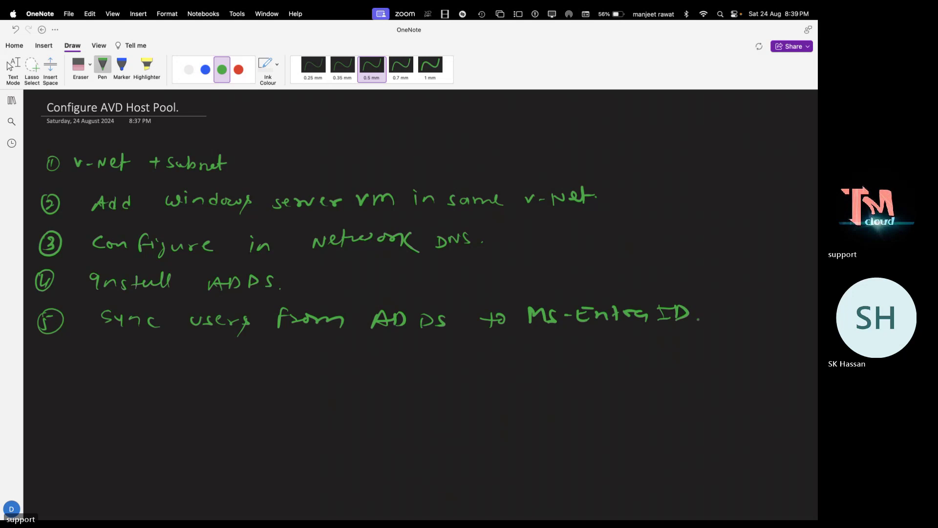
{"action": "mouse_move", "coordinate": [49, 354]}
{"action": "left_mouse_down"}
{"action": "mouse_move", "coordinate": [47, 366]}
{"action": "mouse_move", "coordinate": [55, 353]}
{"action": "left_mouse_up"}
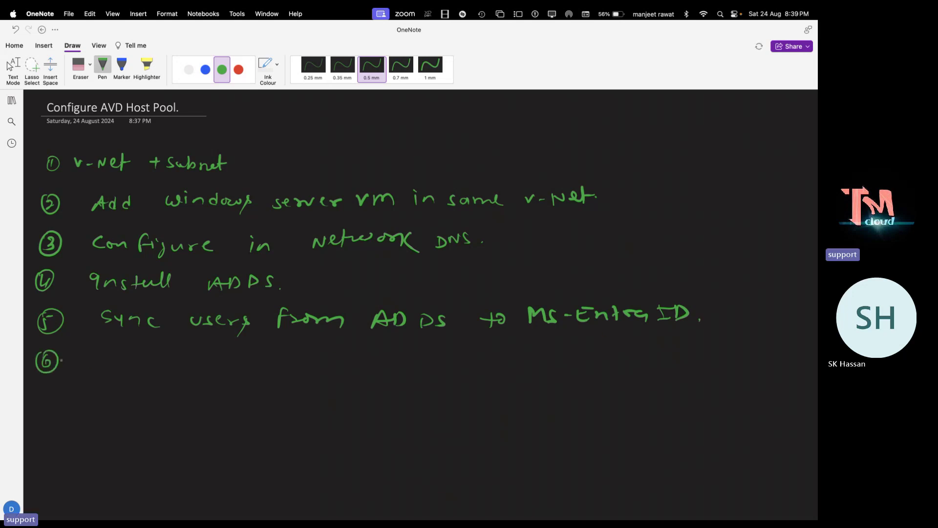
{"action": "scroll", "coordinate": [155, 361], "scroll_direction": "down", "scroll_amount": 2}
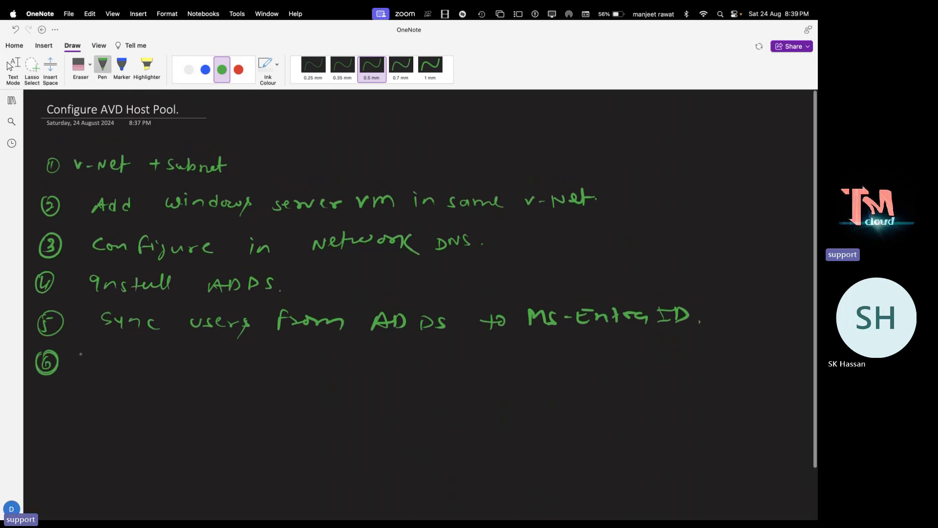
Open About This Mac, cycle through desktop spaces, then show OneNote full screen
{"action": "left_click", "coordinate": [13, 13]}
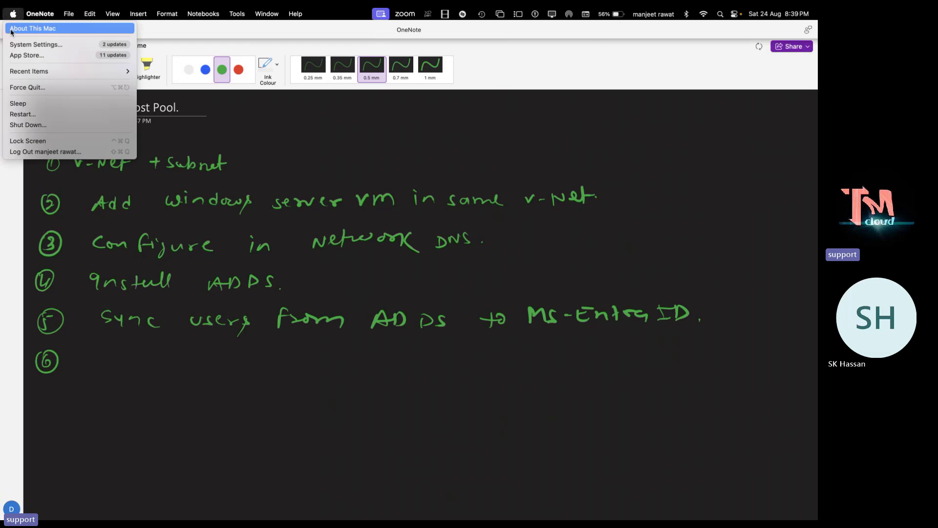
{"action": "left_click", "coordinate": [22, 25]}
{"action": "left_click", "coordinate": [9, 29]}
{"action": "key", "text": "ctrl+Right"}
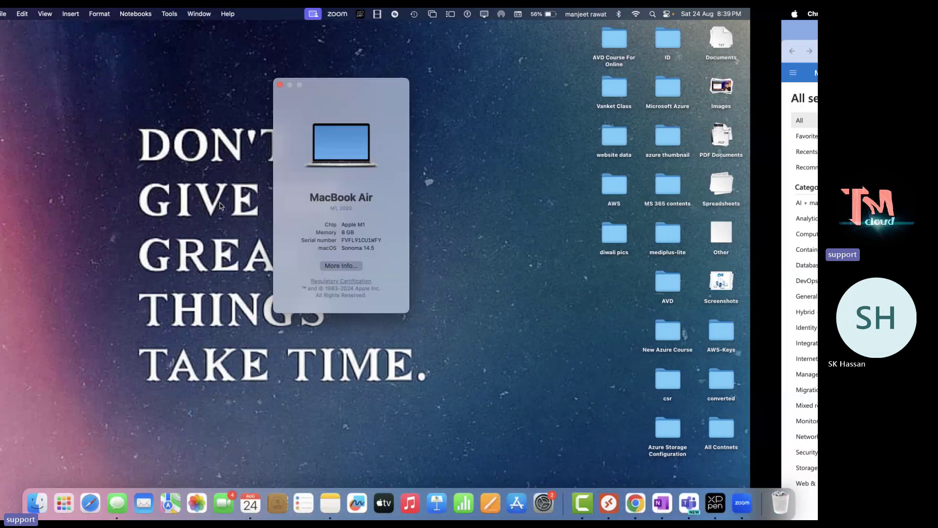
{"action": "key", "text": "ctrl+Right"}
{"action": "key", "text": "ctrl+Left"}
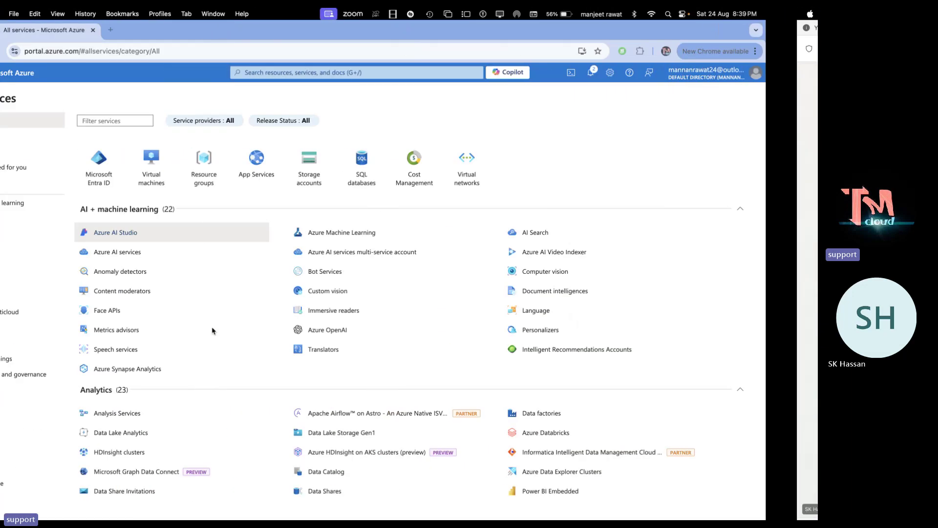
{"action": "key", "text": "ctrl+Left"}
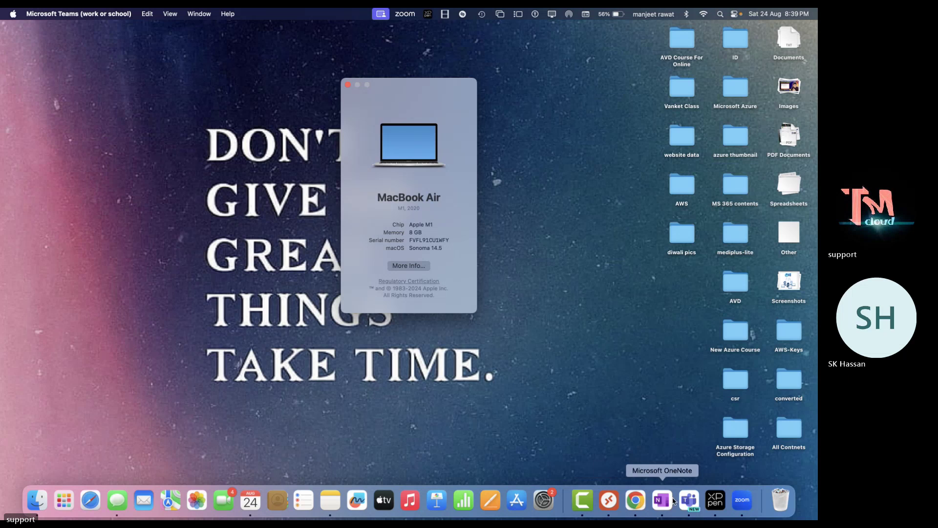
{"action": "left_click", "coordinate": [663, 500]}
{"action": "left_click", "coordinate": [130, 28]}
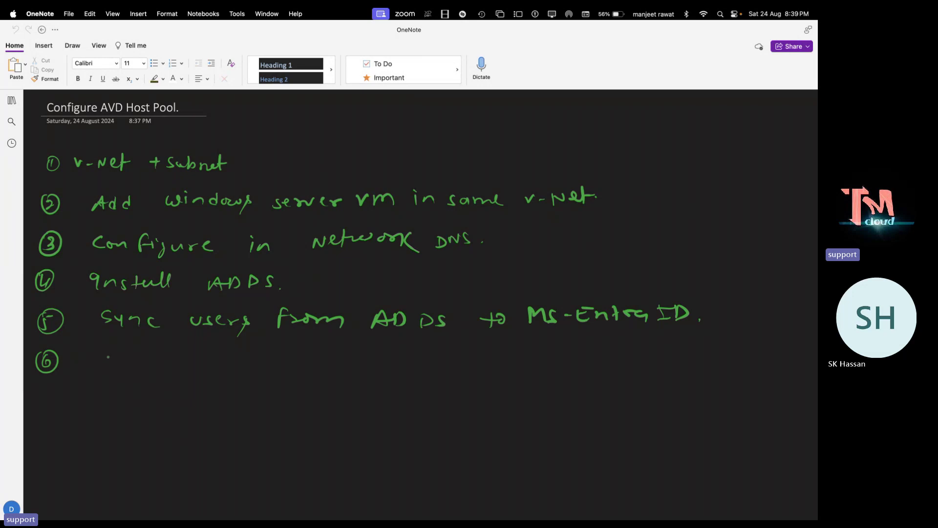
Pick the green pen and handwrite step 6 'Configure AVD-Host pool'
{"action": "left_click", "coordinate": [99, 45]}
{"action": "left_click", "coordinate": [72, 45]}
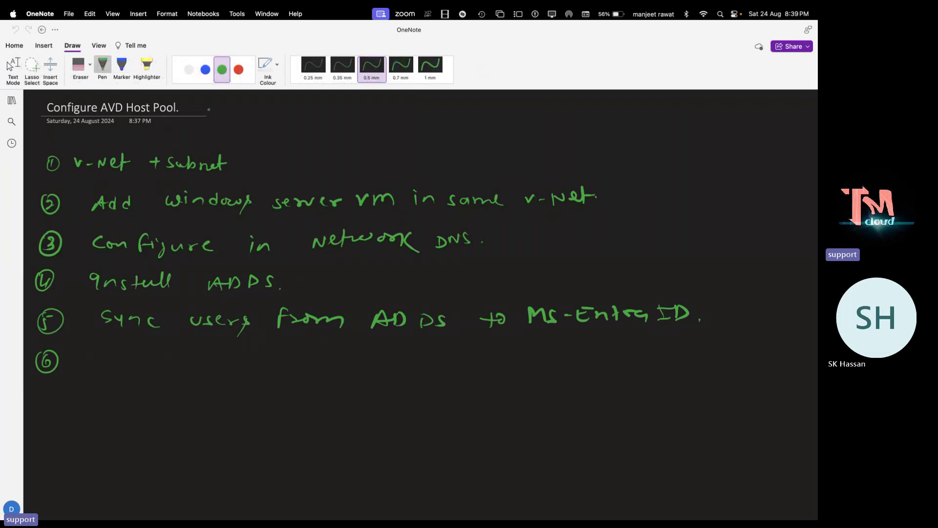
{"action": "left_click_drag", "start_coordinate": [195, 114], "coordinate": [206, 111]}
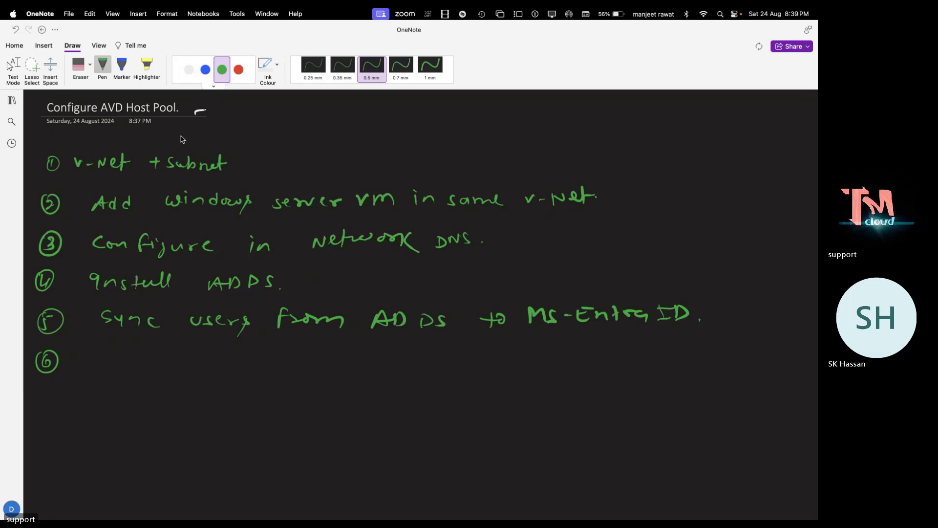
{"action": "left_click_drag", "start_coordinate": [98, 355], "coordinate": [97, 367]}
{"action": "left_click_drag", "start_coordinate": [105, 360], "coordinate": [126, 369]}
{"action": "mouse_move", "coordinate": [138, 353]}
{"action": "left_mouse_down"}
{"action": "mouse_move", "coordinate": [136, 369]}
{"action": "mouse_move", "coordinate": [165, 374]}
{"action": "mouse_move", "coordinate": [216, 372]}
{"action": "mouse_move", "coordinate": [267, 356]}
{"action": "mouse_move", "coordinate": [274, 370]}
{"action": "left_mouse_up"}
{"action": "mouse_move", "coordinate": [277, 361]}
{"action": "left_mouse_down"}
{"action": "mouse_move", "coordinate": [289, 358]}
{"action": "mouse_move", "coordinate": [300, 376]}
{"action": "left_mouse_up"}
{"action": "left_click_drag", "start_coordinate": [320, 368], "coordinate": [335, 377]}
{"action": "mouse_move", "coordinate": [336, 367]}
{"action": "left_mouse_down"}
{"action": "mouse_move", "coordinate": [347, 374]}
{"action": "mouse_move", "coordinate": [356, 365]}
{"action": "mouse_move", "coordinate": [365, 375]}
{"action": "left_mouse_up"}
{"action": "mouse_move", "coordinate": [383, 362]}
{"action": "left_mouse_down"}
{"action": "mouse_move", "coordinate": [384, 381]}
{"action": "mouse_move", "coordinate": [392, 365]}
{"action": "left_mouse_up"}
{"action": "mouse_move", "coordinate": [420, 367]}
{"action": "left_mouse_down"}
{"action": "mouse_move", "coordinate": [420, 382]}
{"action": "mouse_move", "coordinate": [429, 372]}
{"action": "left_mouse_up"}
{"action": "mouse_move", "coordinate": [438, 366]}
{"action": "left_mouse_down"}
{"action": "mouse_move", "coordinate": [432, 374]}
{"action": "mouse_move", "coordinate": [455, 376]}
{"action": "left_mouse_up"}
{"action": "mouse_move", "coordinate": [463, 361]}
{"action": "left_mouse_down"}
{"action": "mouse_move", "coordinate": [465, 380]}
{"action": "mouse_move", "coordinate": [474, 371]}
{"action": "left_mouse_up"}
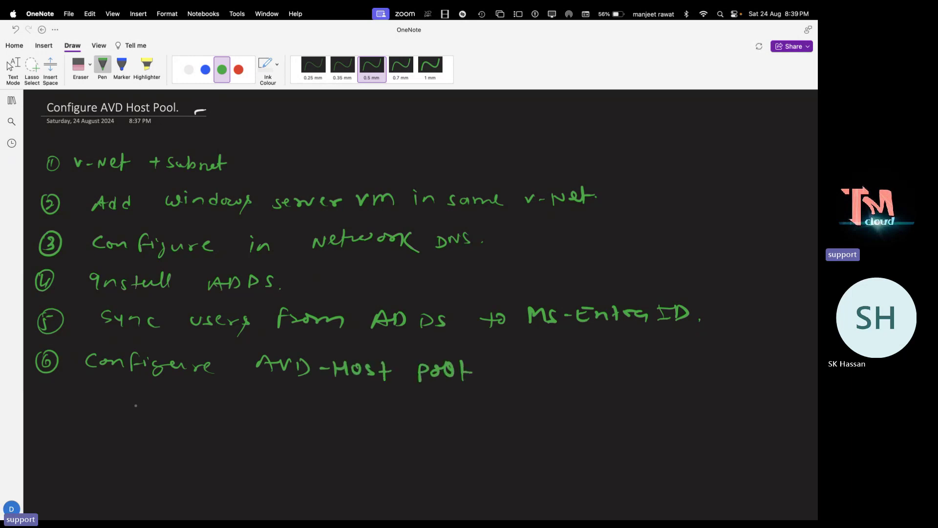
Handwrite step 7 'Pool Testing.' below step 6
{"action": "mouse_move", "coordinate": [51, 391]}
{"action": "left_mouse_down"}
{"action": "mouse_move", "coordinate": [45, 415]}
{"action": "mouse_move", "coordinate": [51, 391]}
{"action": "left_mouse_up"}
{"action": "left_click_drag", "start_coordinate": [45, 402], "coordinate": [49, 412]}
{"action": "mouse_move", "coordinate": [110, 397]}
{"action": "left_mouse_down"}
{"action": "mouse_move", "coordinate": [108, 419]}
{"action": "mouse_move", "coordinate": [110, 410]}
{"action": "left_mouse_up"}
{"action": "left_click_drag", "start_coordinate": [124, 405], "coordinate": [130, 408]}
{"action": "left_click", "coordinate": [152, 407]}
{"action": "left_click", "coordinate": [152, 413]}
{"action": "mouse_move", "coordinate": [187, 404]}
{"action": "left_mouse_down"}
{"action": "mouse_move", "coordinate": [195, 416]}
{"action": "mouse_move", "coordinate": [258, 407]}
{"action": "mouse_move", "coordinate": [269, 438]}
{"action": "left_mouse_up"}
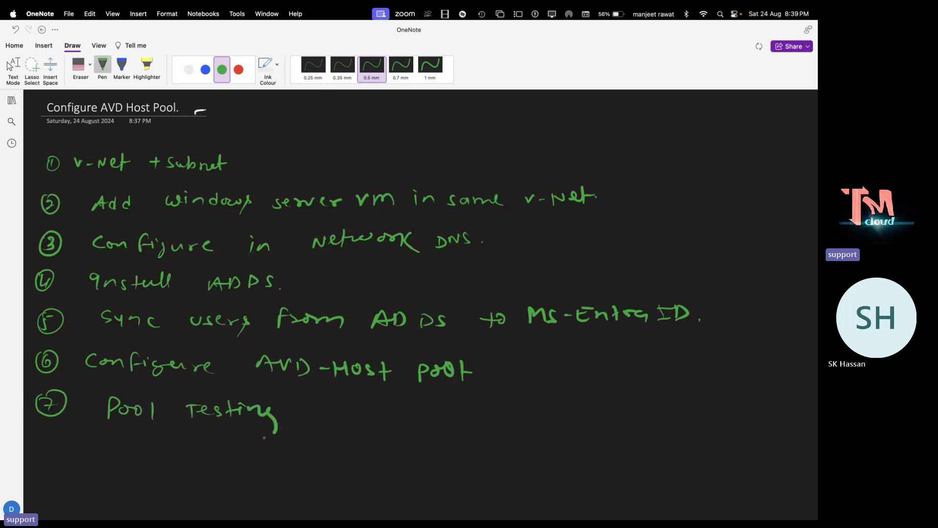
{"action": "left_click", "coordinate": [294, 413]}
{"action": "scroll", "coordinate": [427, 272], "scroll_direction": "down", "scroll_amount": 1}
{"action": "left_click", "coordinate": [359, 383]}
{"action": "scroll", "coordinate": [427, 271], "scroll_direction": "up", "scroll_amount": 1}
Close the About This Mac window on the desktop space and return to OneNote
{"action": "key", "text": "ctrl+Left"}
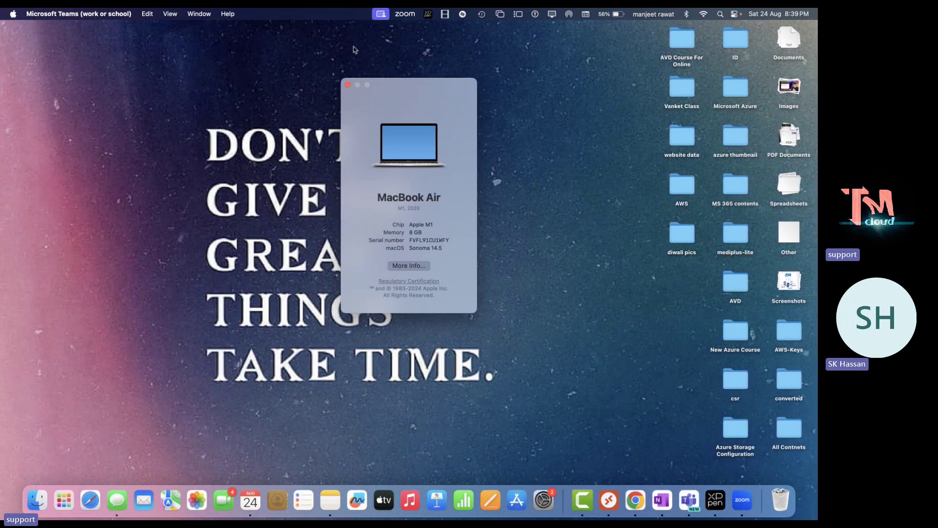
{"action": "left_click", "coordinate": [344, 86]}
{"action": "key", "text": "ctrl+Right"}
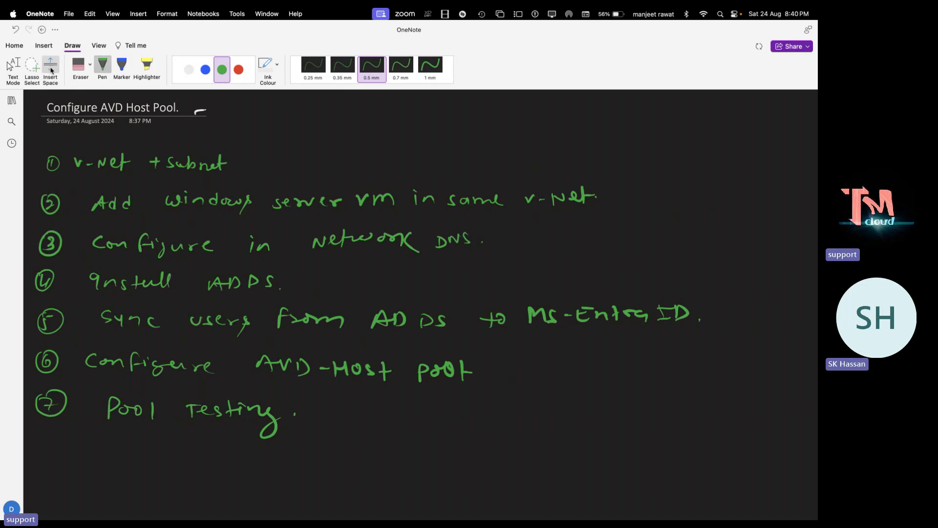
Erase the white stroke beside the title, reselect the green pen, then switch to the desktop
{"action": "left_click", "coordinate": [78, 65]}
{"action": "left_click_drag", "start_coordinate": [212, 107], "coordinate": [195, 108]}
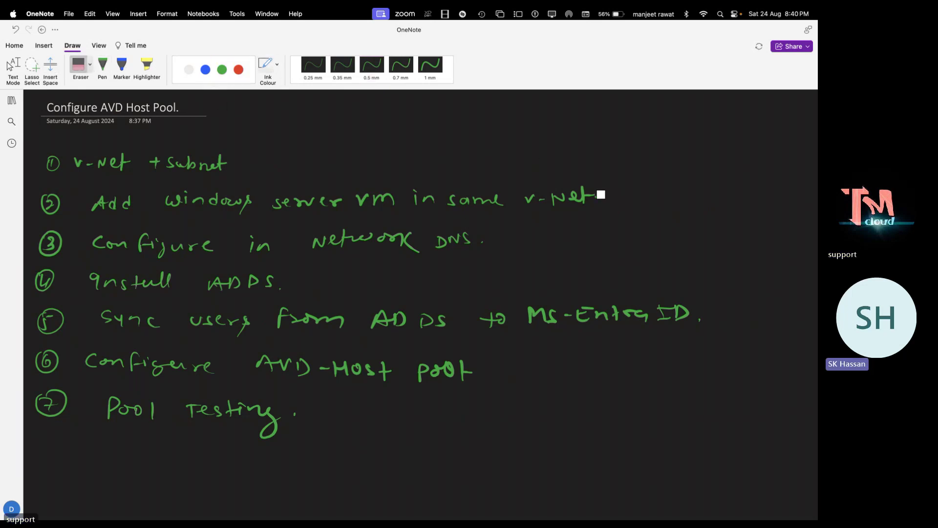
{"action": "left_click", "coordinate": [227, 72]}
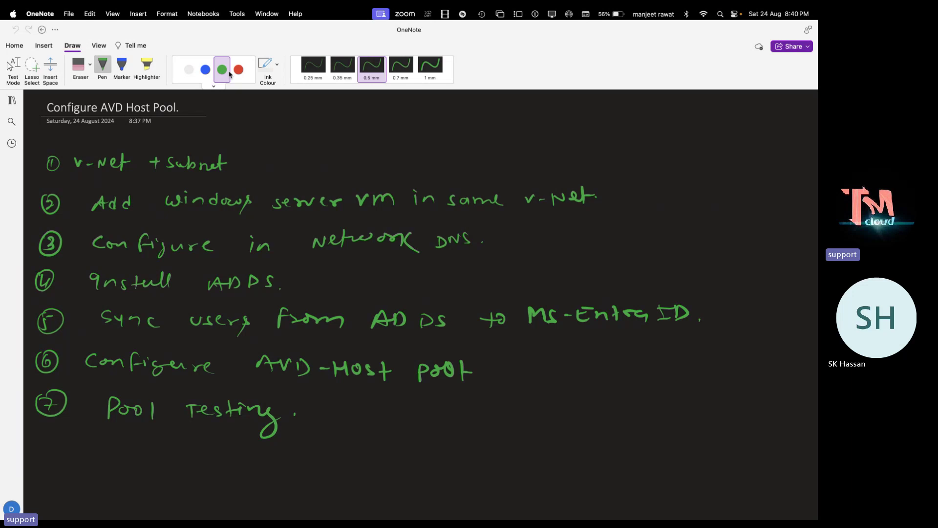
{"action": "key", "text": "ctrl+Left"}
{"action": "key", "text": "ctrl+Left"}
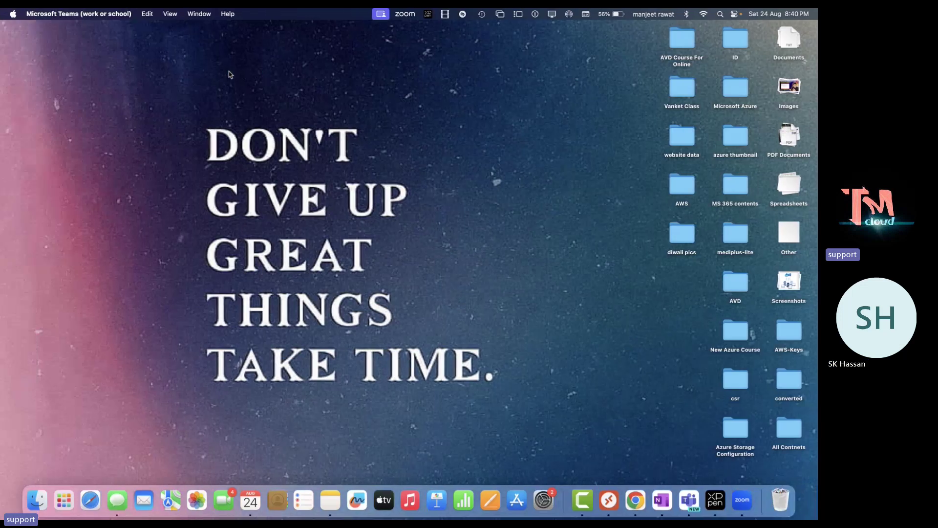
Bring Chrome forward showing the Azure portal's All services page
{"action": "key", "text": "ctrl+Right"}
{"action": "left_click", "coordinate": [633, 505]}
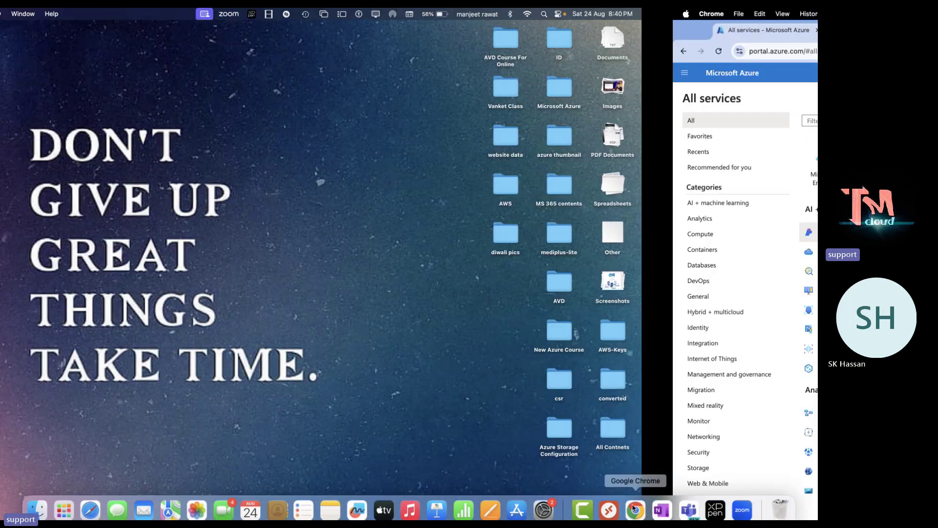
{"action": "mouse_move", "coordinate": [393, 311]}
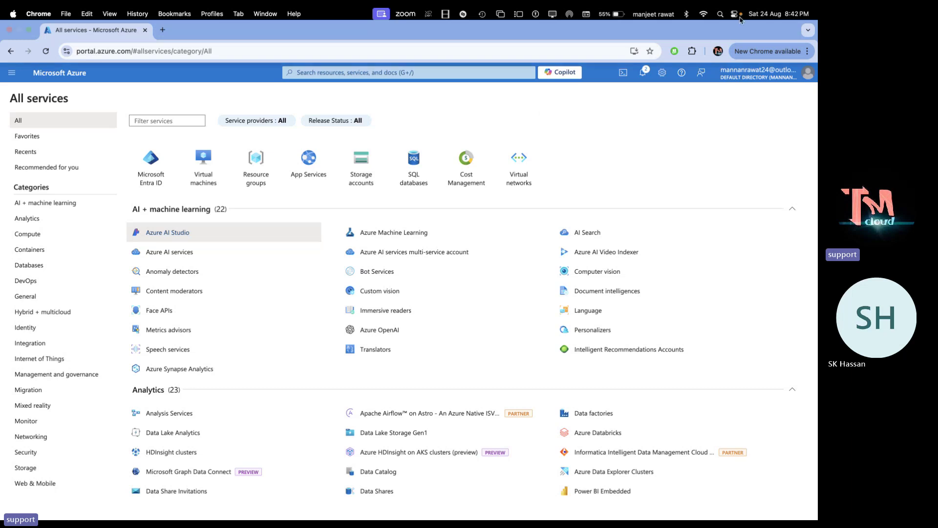
Start a new virtual network under the MSDN Platforms subscription and AVD-Class resource group
{"action": "left_click", "coordinate": [534, 182]}
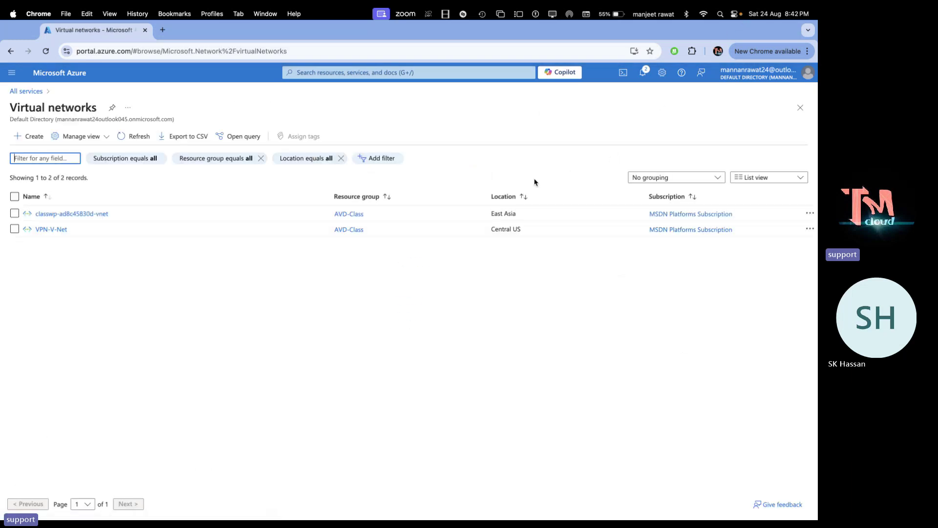
{"action": "left_click", "coordinate": [14, 229]}
{"action": "left_click", "coordinate": [14, 229]}
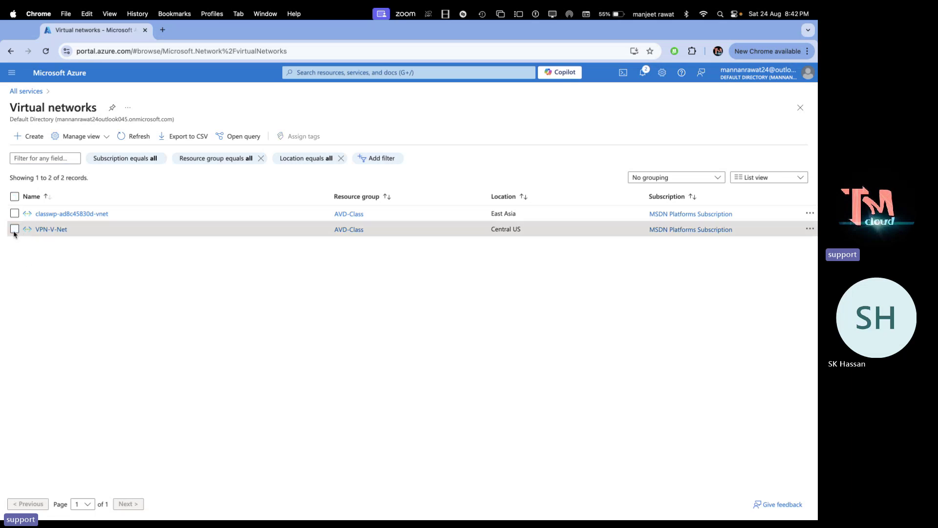
{"action": "left_click", "coordinate": [35, 143]}
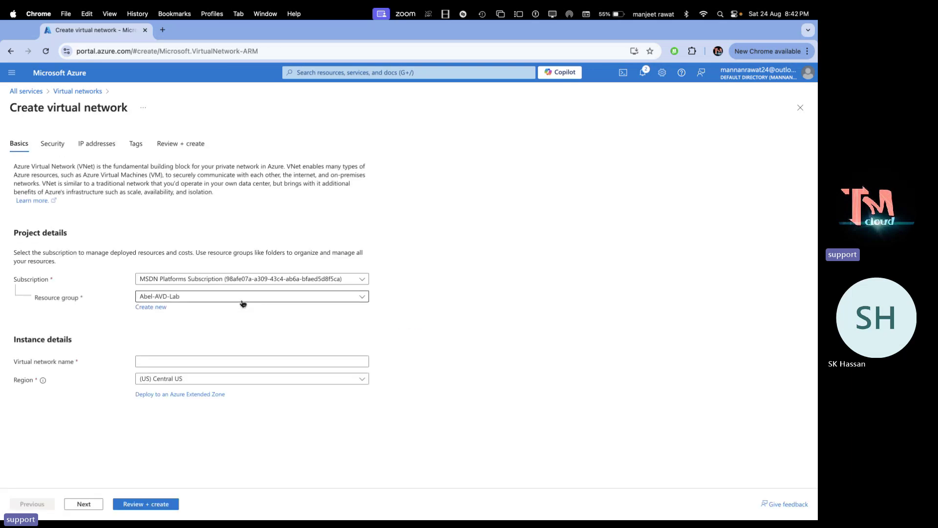
{"action": "left_click", "coordinate": [235, 302]}
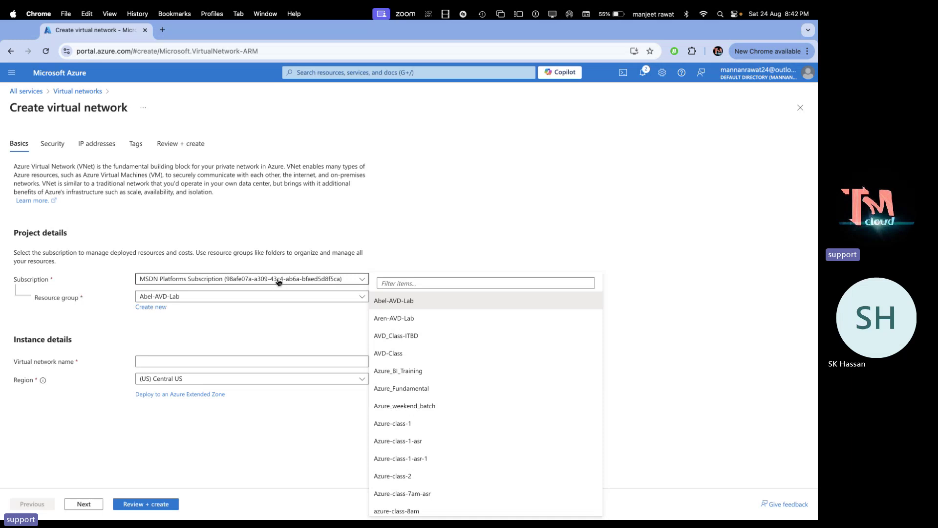
{"action": "left_click", "coordinate": [264, 283]}
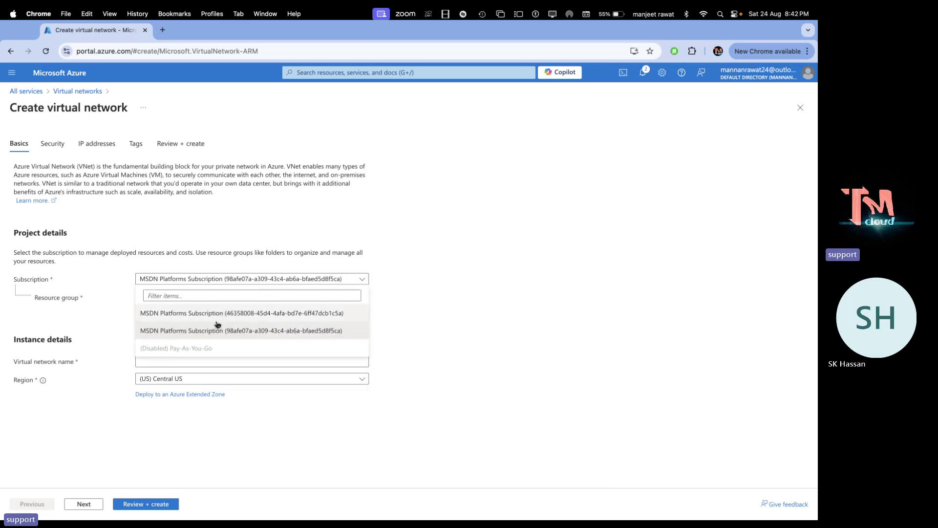
{"action": "left_click", "coordinate": [218, 316]}
{"action": "left_click", "coordinate": [244, 300]}
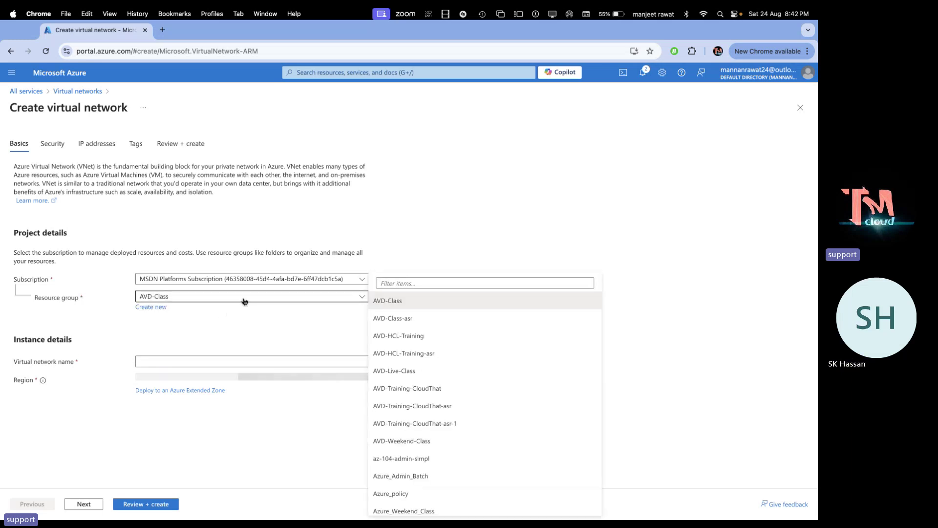
{"action": "left_click", "coordinate": [398, 304]}
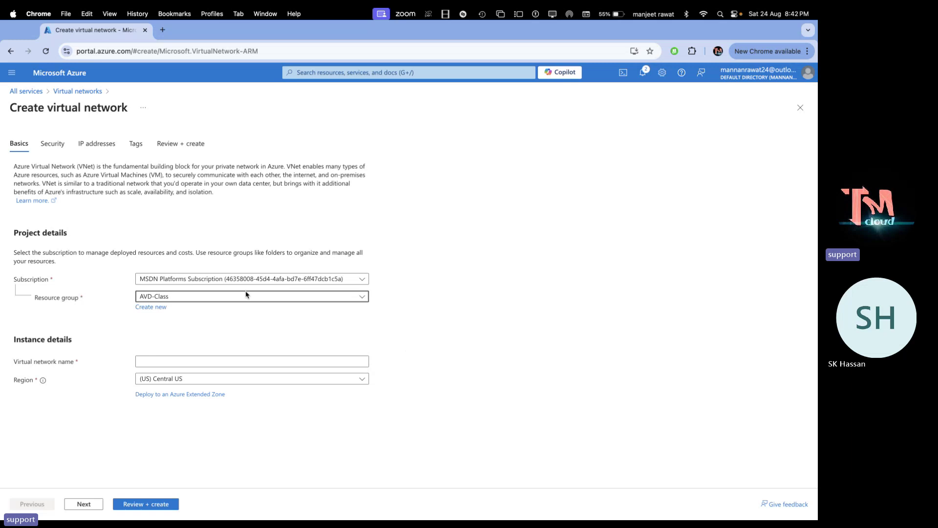
Name the network AVD-V-Net and continue to the Security step
{"action": "left_click", "coordinate": [163, 360]}
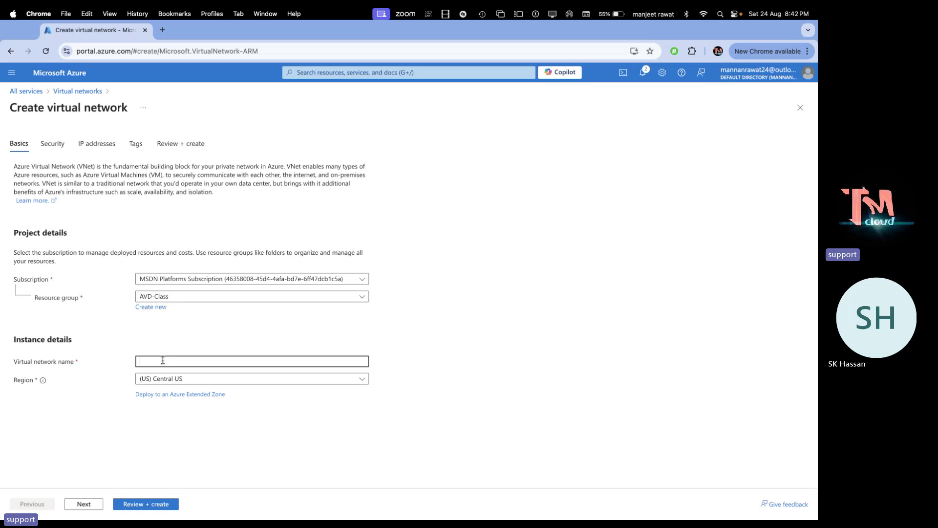
{"action": "type", "text": "AVD-V-Net"}
{"action": "left_click", "coordinate": [92, 504]}
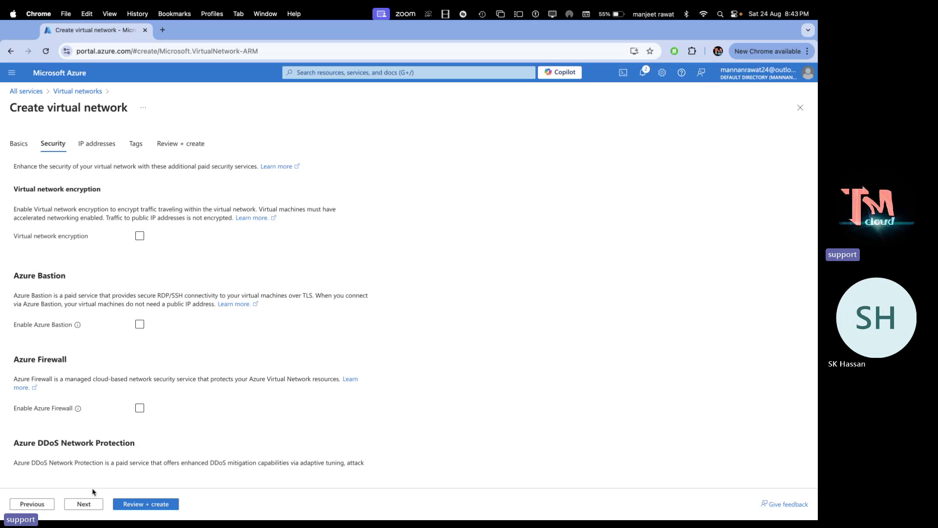
Delete the default subnet, change the address space from 10.0.0.0 to 192.168.1.0/25, then add a subnet
{"action": "left_click", "coordinate": [89, 506]}
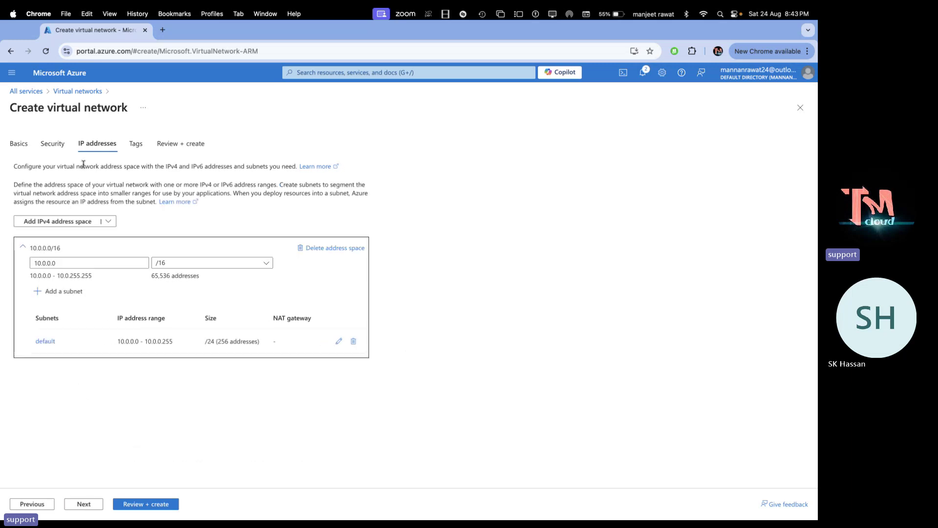
{"action": "left_click", "coordinate": [353, 341]}
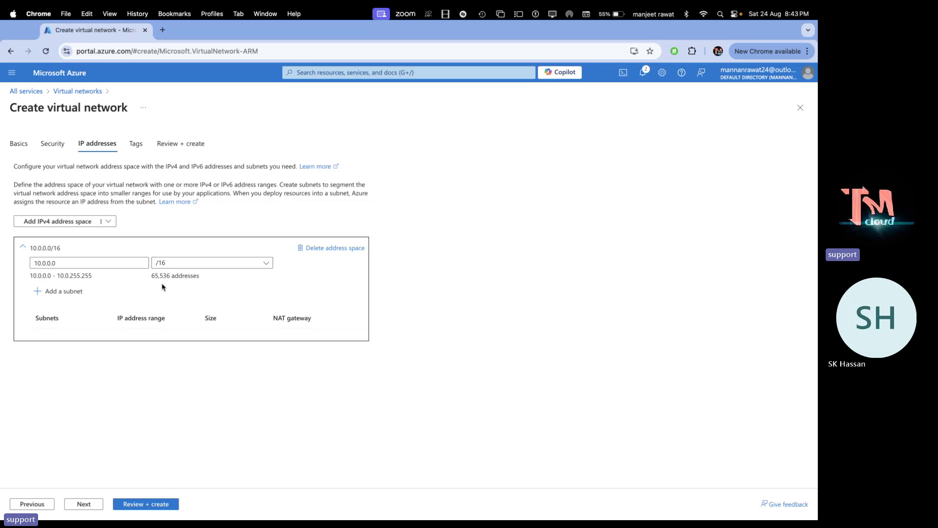
{"action": "double_click", "coordinate": [120, 264]}
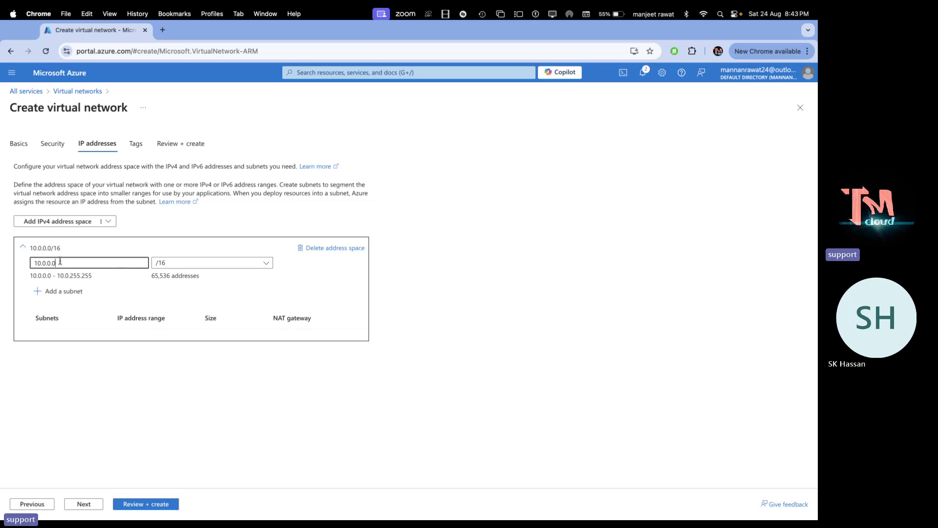
{"action": "type", "text": "192.168"}
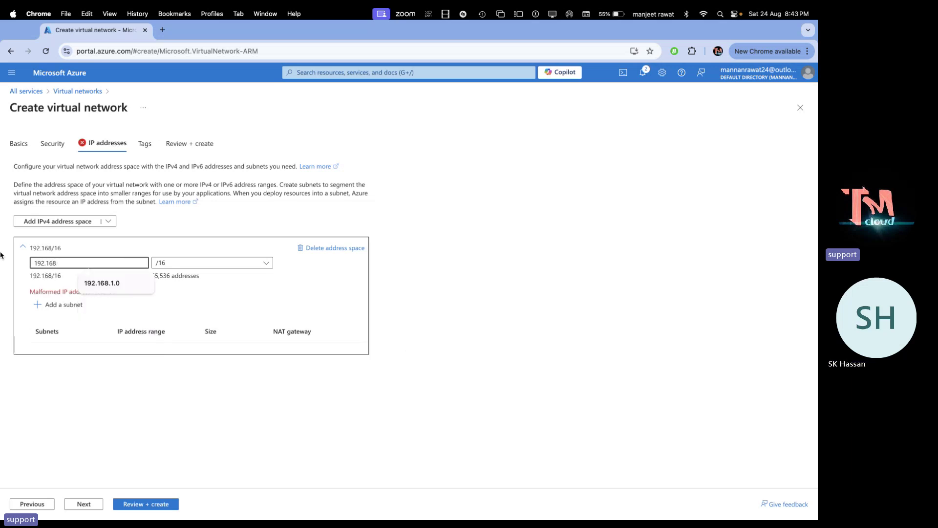
{"action": "left_click", "coordinate": [103, 289]}
{"action": "left_click", "coordinate": [215, 262]}
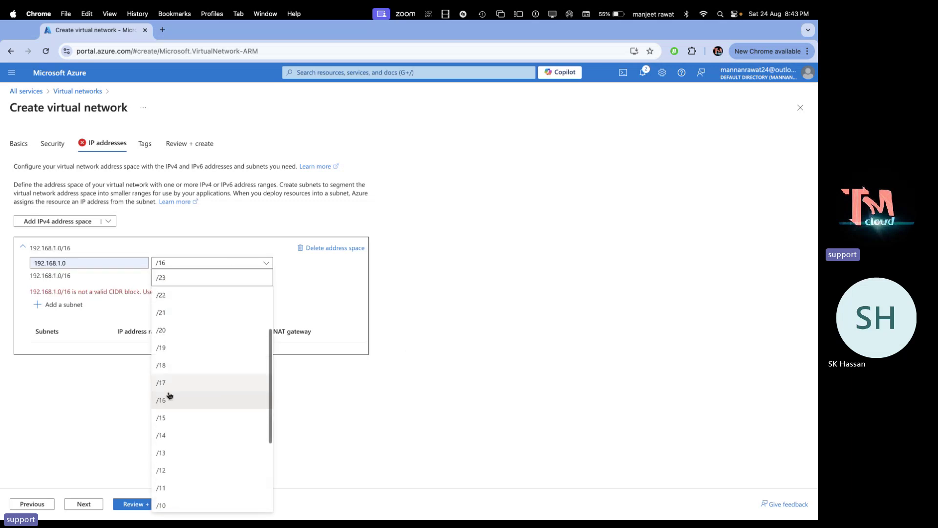
{"action": "scroll", "coordinate": [168, 396], "scroll_direction": "down", "scroll_amount": 1}
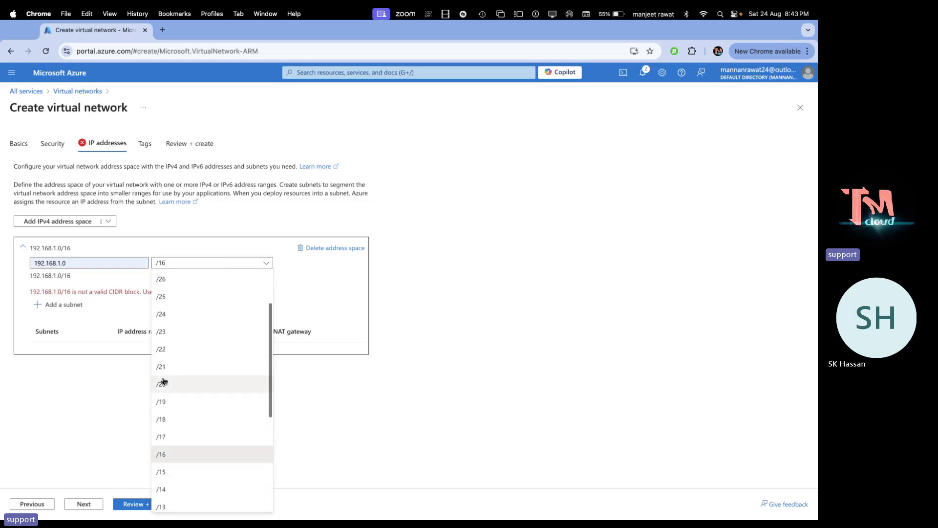
{"action": "scroll", "coordinate": [166, 386], "scroll_direction": "down", "scroll_amount": 2}
{"action": "left_click", "coordinate": [164, 298]}
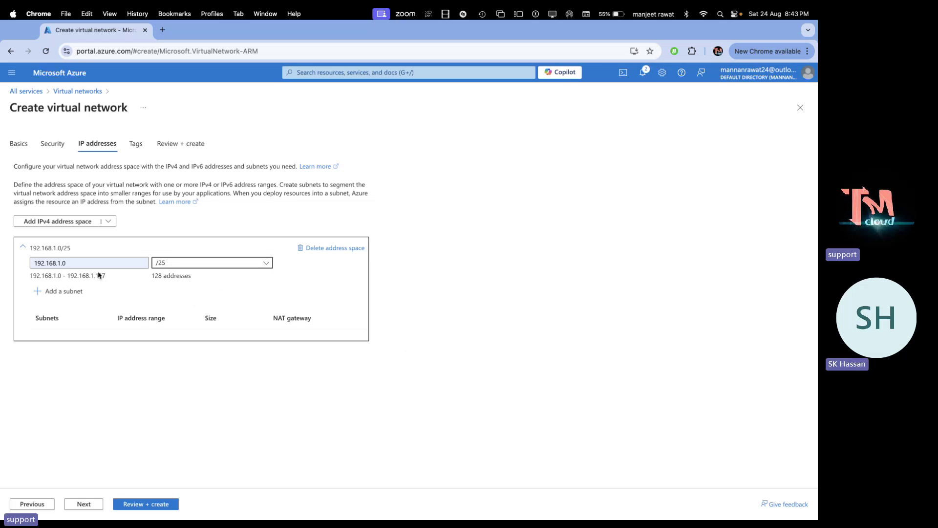
{"action": "left_click", "coordinate": [72, 293]}
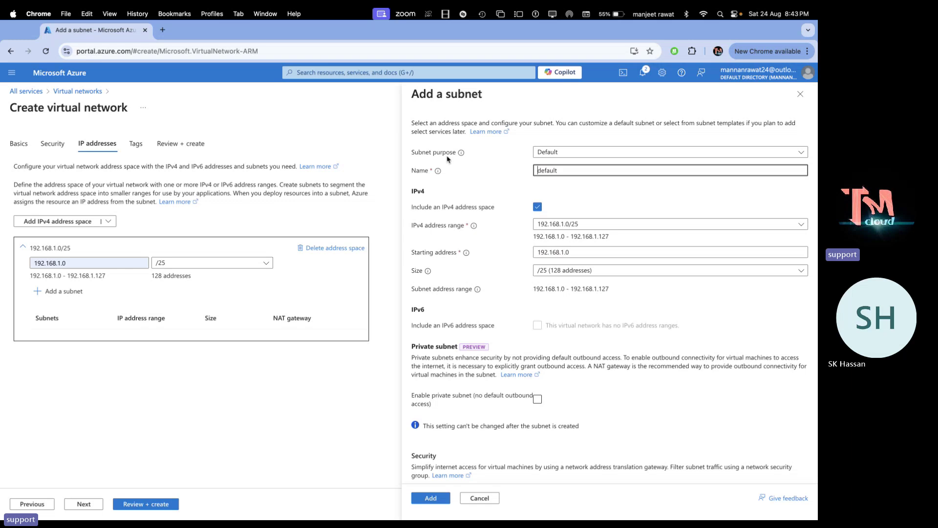
Name the subnet AVD-Subnet, size it /26 (64 addresses), and add it to the network
{"action": "type", "text": "A"}
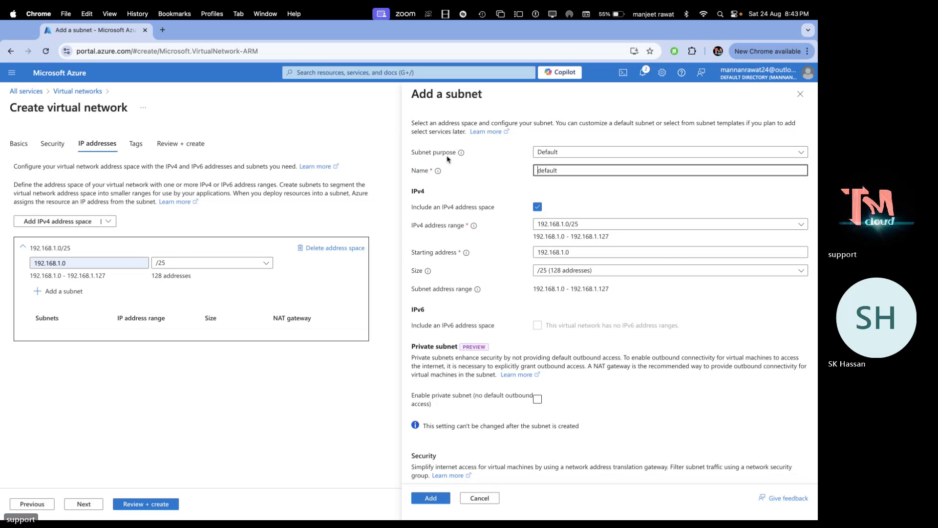
{"action": "type", "text": "VD-Subnet"}
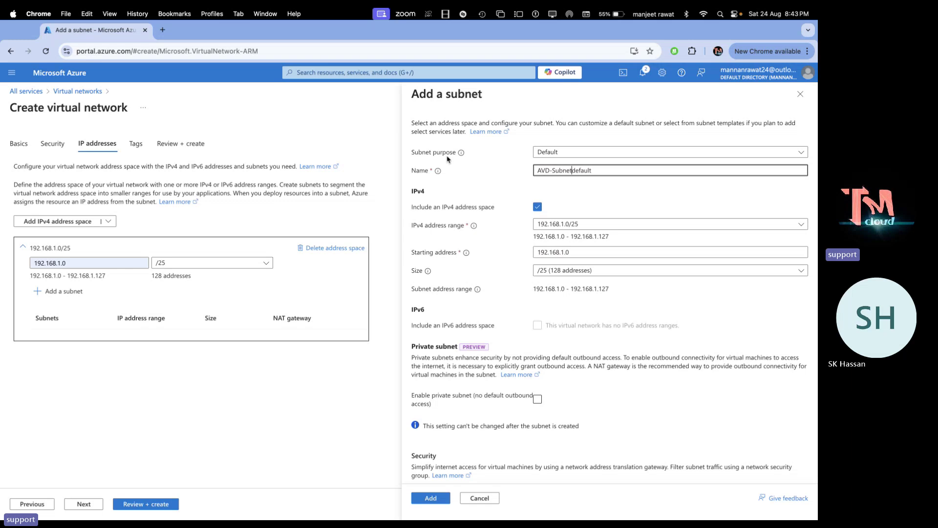
{"action": "left_click_drag", "start_coordinate": [601, 172], "coordinate": [574, 169]}
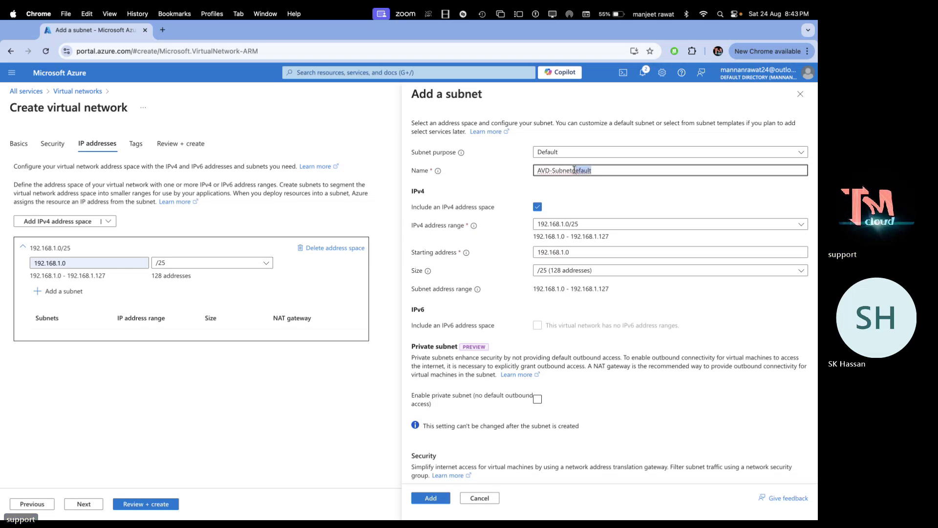
{"action": "key", "text": "BackSpace"}
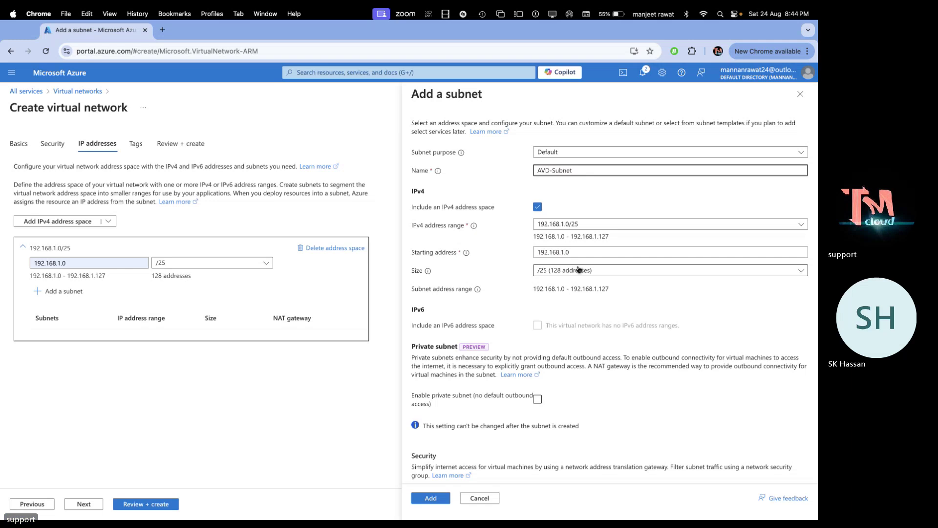
{"action": "left_click", "coordinate": [575, 270]}
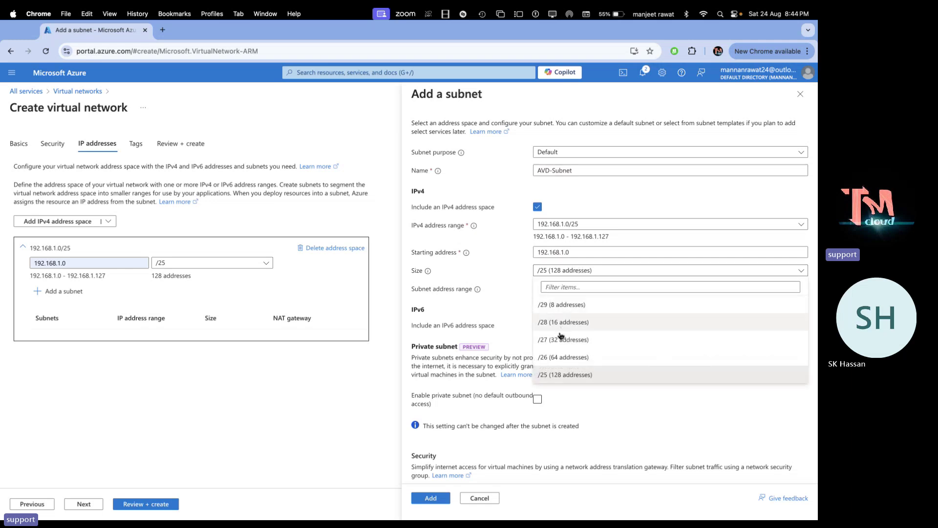
{"action": "left_click", "coordinate": [556, 357]}
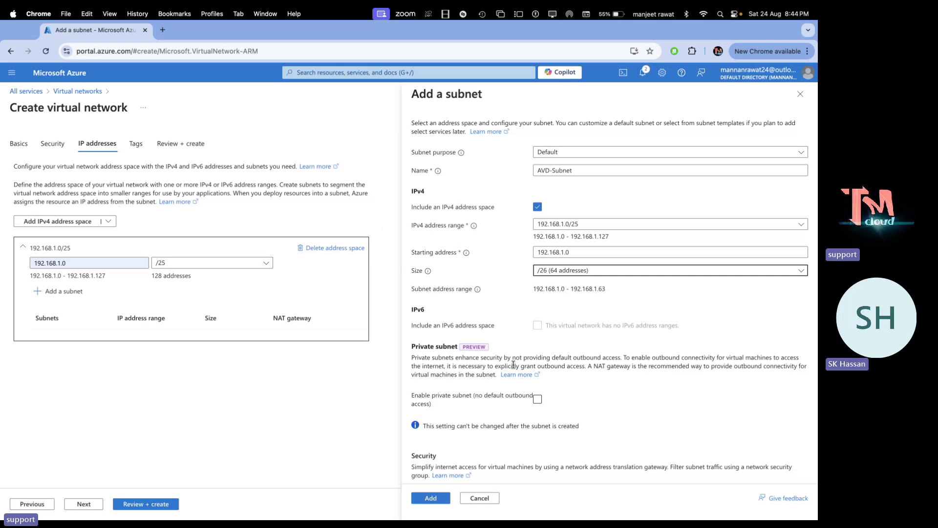
{"action": "left_click", "coordinate": [437, 498]}
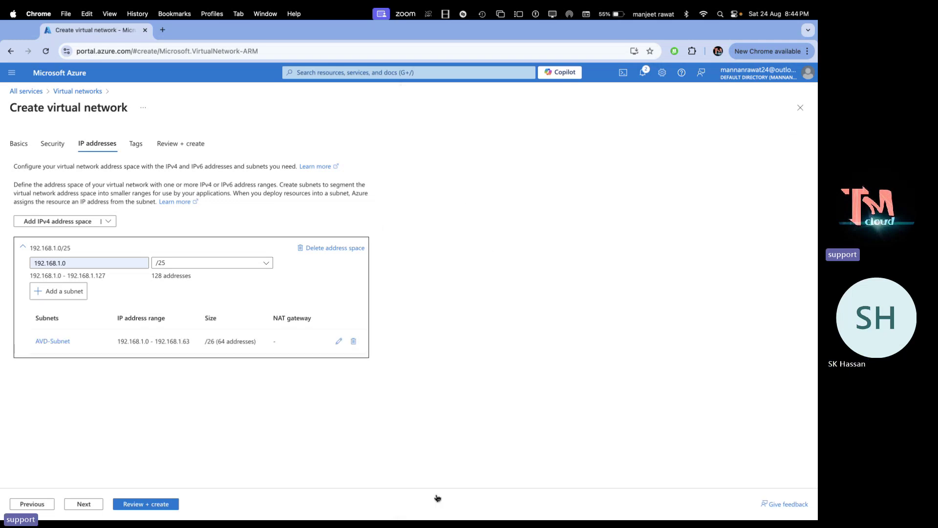
Validate and create the AVD-V-Net network, then dismiss the deployment succeeded notice
{"action": "left_click", "coordinate": [147, 504]}
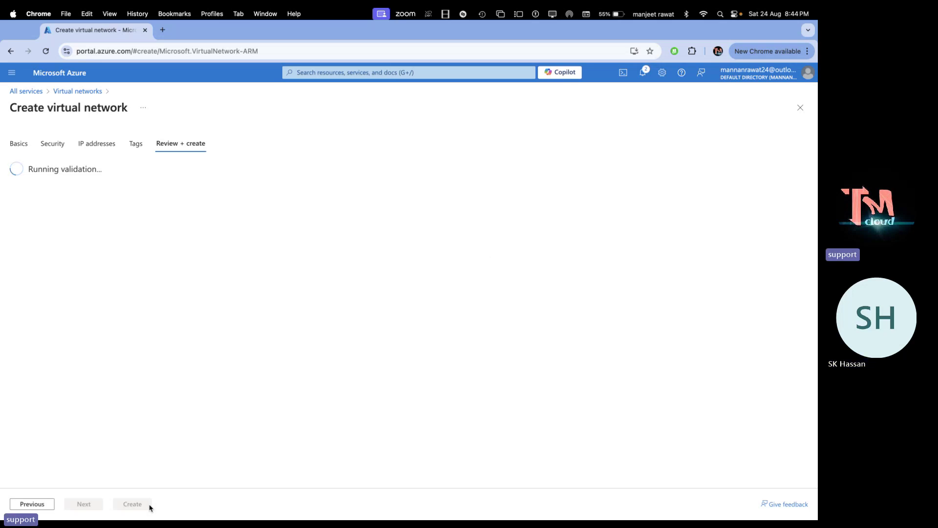
{"action": "left_click", "coordinate": [134, 509]}
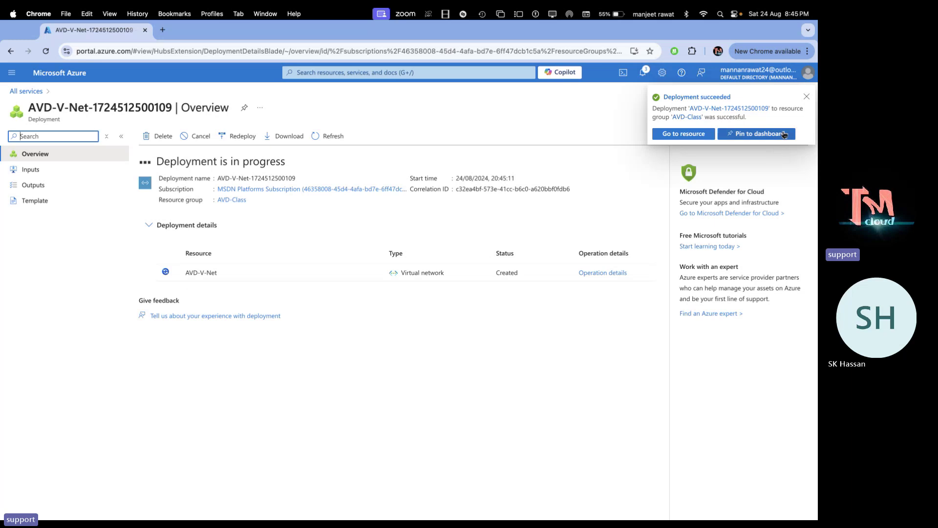
{"action": "left_click", "coordinate": [807, 98]}
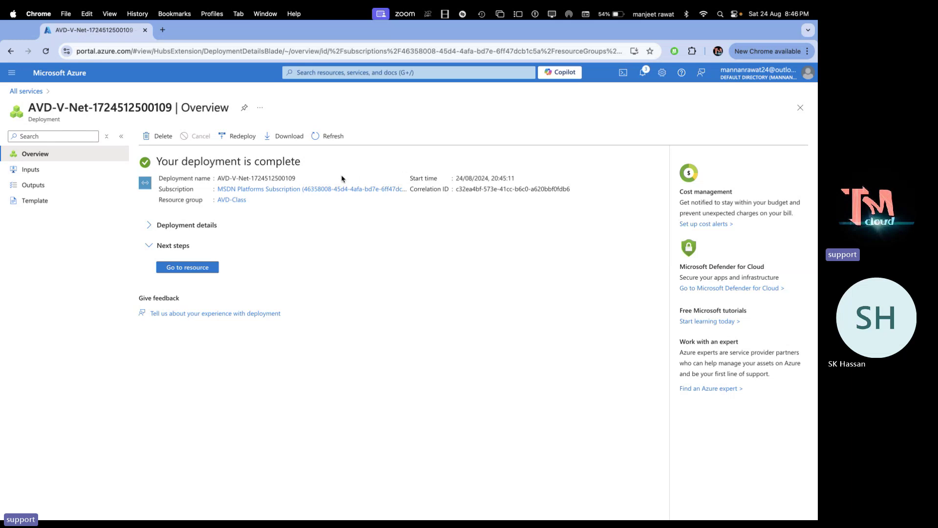
Open AVD-V-Net and check its 192.168.1.0/25 address space and subnets
{"action": "left_click", "coordinate": [193, 272]}
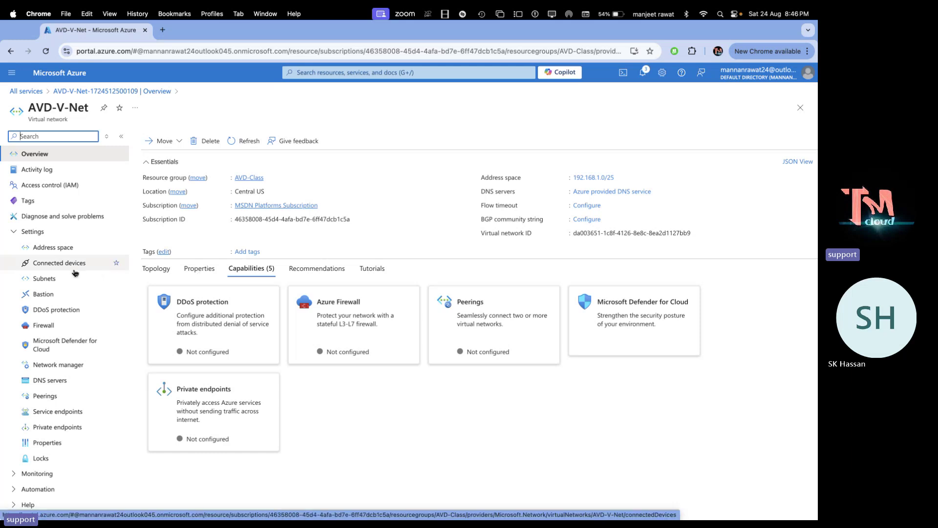
{"action": "left_click", "coordinate": [59, 250]}
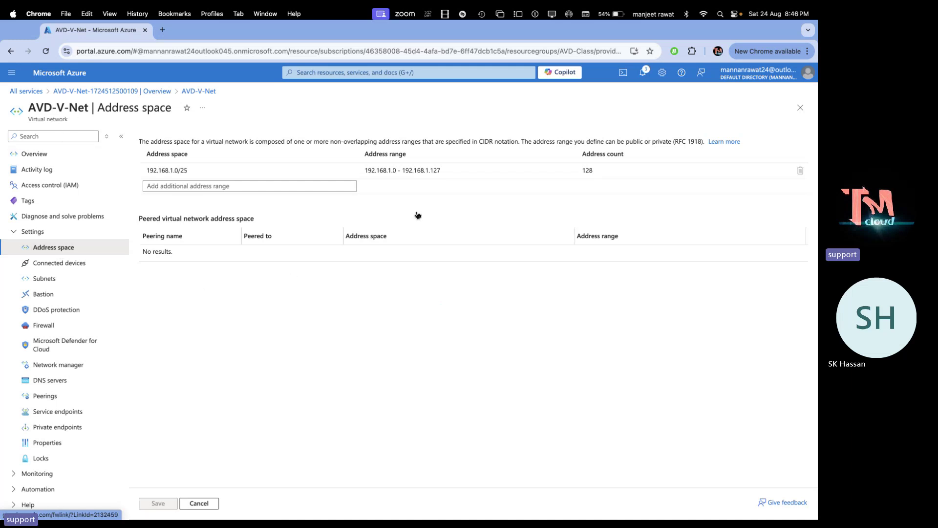
{"action": "left_click", "coordinate": [588, 172]}
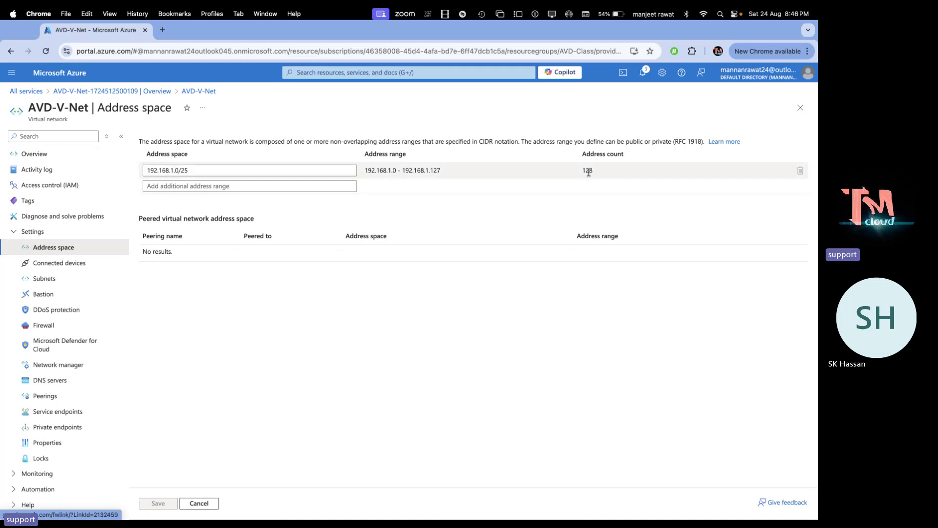
{"action": "left_click", "coordinate": [54, 279]}
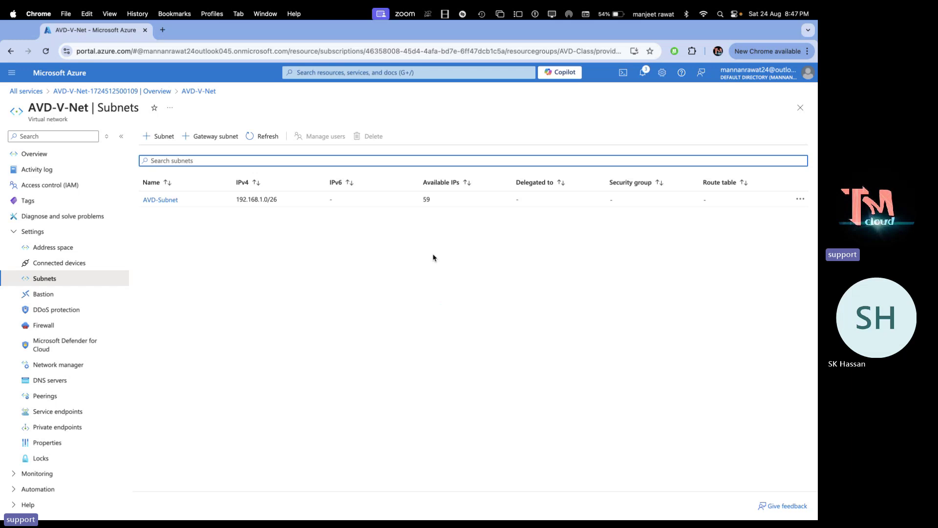
Open the Azure portal home page in a new browser tab
{"action": "right_click", "coordinate": [56, 71]}
{"action": "left_click", "coordinate": [88, 77]}
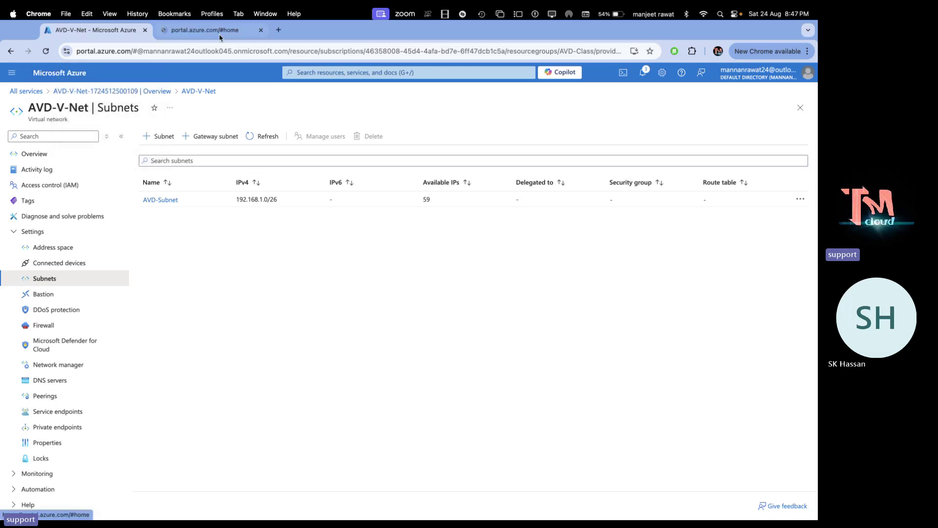
{"action": "left_click", "coordinate": [213, 33]}
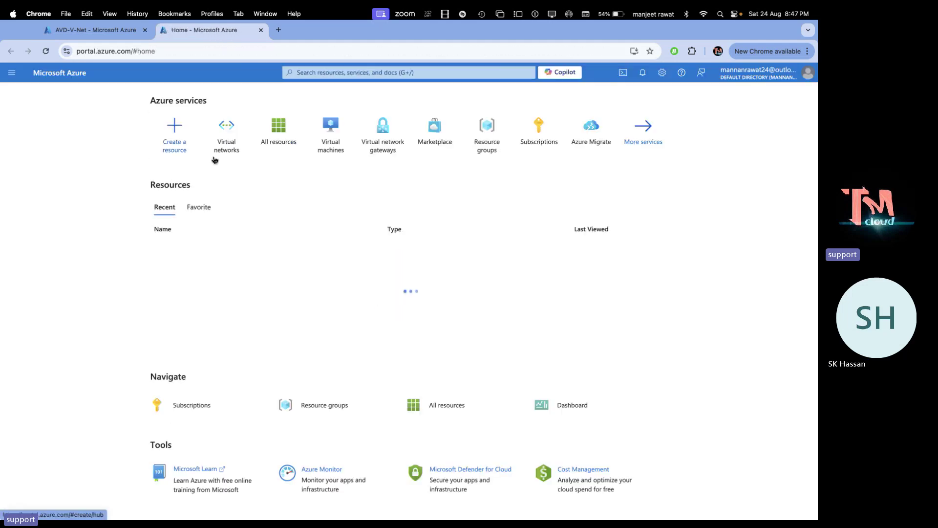
Start a new Azure virtual machine named Domain in resource group AVD-Class
{"action": "left_click", "coordinate": [335, 150]}
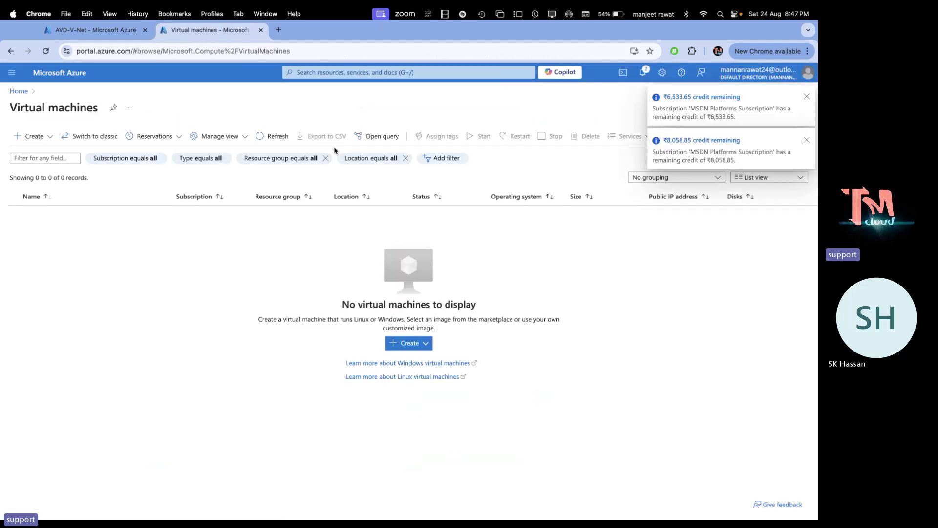
{"action": "left_click", "coordinate": [40, 137]}
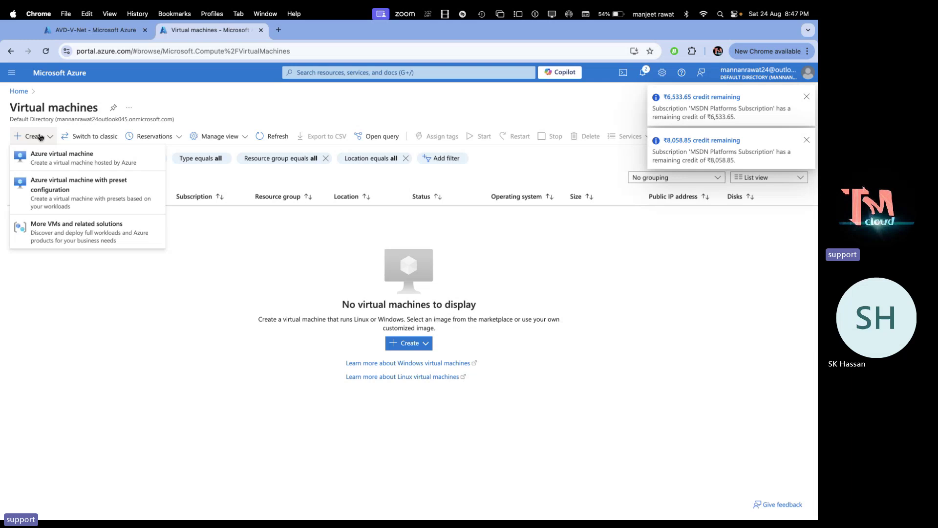
{"action": "left_click", "coordinate": [58, 155]}
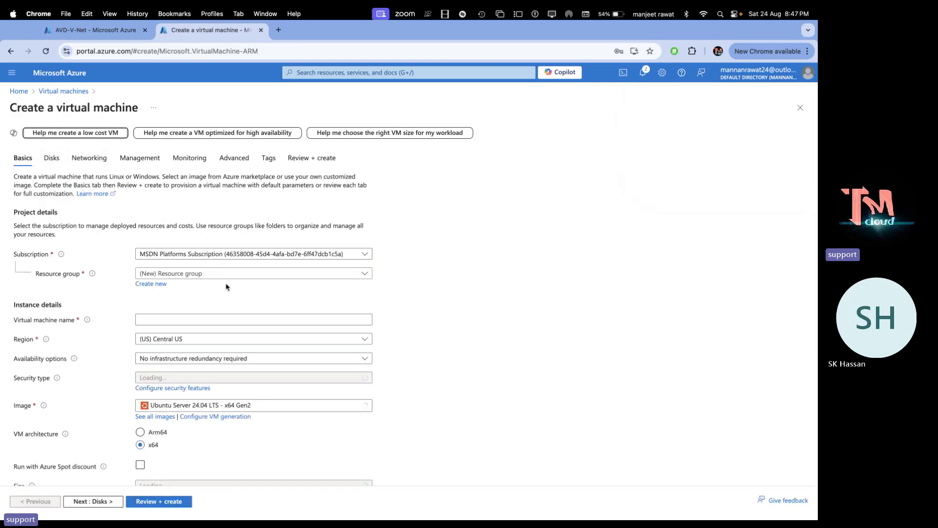
{"action": "left_click", "coordinate": [252, 274]}
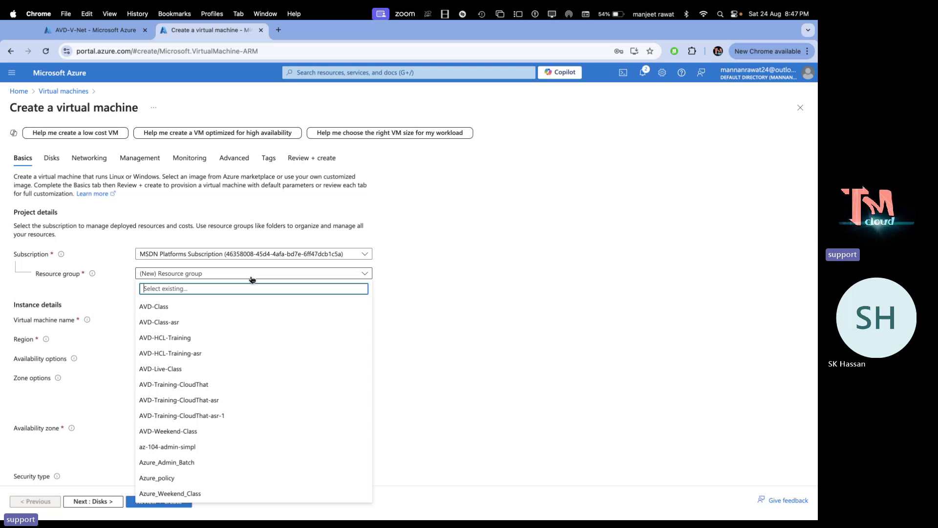
{"action": "left_click", "coordinate": [180, 308]}
{"action": "left_click", "coordinate": [166, 319]}
{"action": "type", "text": "Domain"}
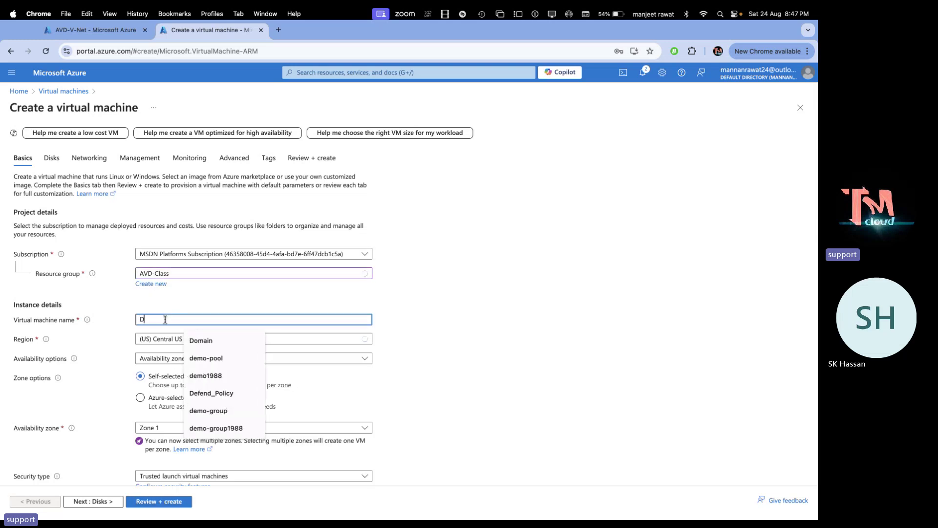
{"action": "left_click", "coordinate": [350, 292]}
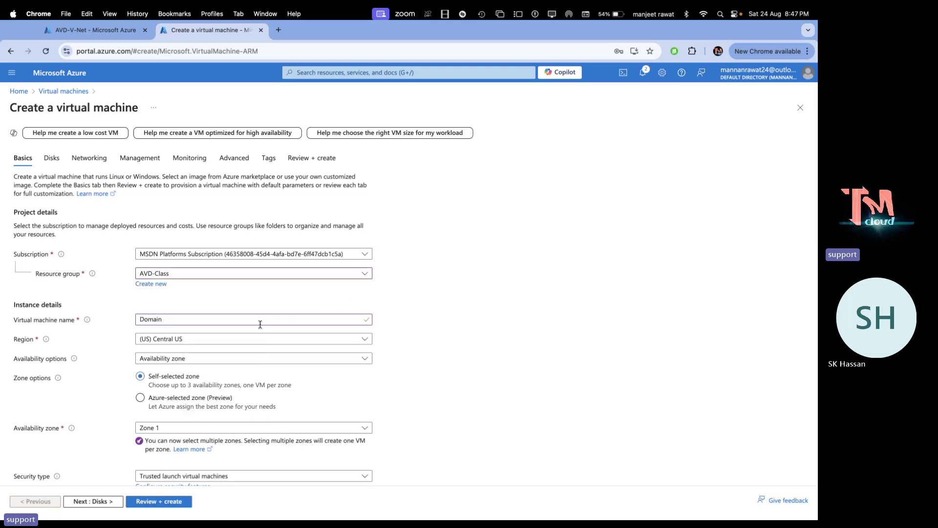
Choose no redundancy, Standard security, and the Windows Server 2019 Datacenter x64 Gen2 image
{"action": "left_click", "coordinate": [205, 362]}
{"action": "left_click", "coordinate": [171, 372]}
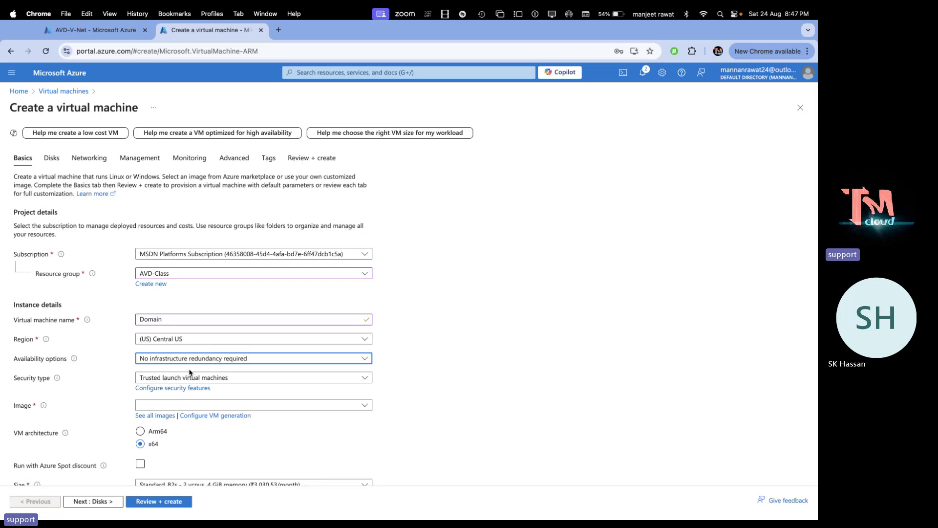
{"action": "left_click", "coordinate": [194, 379]}
{"action": "left_click", "coordinate": [171, 393]}
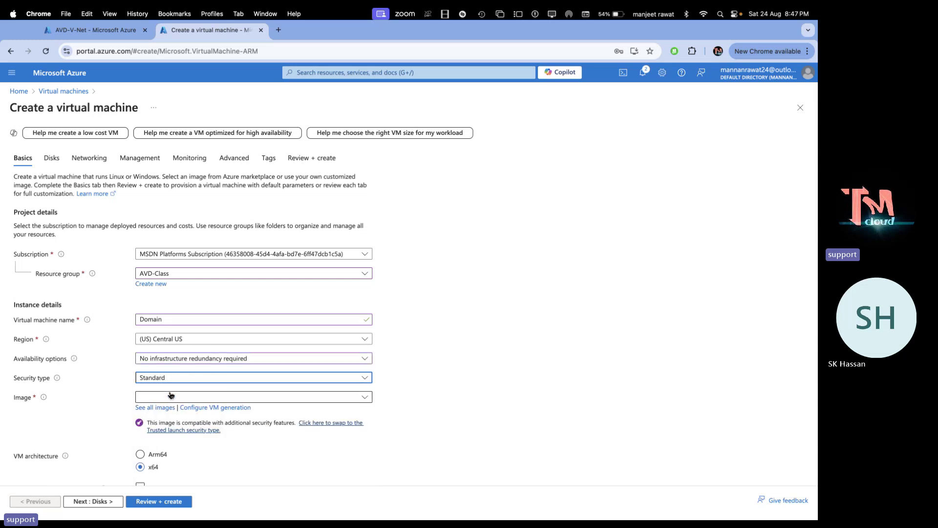
{"action": "left_click", "coordinate": [191, 376]}
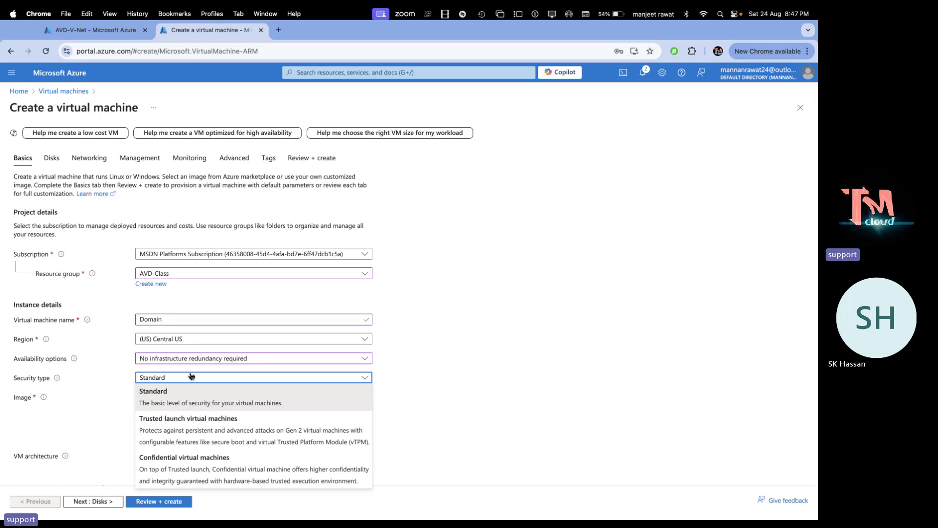
{"action": "left_click", "coordinate": [172, 398]}
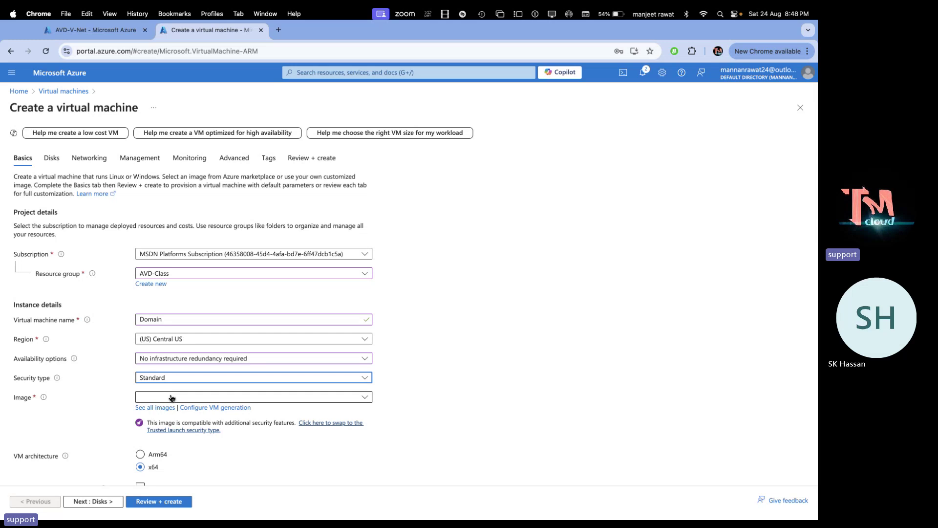
{"action": "left_click", "coordinate": [239, 397]}
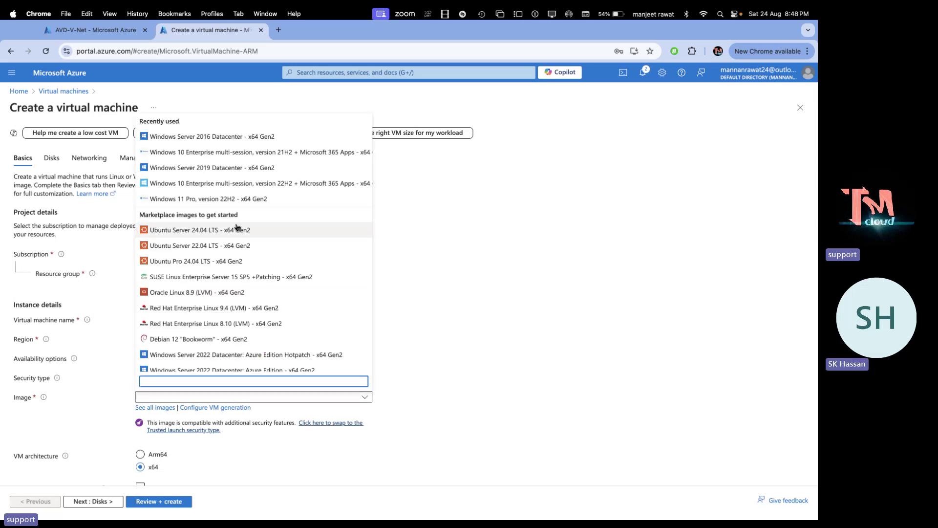
{"action": "left_click", "coordinate": [237, 169]}
Set the administrator username and a matching password, then continue to the Disks page
{"action": "scroll", "coordinate": [254, 373], "scroll_direction": "down", "scroll_amount": 5}
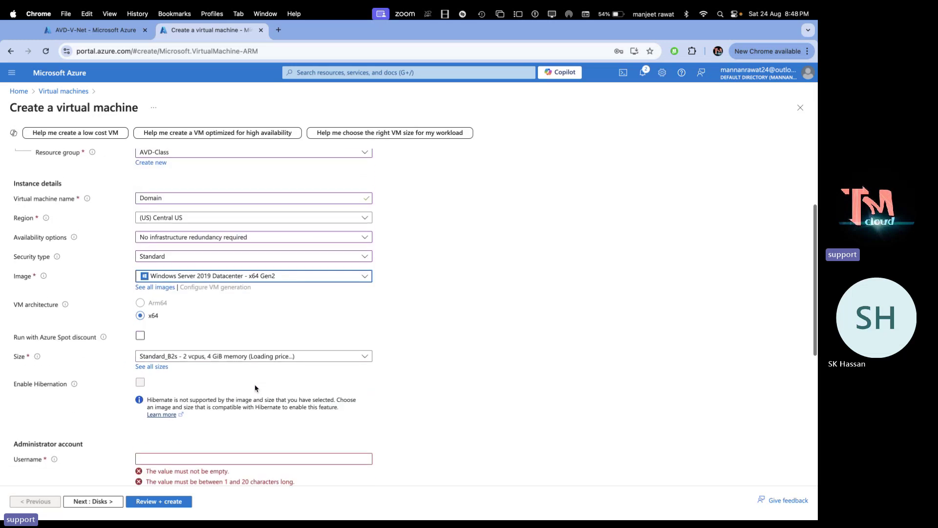
{"action": "left_click", "coordinate": [166, 359]}
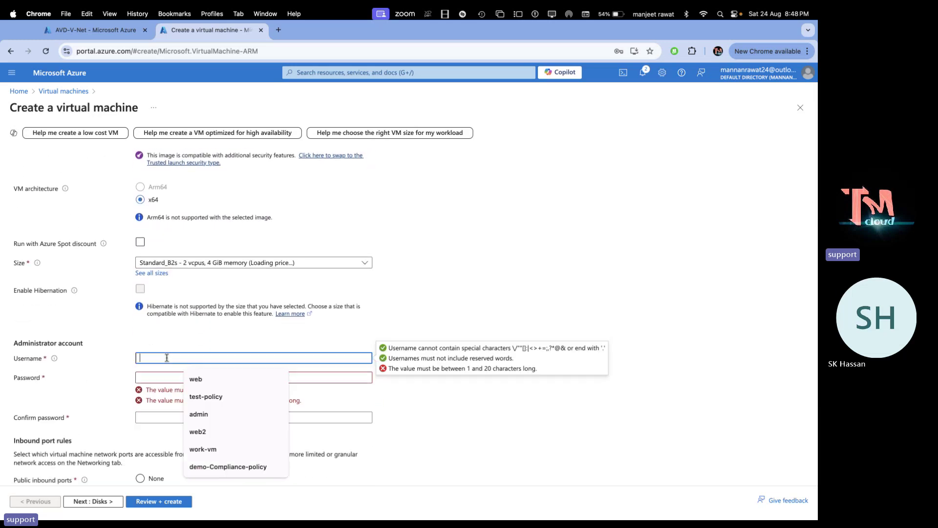
{"action": "type", "text": "web"}
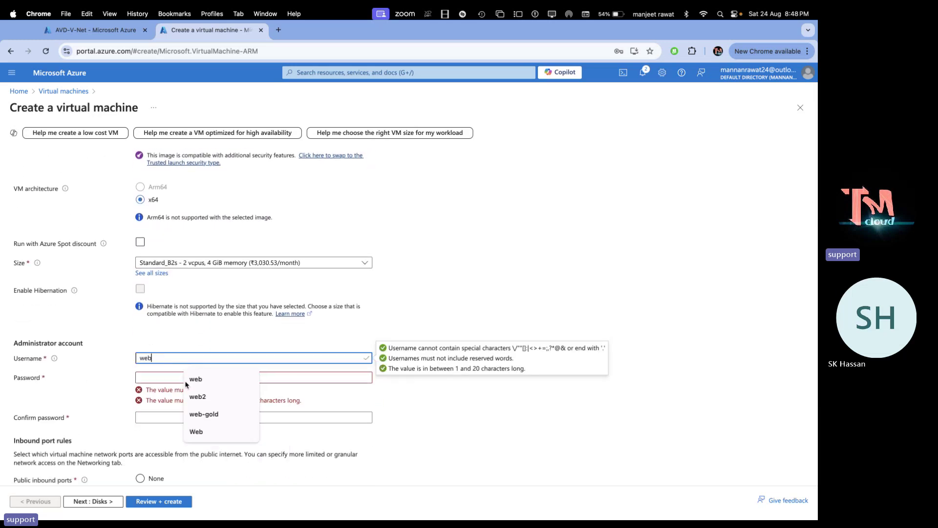
{"action": "left_click", "coordinate": [169, 377]}
{"action": "type", "text": "•••••"}
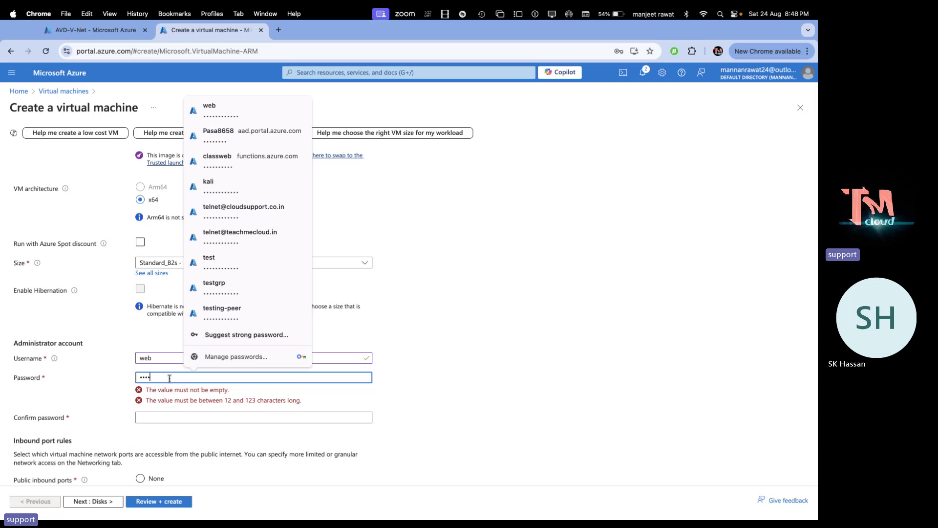
{"action": "type", "text": "•••••"}
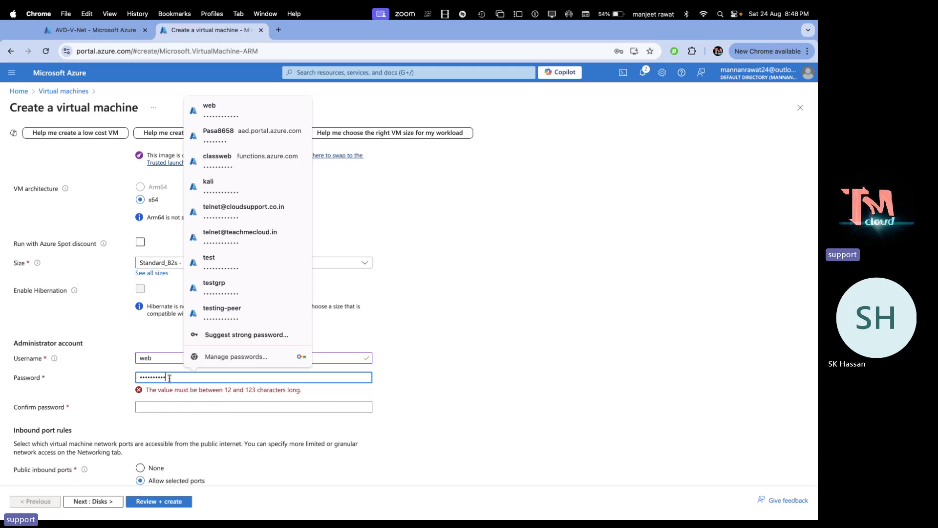
{"action": "key", "text": "BackSpace"}
{"action": "key", "text": "BackSpace"}
{"action": "key", "text": "BackSpace"}
{"action": "key", "text": "BackSpace"}
{"action": "key", "text": "BackSpace"}
{"action": "key", "text": "BackSpace"}
{"action": "key", "text": "BackSpace"}
{"action": "key", "text": "BackSpace"}
{"action": "key", "text": "BackSpace"}
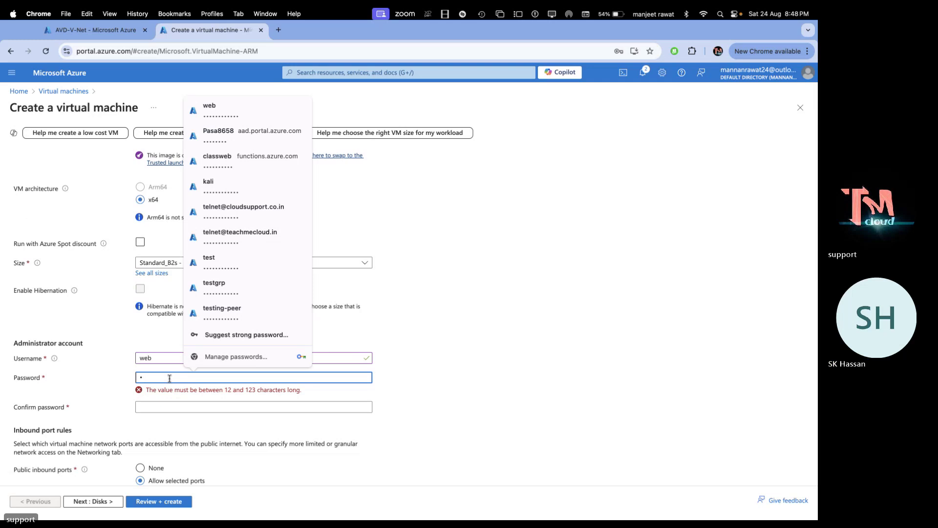
{"action": "type", "text": "••••••"}
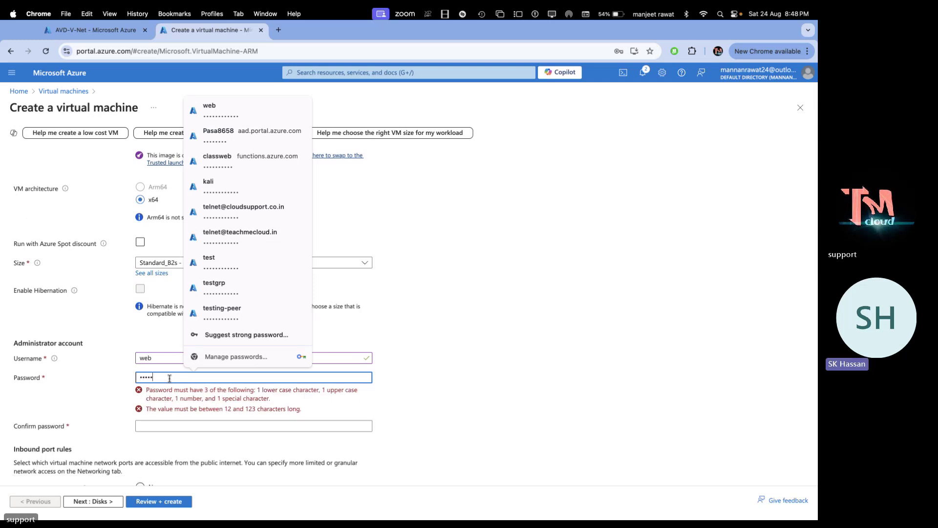
{"action": "type", "text": "••••••"}
{"action": "key", "text": "Tab"}
{"action": "type", "text": "••••••"}
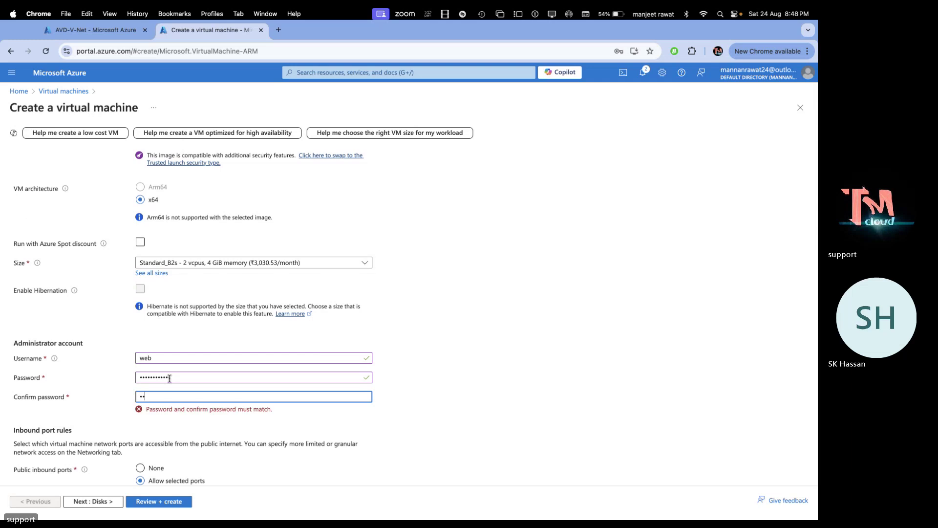
{"action": "type", "text": "••••••"}
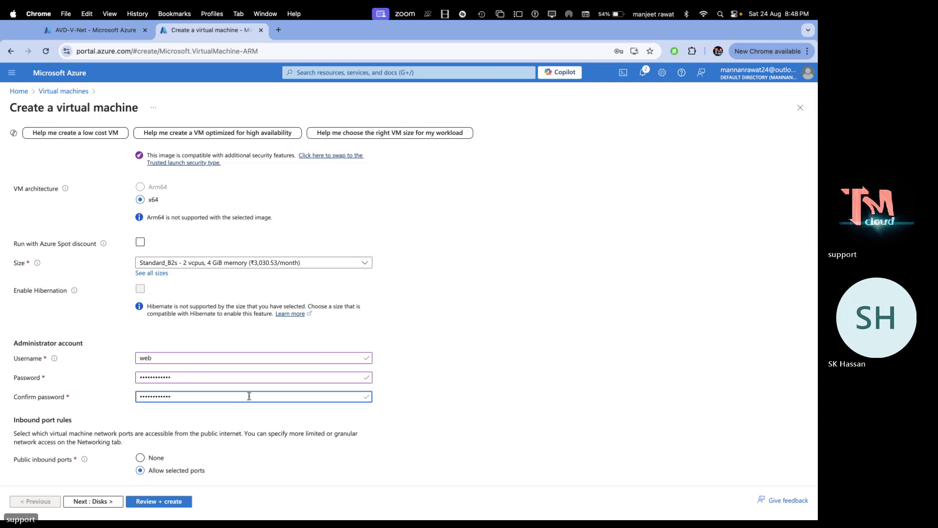
{"action": "scroll", "coordinate": [250, 407], "scroll_direction": "down", "scroll_amount": 3}
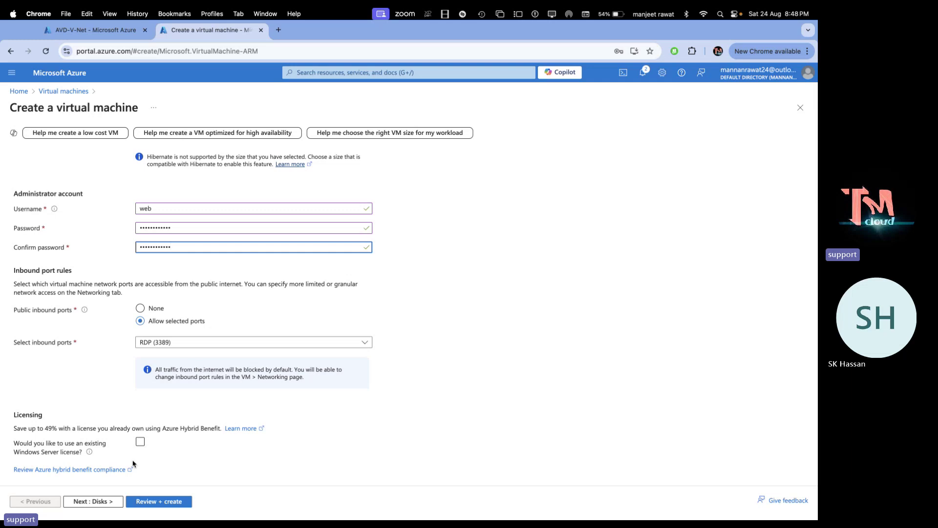
{"action": "left_click", "coordinate": [108, 506]}
Skip through Disks and Networking to review, submit the Domain VM, and return to OneNote
{"action": "left_click", "coordinate": [107, 502]}
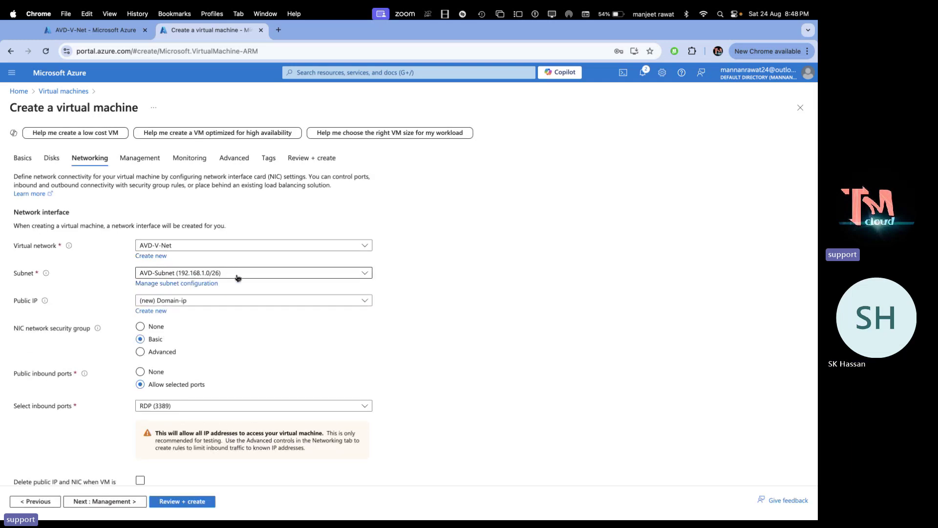
{"action": "left_click", "coordinate": [179, 502]}
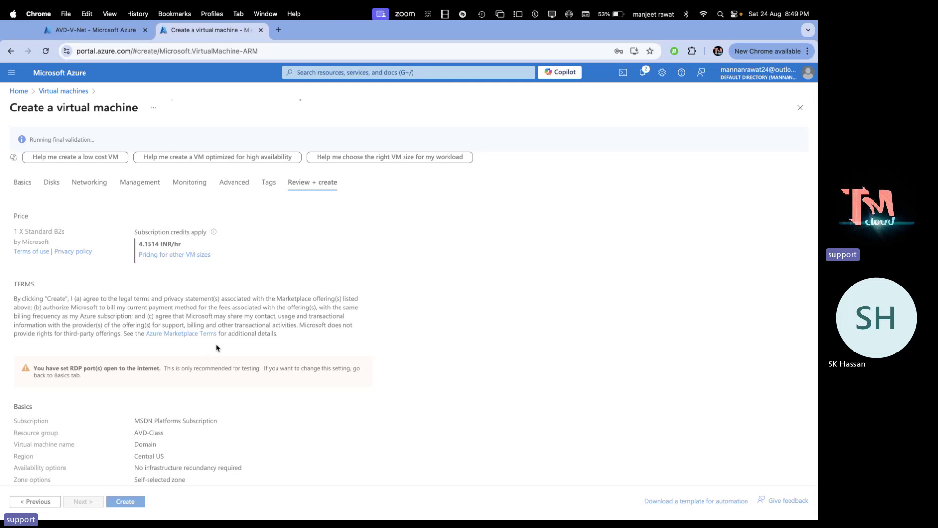
{"action": "left_click", "coordinate": [126, 502]}
{"action": "key", "text": "ctrl+Right"}
{"action": "key", "text": "ctrl+Right"}
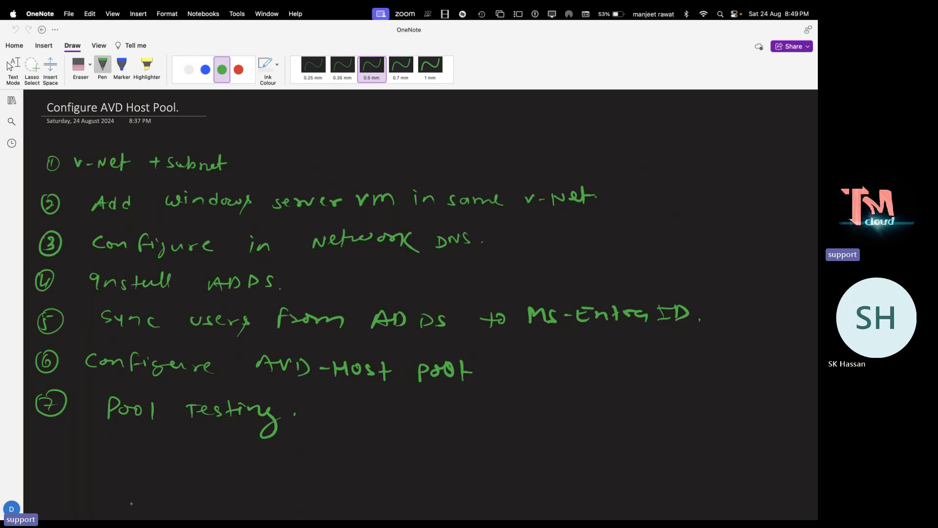
Tick off plan steps 1 (v-net + Subnet) and 2 (server VM) in white ink
{"action": "left_click", "coordinate": [188, 69]}
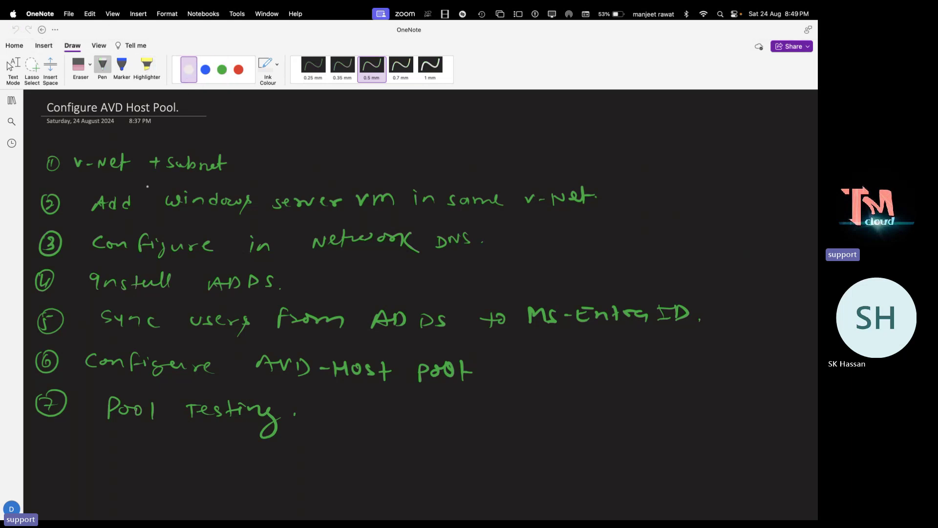
{"action": "mouse_move", "coordinate": [35, 155]}
{"action": "left_mouse_down"}
{"action": "mouse_move", "coordinate": [42, 160]}
{"action": "mouse_move", "coordinate": [52, 149]}
{"action": "left_mouse_up"}
{"action": "left_click_drag", "start_coordinate": [33, 195], "coordinate": [49, 187]}
Erase 'in' on step 3 and draw a green arrow between Configure and network
{"action": "left_click", "coordinate": [78, 64]}
{"action": "mouse_move", "coordinate": [281, 260]}
{"action": "left_mouse_down"}
{"action": "mouse_move", "coordinate": [252, 247]}
{"action": "mouse_move", "coordinate": [266, 248]}
{"action": "left_mouse_up"}
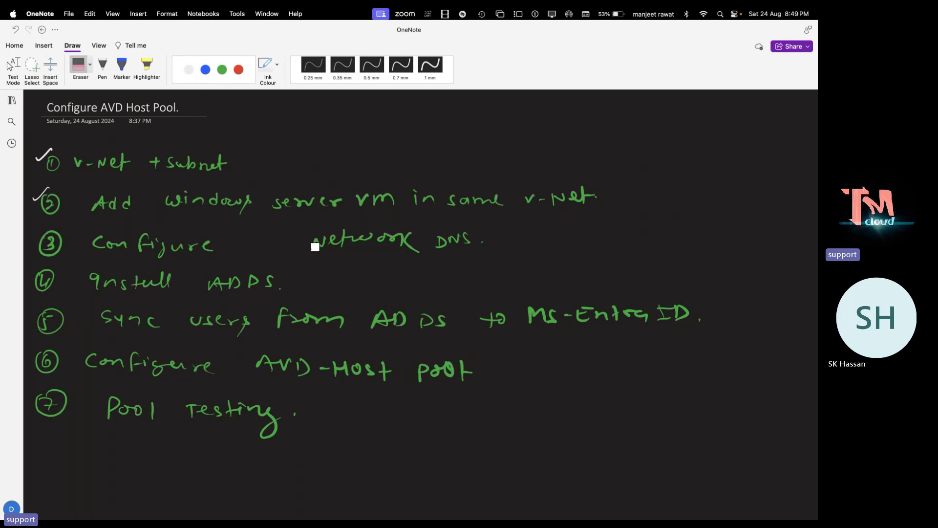
{"action": "left_click", "coordinate": [222, 69]}
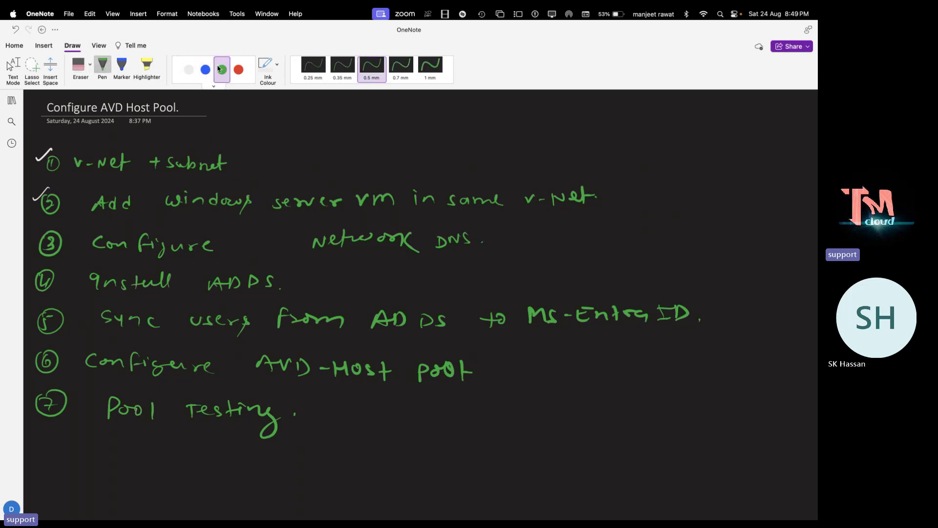
{"action": "left_click_drag", "start_coordinate": [234, 241], "coordinate": [288, 240]}
Handwrite '(Preffer, Alternate)' in white after network DNS, then return to the Azure portal
{"action": "left_click", "coordinate": [189, 70]}
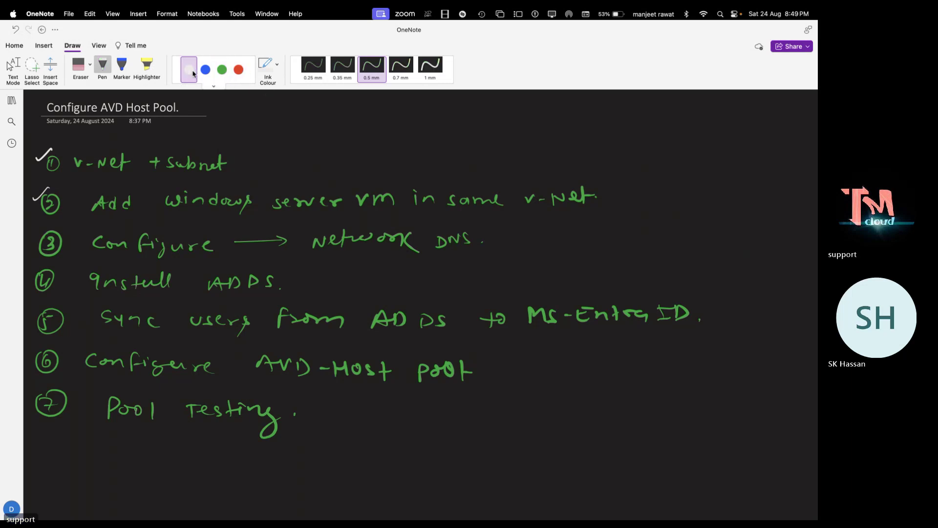
{"action": "mouse_move", "coordinate": [497, 229]}
{"action": "left_mouse_down"}
{"action": "mouse_move", "coordinate": [496, 248]}
{"action": "mouse_move", "coordinate": [519, 236]}
{"action": "mouse_move", "coordinate": [533, 242]}
{"action": "left_mouse_up"}
{"action": "left_click_drag", "start_coordinate": [531, 235], "coordinate": [541, 245]}
{"action": "left_click_drag", "start_coordinate": [539, 235], "coordinate": [598, 242]}
{"action": "left_click_drag", "start_coordinate": [589, 235], "coordinate": [599, 233]}
{"action": "left_click", "coordinate": [604, 240]}
{"action": "mouse_move", "coordinate": [606, 226]}
{"action": "left_mouse_down"}
{"action": "mouse_move", "coordinate": [617, 240]}
{"action": "mouse_move", "coordinate": [658, 236]}
{"action": "left_mouse_up"}
{"action": "left_click_drag", "start_coordinate": [667, 230], "coordinate": [668, 237]}
{"action": "mouse_move", "coordinate": [664, 229]}
{"action": "left_mouse_down"}
{"action": "mouse_move", "coordinate": [694, 231]}
{"action": "mouse_move", "coordinate": [699, 245]}
{"action": "left_mouse_up"}
{"action": "left_click", "coordinate": [699, 234]}
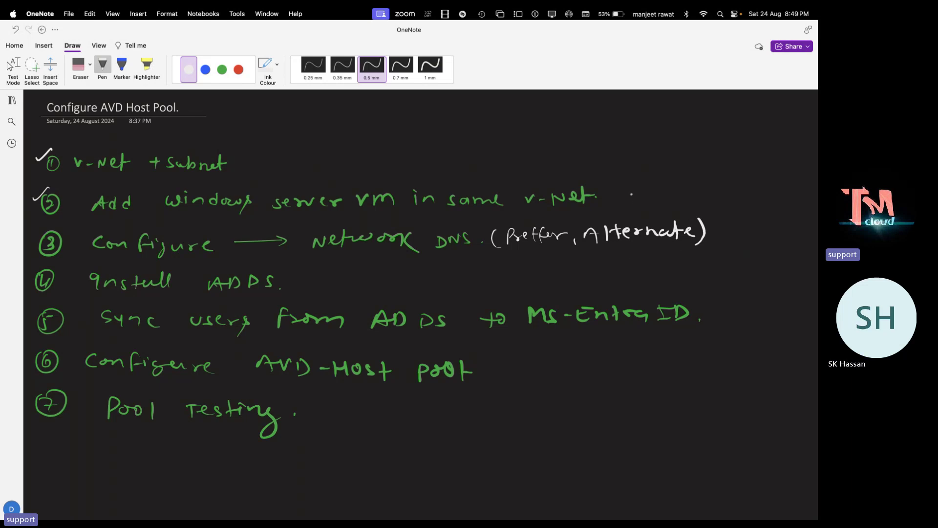
{"action": "key", "text": "ctrl+Left"}
{"action": "key", "text": "ctrl+Left"}
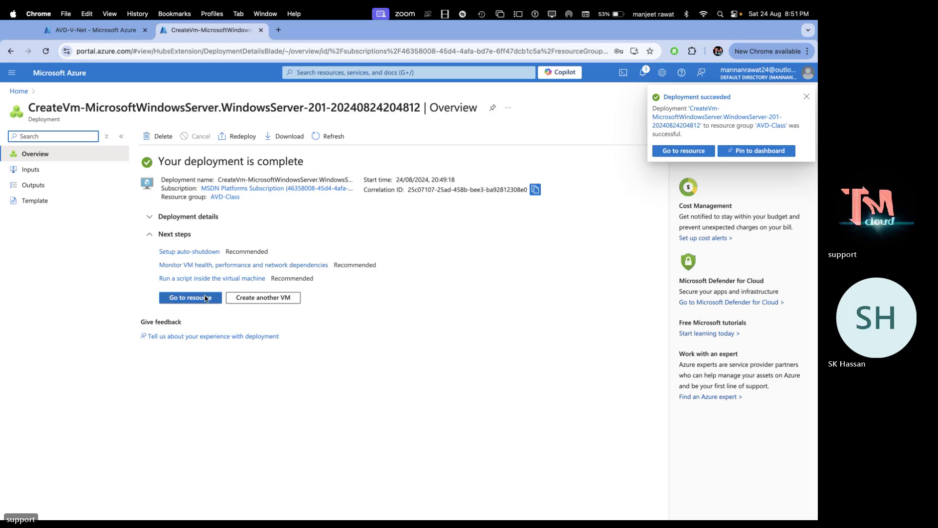
Open the Domain VM's resource page and choose its direct Connect option
{"action": "left_click", "coordinate": [205, 299]}
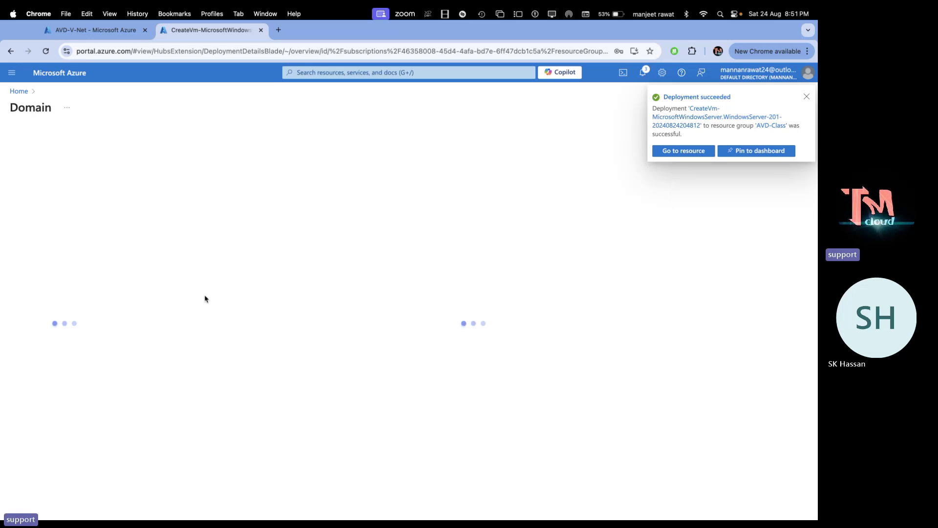
{"action": "left_click", "coordinate": [807, 95]}
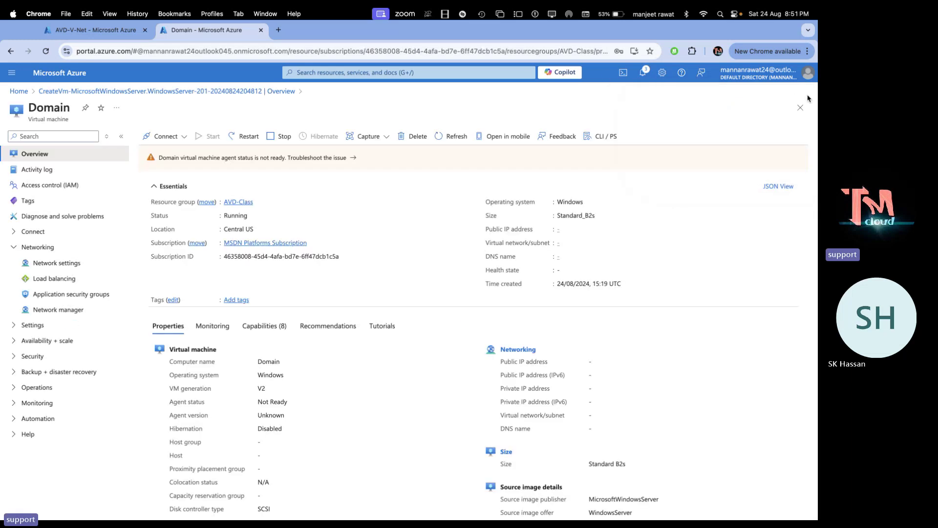
{"action": "left_click", "coordinate": [184, 136]}
{"action": "left_click", "coordinate": [170, 153]}
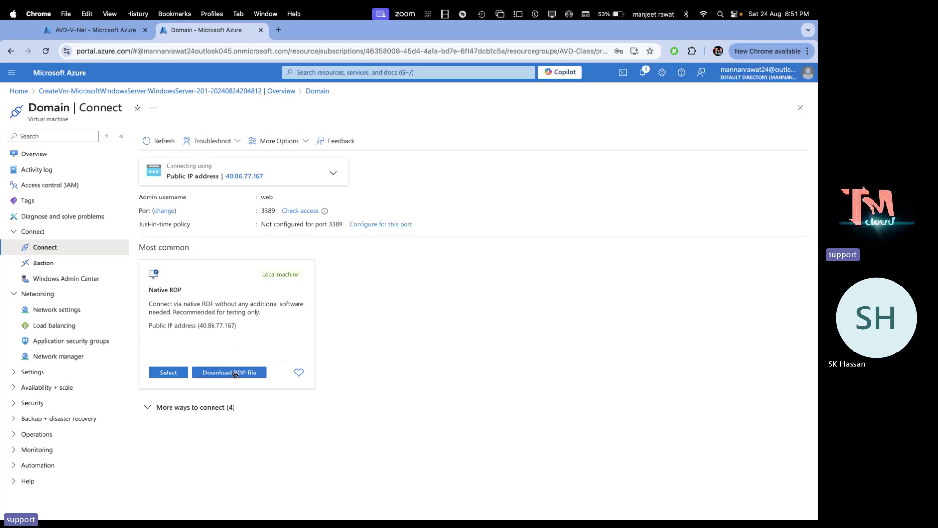
Download the Domain VM's RDP file, open it, and enter the administrator password
{"action": "left_click", "coordinate": [243, 373]}
{"action": "left_click", "coordinate": [616, 73]}
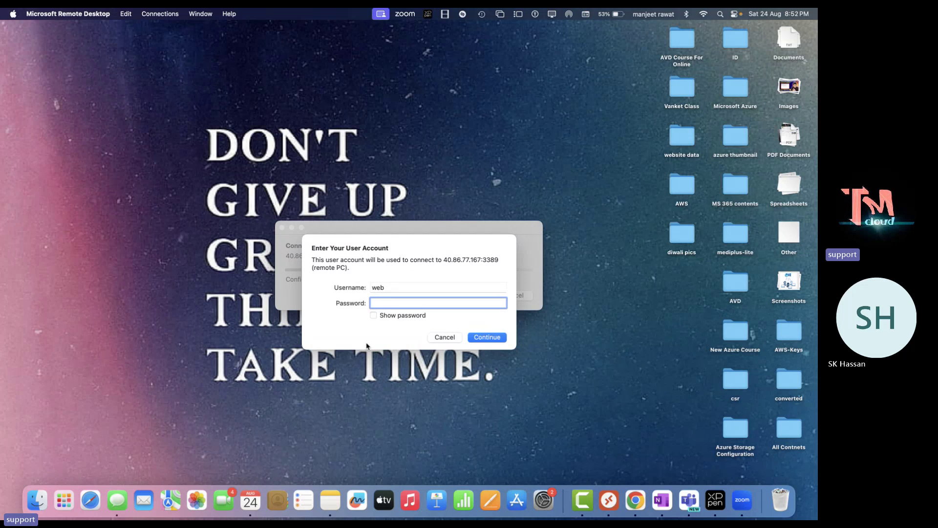
{"action": "type", "text": "••••••••••••"}
Submit the credentials and accept the certificate to connect to 40.86.77.167
{"action": "key", "text": "Return"}
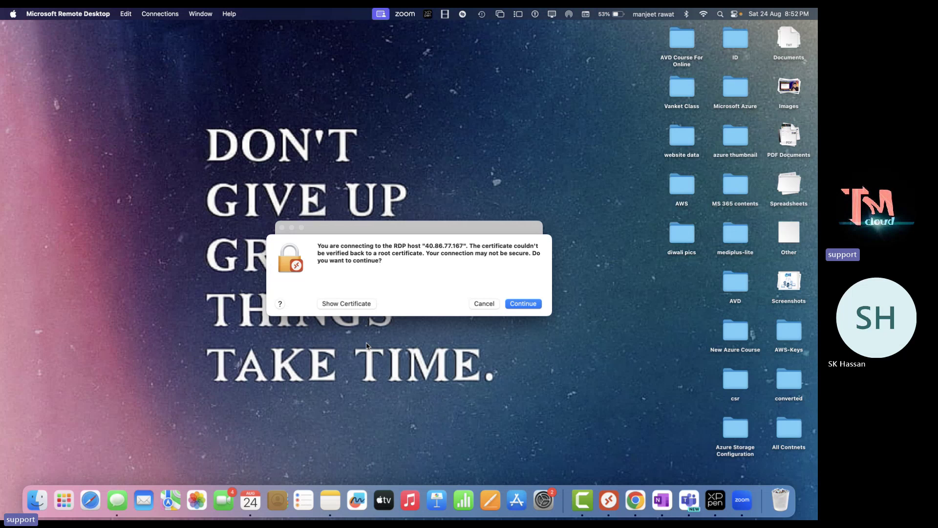
{"action": "left_click", "coordinate": [526, 304]}
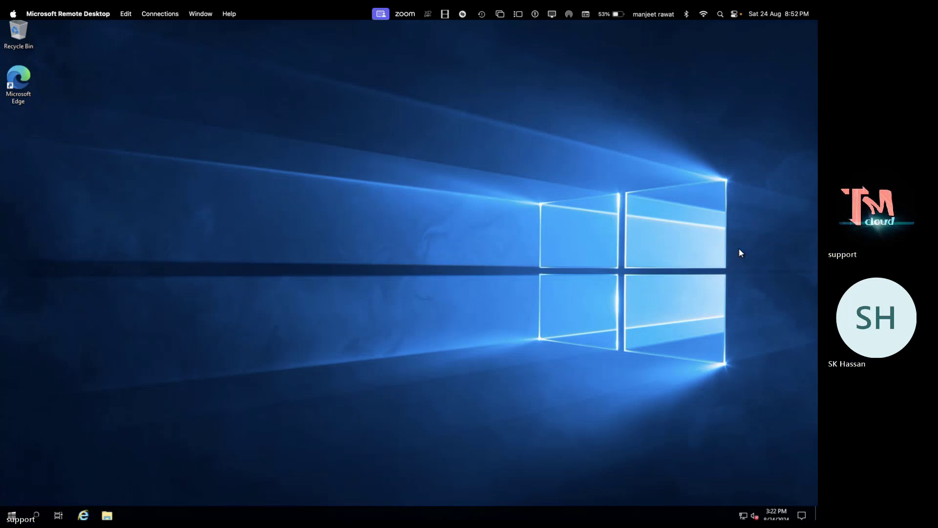
Decline network discovery, close the Windows Admin Center popup, and switch back to Chrome
{"action": "left_click", "coordinate": [778, 195]}
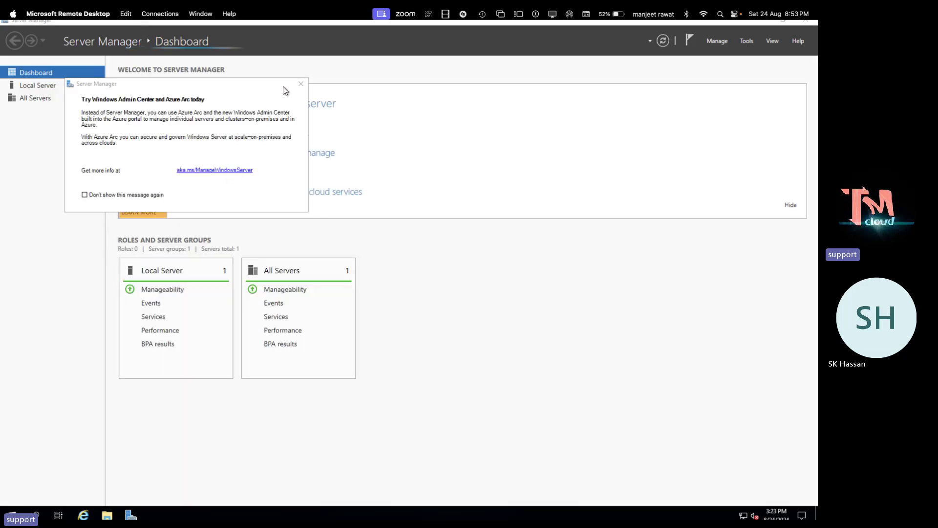
{"action": "left_click", "coordinate": [302, 84]}
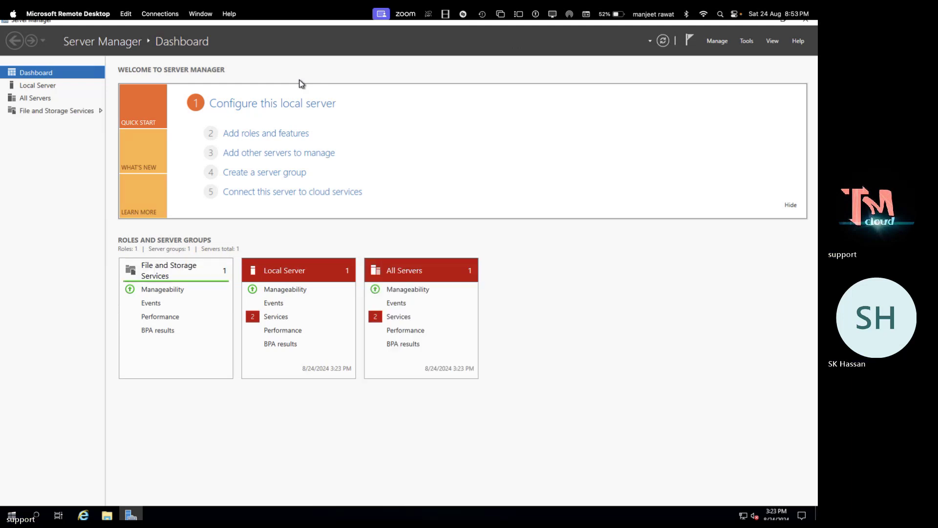
{"action": "key", "text": "ctrl+Left"}
Open the Azure portal home page in a new browser tab
{"action": "key", "text": "ctrl+Right"}
{"action": "key", "text": "ctrl+Right"}
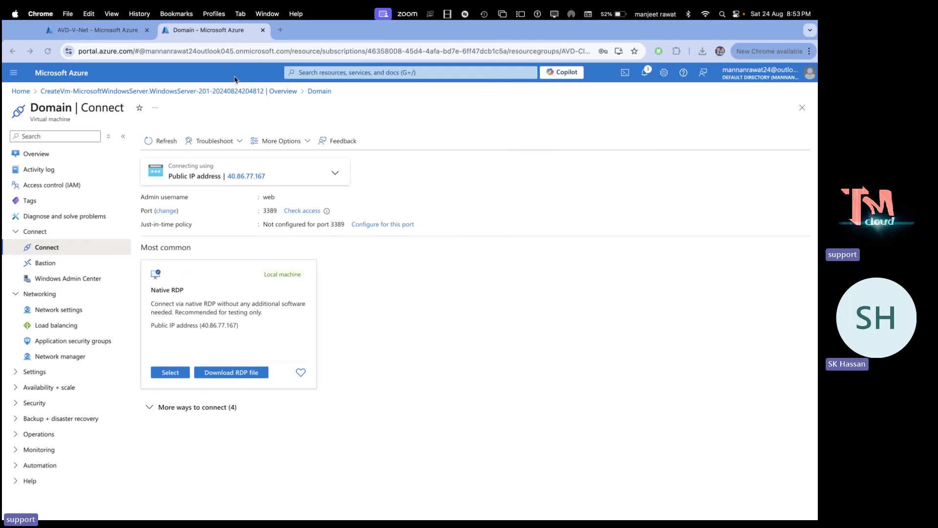
{"action": "right_click", "coordinate": [68, 74]}
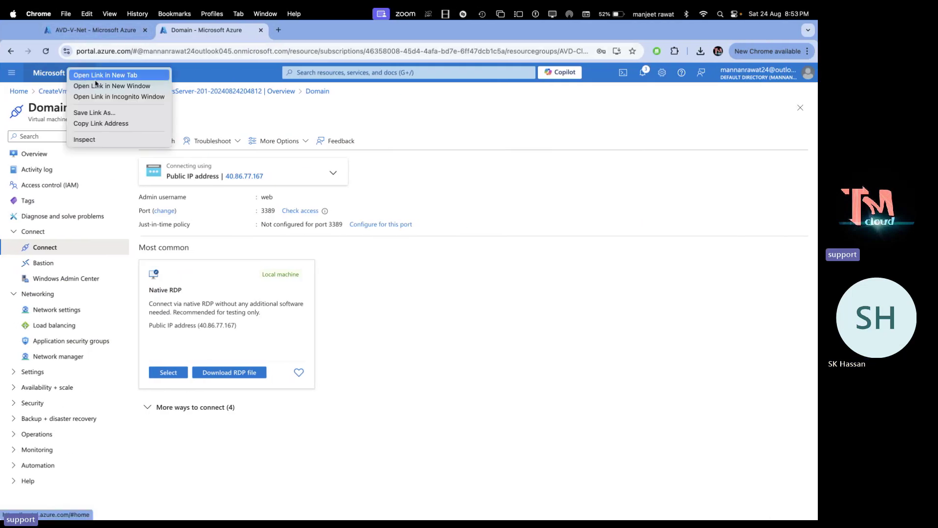
{"action": "left_click", "coordinate": [97, 74]}
{"action": "left_click", "coordinate": [299, 30]}
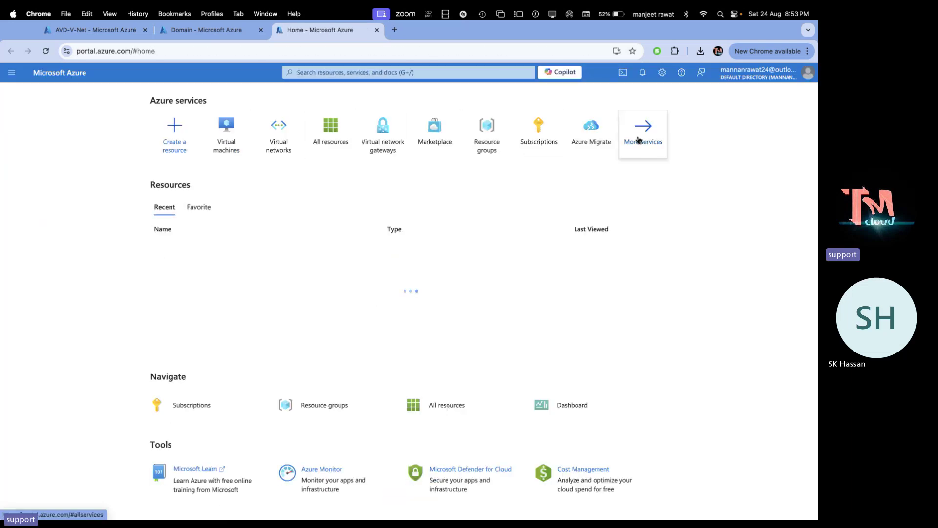
View Microsoft Entra ID's custom domain names, then return to the remote Server Manager
{"action": "left_click", "coordinate": [640, 137]}
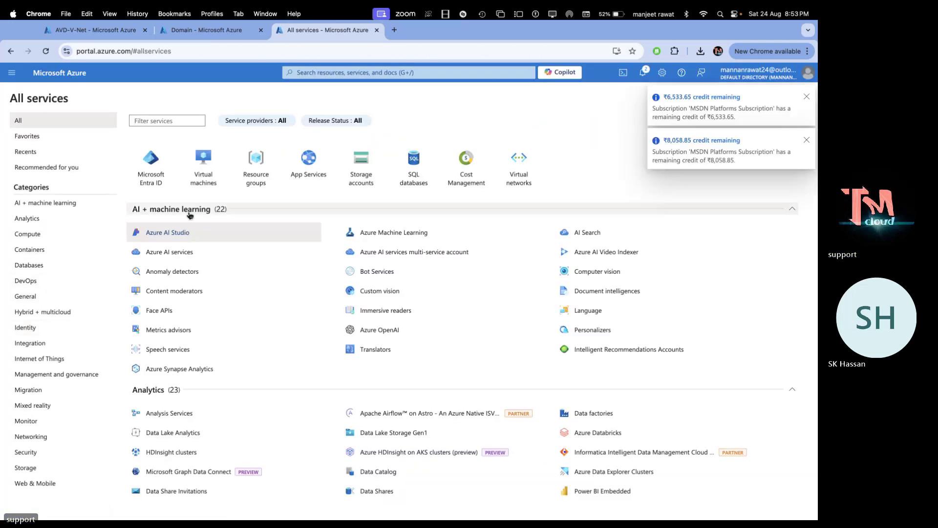
{"action": "left_click", "coordinate": [152, 164]}
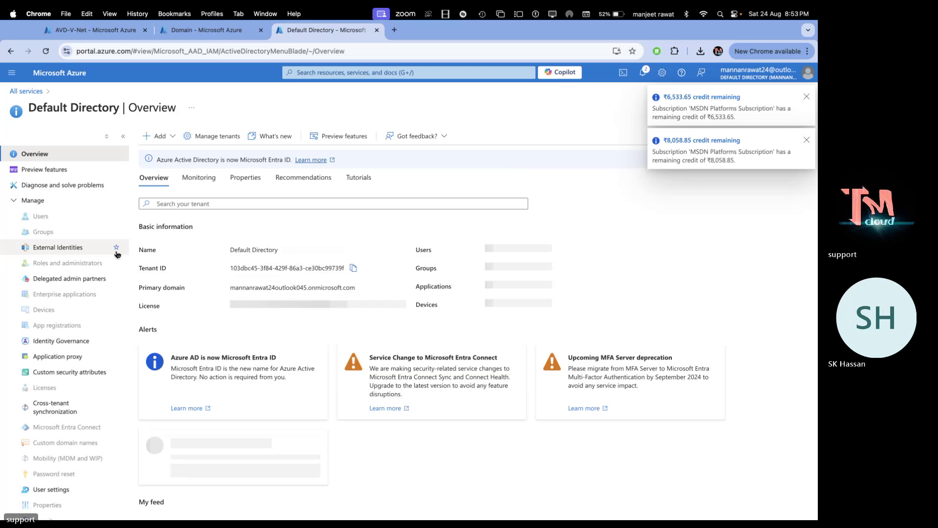
{"action": "scroll", "coordinate": [43, 397], "scroll_direction": "down", "scroll_amount": 2}
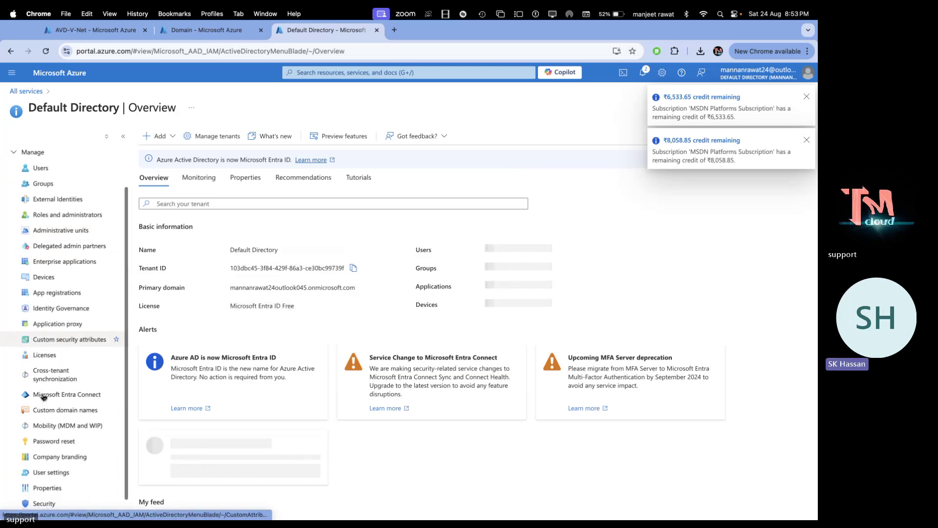
{"action": "left_click", "coordinate": [51, 410]}
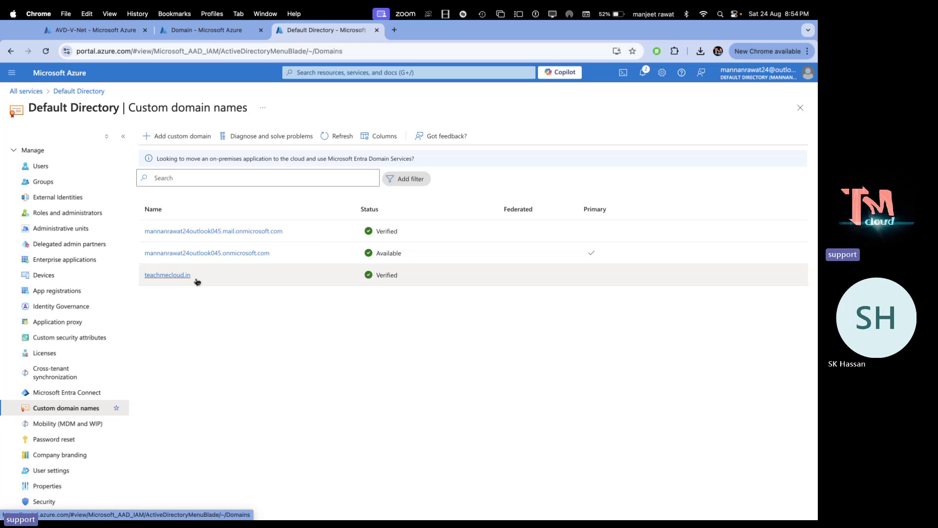
{"action": "key", "text": "ctrl+Left"}
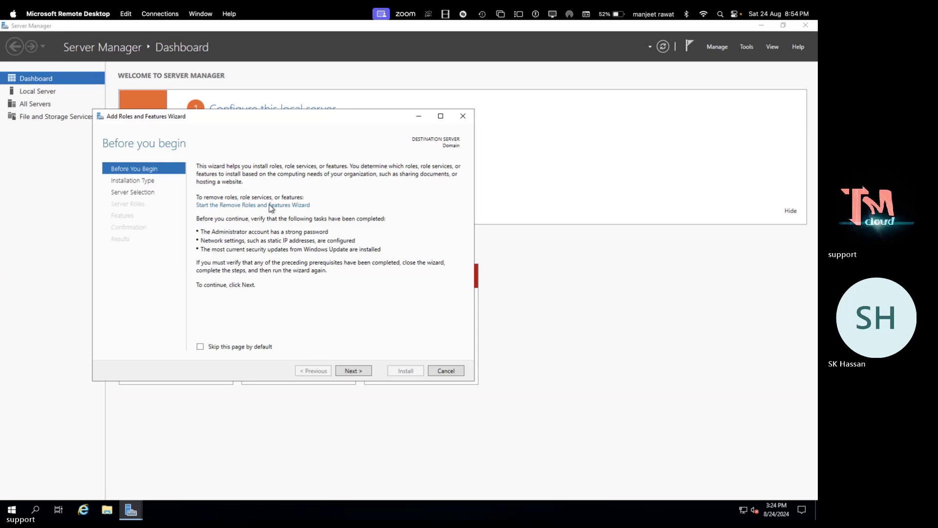
Select the Active Directory Domain Services role with its management tools and advance past the AD DS page
{"action": "left_click", "coordinate": [354, 372]}
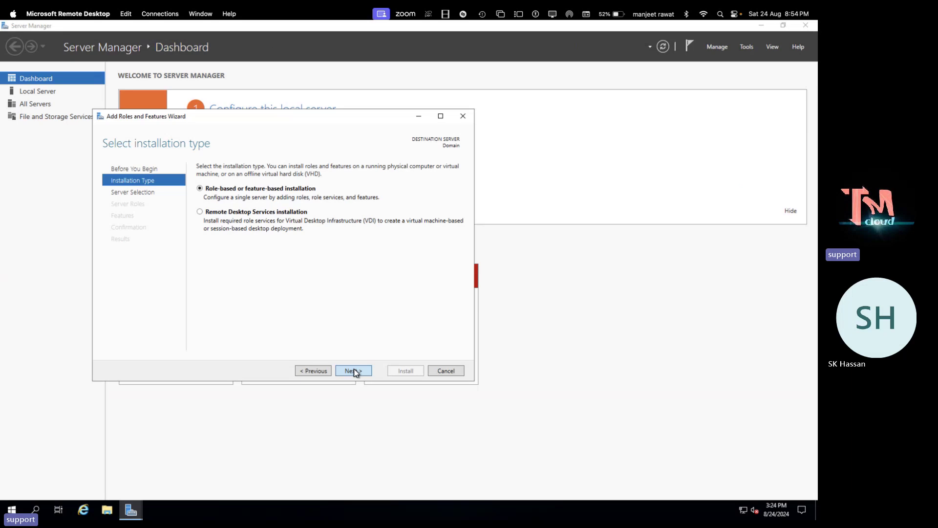
{"action": "left_click", "coordinate": [354, 371]}
{"action": "left_click", "coordinate": [353, 370]}
{"action": "left_click", "coordinate": [353, 369]}
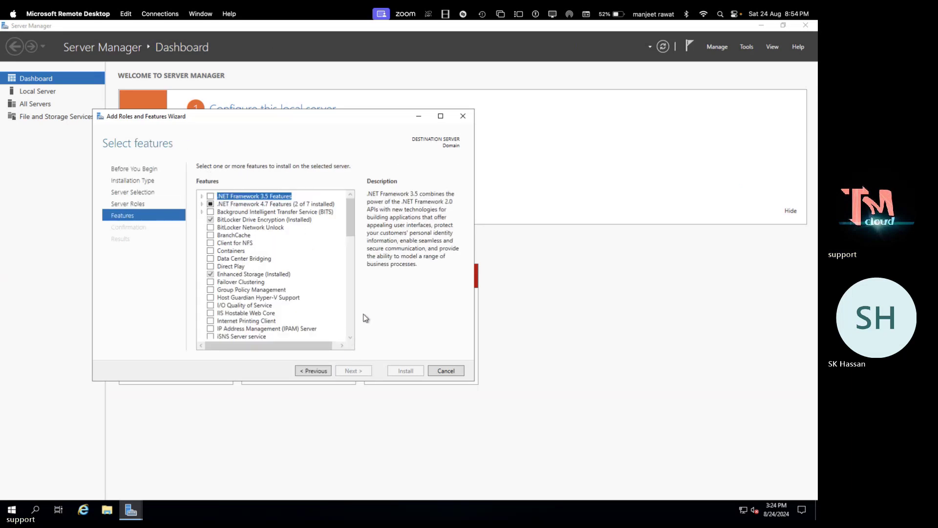
{"action": "left_click", "coordinate": [313, 372]}
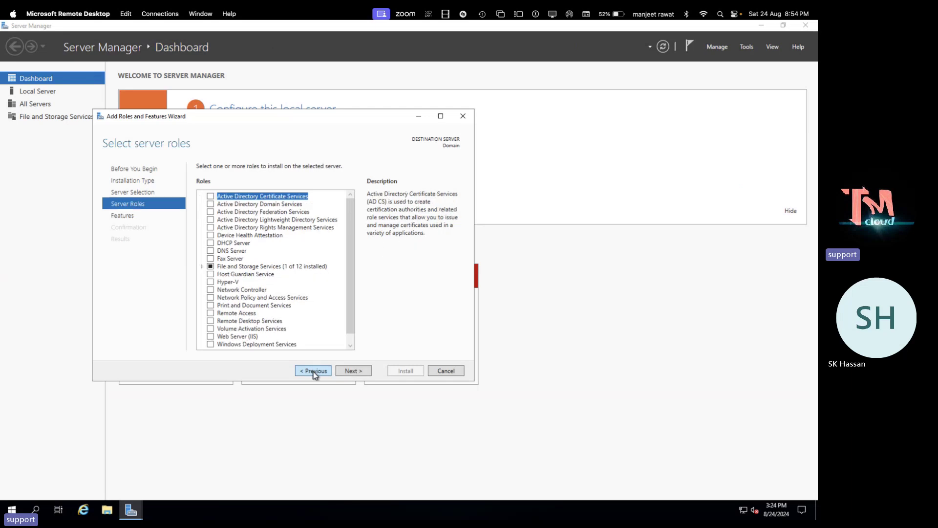
{"action": "left_click", "coordinate": [211, 204]}
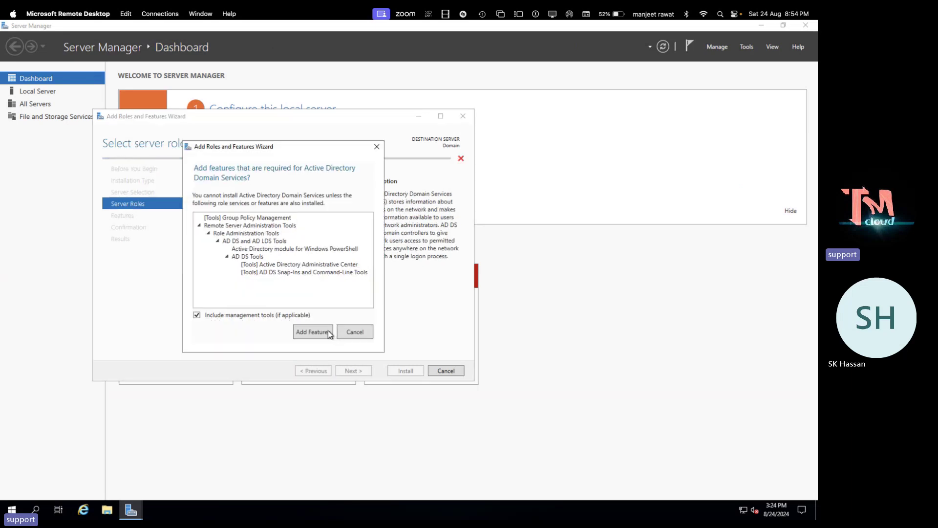
{"action": "left_click", "coordinate": [327, 333]}
{"action": "left_click", "coordinate": [354, 371]}
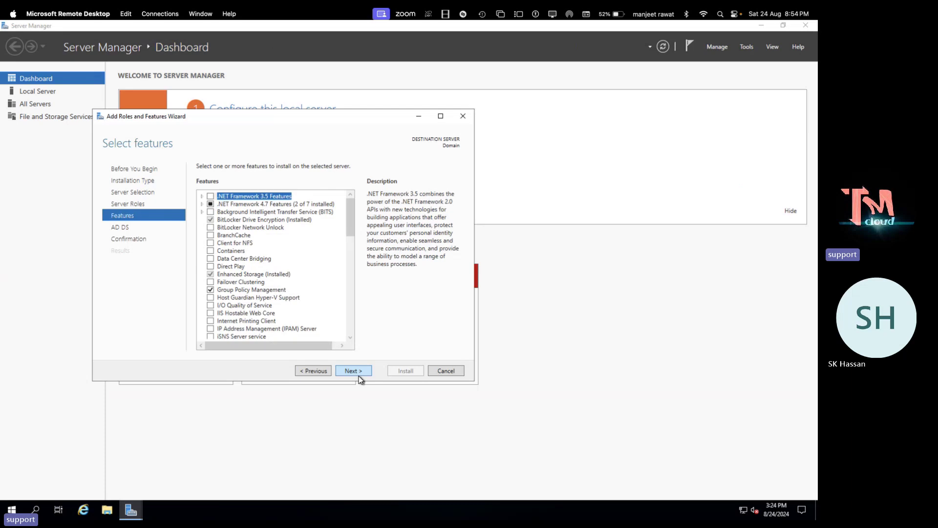
{"action": "left_click", "coordinate": [359, 375]}
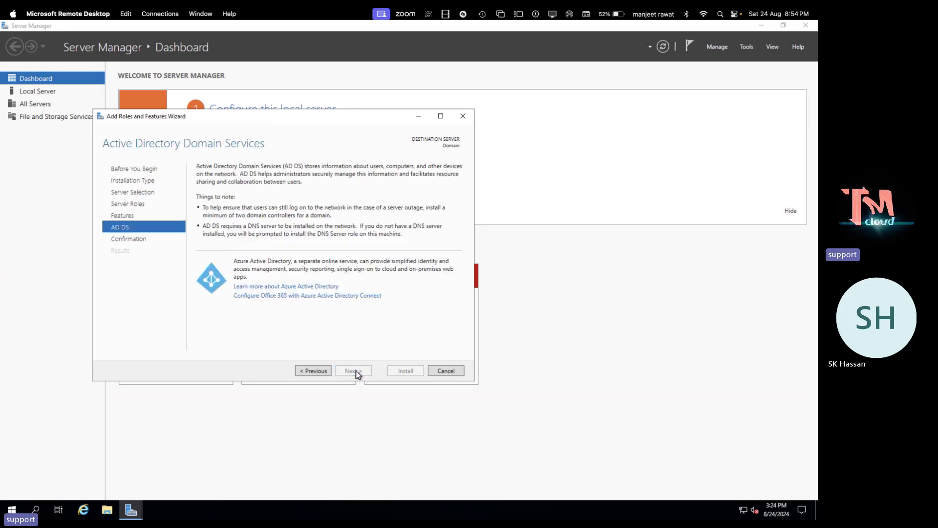
{"action": "left_click", "coordinate": [359, 375]}
Install the AD DS role and its management tools on the Domain server
{"action": "left_click", "coordinate": [390, 374]}
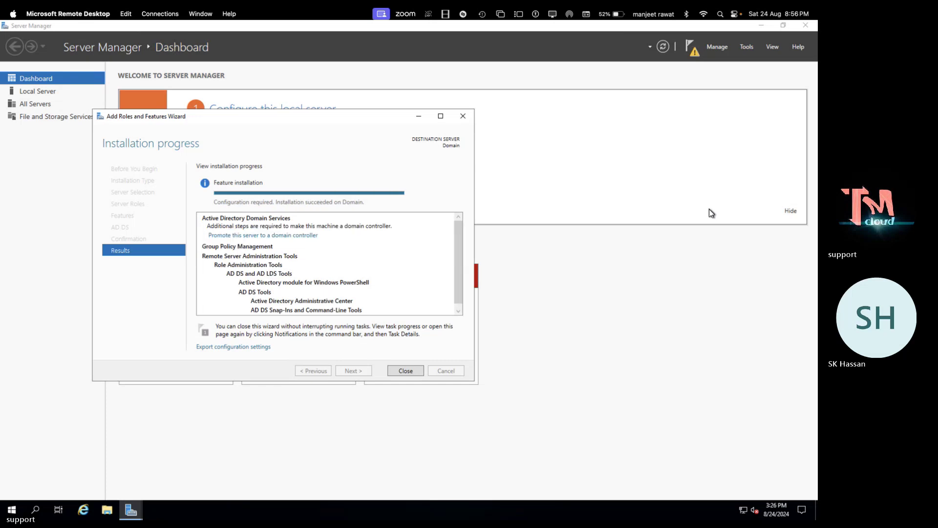
Start the domain controller promotion as a new forest with root domain teachmecloud.in
{"action": "left_click", "coordinate": [283, 235]}
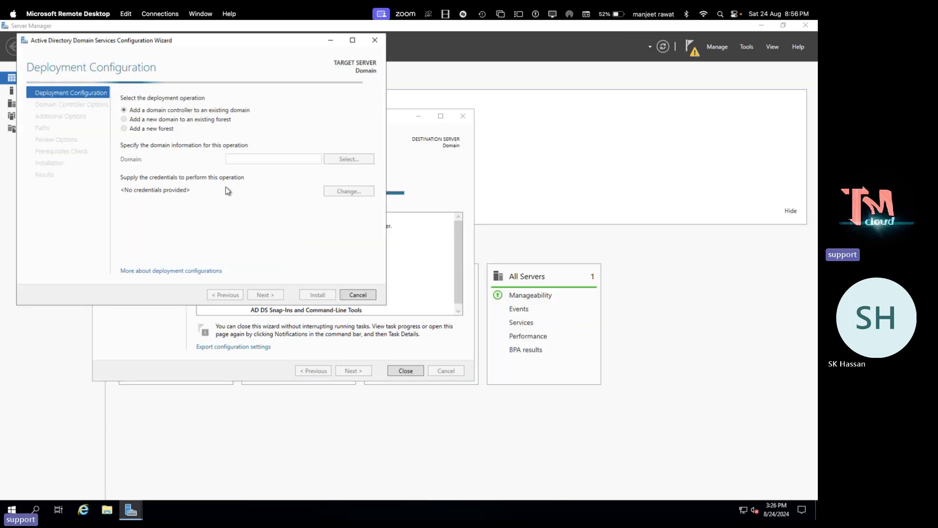
{"action": "left_click", "coordinate": [149, 133]}
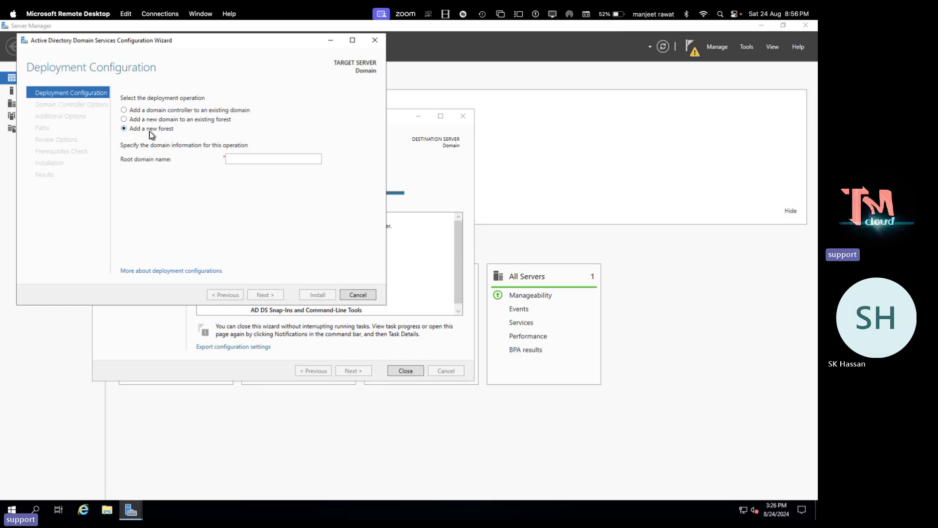
{"action": "left_click", "coordinate": [260, 162]}
{"action": "type", "text": "teach"}
{"action": "type", "text": "me"}
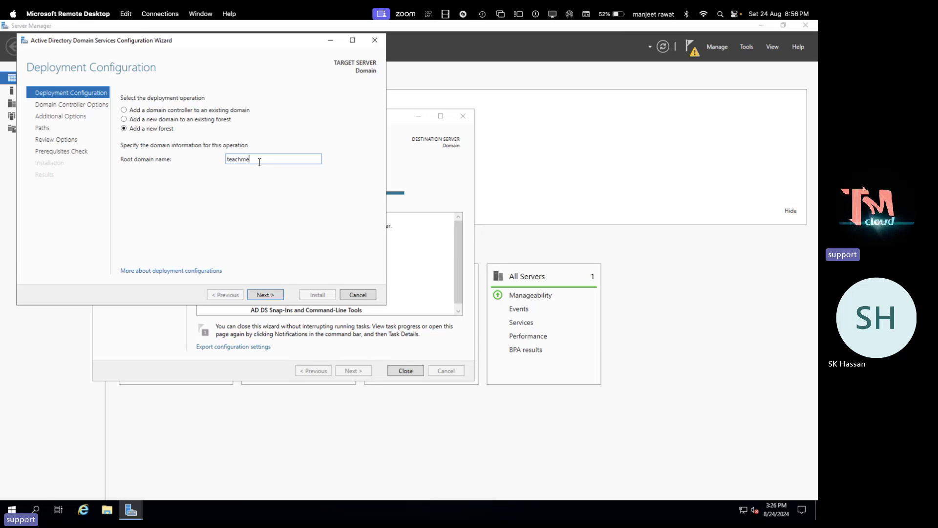
{"action": "type", "text": "cloud.in"}
{"action": "left_click", "coordinate": [266, 299]}
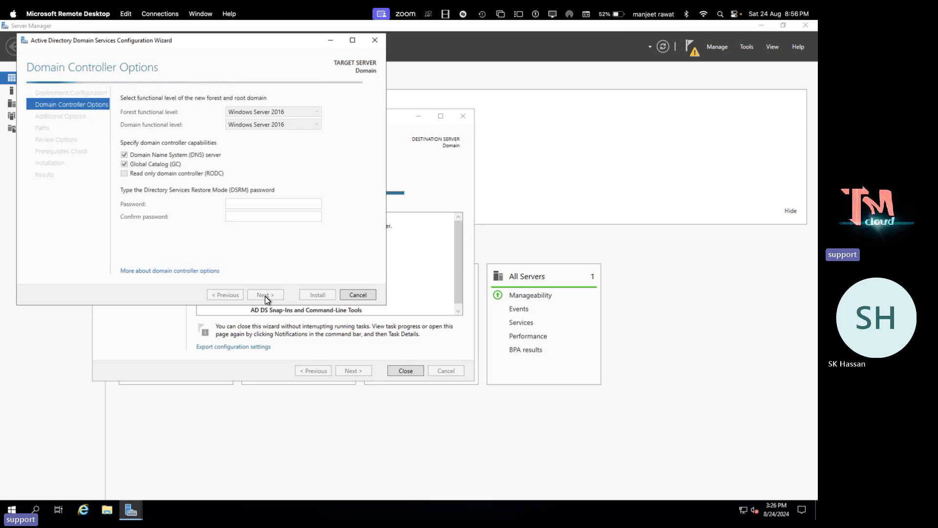
Enter and confirm the DSRM password, then step back to recheck the root domain
{"action": "left_click", "coordinate": [252, 201]}
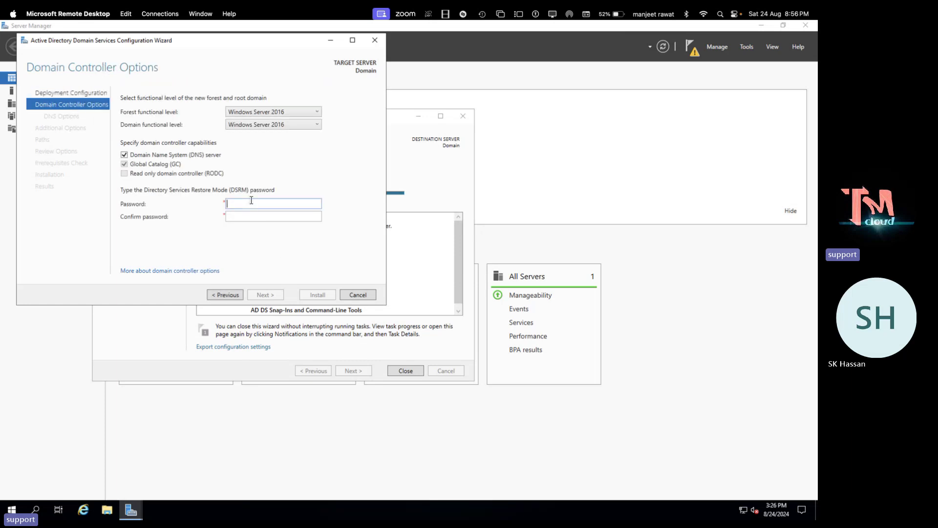
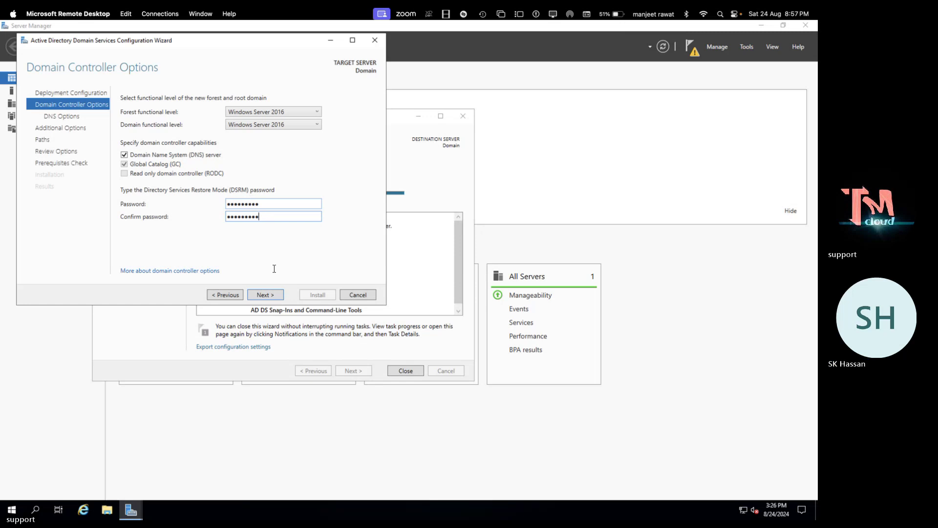
{"action": "left_click", "coordinate": [226, 295]}
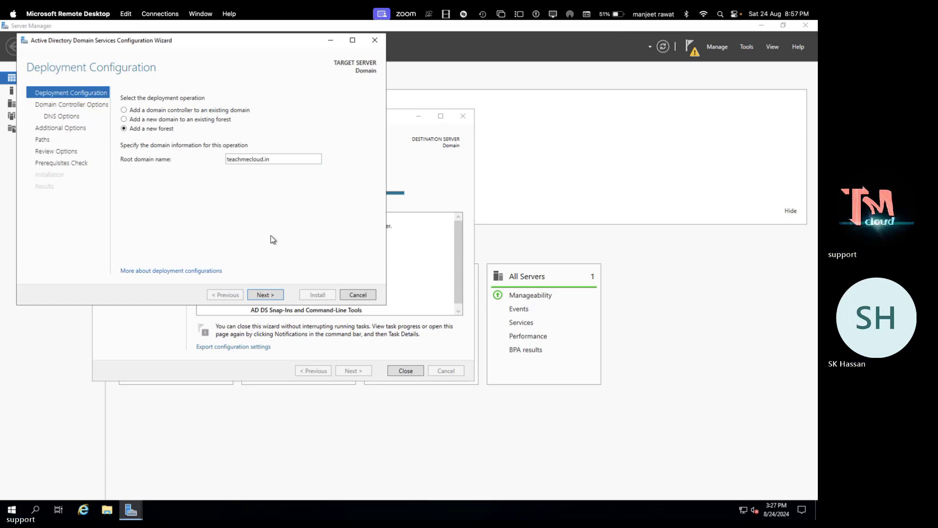
Accept default DNS options, NetBIOS name TEACHMECLOUD and default database, log and SYSVOL paths
{"action": "left_click", "coordinate": [265, 296]}
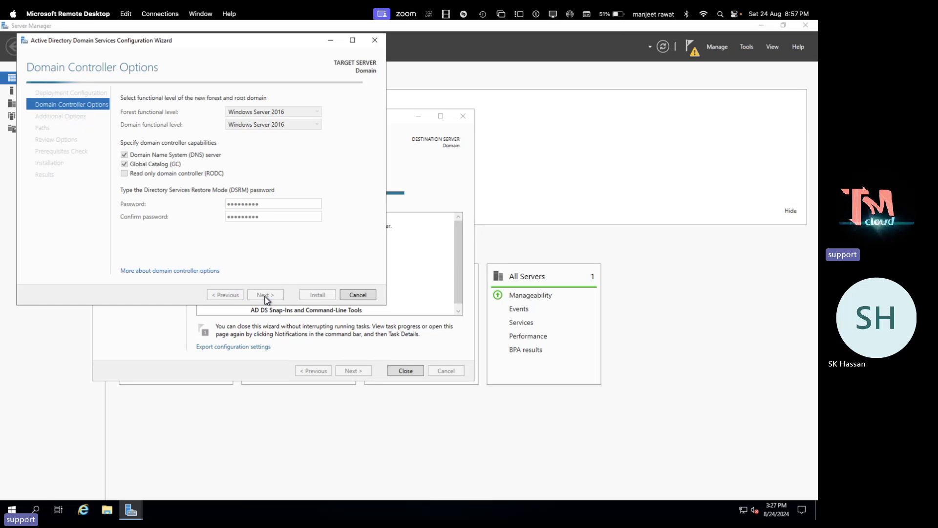
{"action": "left_click", "coordinate": [276, 295]}
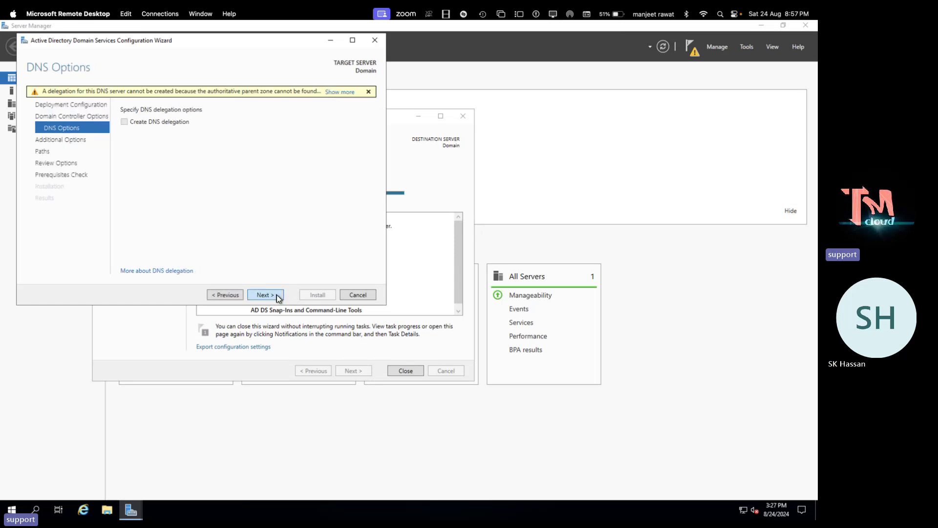
{"action": "left_click", "coordinate": [277, 295]}
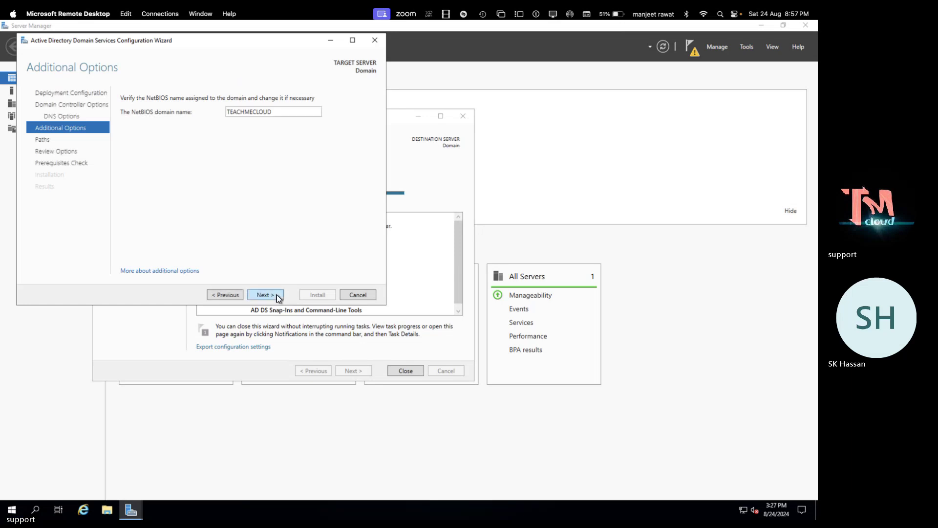
{"action": "left_click", "coordinate": [277, 295]}
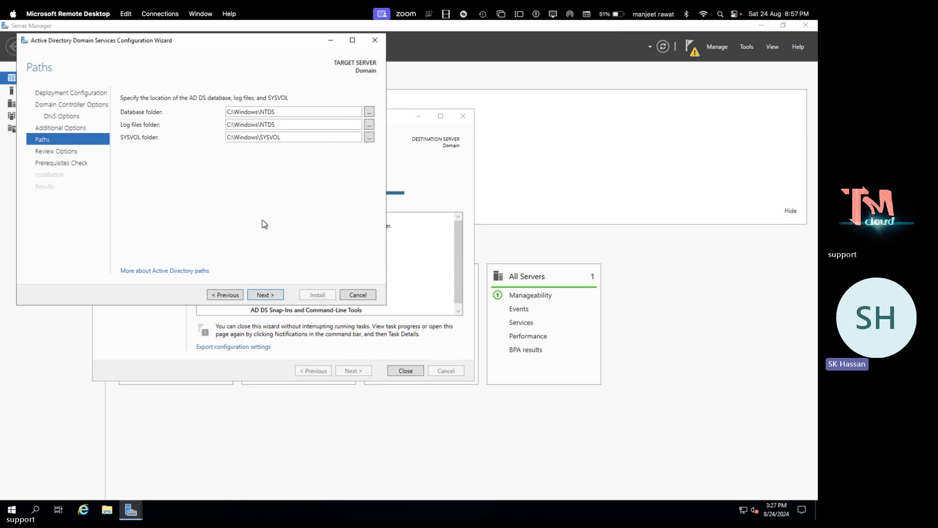
{"action": "left_click", "coordinate": [264, 295]}
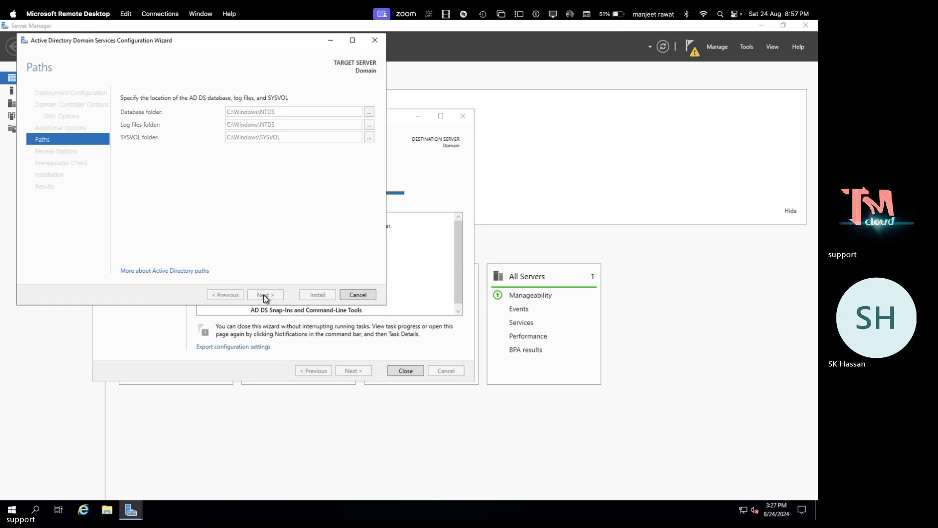
{"action": "left_click", "coordinate": [263, 295]}
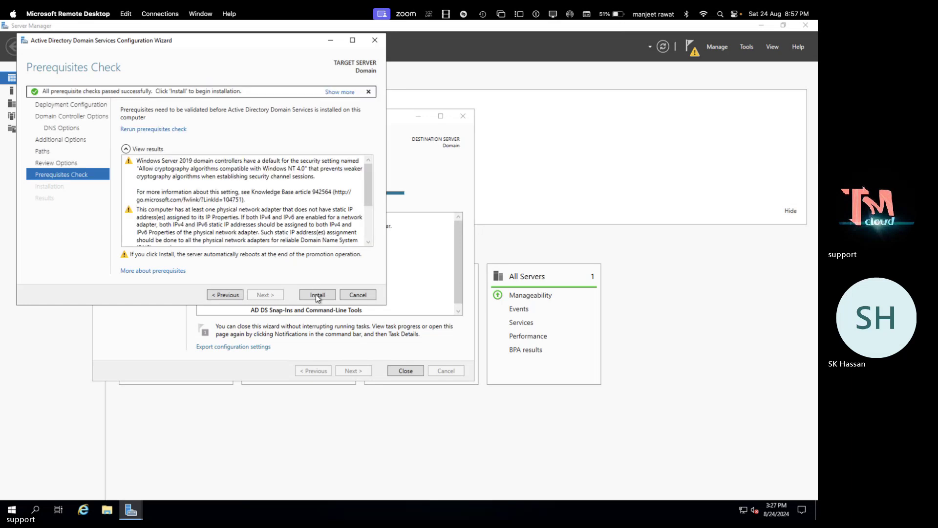
Begin the domain controller installation, then switch desktop spaces to the OneNote task notes
{"action": "left_click", "coordinate": [316, 294]}
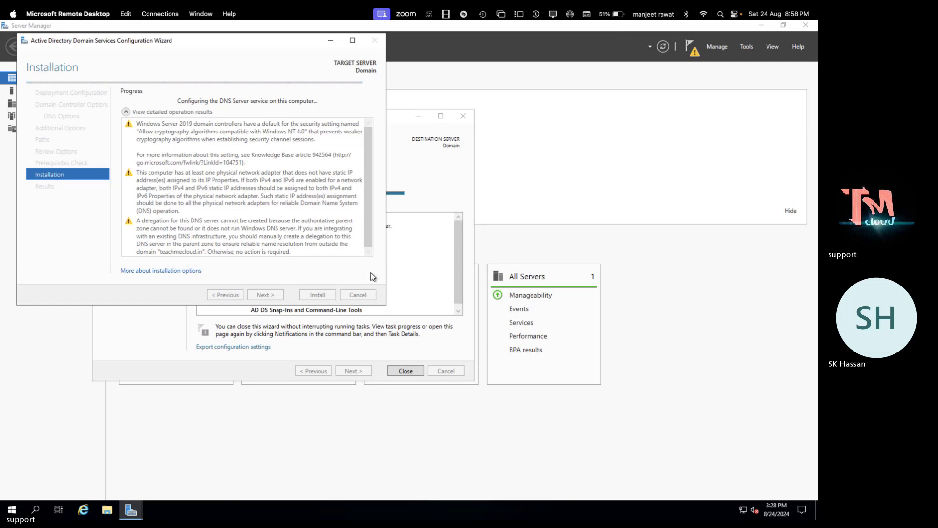
{"action": "key", "text": "ctrl+Right"}
{"action": "key", "text": "ctrl+Right"}
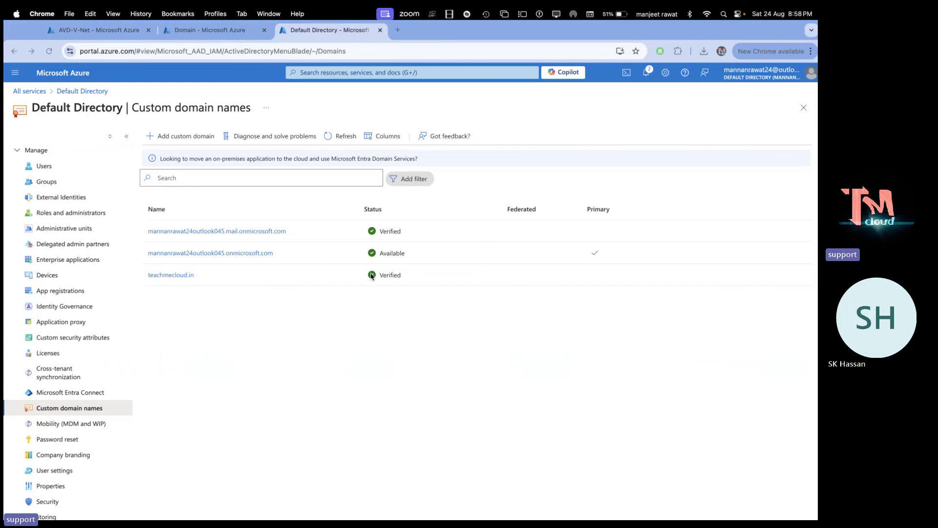
{"action": "key", "text": "ctrl+Right"}
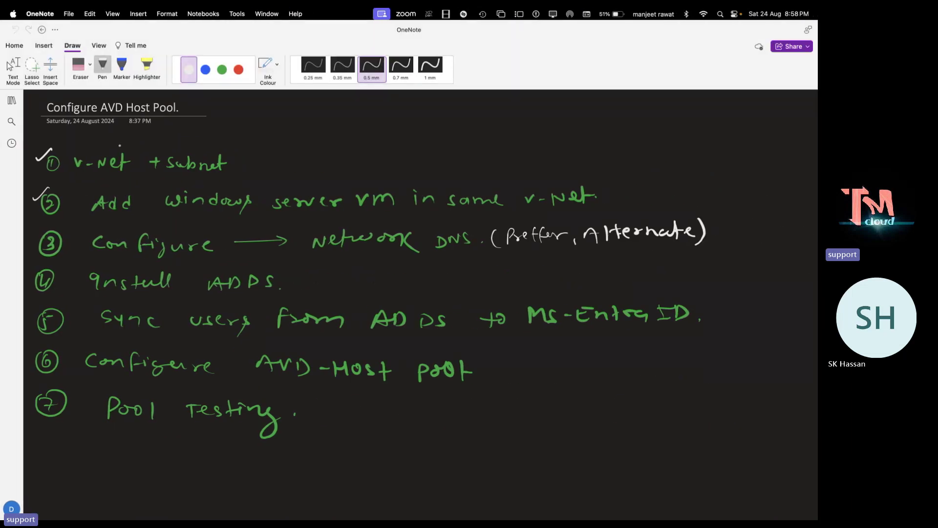
Draw a checkmark beside step 4, Install ADDS
{"action": "left_click_drag", "start_coordinate": [24, 274], "coordinate": [37, 268]}
Return to the RDP session and close the sign-out notice so the new domain controller restarts
{"action": "key", "text": "ctrl+Left"}
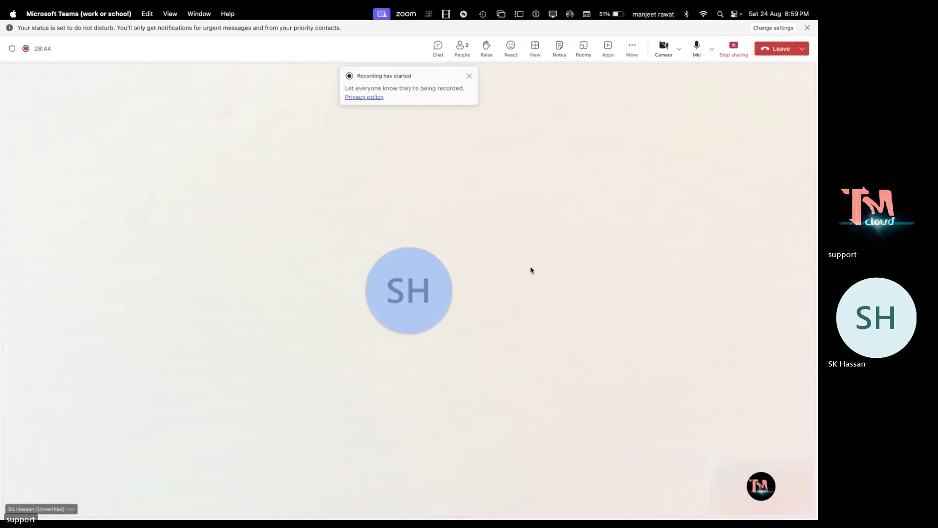
{"action": "key", "text": "ctrl+Left"}
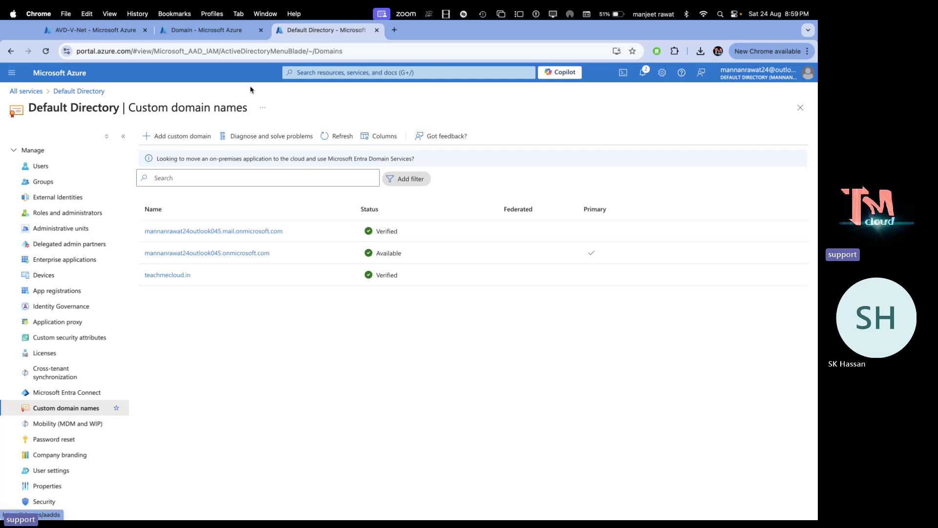
{"action": "key", "text": "ctrl+Left"}
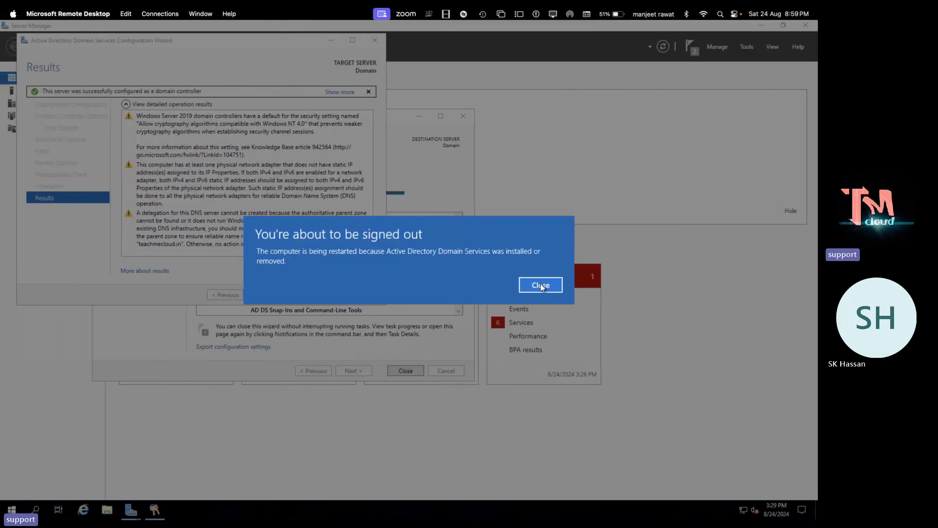
{"action": "left_click", "coordinate": [541, 285]}
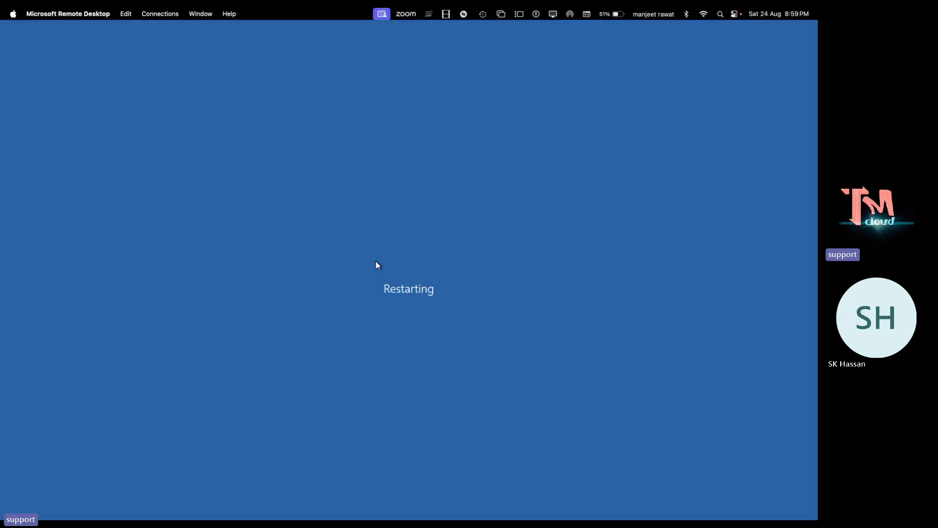
Back in the Azure portal, open the Domain VM's network settings showing private IP 192.168.1.4
{"action": "key", "text": "ctrl+Right"}
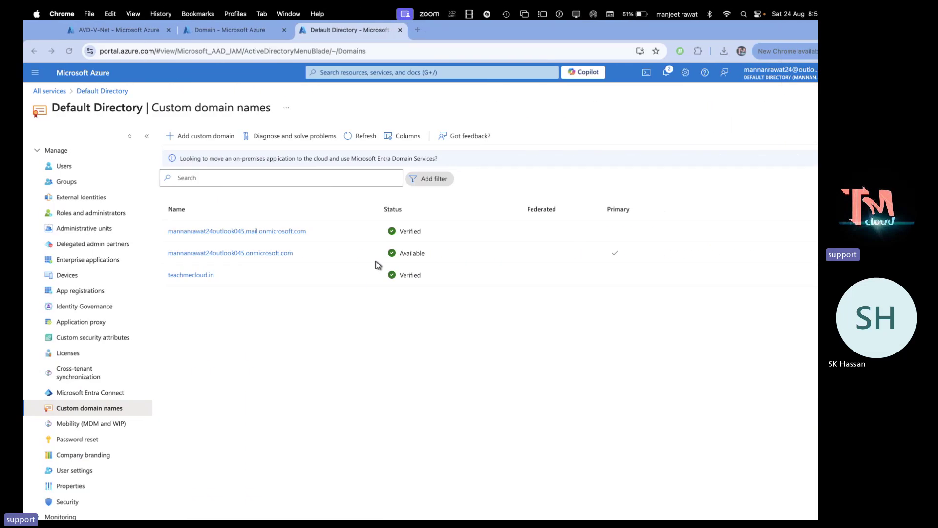
{"action": "left_click", "coordinate": [206, 30]}
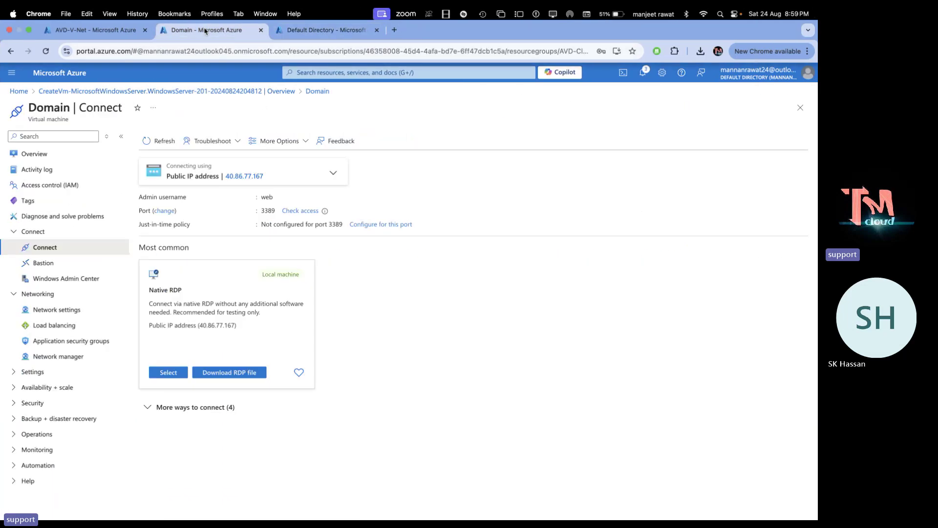
{"action": "left_click", "coordinate": [49, 154]}
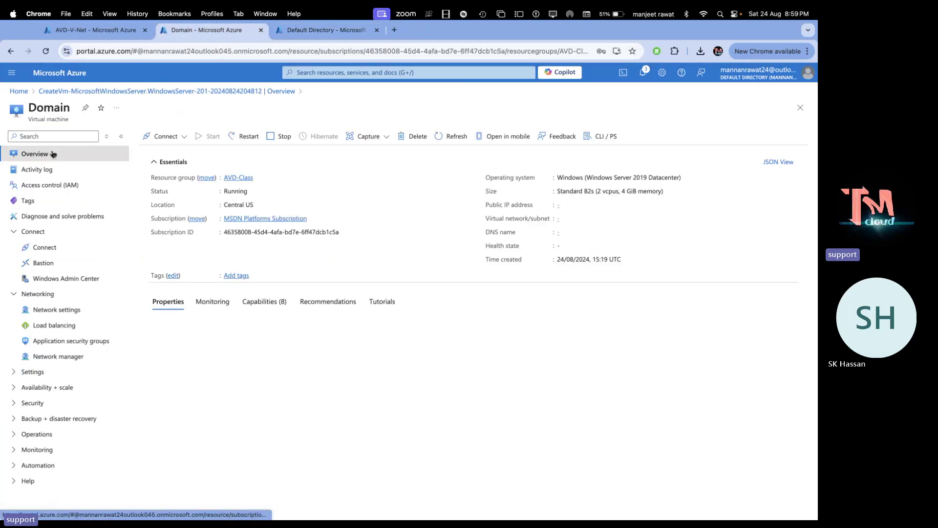
{"action": "scroll", "coordinate": [462, 364], "scroll_direction": "down", "scroll_amount": 2}
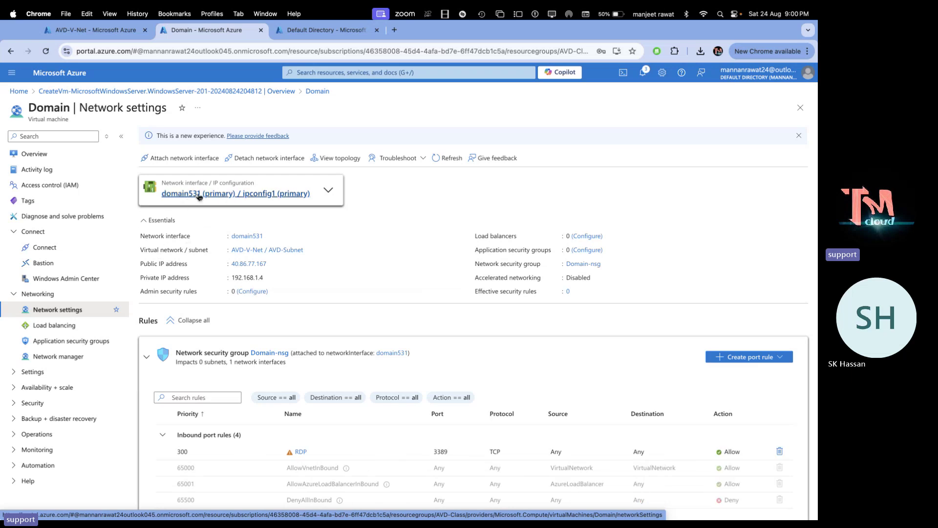
Give the domain531 NIC custom DNS servers 192.168.1.4 and 8.8.8.8, save, and go to AVD-V-Net
{"action": "left_click", "coordinate": [217, 194]}
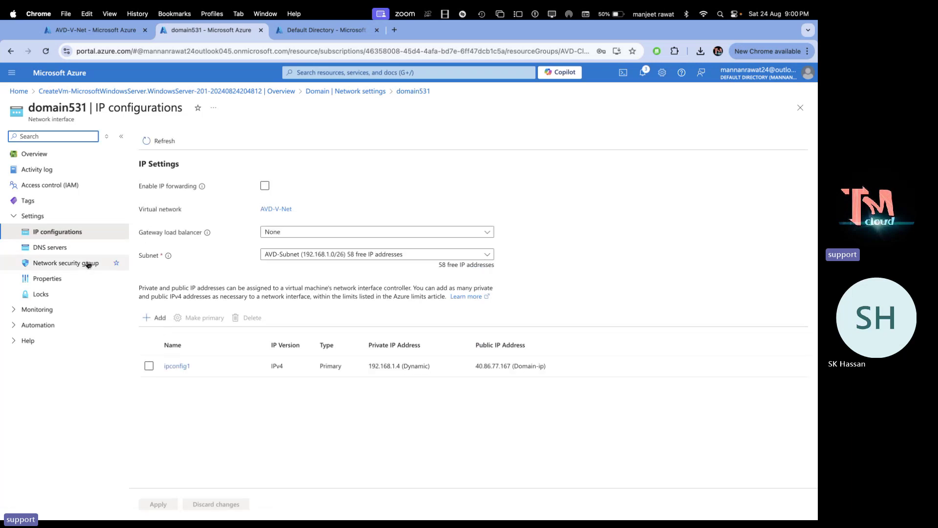
{"action": "left_click", "coordinate": [51, 249]}
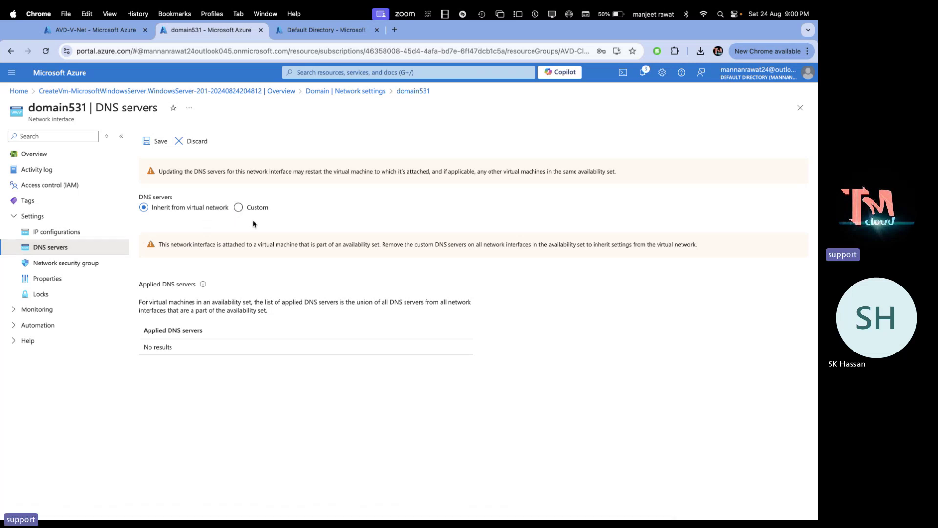
{"action": "left_click", "coordinate": [264, 208]}
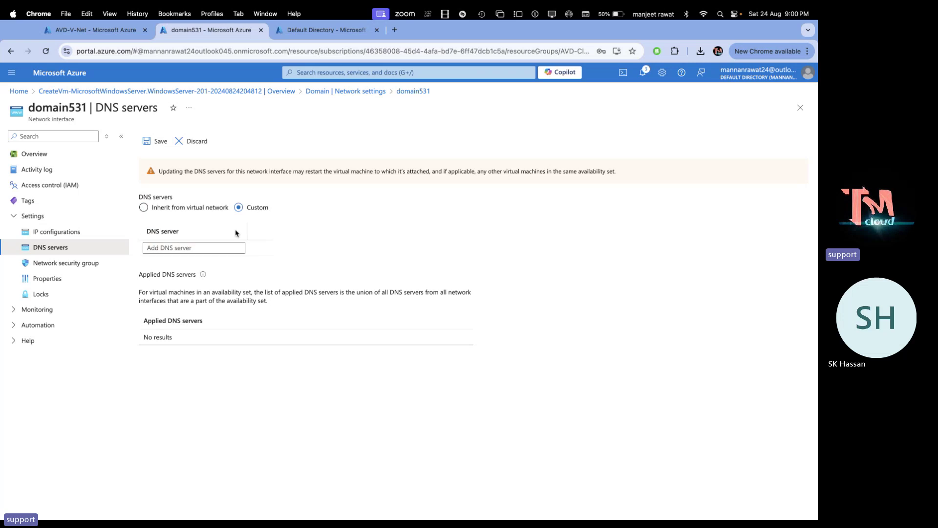
{"action": "left_click", "coordinate": [211, 247]}
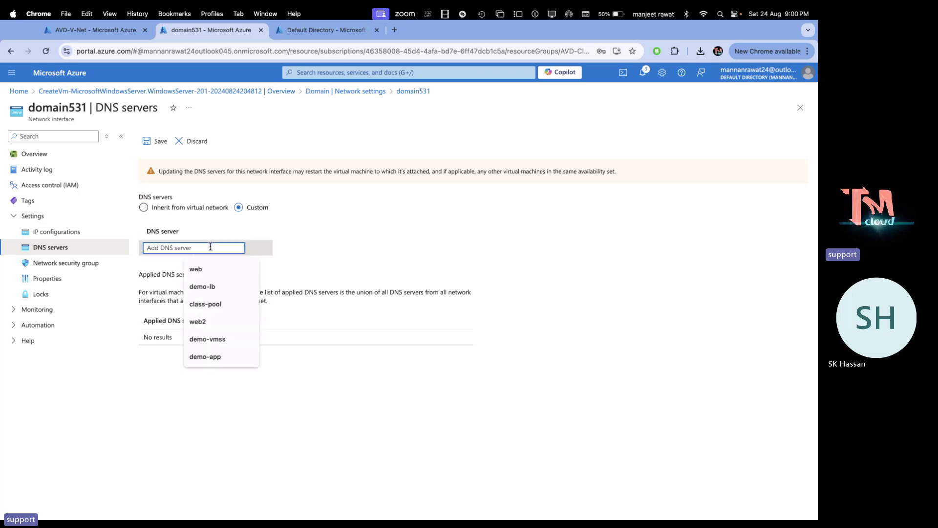
{"action": "type", "text": "192.16"}
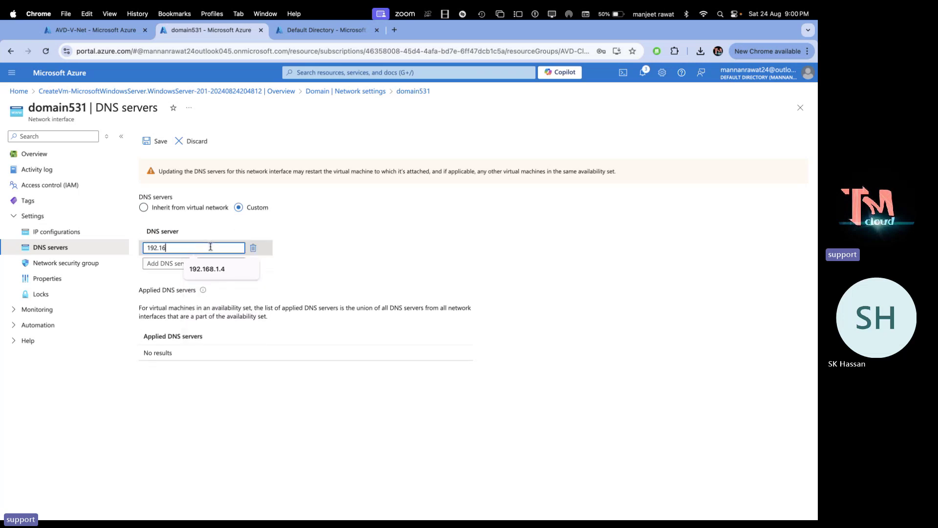
{"action": "type", "text": "8.1.4"}
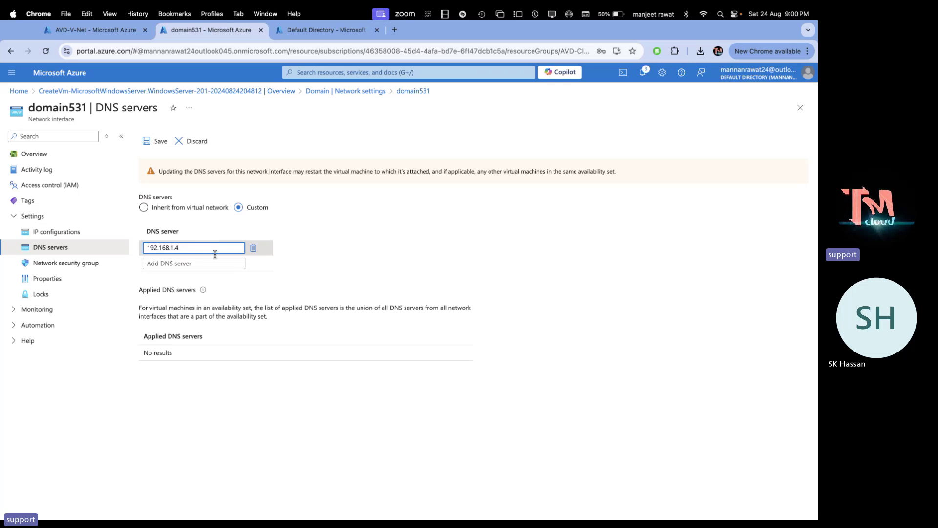
{"action": "left_click", "coordinate": [215, 263]}
{"action": "type", "text": "8."}
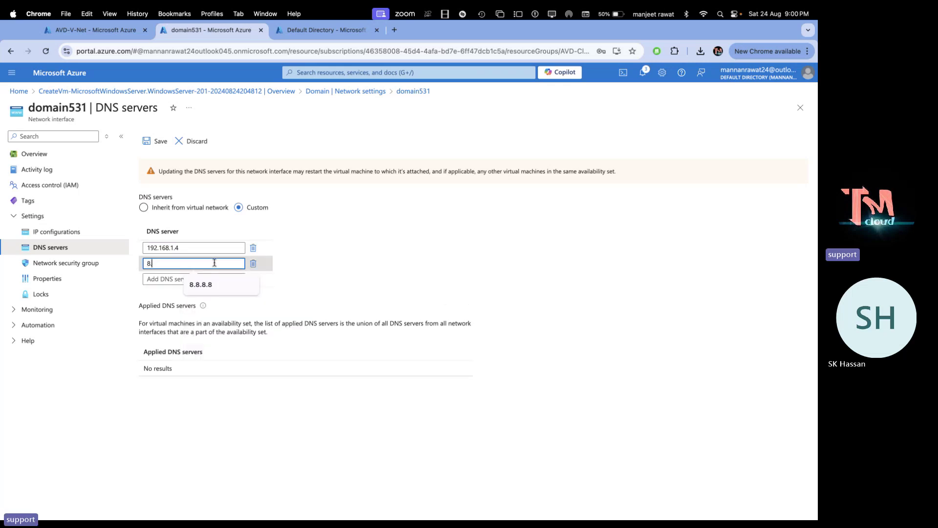
{"action": "type", "text": "8.8.8"}
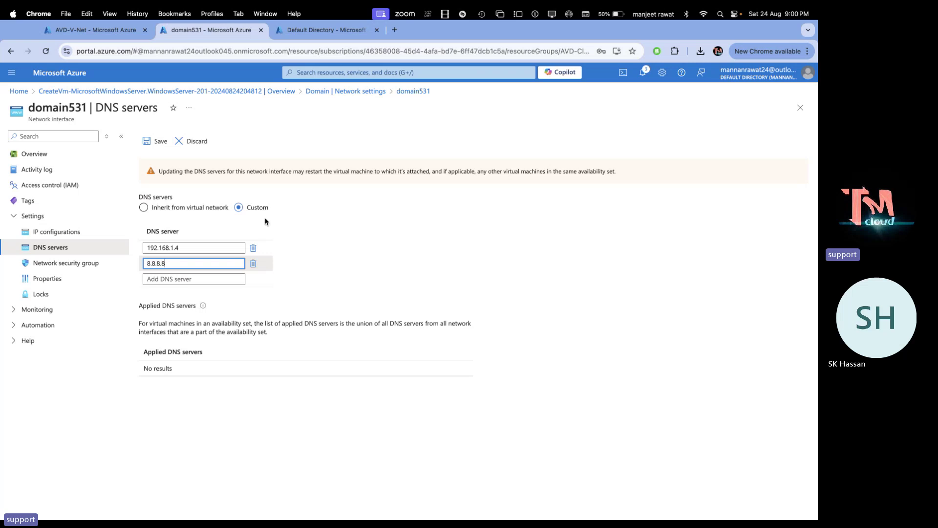
{"action": "left_click", "coordinate": [159, 141]}
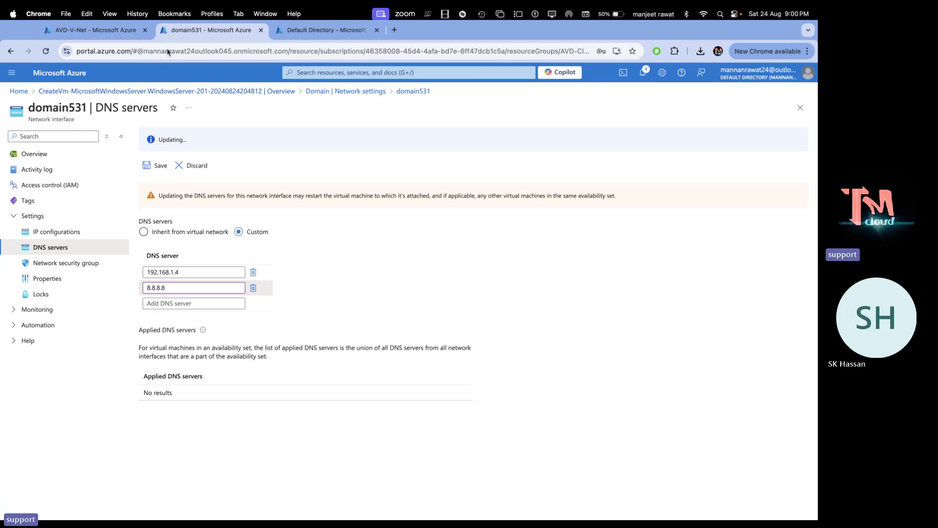
{"action": "left_click", "coordinate": [119, 33]}
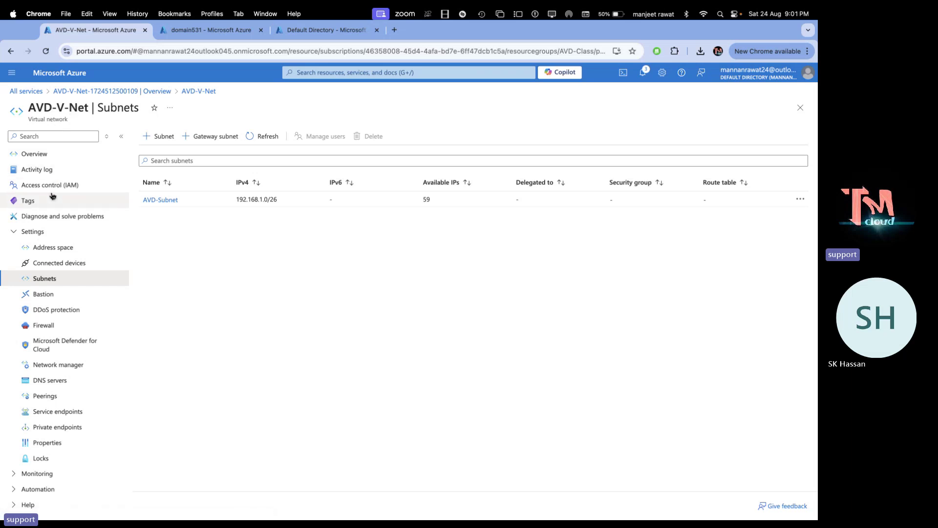
Switch AVD-V-Net to custom DNS servers and enter 192.168.1.4 and 8.8.8.8
{"action": "left_click", "coordinate": [49, 380]}
{"action": "left_click", "coordinate": [163, 165]}
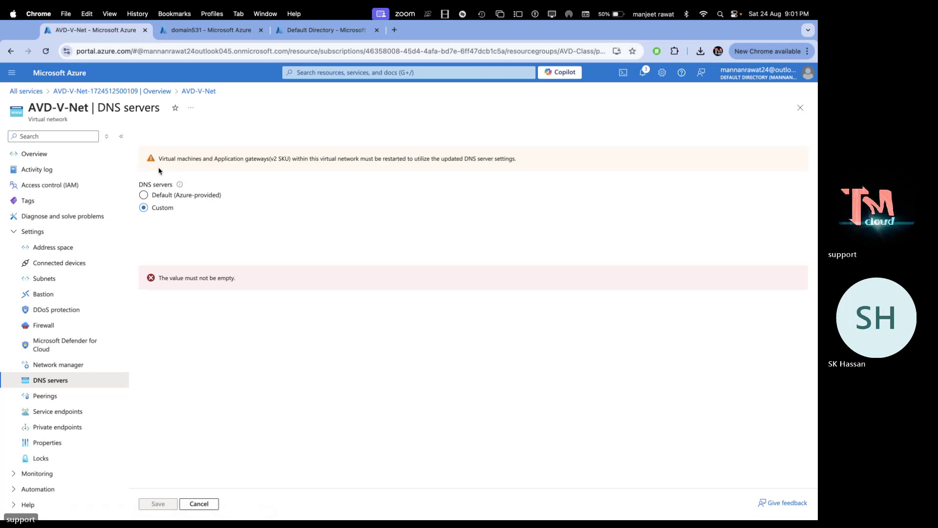
{"action": "left_click", "coordinate": [172, 244]}
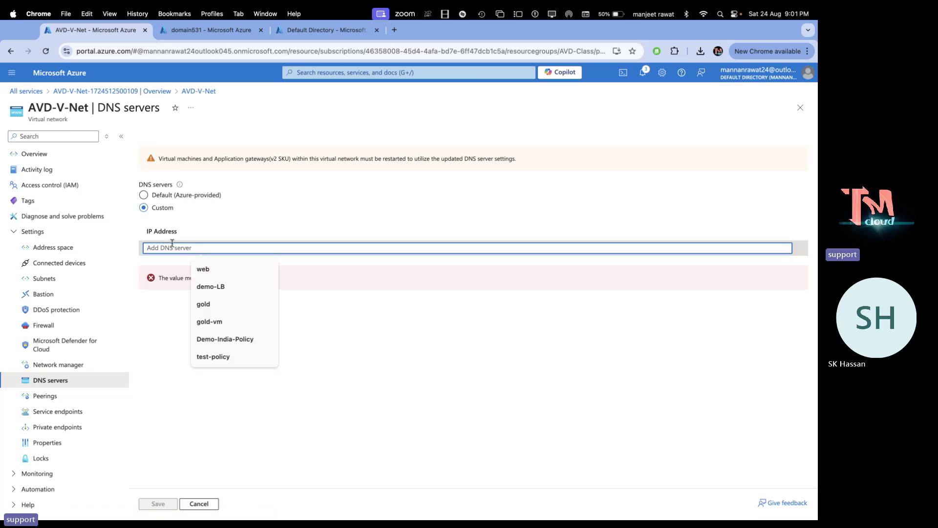
{"action": "type", "text": "192.168.1.4"}
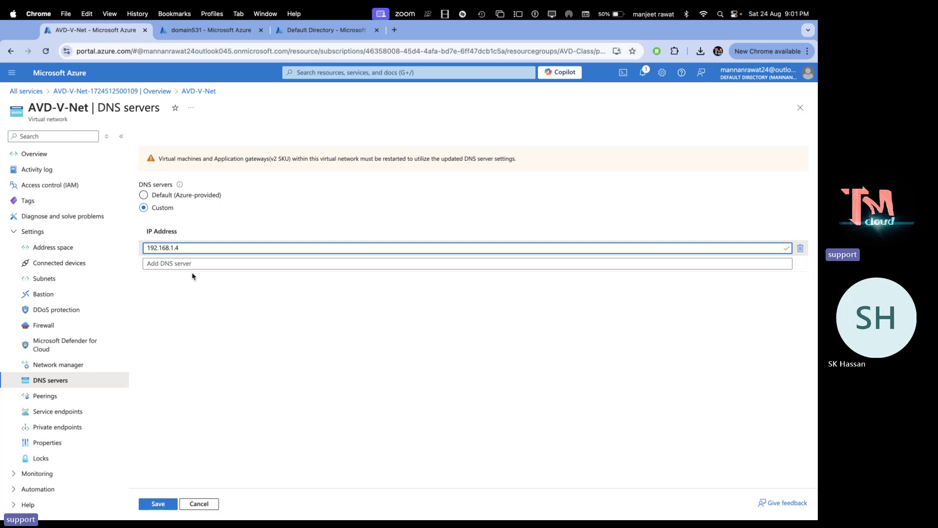
{"action": "left_click", "coordinate": [191, 266]}
{"action": "type", "text": "8.8.8.8"}
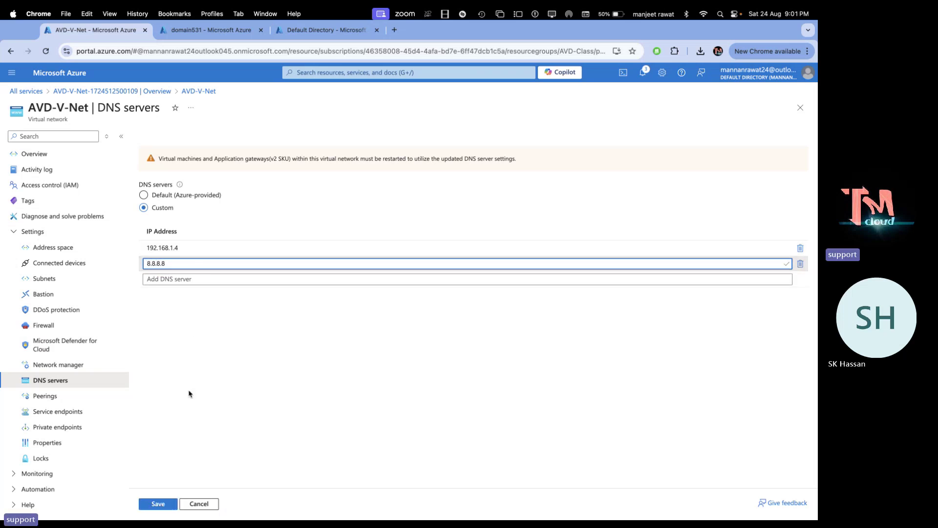
Save the DNS servers, confirm the save in notifications, and return to Default Directory's custom domains
{"action": "left_click", "coordinate": [162, 506]}
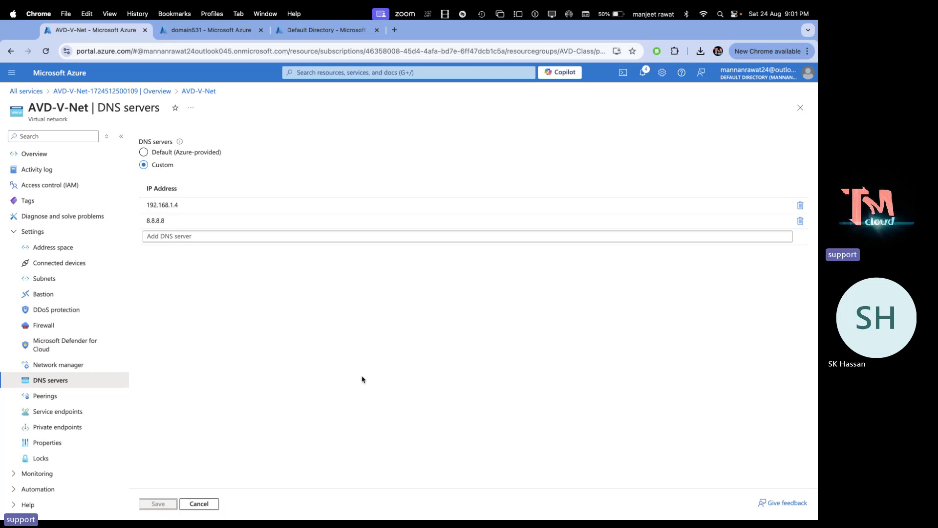
{"action": "left_click", "coordinate": [643, 72]}
{"action": "left_click", "coordinate": [300, 30]}
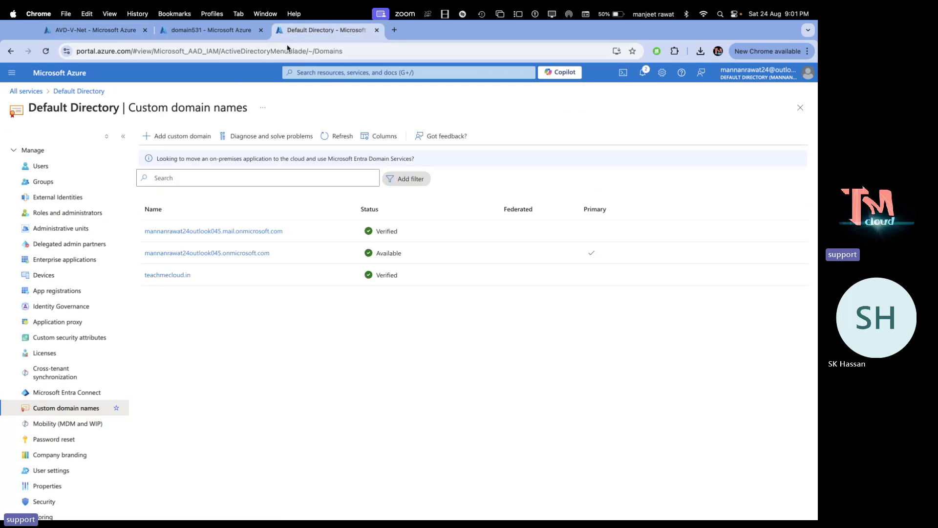
Save the domain531 network interface's DNS servers again
{"action": "left_click", "coordinate": [214, 34]}
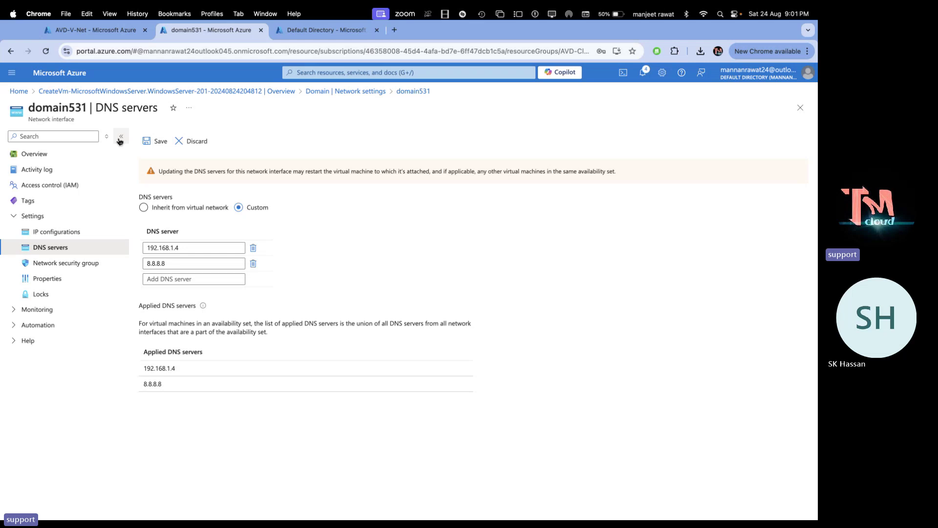
{"action": "left_click", "coordinate": [149, 142]}
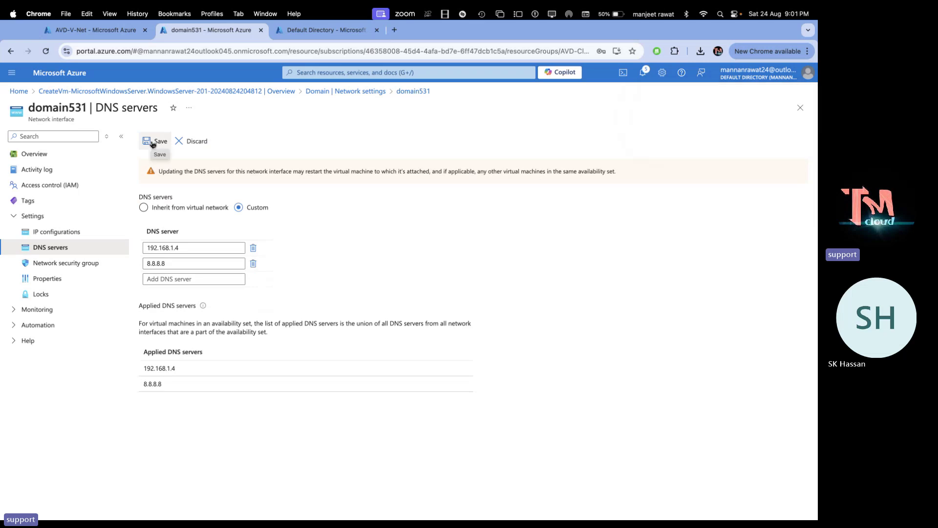
{"action": "left_click", "coordinate": [85, 92]}
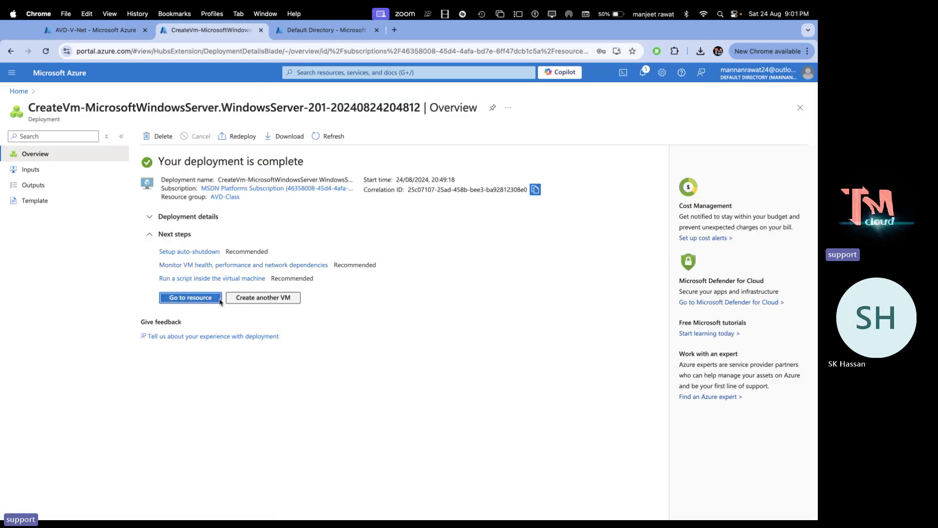
Download a fresh RDP file for the Domain virtual machine from its Connect page
{"action": "left_click", "coordinate": [61, 73]}
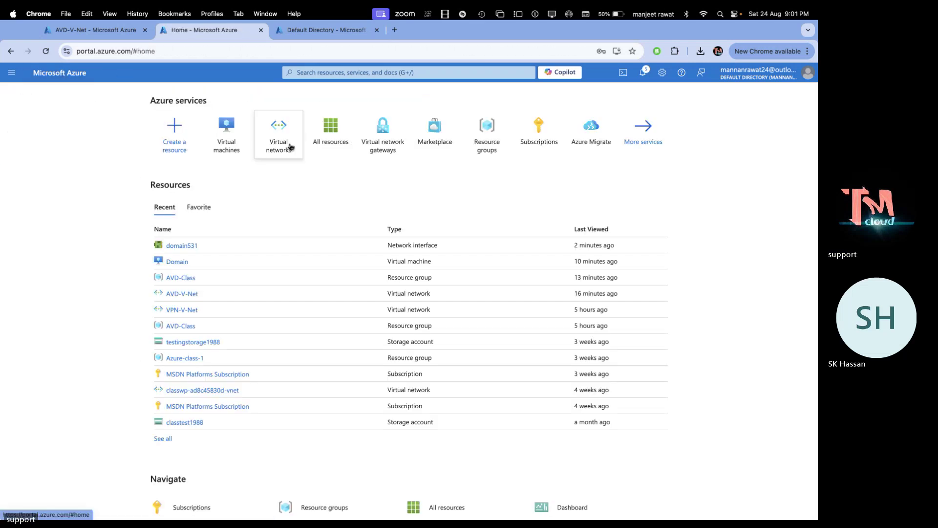
{"action": "left_click", "coordinate": [225, 139]}
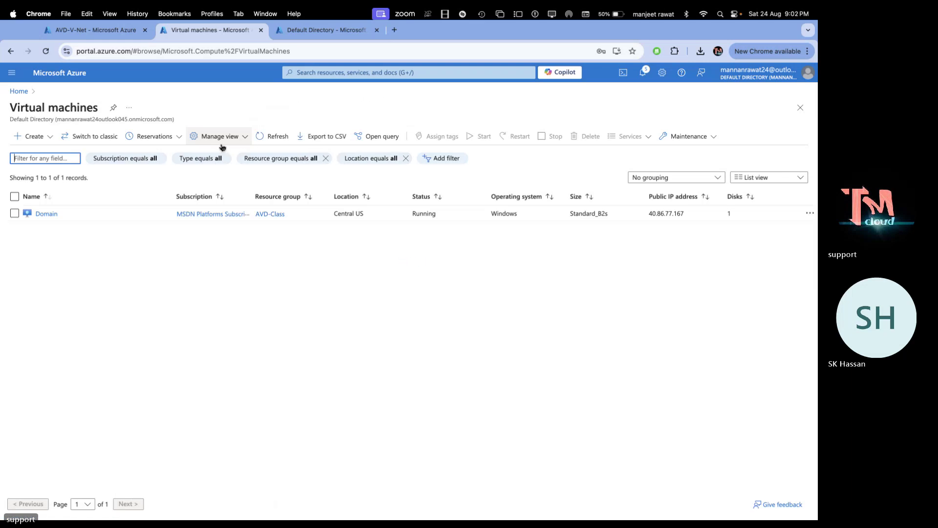
{"action": "left_click", "coordinate": [49, 212]}
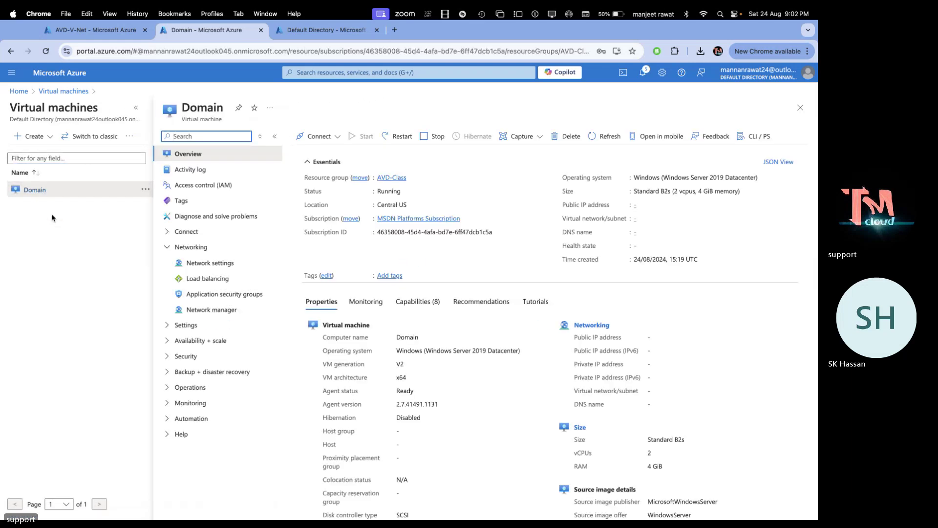
{"action": "left_click", "coordinate": [319, 137]}
{"action": "left_click", "coordinate": [319, 168]}
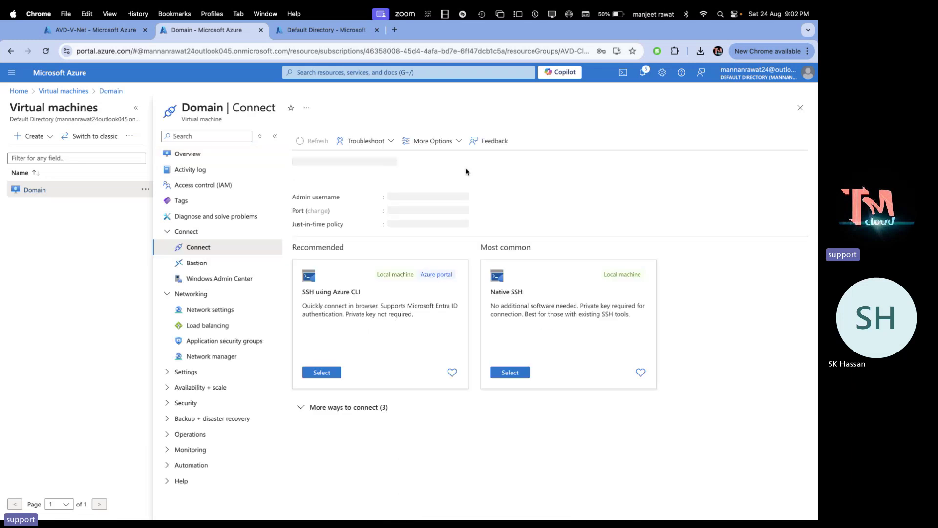
{"action": "left_click", "coordinate": [384, 399]}
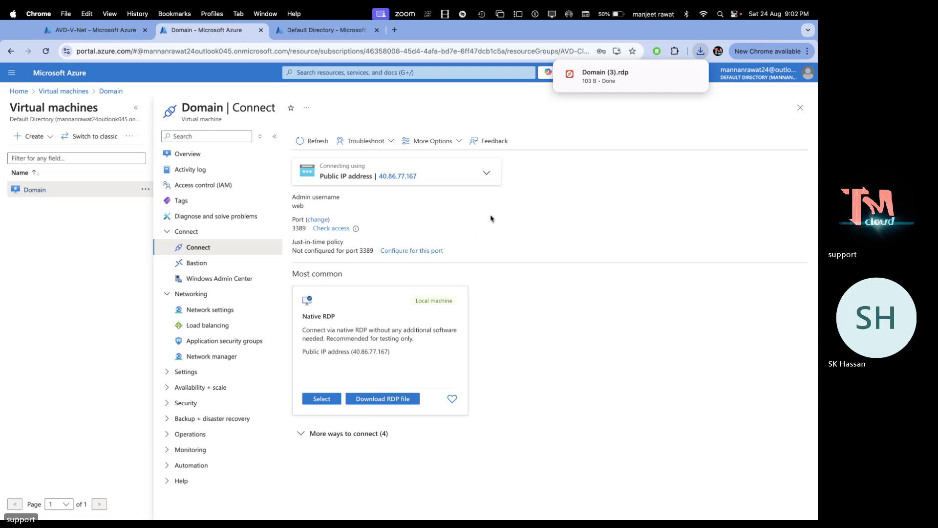
Open Domain (3).rdp, enter the account password, and accept the certificate to connect to 40.86.77.167
{"action": "left_click", "coordinate": [579, 77]}
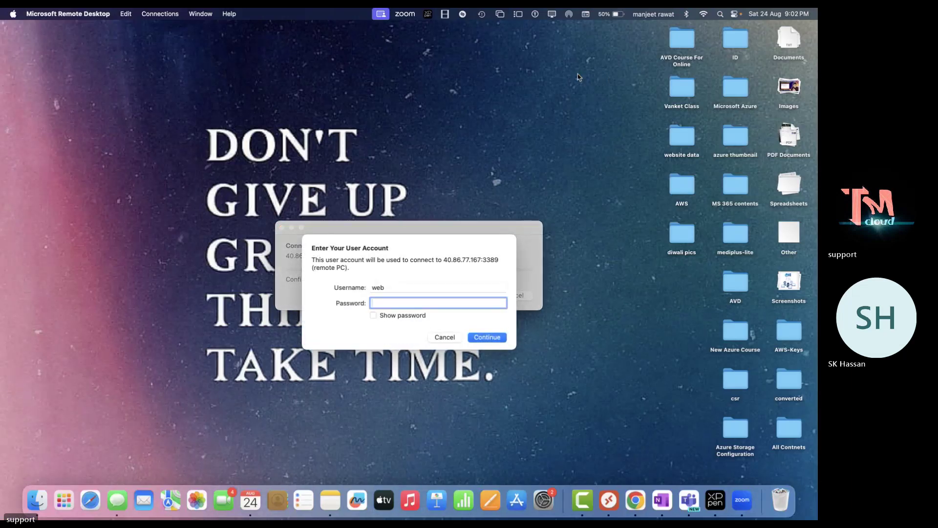
{"action": "type", "text": "************"}
{"action": "key", "text": "Return"}
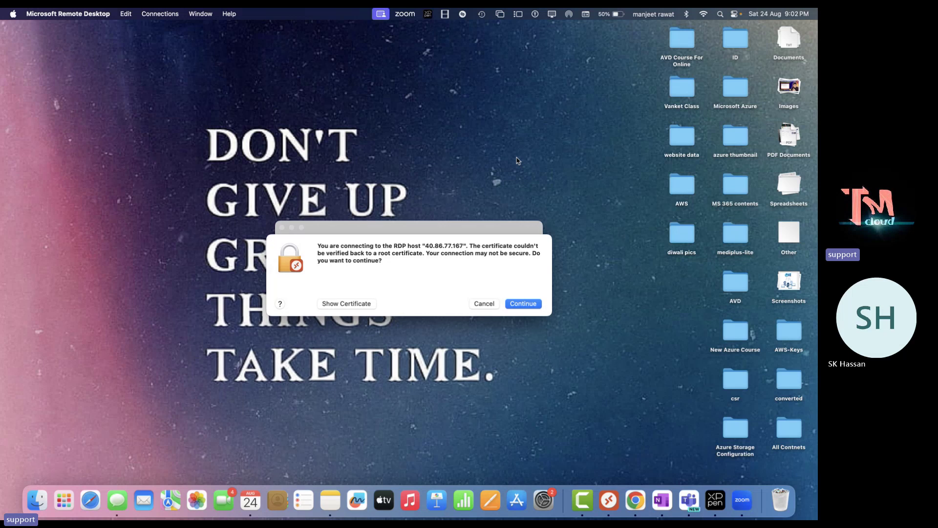
{"action": "key", "text": "Return"}
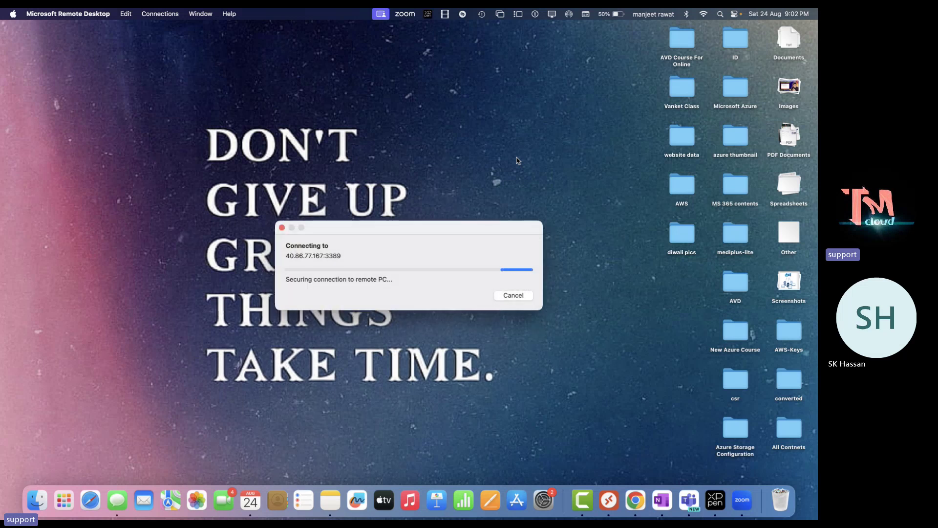
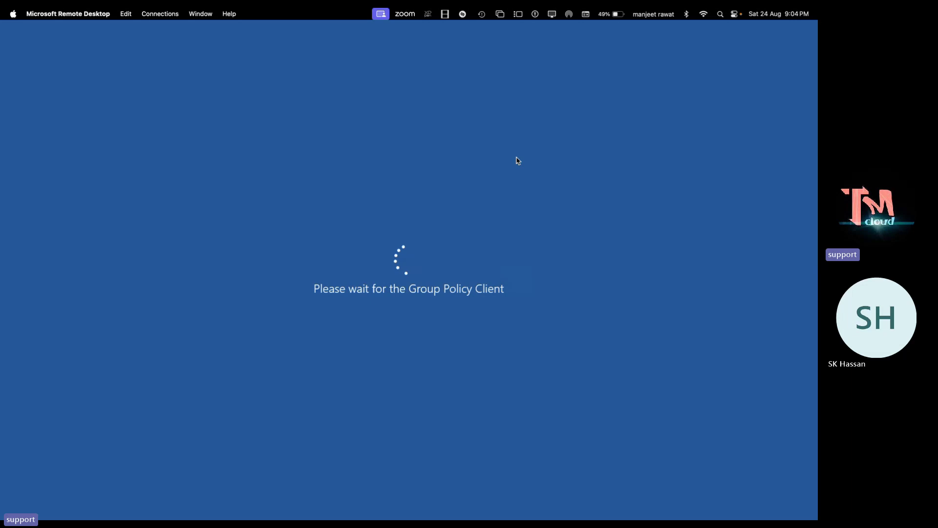
Switch spaces from the remote session past the Azure portal to the OneNote 'Configure AVD Host Pool' notes
{"action": "key", "text": "ctrl+Right"}
{"action": "key", "text": "ctrl+Right"}
{"action": "key", "text": "ctrl+Left"}
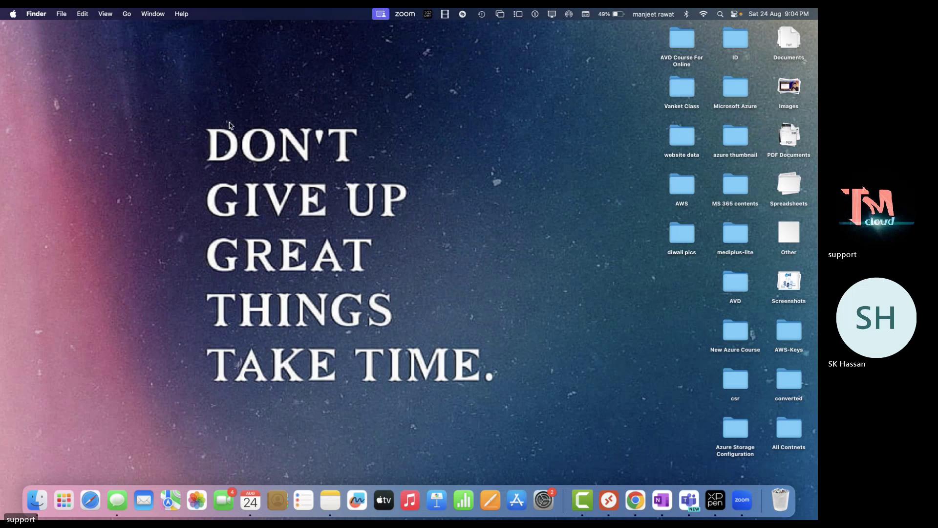
{"action": "key", "text": "ctrl+Right"}
{"action": "key", "text": "ctrl+Right"}
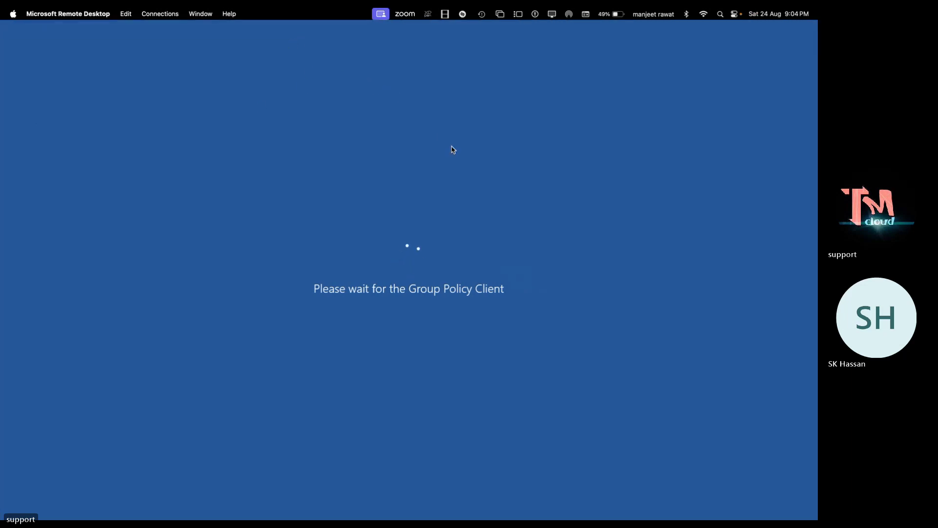
{"action": "key", "text": "ctrl+Right"}
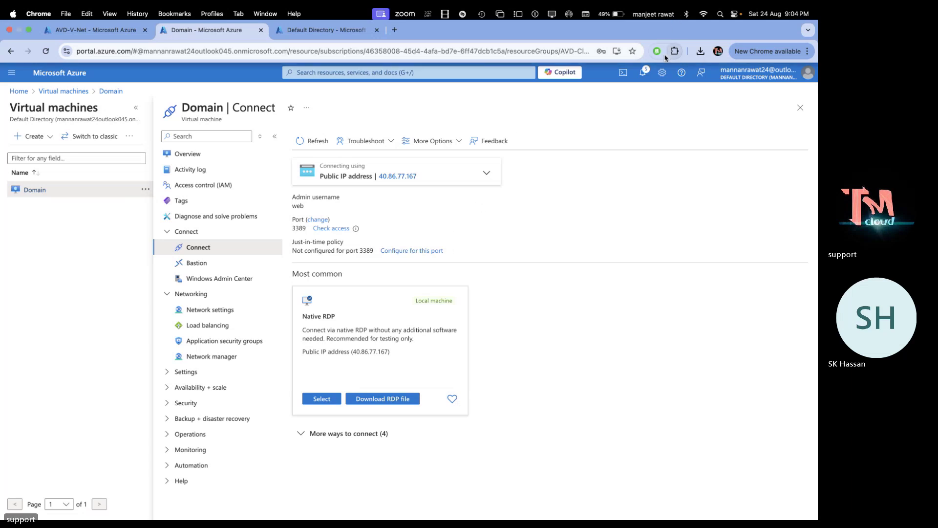
{"action": "key", "text": "ctrl+Right"}
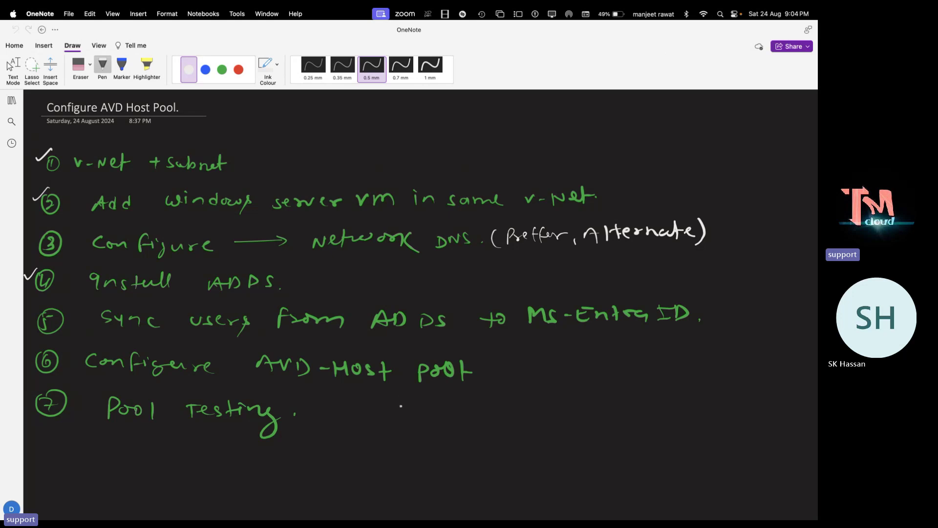
Scroll the OneNote page down to checklist items 5–7 and the blank canvas beneath
{"action": "scroll", "coordinate": [400, 406], "scroll_direction": "down", "scroll_amount": 5}
{"action": "scroll", "coordinate": [401, 406], "scroll_direction": "down", "scroll_amount": 3}
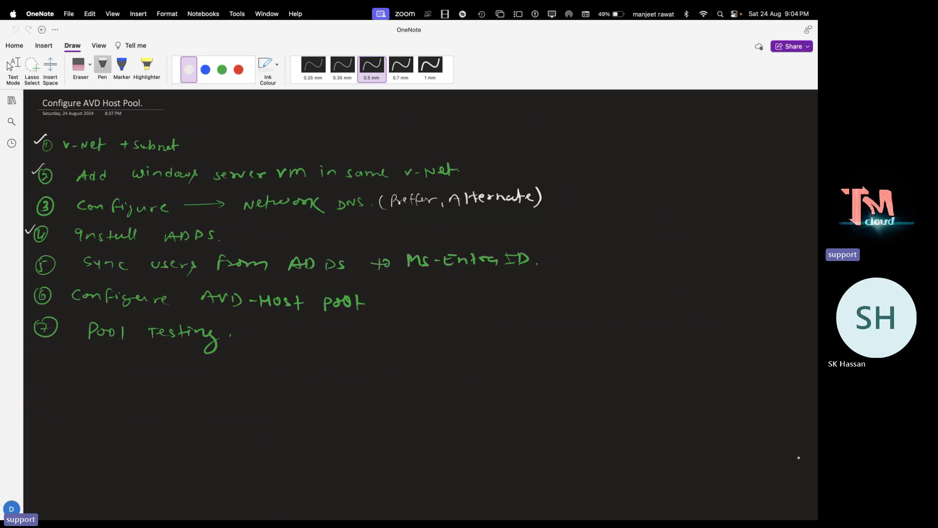
{"action": "scroll", "coordinate": [743, 377], "scroll_direction": "down", "scroll_amount": 3}
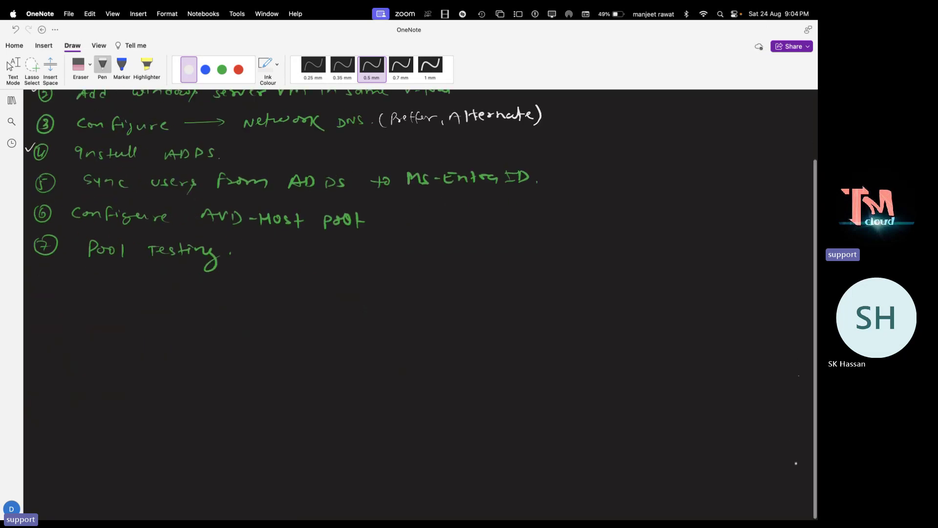
{"action": "scroll", "coordinate": [420, 294], "scroll_direction": "down", "scroll_amount": 3}
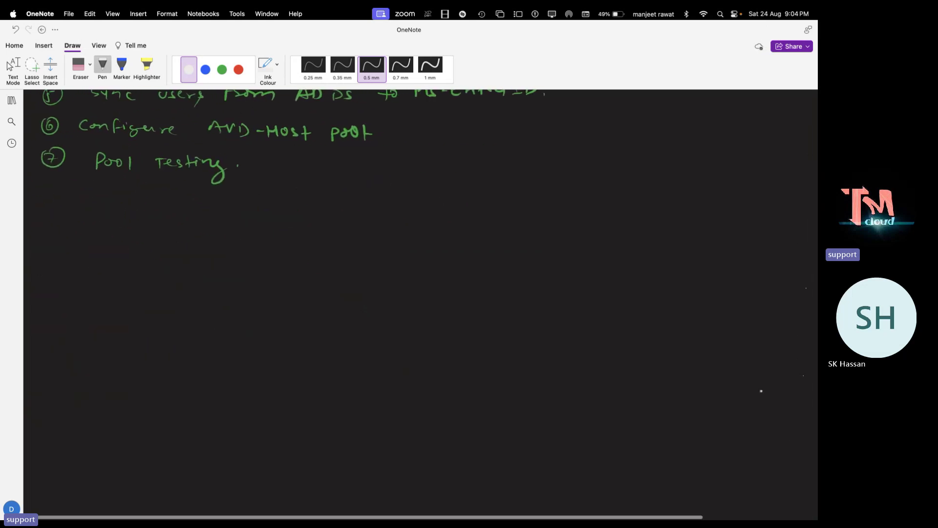
{"action": "scroll", "coordinate": [348, 342], "scroll_direction": "right", "scroll_amount": 1}
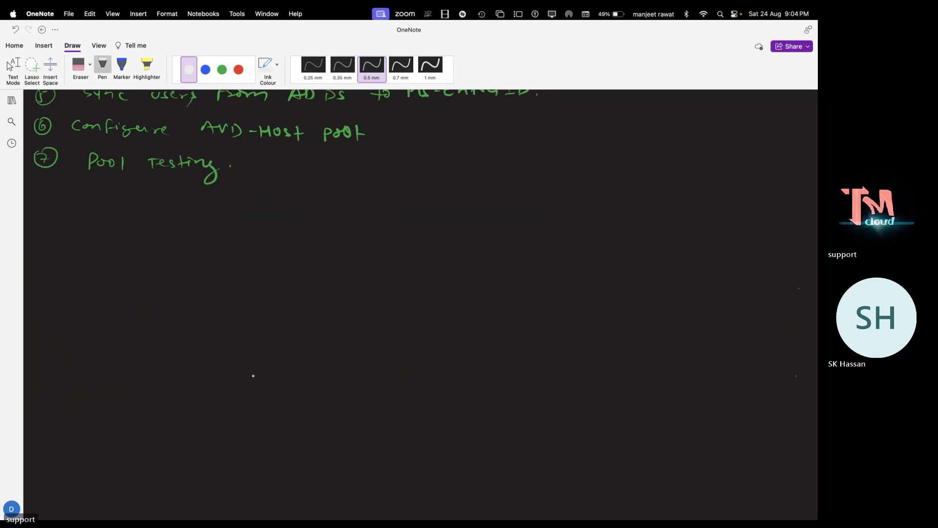
{"action": "key", "text": "ctrl+Left"}
{"action": "key", "text": "ctrl+Right"}
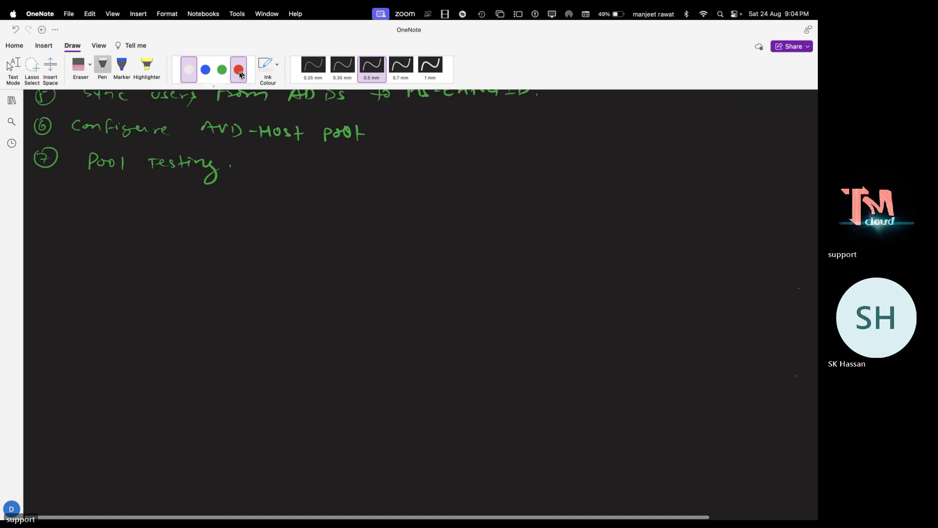
Draw a blue triangle labelled v-Net below the checklist
{"action": "left_click", "coordinate": [205, 70]}
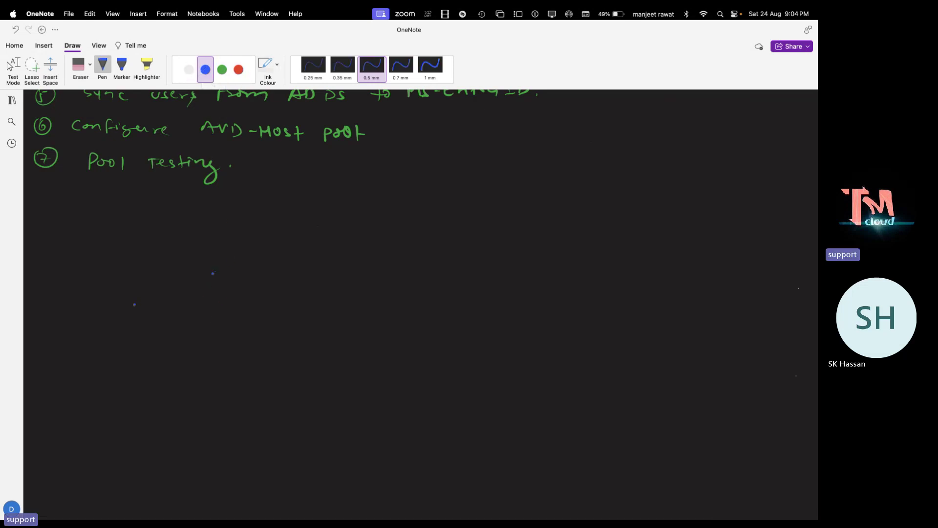
{"action": "mouse_move", "coordinate": [213, 274]}
{"action": "left_mouse_down"}
{"action": "mouse_move", "coordinate": [220, 313]}
{"action": "mouse_move", "coordinate": [221, 276]}
{"action": "left_mouse_up"}
{"action": "left_click_drag", "start_coordinate": [188, 334], "coordinate": [202, 338]}
{"action": "left_click_drag", "start_coordinate": [205, 340], "coordinate": [231, 332]}
Draw a green arrow from the triangle to a monitor labelled ADDS
{"action": "left_click", "coordinate": [222, 69]}
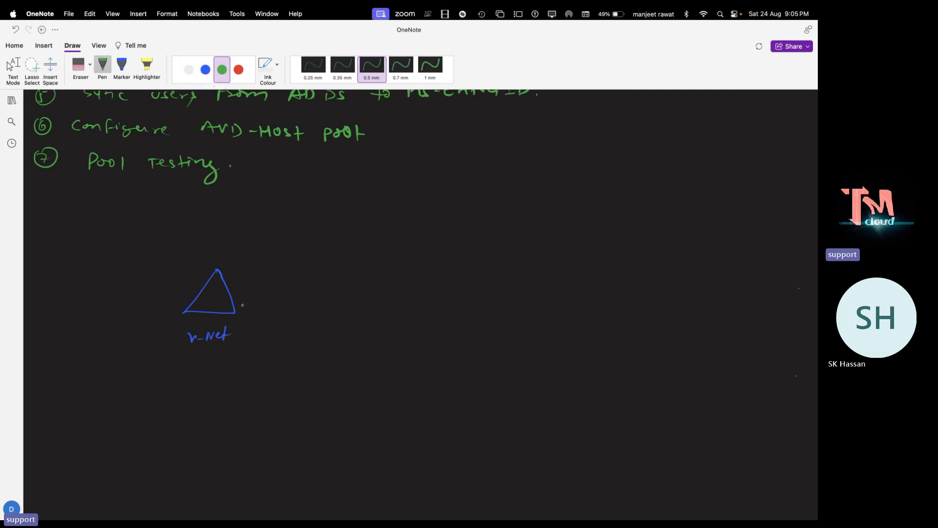
{"action": "left_click_drag", "start_coordinate": [234, 297], "coordinate": [307, 303]}
{"action": "mouse_move", "coordinate": [300, 298]}
{"action": "left_mouse_down"}
{"action": "mouse_move", "coordinate": [309, 304]}
{"action": "mouse_move", "coordinate": [301, 312]}
{"action": "left_mouse_up"}
{"action": "mouse_move", "coordinate": [316, 295]}
{"action": "left_mouse_down"}
{"action": "mouse_move", "coordinate": [317, 313]}
{"action": "mouse_move", "coordinate": [338, 314]}
{"action": "mouse_move", "coordinate": [316, 316]}
{"action": "left_mouse_up"}
{"action": "left_click_drag", "start_coordinate": [321, 316], "coordinate": [327, 318]}
{"action": "left_click_drag", "start_coordinate": [312, 282], "coordinate": [328, 276]}
{"action": "left_click_drag", "start_coordinate": [328, 272], "coordinate": [352, 282]}
Draw a white 'sync' arrow from ADDS to a box labelled ms-Entra ID
{"action": "left_click", "coordinate": [189, 70]}
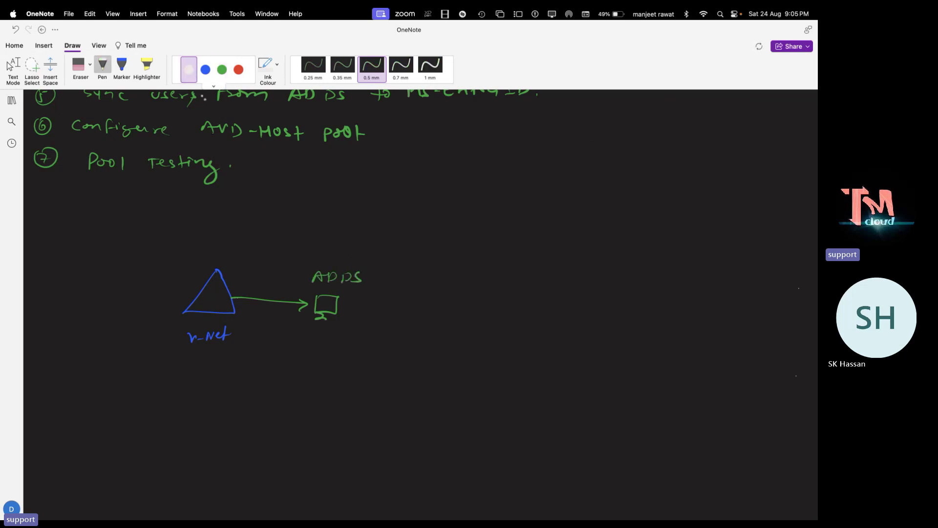
{"action": "left_click_drag", "start_coordinate": [337, 301], "coordinate": [422, 303]}
{"action": "left_click_drag", "start_coordinate": [412, 299], "coordinate": [422, 304]}
{"action": "mouse_move", "coordinate": [432, 290]}
{"action": "left_mouse_down"}
{"action": "mouse_move", "coordinate": [432, 321]}
{"action": "mouse_move", "coordinate": [457, 285]}
{"action": "mouse_move", "coordinate": [456, 318]}
{"action": "mouse_move", "coordinate": [434, 320]}
{"action": "left_mouse_up"}
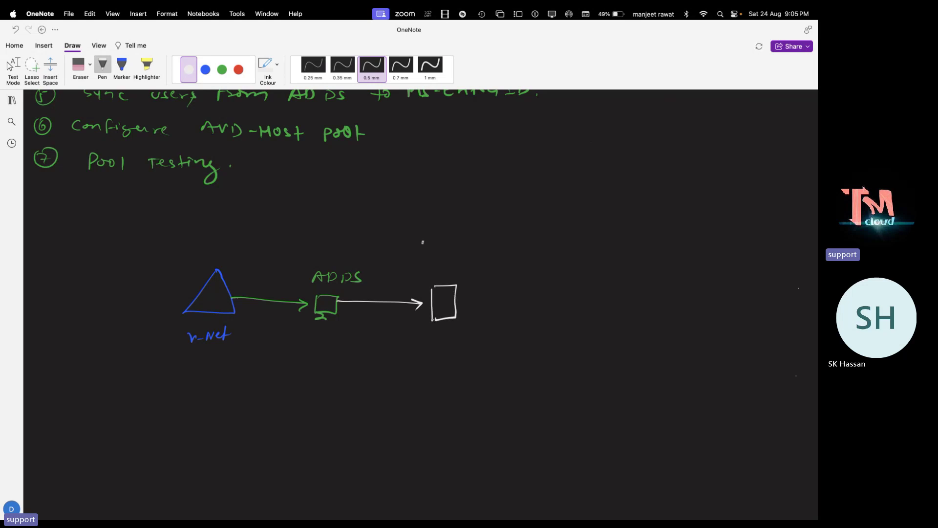
{"action": "mouse_move", "coordinate": [432, 264]}
{"action": "left_mouse_down"}
{"action": "mouse_move", "coordinate": [433, 255]}
{"action": "mouse_move", "coordinate": [442, 263]}
{"action": "left_mouse_up"}
{"action": "mouse_move", "coordinate": [447, 260]}
{"action": "left_mouse_down"}
{"action": "mouse_move", "coordinate": [497, 252]}
{"action": "mouse_move", "coordinate": [494, 260]}
{"action": "left_mouse_up"}
{"action": "mouse_move", "coordinate": [511, 252]}
{"action": "left_mouse_down"}
{"action": "mouse_move", "coordinate": [509, 263]}
{"action": "mouse_move", "coordinate": [518, 252]}
{"action": "left_mouse_up"}
{"action": "left_click_drag", "start_coordinate": [520, 250], "coordinate": [520, 263]}
{"action": "left_click_drag", "start_coordinate": [520, 251], "coordinate": [521, 263]}
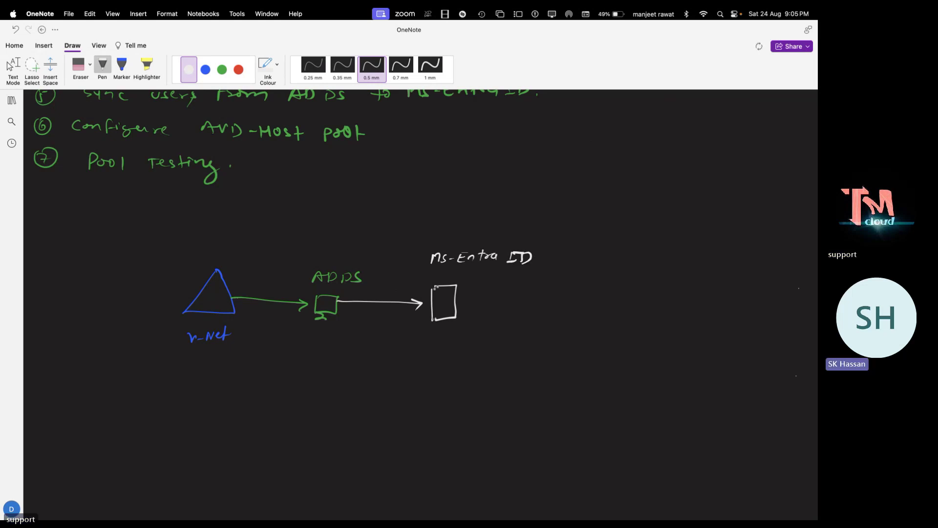
{"action": "left_click_drag", "start_coordinate": [372, 320], "coordinate": [367, 326]}
{"action": "left_click_drag", "start_coordinate": [374, 321], "coordinate": [377, 328]}
{"action": "left_click_drag", "start_coordinate": [382, 326], "coordinate": [389, 327]}
{"action": "left_click_drag", "start_coordinate": [394, 321], "coordinate": [391, 326]}
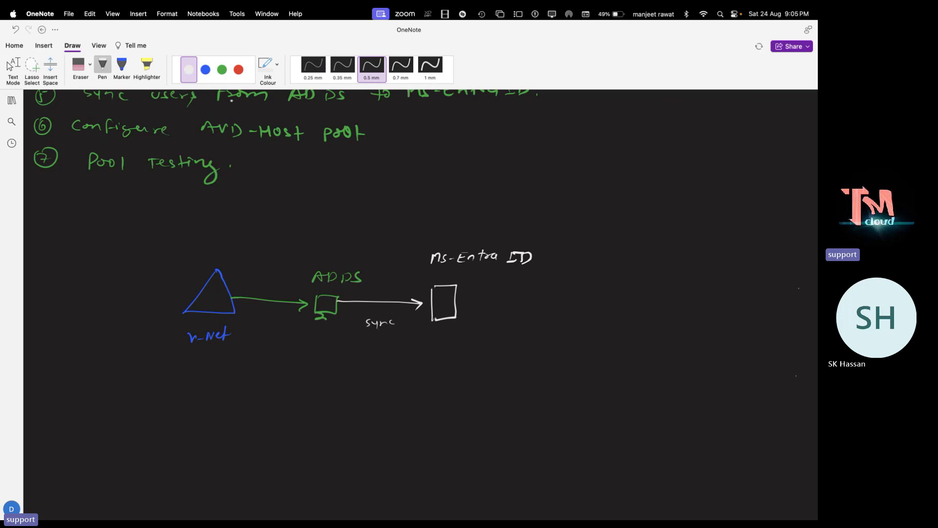
Draw a green arrow from ms-Entra ID to a box labelled AVD Host Pool
{"action": "left_click", "coordinate": [222, 69]}
{"action": "left_click_drag", "start_coordinate": [460, 305], "coordinate": [517, 309]}
{"action": "mouse_move", "coordinate": [508, 302]}
{"action": "left_mouse_down"}
{"action": "mouse_move", "coordinate": [508, 313]}
{"action": "mouse_move", "coordinate": [560, 307]}
{"action": "mouse_move", "coordinate": [560, 295]}
{"action": "mouse_move", "coordinate": [583, 323]}
{"action": "mouse_move", "coordinate": [562, 325]}
{"action": "mouse_move", "coordinate": [566, 342]}
{"action": "left_mouse_up"}
{"action": "left_click_drag", "start_coordinate": [566, 346], "coordinate": [679, 349]}
{"action": "left_click_drag", "start_coordinate": [683, 337], "coordinate": [684, 351]}
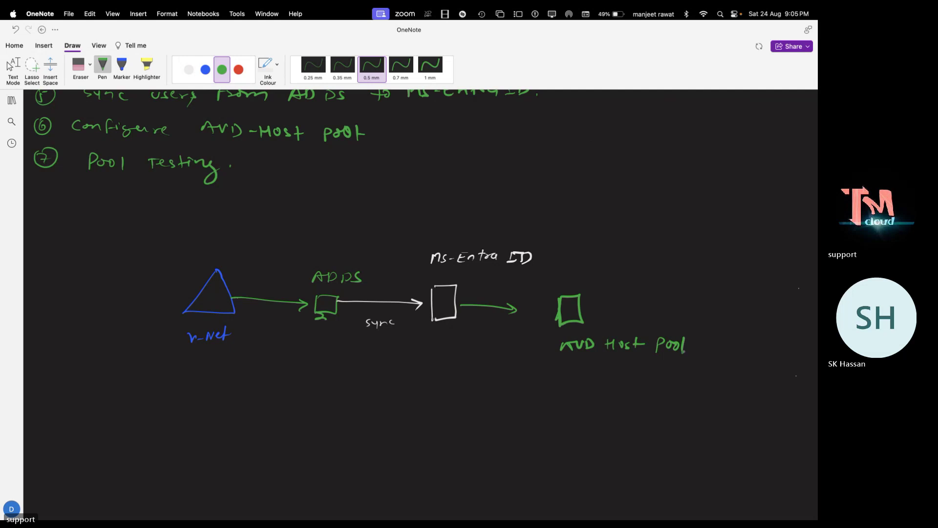
{"action": "left_click", "coordinate": [688, 348]}
Check the Default Directory's custom domain names in the Azure portal, then return to Server Manager
{"action": "key", "text": "ctrl+Left"}
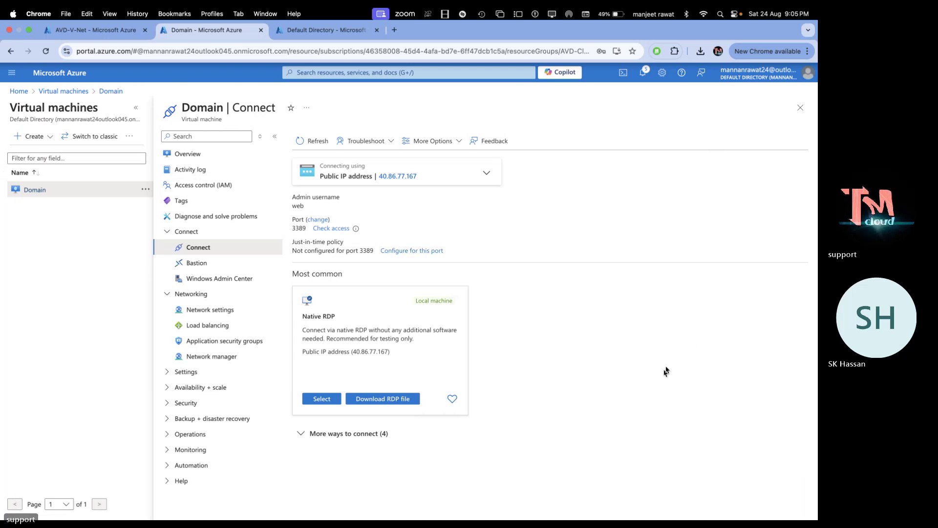
{"action": "left_click", "coordinate": [313, 32]}
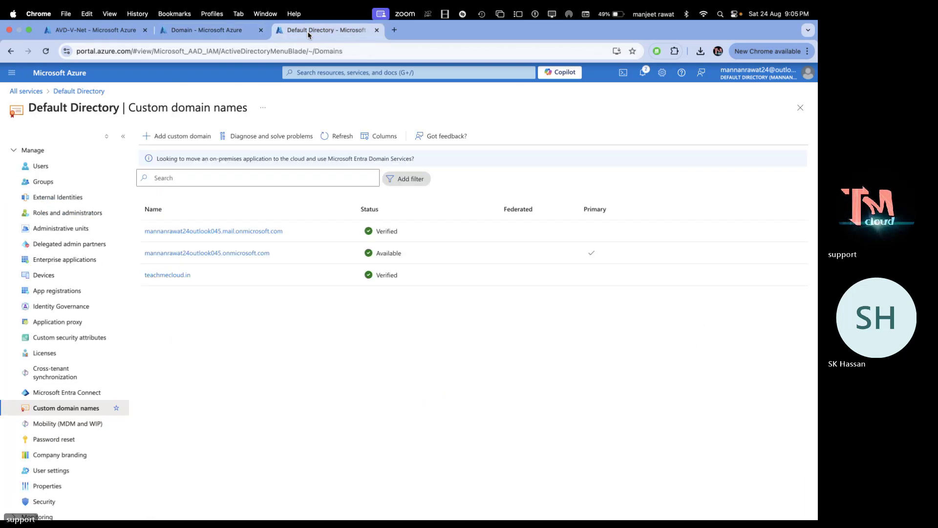
{"action": "key", "text": "ctrl+Left"}
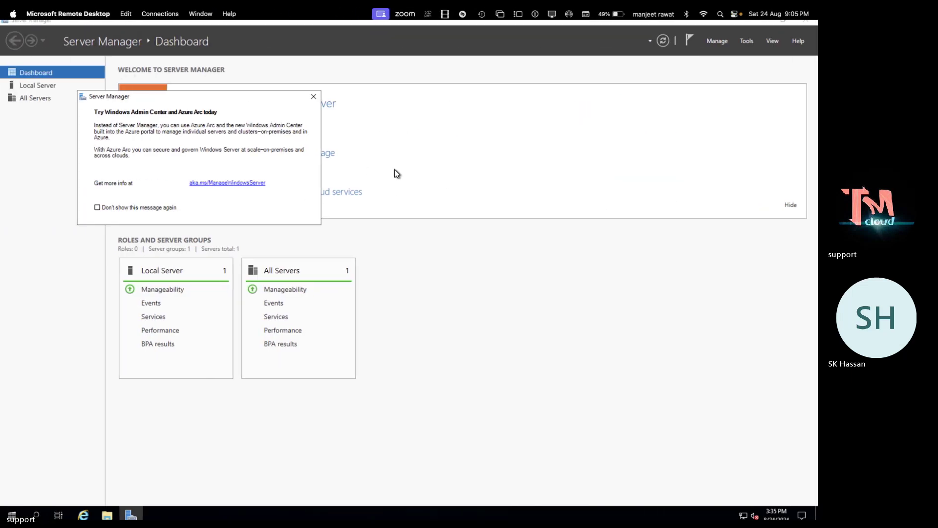
Open Active Directory Users and Computers maximized, showing teachmecloud.in's Users container
{"action": "left_click", "coordinate": [313, 98]}
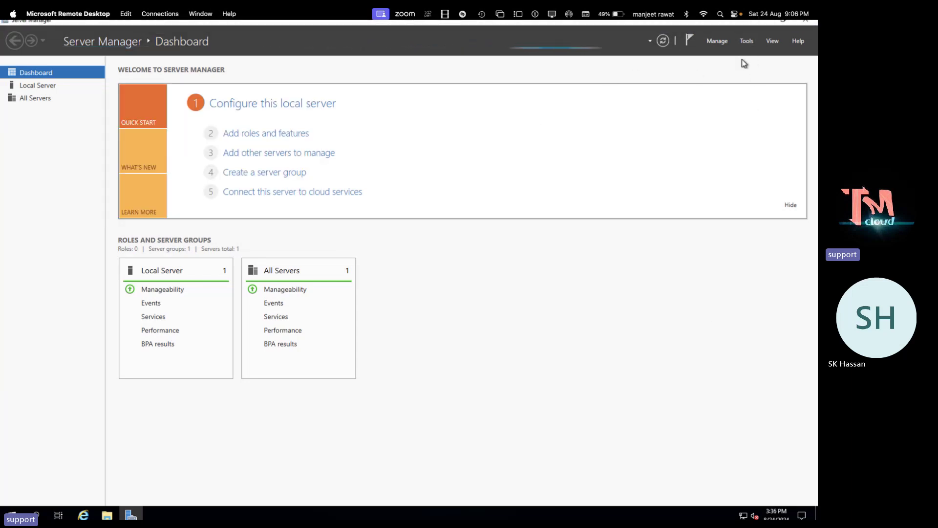
{"action": "left_click", "coordinate": [742, 41]}
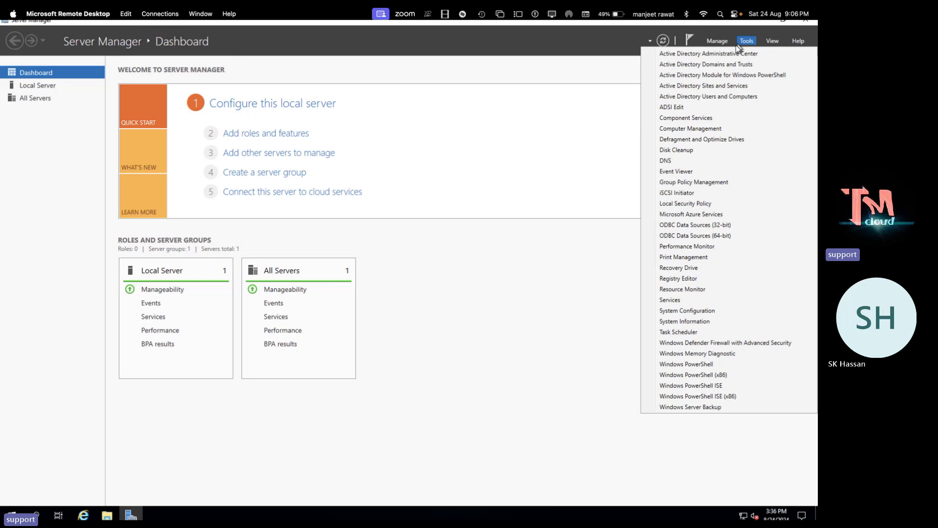
{"action": "left_click", "coordinate": [681, 97]}
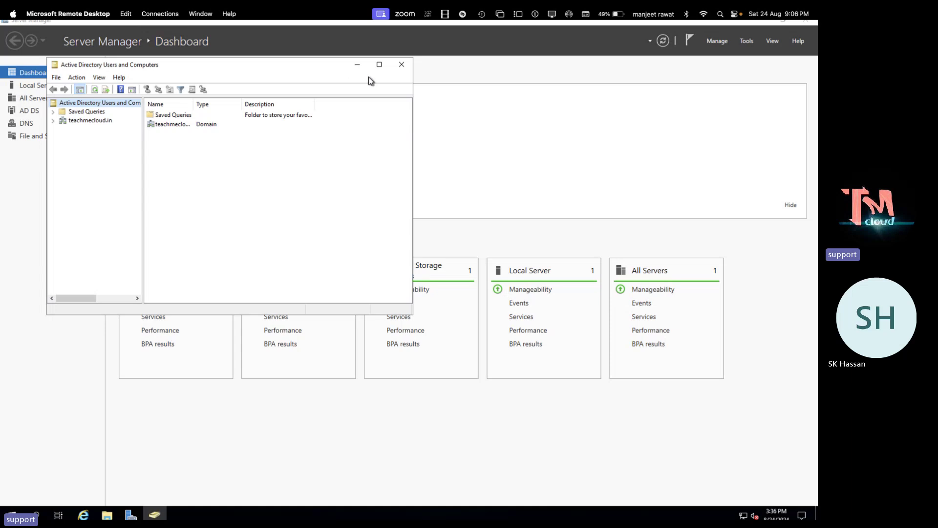
{"action": "left_click_drag", "start_coordinate": [311, 65], "coordinate": [475, 98]}
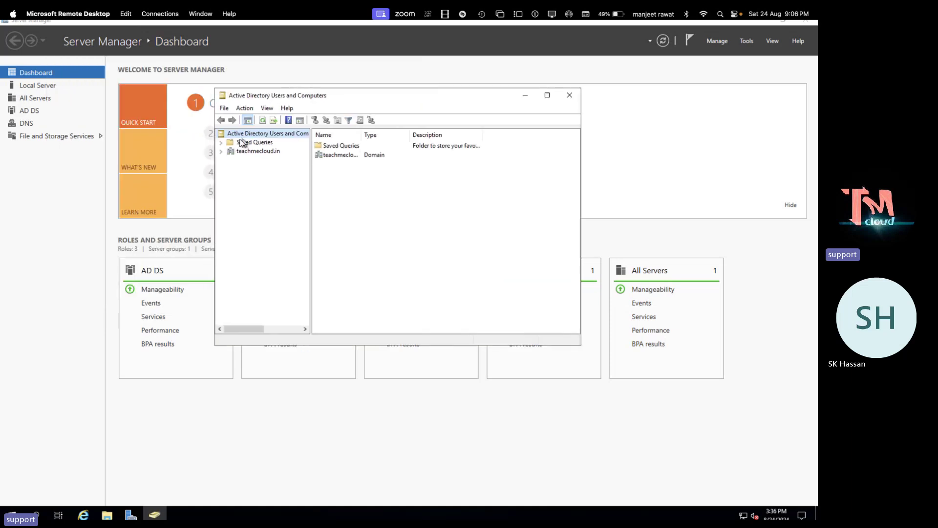
{"action": "left_click", "coordinate": [221, 151]}
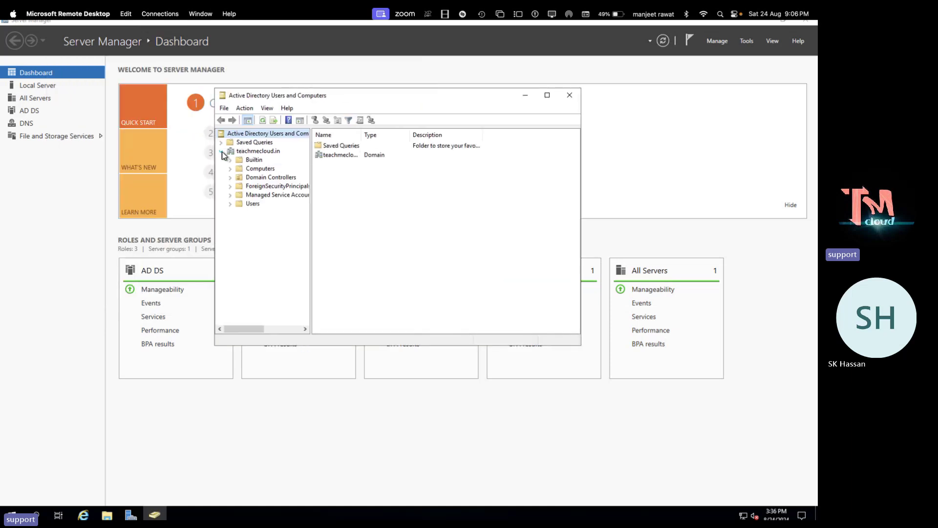
{"action": "left_click", "coordinate": [255, 205]}
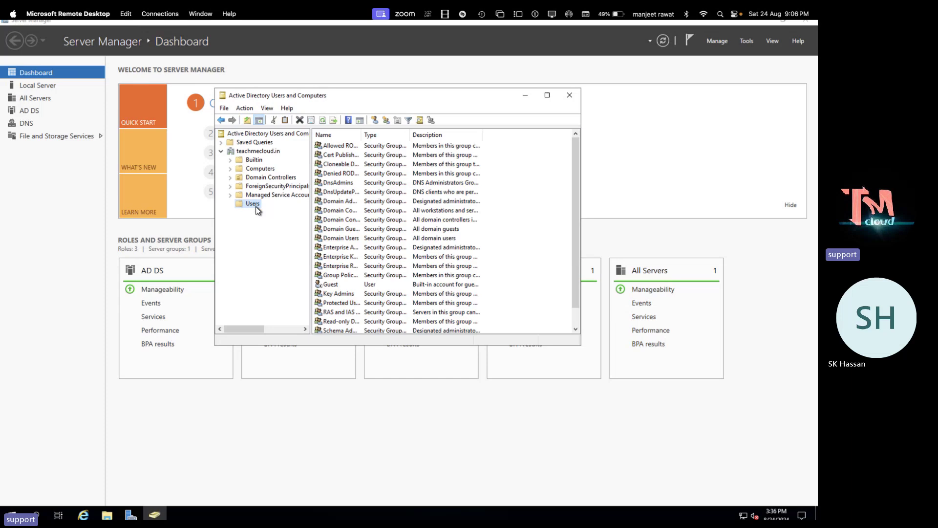
{"action": "left_click", "coordinate": [546, 97]}
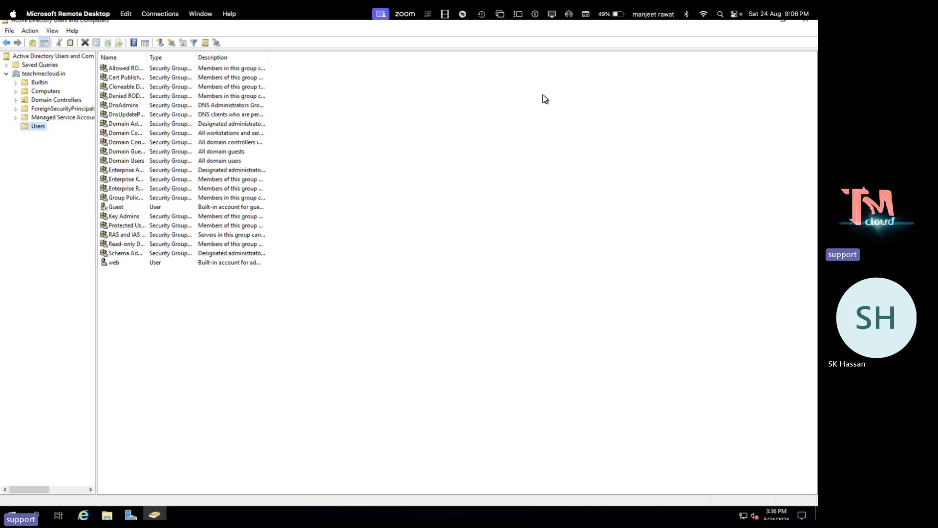
Create user Telnet (logon telnet) with a password that needn't change at next logon
{"action": "left_click", "coordinate": [161, 44]}
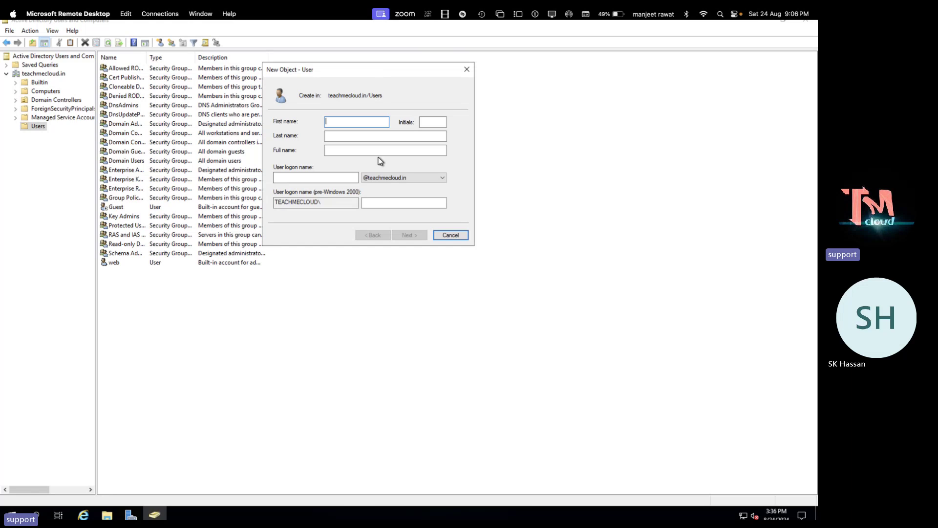
{"action": "type", "text": "Te"}
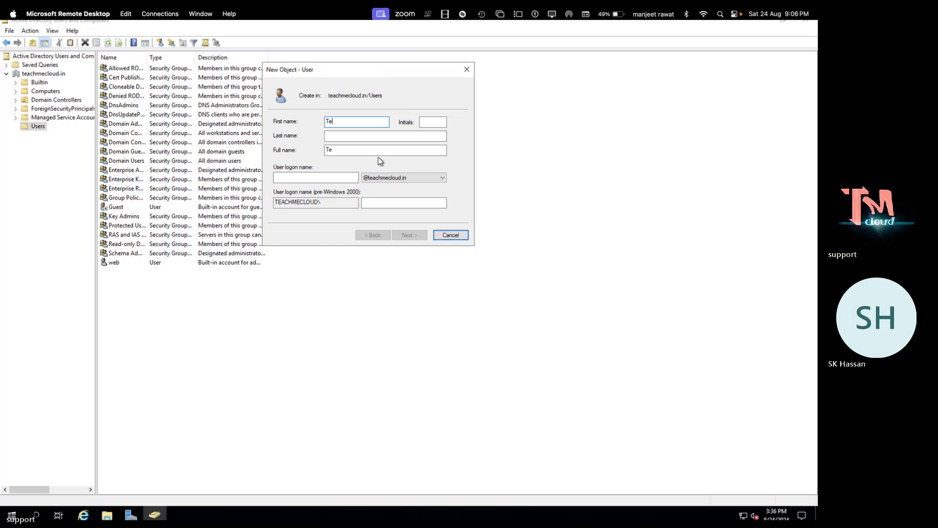
{"action": "type", "text": "lnet"}
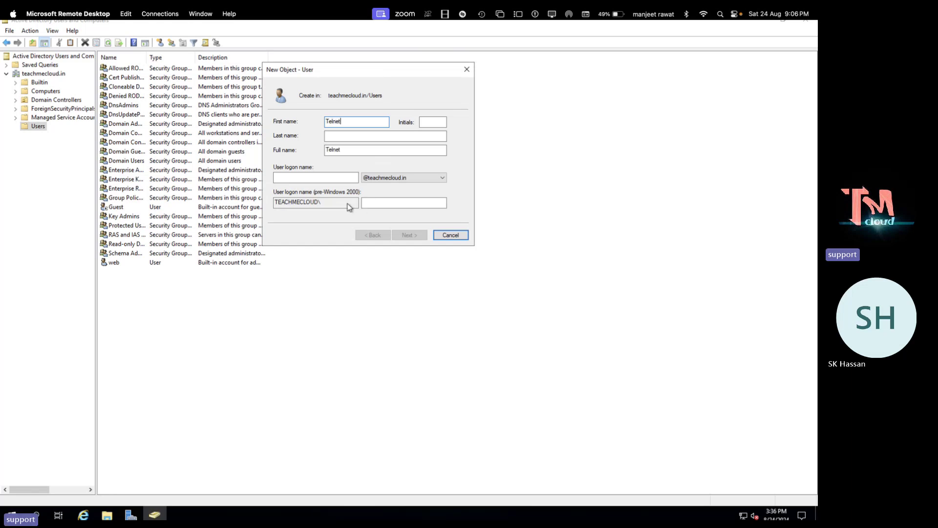
{"action": "type", "text": "telnet"}
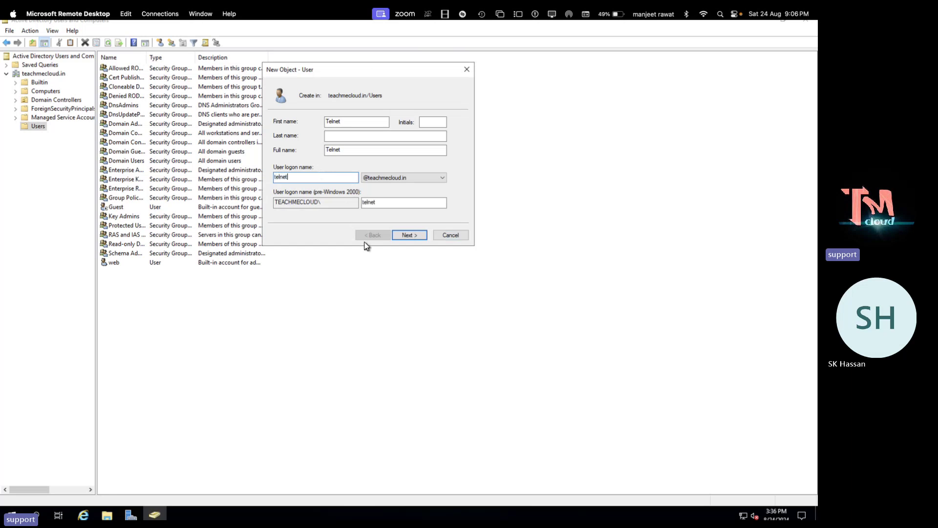
{"action": "left_click", "coordinate": [409, 235]}
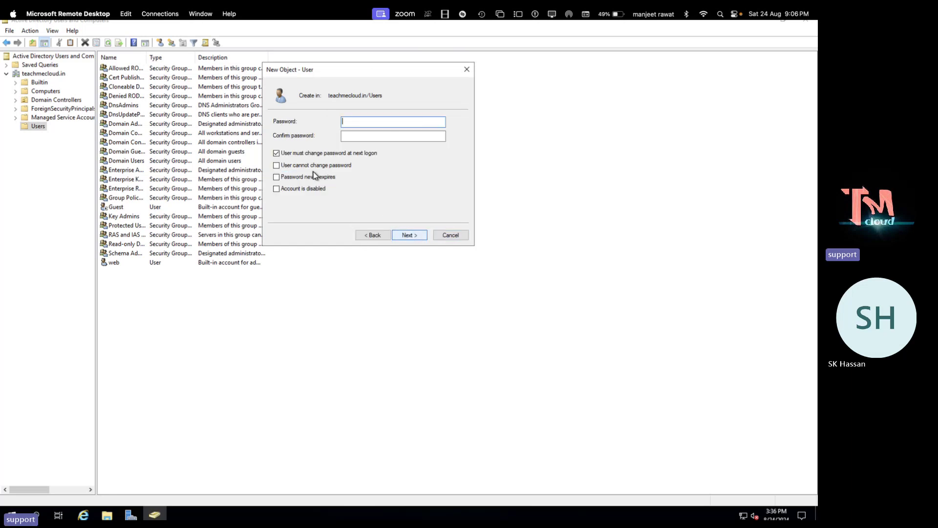
{"action": "left_click", "coordinate": [301, 153]}
{"action": "left_click", "coordinate": [352, 123]}
{"action": "type", "text": "*********"}
{"action": "key", "text": "Tab"}
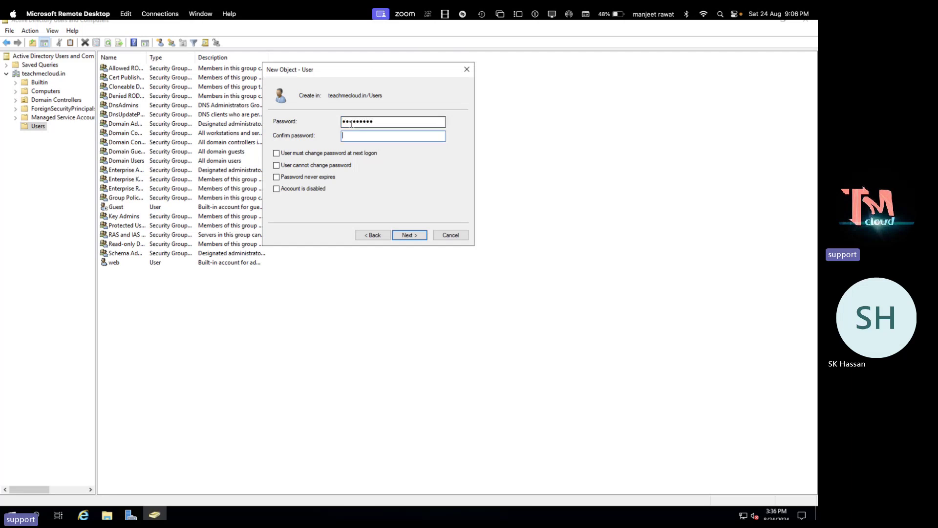
{"action": "type", "text": "*********"}
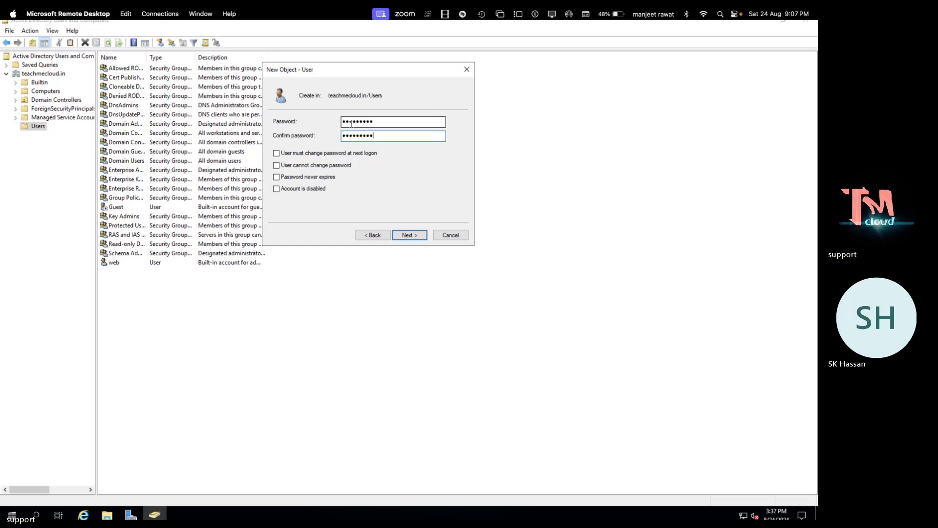
{"action": "key", "text": "Return"}
{"action": "key", "text": "Return"}
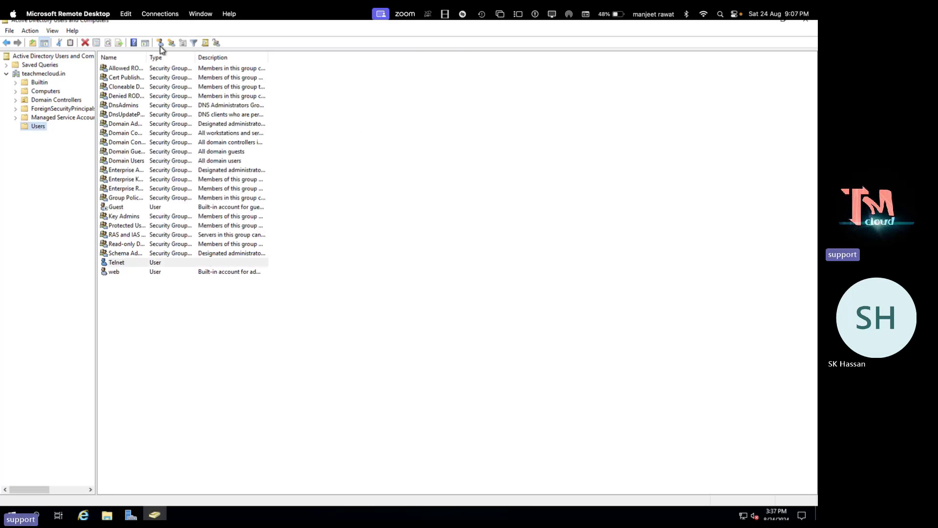
Create user alibaba with its password set and confirmed
{"action": "left_click", "coordinate": [160, 43]}
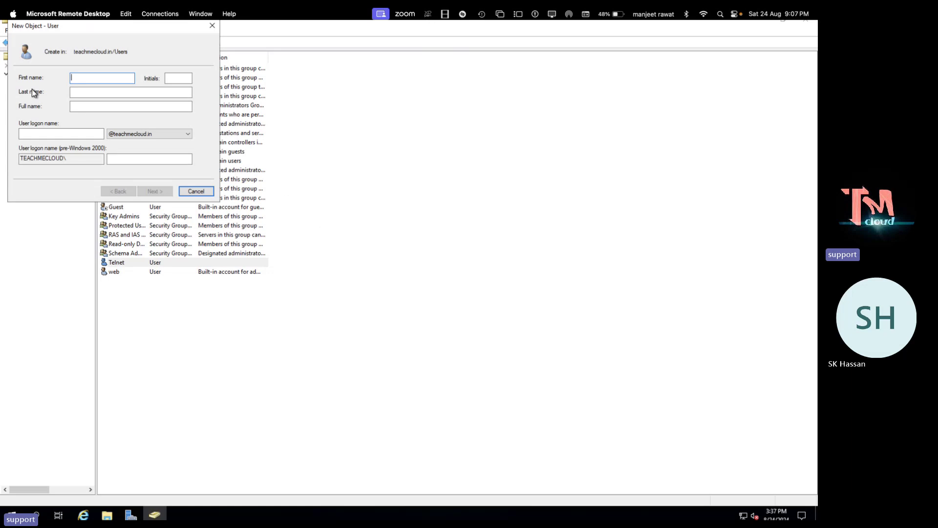
{"action": "type", "text": "alibaba"}
{"action": "left_click", "coordinate": [49, 134]}
{"action": "type", "text": "alibaba"}
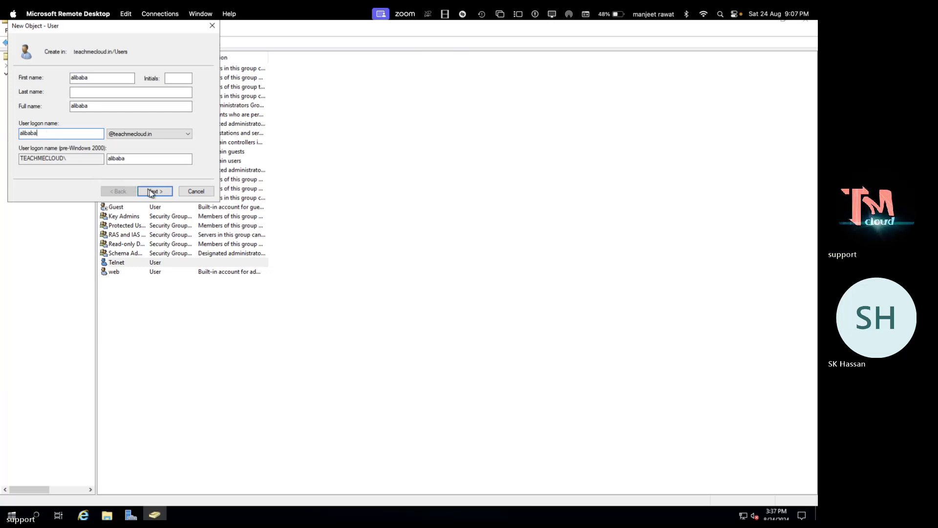
{"action": "left_click", "coordinate": [148, 190]}
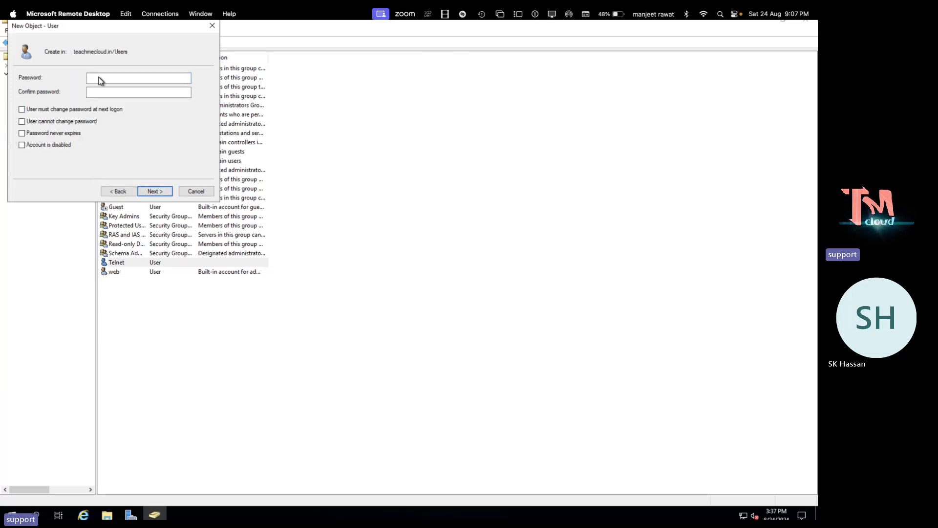
{"action": "type", "text": "•••••••"}
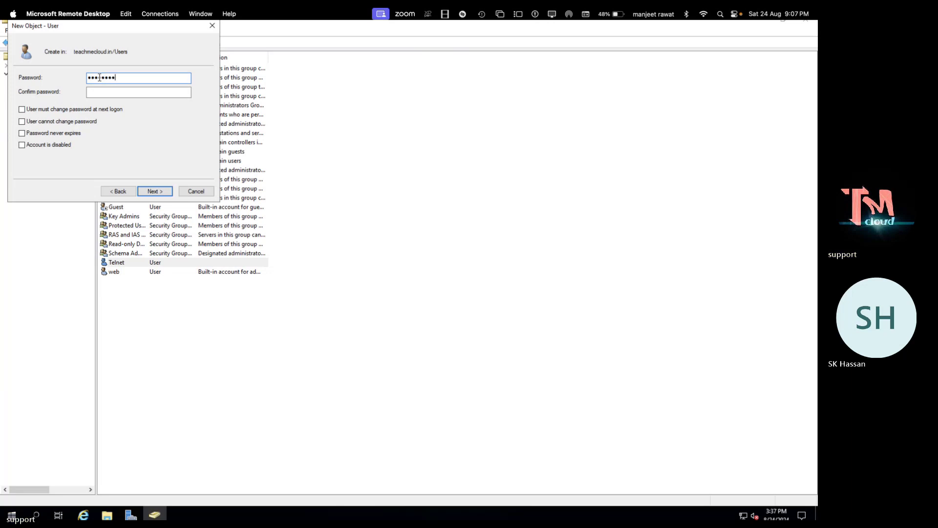
{"action": "key", "text": "Tab"}
{"action": "type", "text": "•••••"}
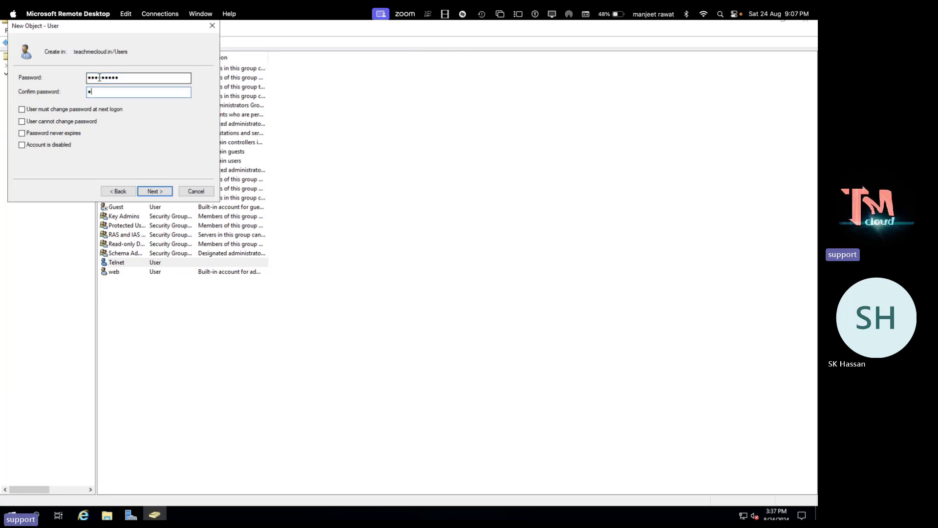
{"action": "type", "text": "••••"}
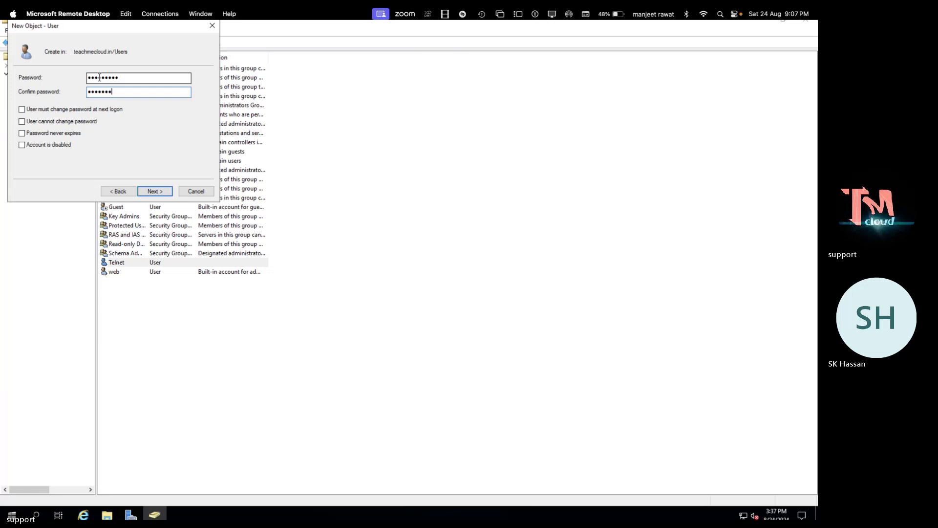
{"action": "left_click", "coordinate": [155, 193]}
{"action": "left_click", "coordinate": [155, 193]}
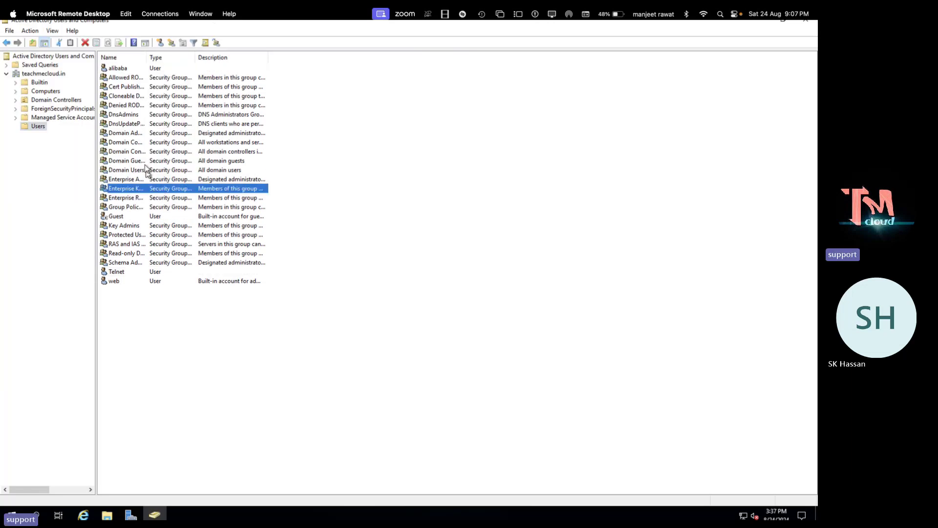
Create user tata (logon tata) with a password that needn't change at next logon
{"action": "left_click", "coordinate": [161, 42]}
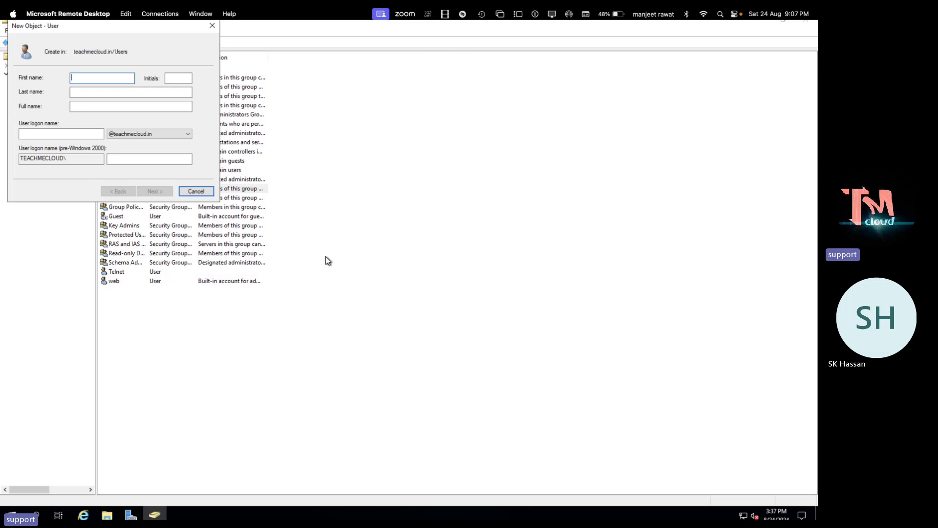
{"action": "type", "text": "tata"}
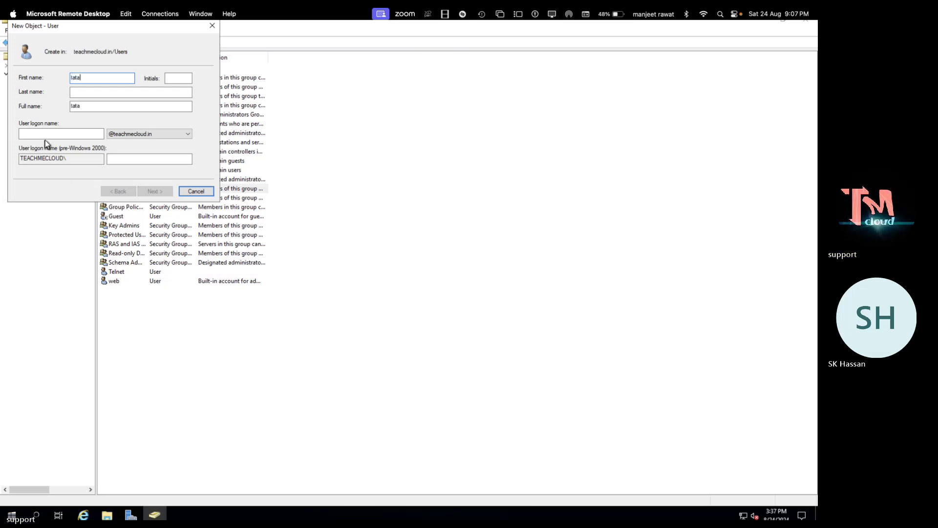
{"action": "left_click", "coordinate": [97, 136]}
{"action": "type", "text": "tata"}
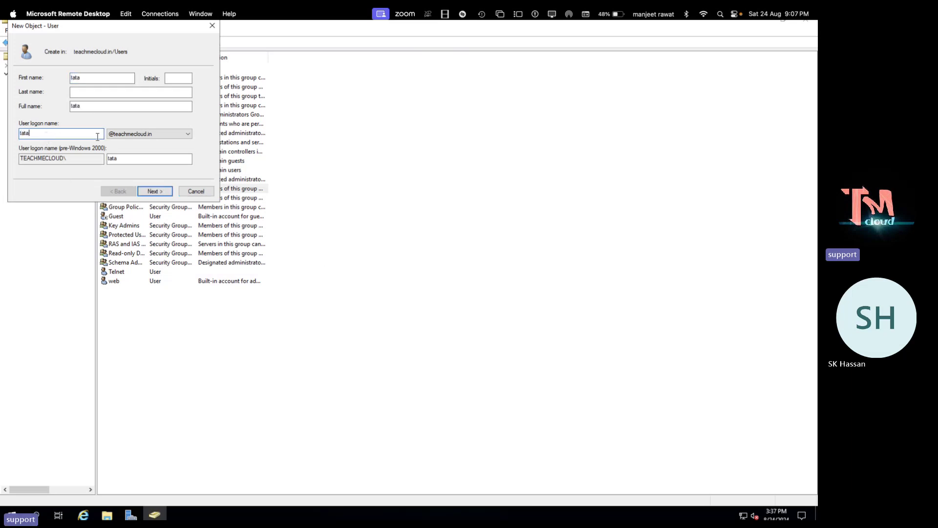
{"action": "left_click", "coordinate": [159, 192]}
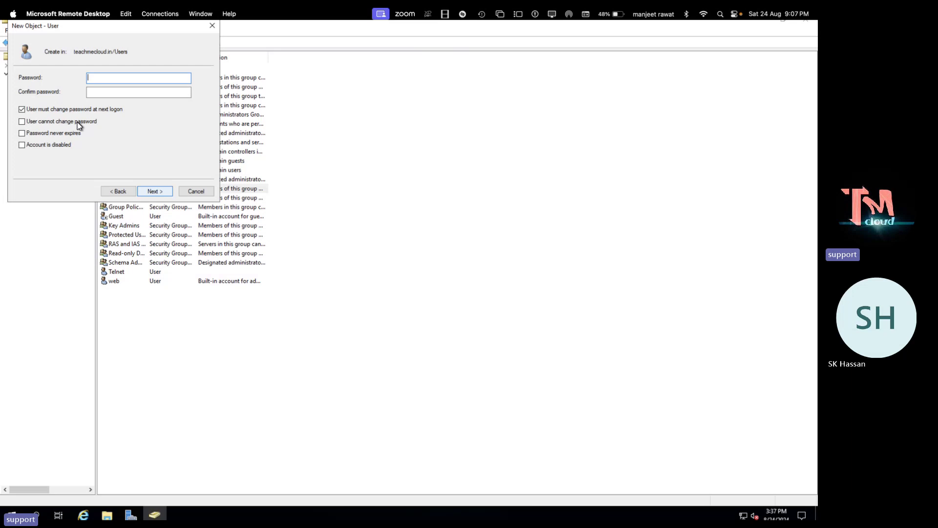
{"action": "left_click", "coordinate": [22, 110]}
{"action": "left_click", "coordinate": [98, 79]}
{"action": "type", "text": "••••••••••"}
{"action": "key", "text": "Tab"}
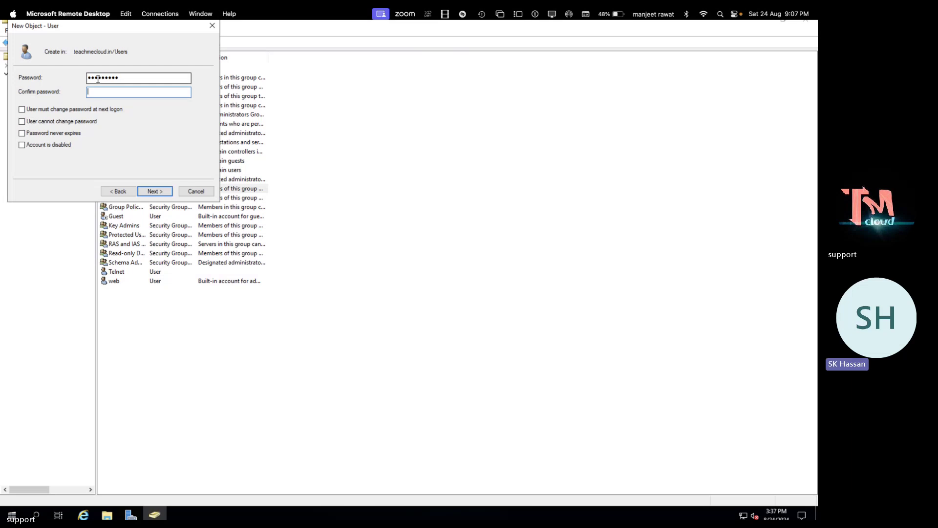
{"action": "type", "text": "••••"}
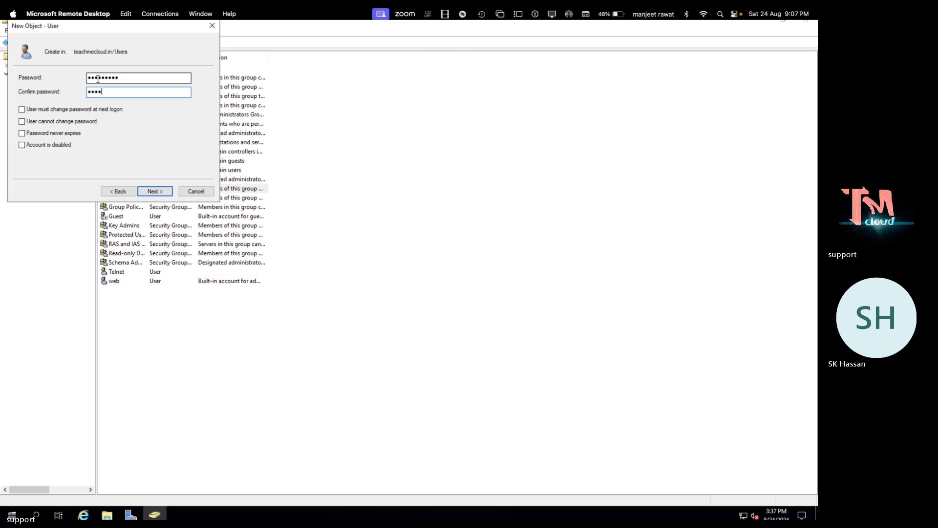
{"action": "type", "text": "•••••"}
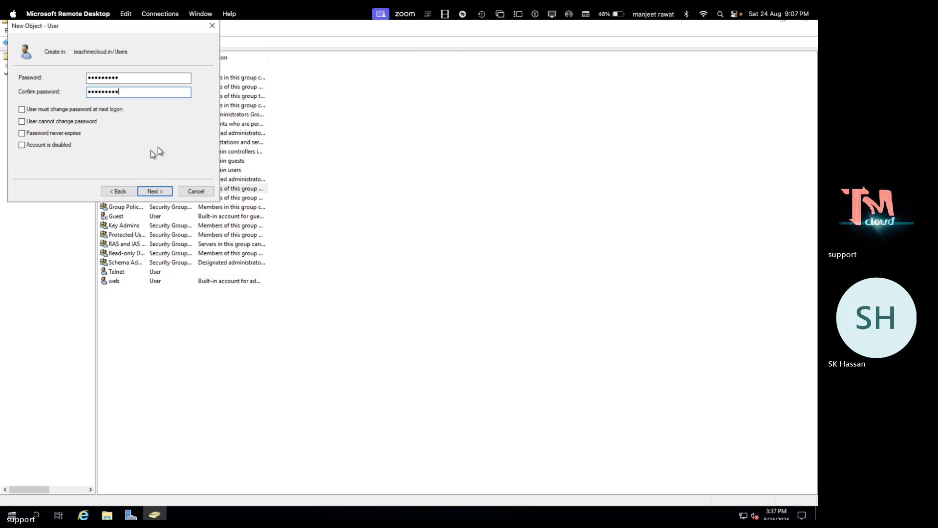
{"action": "left_click", "coordinate": [161, 189]}
{"action": "left_click", "coordinate": [160, 189]}
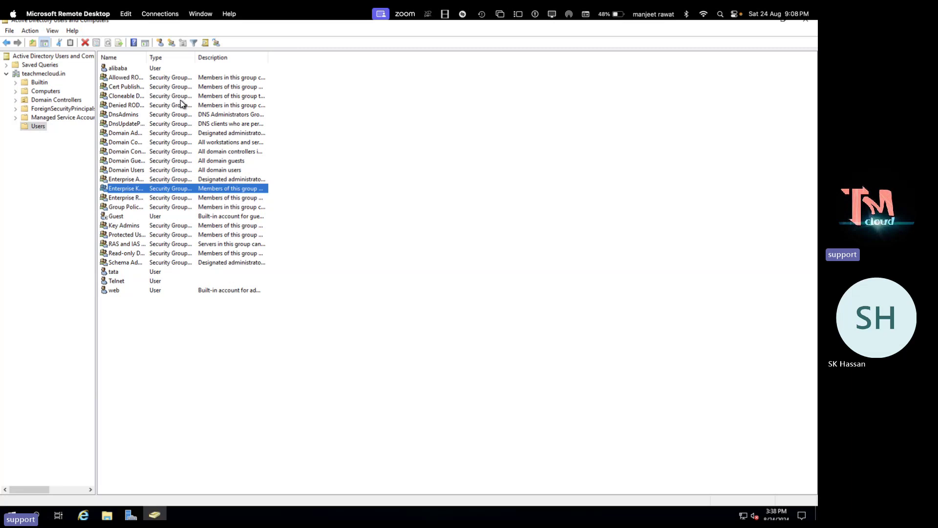
Add the Telnet user to the Enterprise Admins group
{"action": "left_click", "coordinate": [114, 283]}
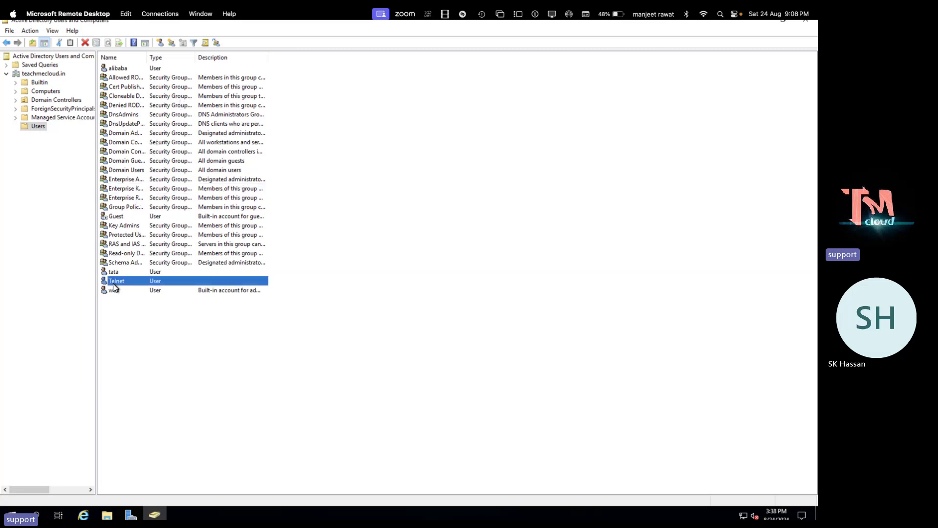
{"action": "double_click", "coordinate": [114, 282]}
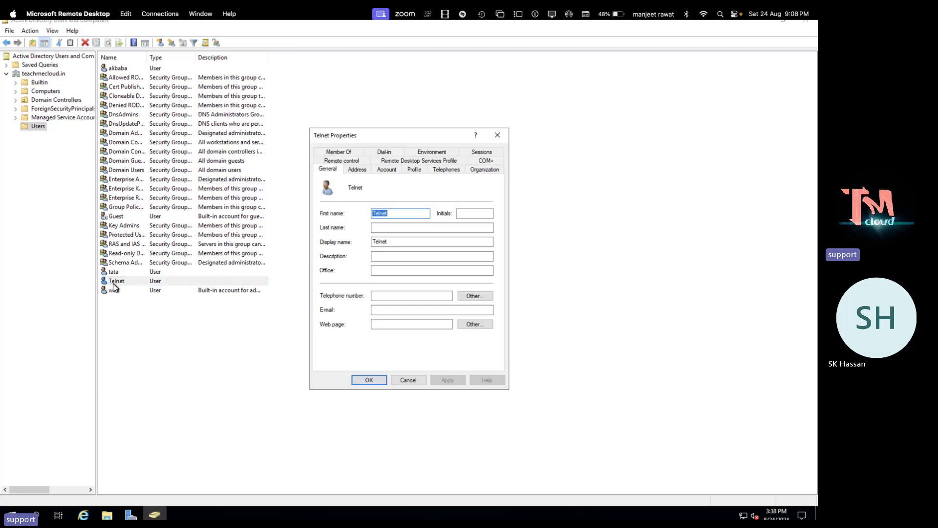
{"action": "left_click", "coordinate": [342, 153]}
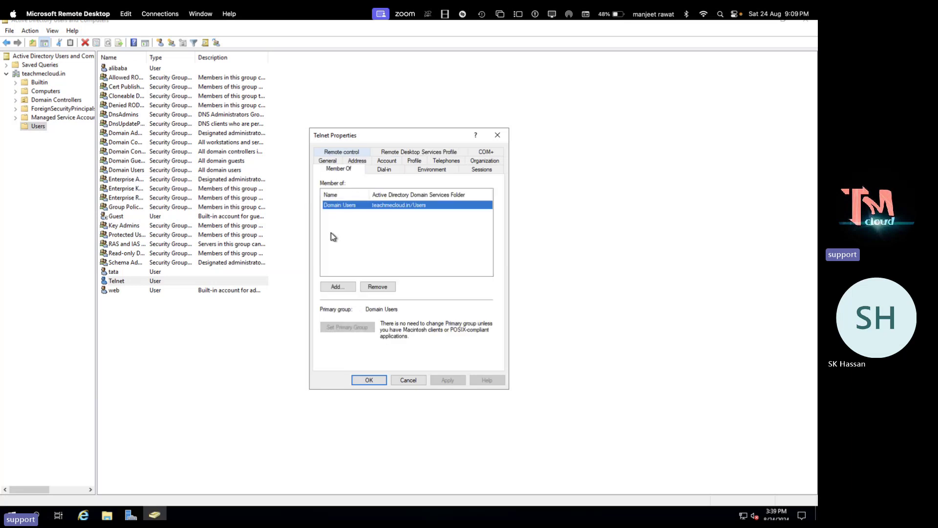
{"action": "left_click", "coordinate": [344, 288]}
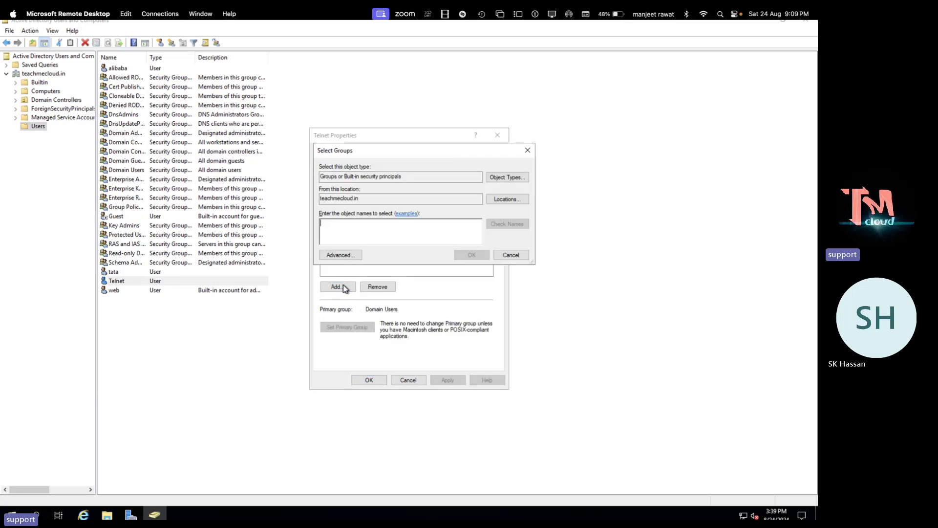
{"action": "type", "text": "e"}
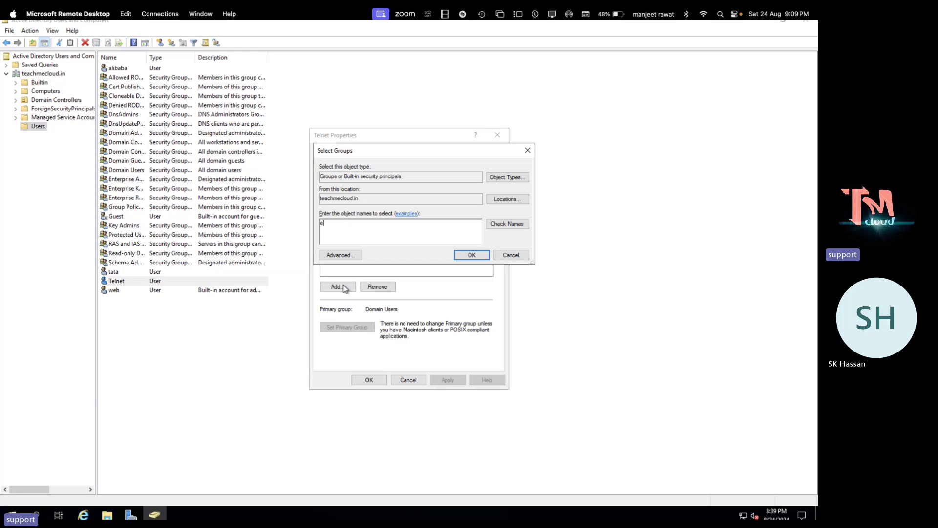
{"action": "type", "text": "nter"}
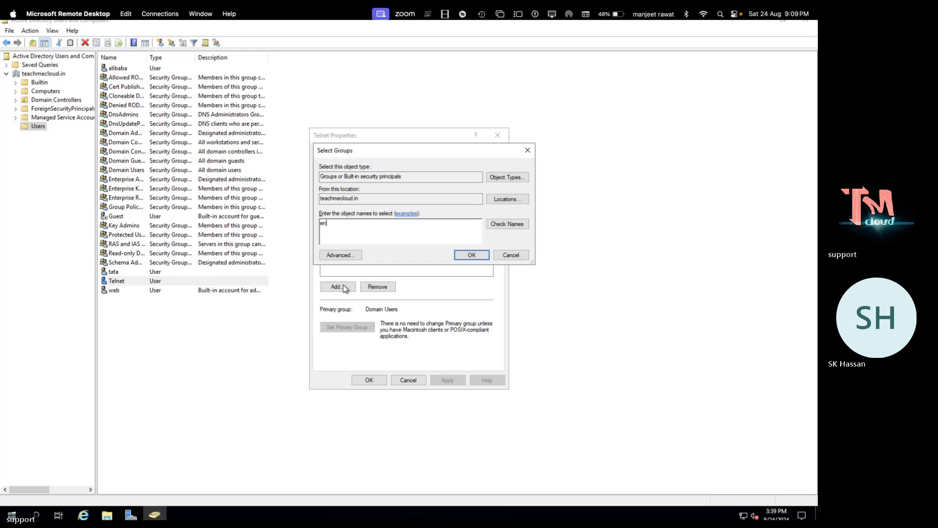
{"action": "left_click", "coordinate": [513, 224]}
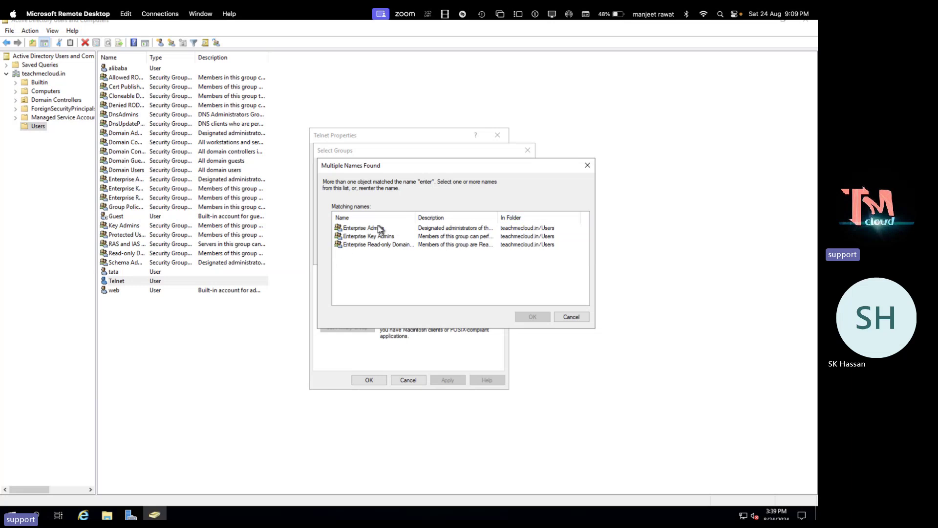
{"action": "double_click", "coordinate": [376, 229]}
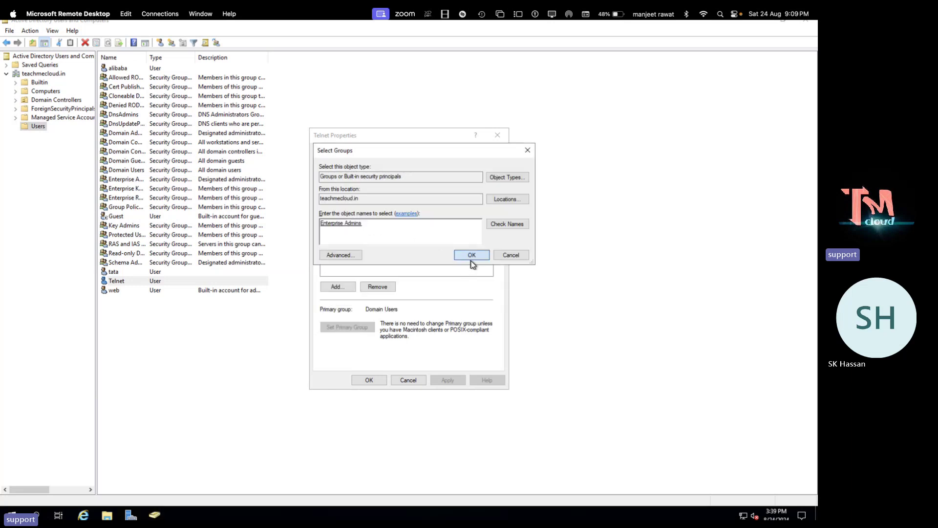
{"action": "left_click", "coordinate": [471, 254]}
{"action": "left_click", "coordinate": [448, 380]}
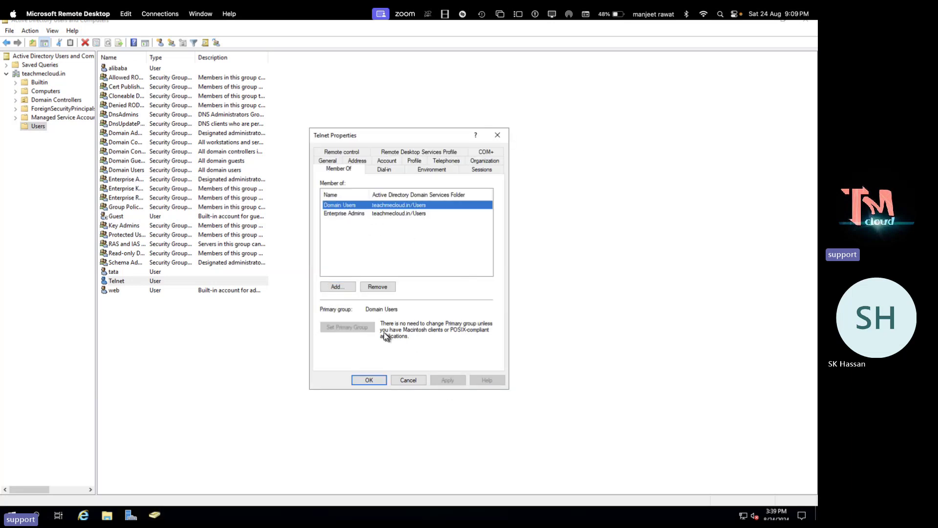
Add Telnet to the Domain Admins and Schema Admins groups
{"action": "left_click", "coordinate": [344, 289]}
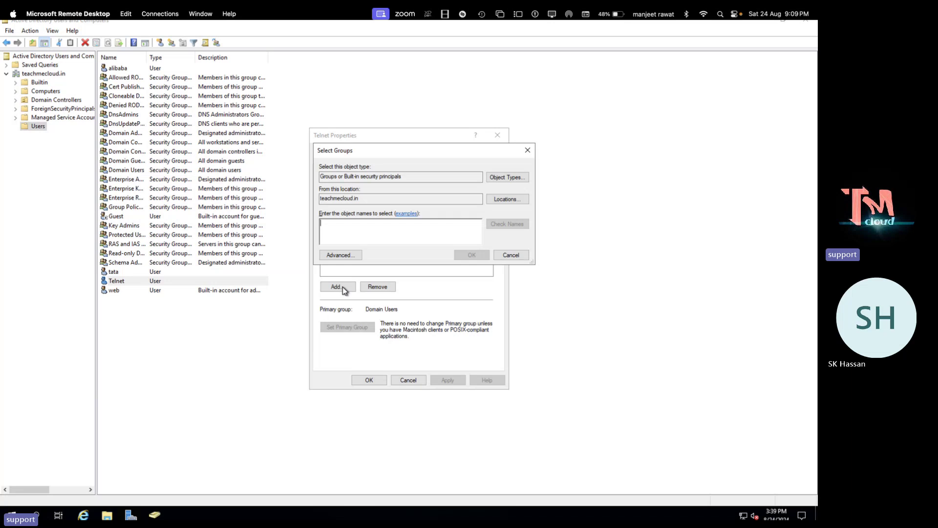
{"action": "type", "text": "d"}
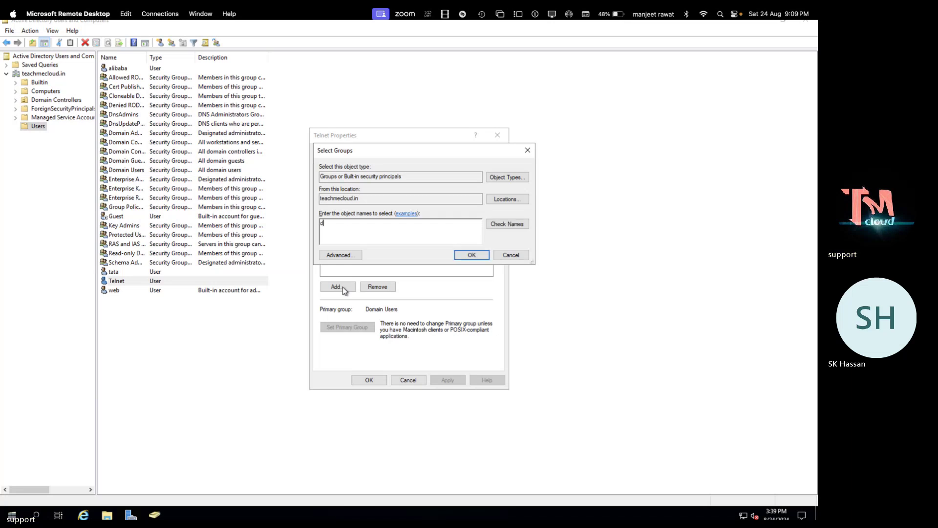
{"action": "type", "text": "omain admin"}
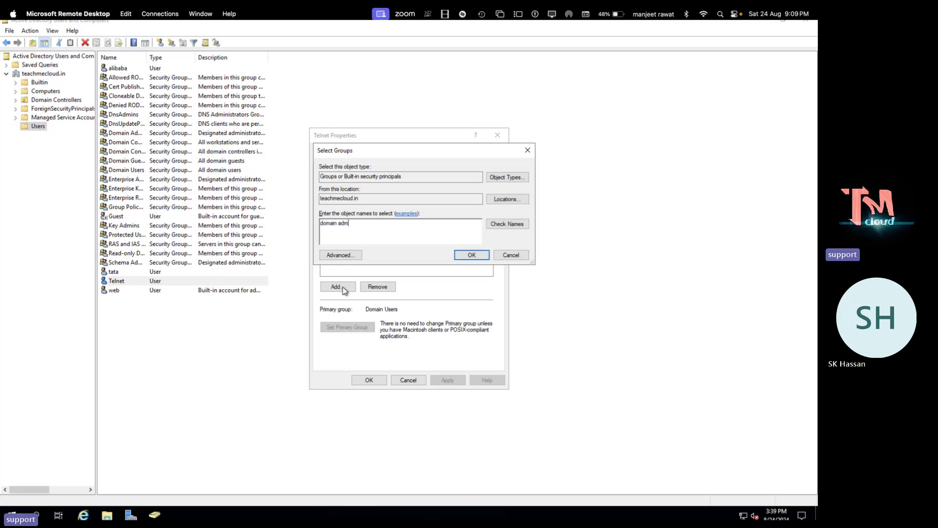
{"action": "left_click", "coordinate": [521, 228]}
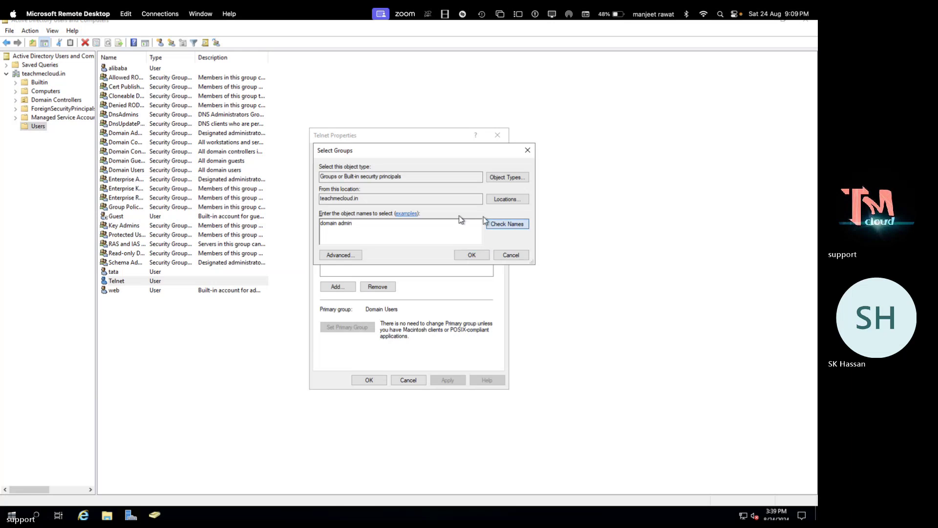
{"action": "left_click", "coordinate": [472, 255]}
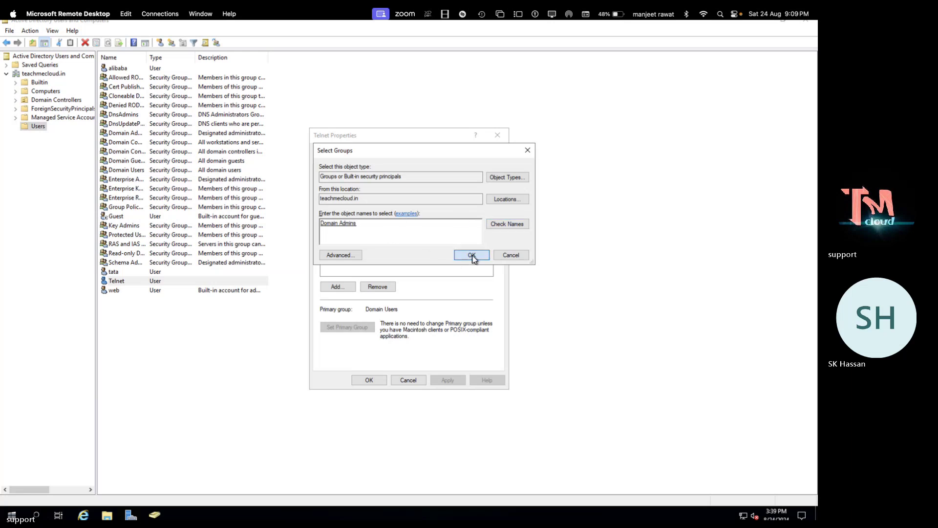
{"action": "left_click", "coordinate": [336, 289]}
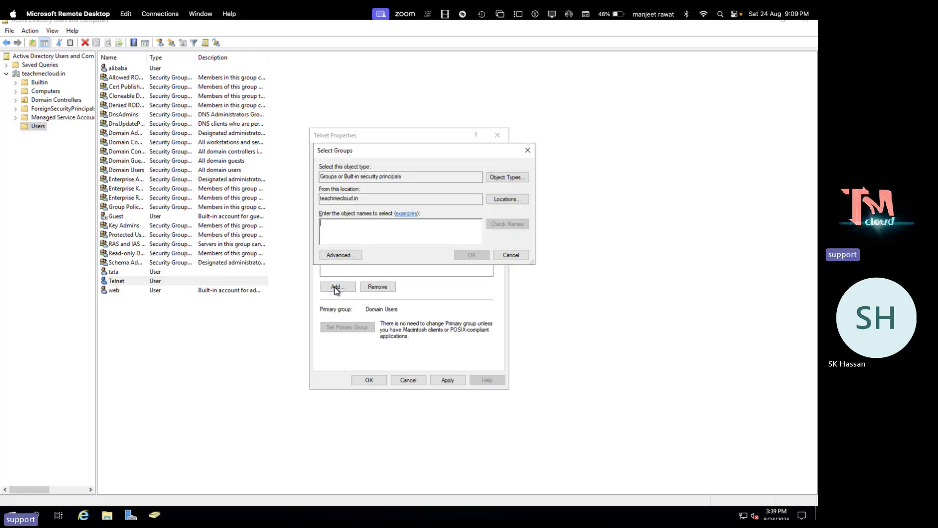
{"action": "type", "text": "schema"}
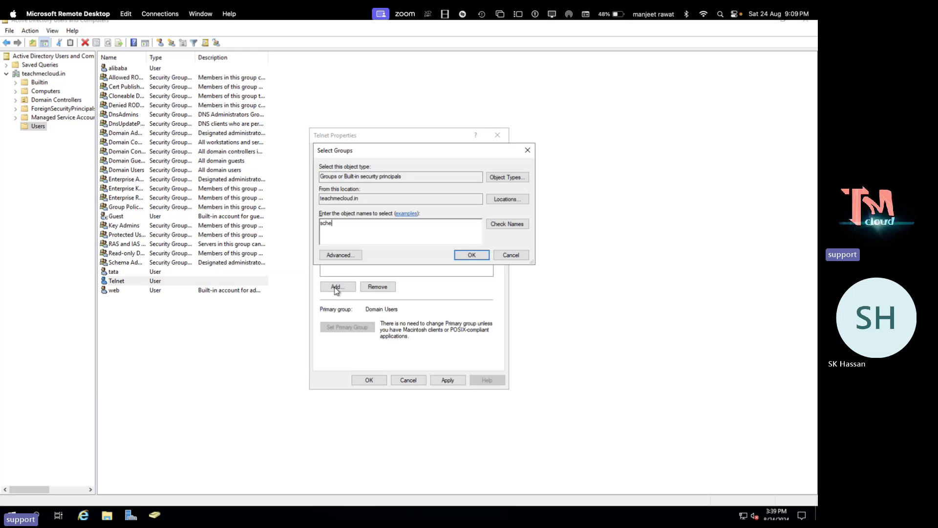
{"action": "left_click", "coordinate": [511, 224]}
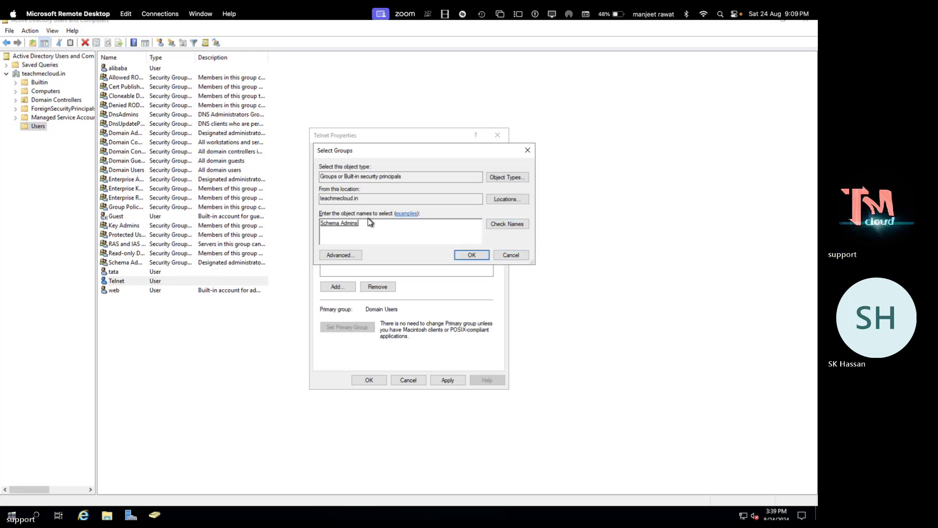
{"action": "left_click", "coordinate": [472, 255]}
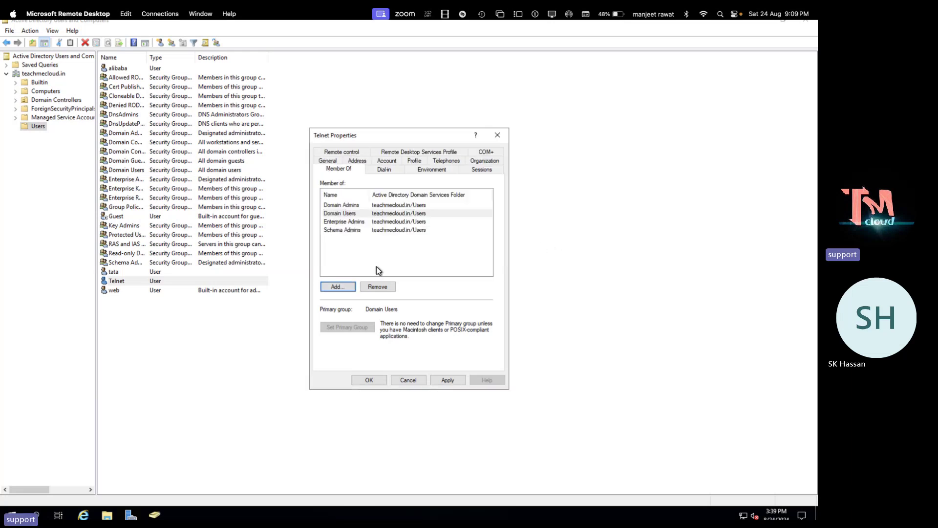
Add Telnet to Group Policy Creator Owners and save the memberships
{"action": "left_click", "coordinate": [336, 288]}
{"action": "type", "text": "gr"}
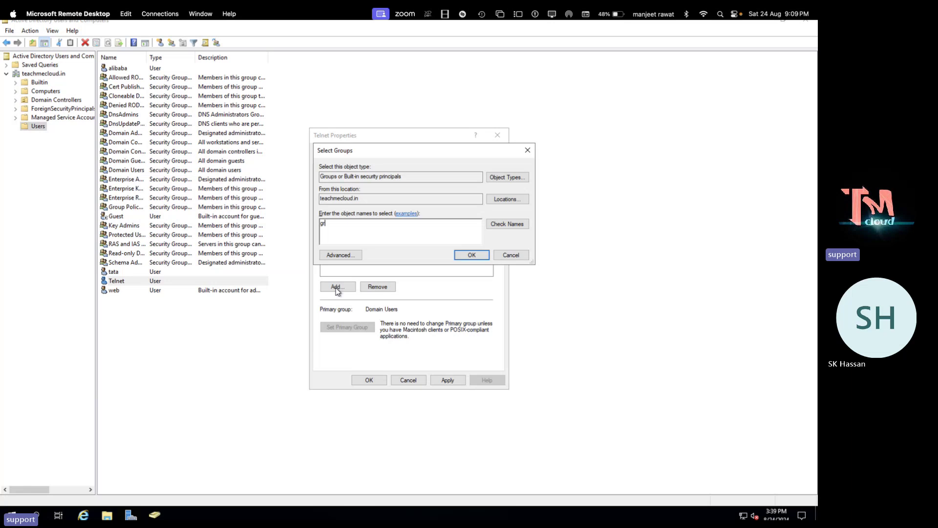
{"action": "type", "text": "oup"}
{"action": "left_click", "coordinate": [513, 225]}
{"action": "left_click", "coordinate": [471, 255]}
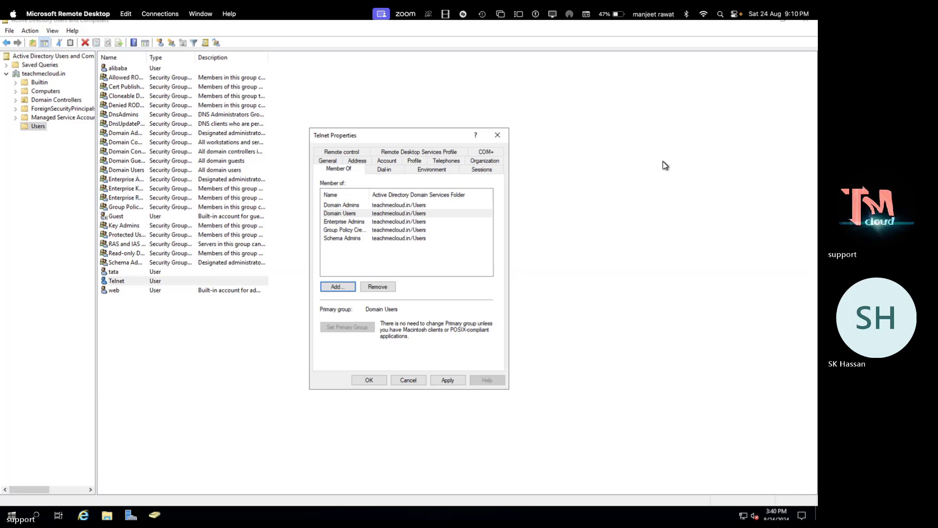
{"action": "left_click", "coordinate": [446, 381]}
{"action": "left_click", "coordinate": [368, 380]}
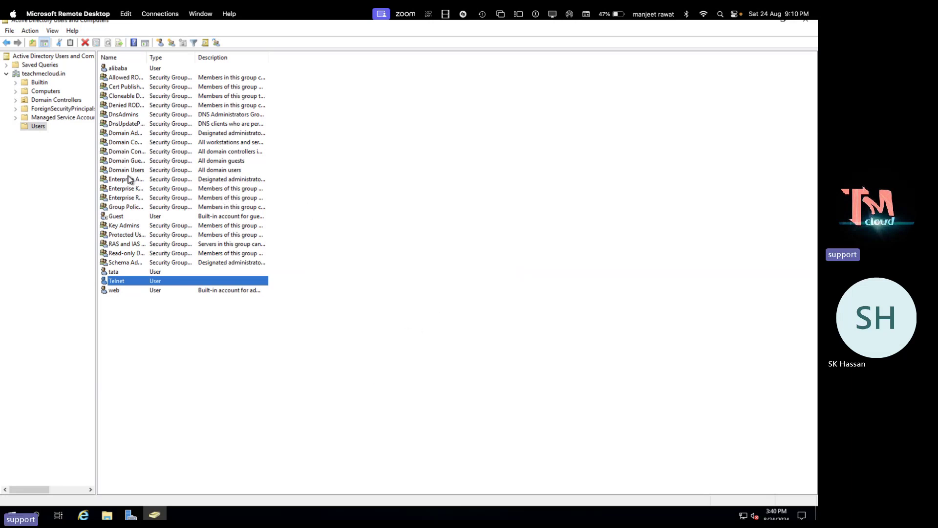
Delete telnet, tata, alibaba and the On-Premises Directory Synchronization account from Azure users, then refresh
{"action": "key", "text": "ctrl+Left"}
{"action": "key", "text": "ctrl+Left"}
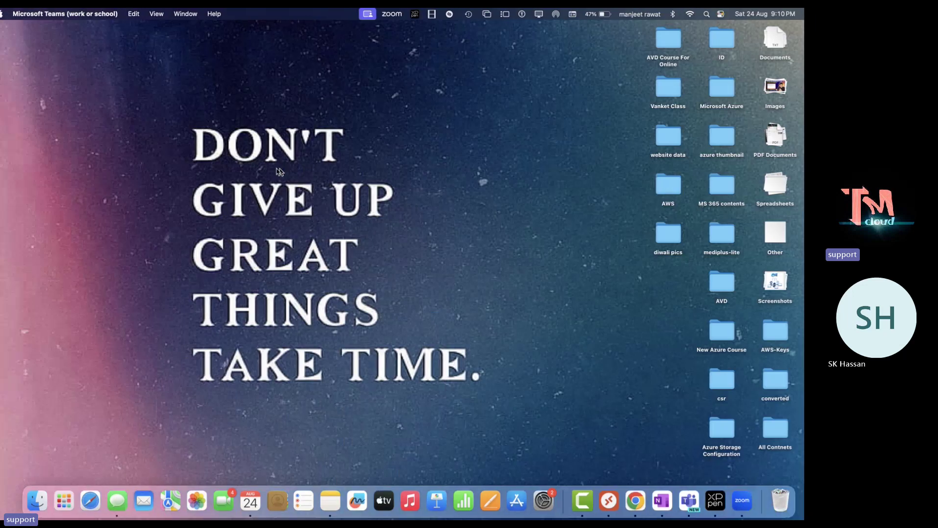
{"action": "key", "text": "ctrl+Right"}
{"action": "key", "text": "ctrl+Right"}
{"action": "key", "text": "ctrl+Right"}
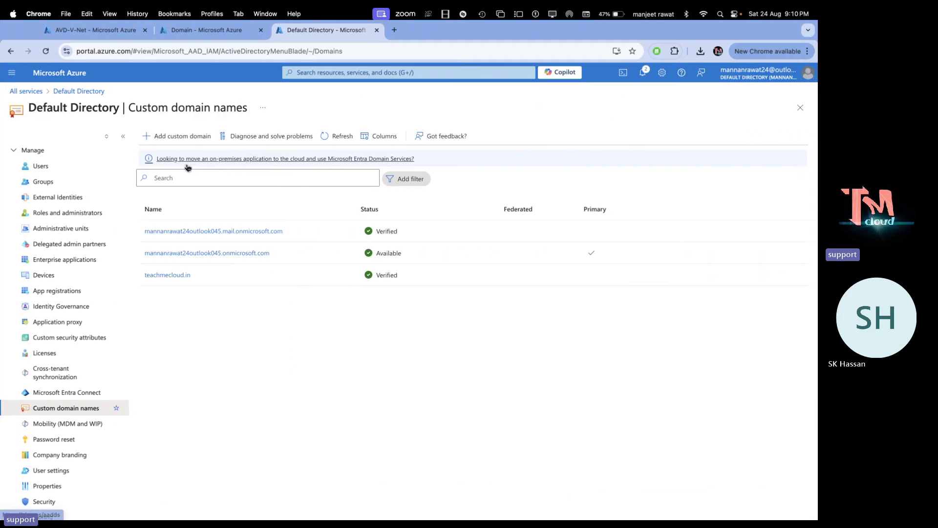
{"action": "scroll", "coordinate": [47, 230], "scroll_direction": "up", "scroll_amount": 2}
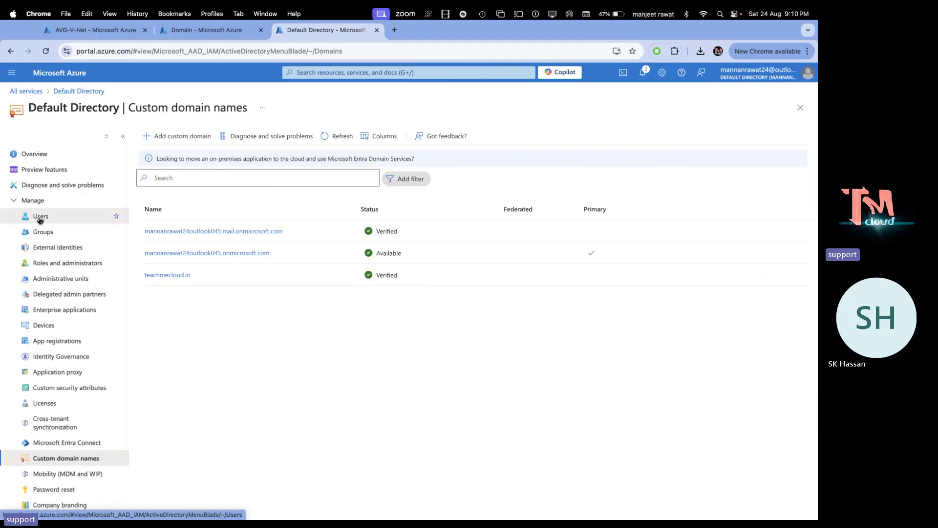
{"action": "left_click", "coordinate": [40, 218]}
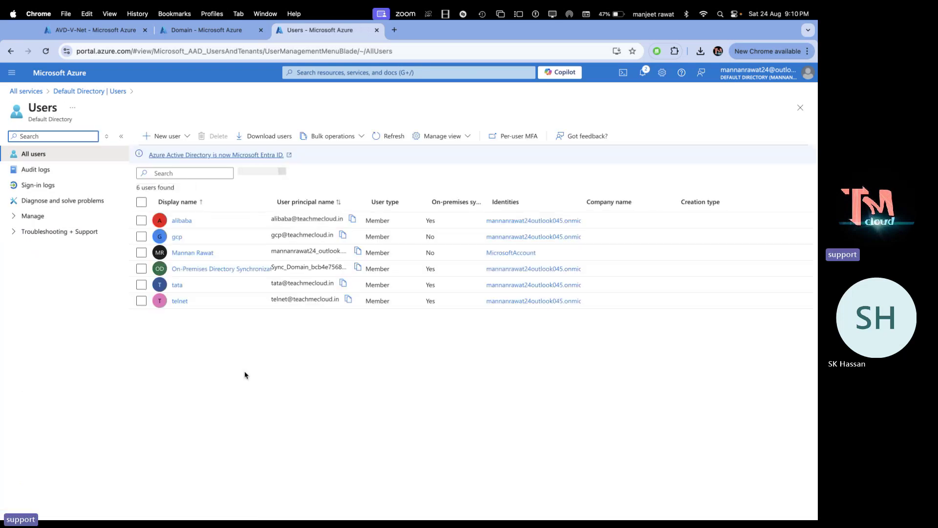
{"action": "left_click", "coordinate": [141, 301]}
{"action": "left_click", "coordinate": [141, 285]}
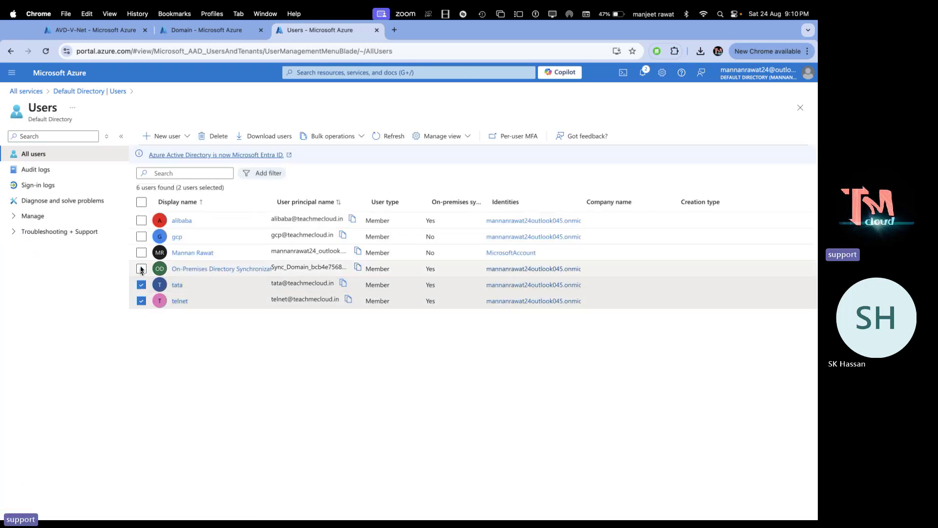
{"action": "left_click", "coordinate": [141, 221]}
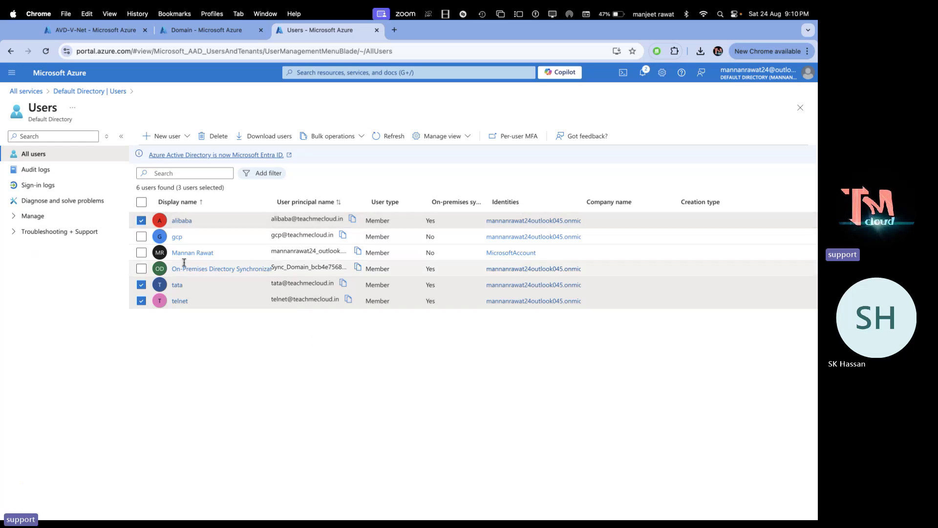
{"action": "left_click", "coordinate": [141, 268]}
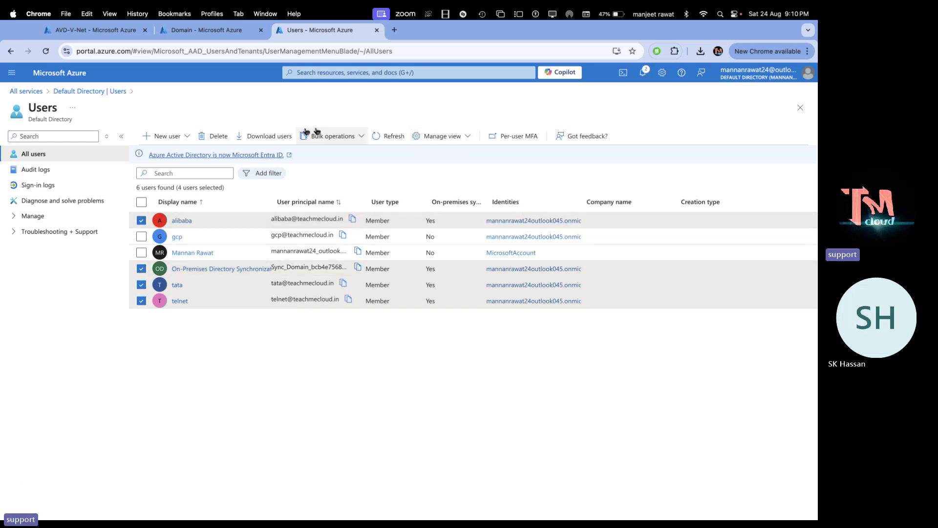
{"action": "left_click", "coordinate": [215, 136]}
{"action": "left_click", "coordinate": [158, 173]}
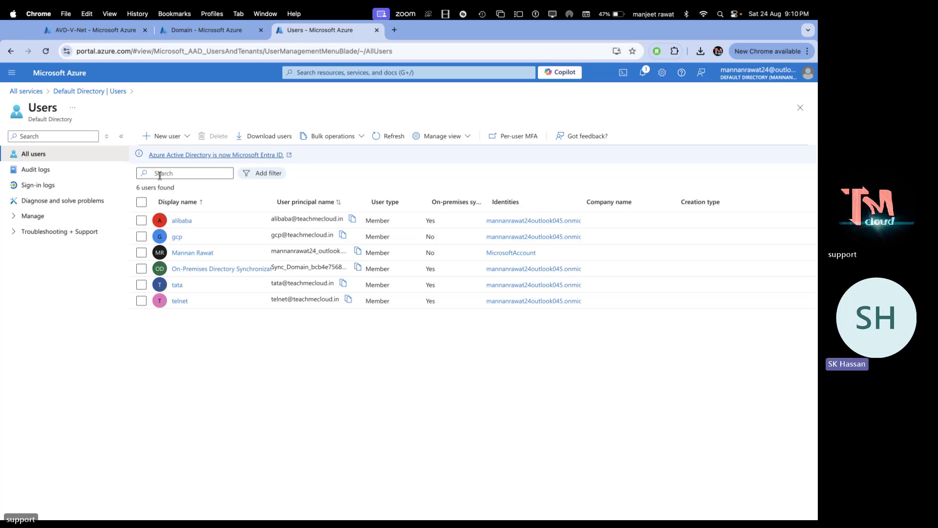
{"action": "left_click", "coordinate": [390, 137]}
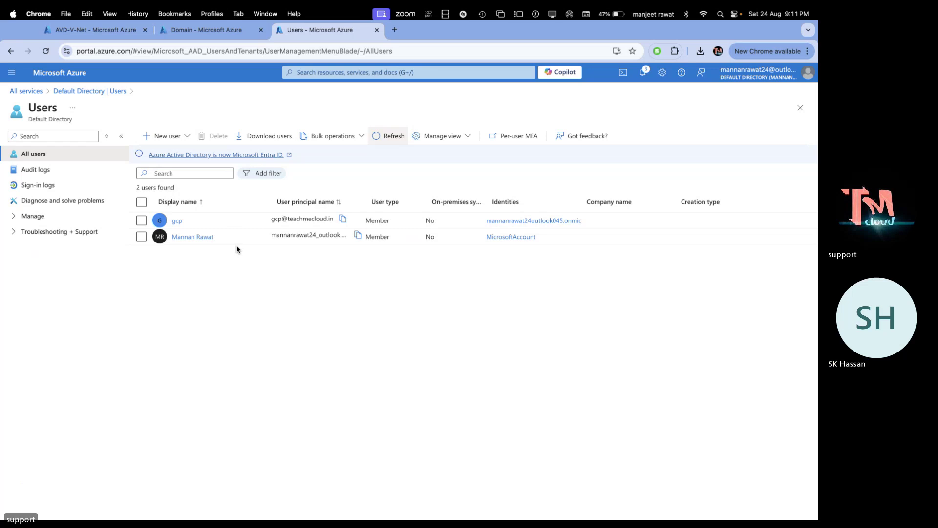
{"action": "key", "text": "ctrl+Left"}
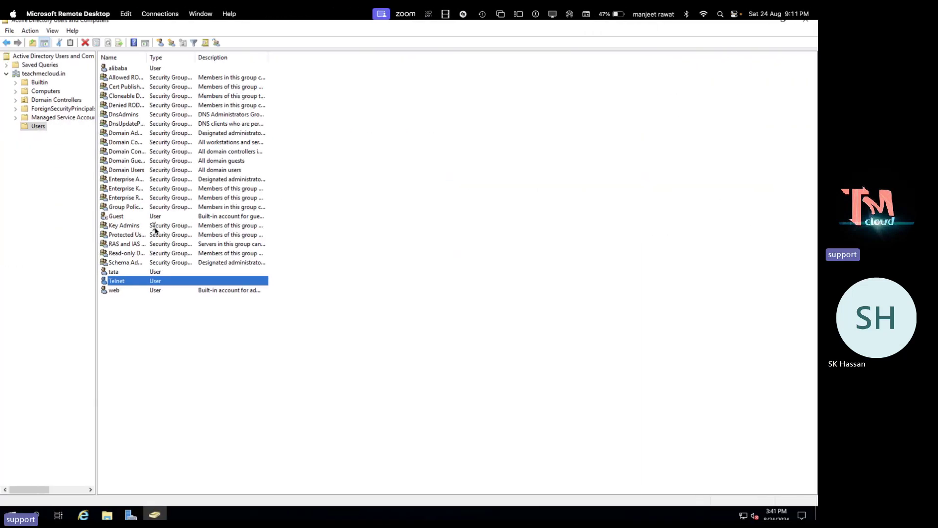
Close the directory window and reopen Server Manager, suppressing the Azure Arc prompt
{"action": "left_click", "coordinate": [806, 23]}
{"action": "left_click", "coordinate": [805, 22]}
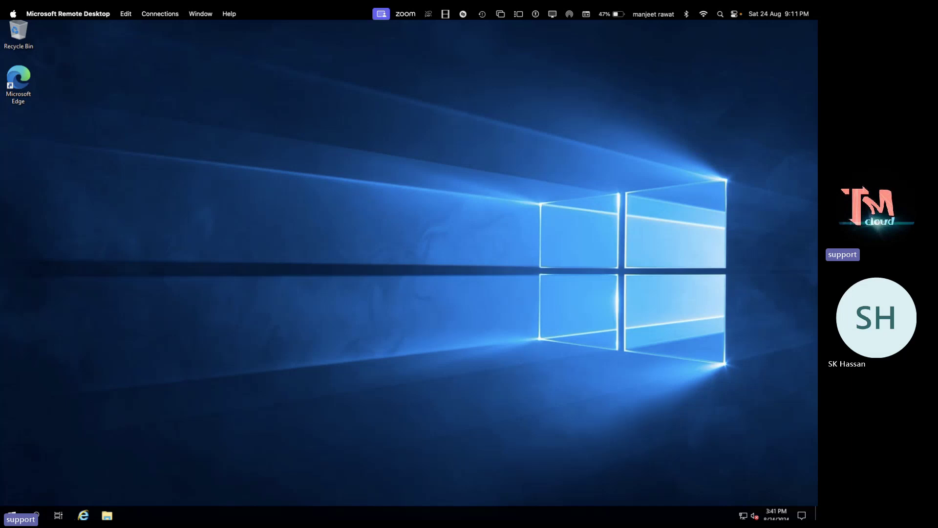
{"action": "left_click", "coordinate": [13, 514]}
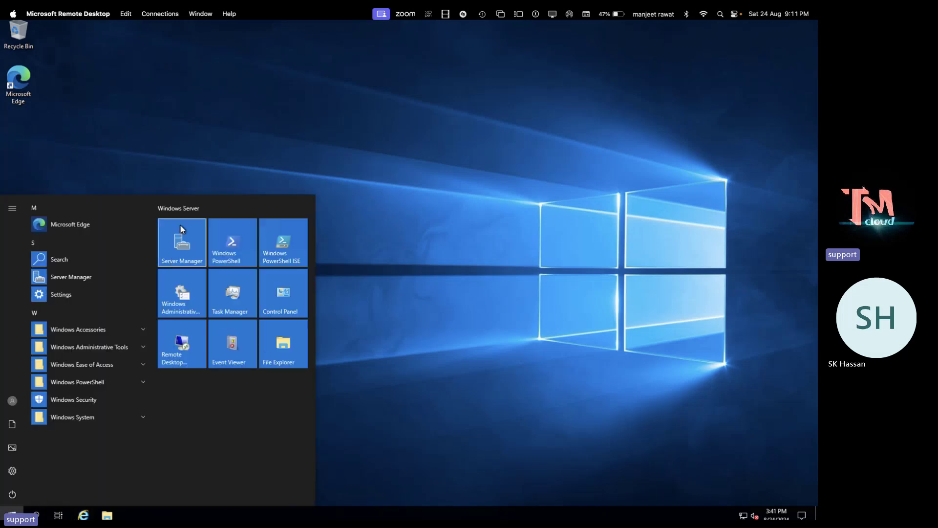
{"action": "left_click", "coordinate": [181, 225]}
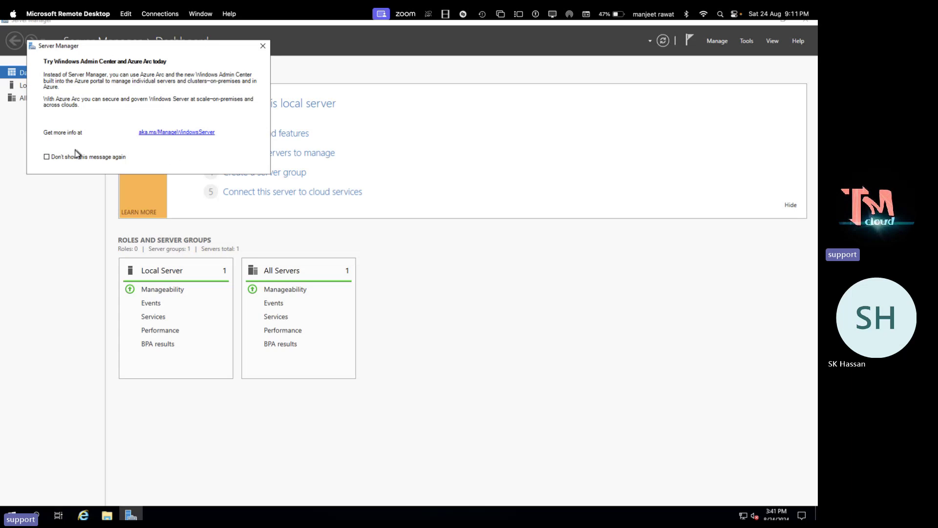
{"action": "left_click", "coordinate": [66, 158]}
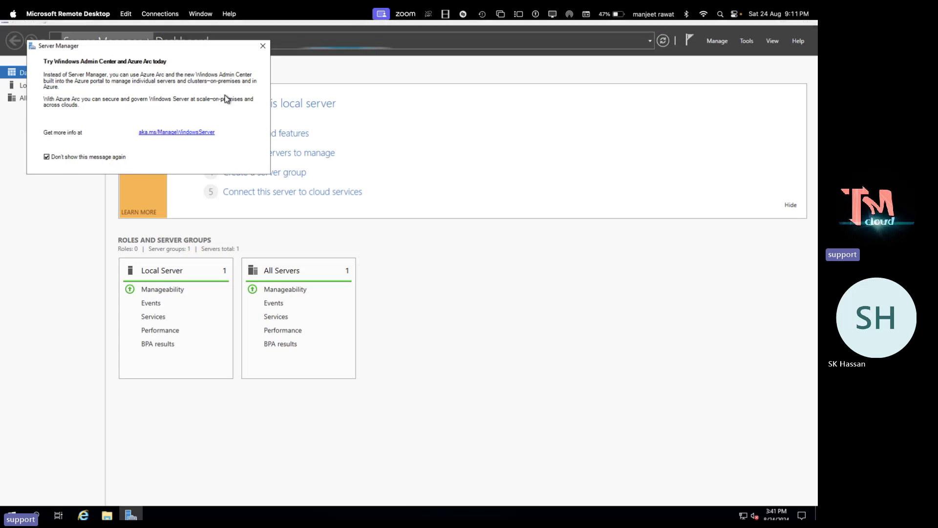
{"action": "left_click", "coordinate": [263, 46]}
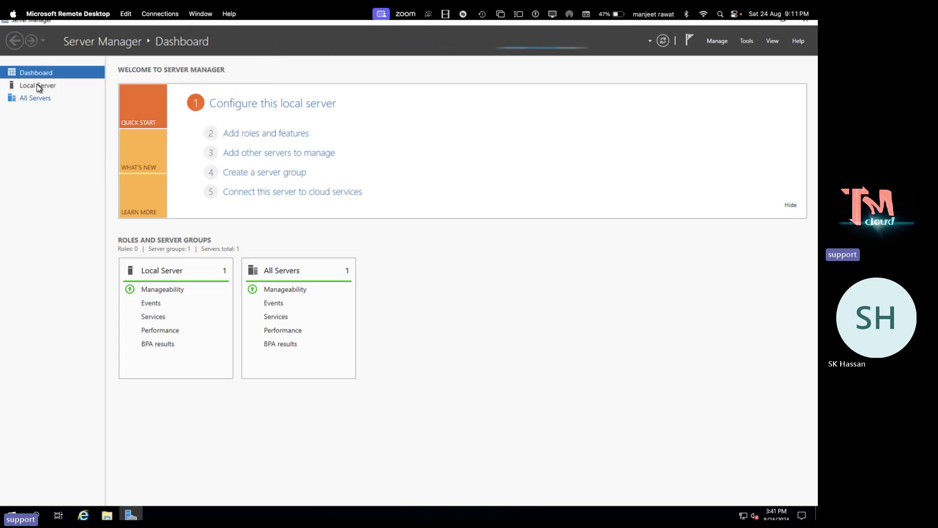
Turn IE Enhanced Security Configuration off for Administrators and Users, then close Server Manager
{"action": "left_click", "coordinate": [37, 85]}
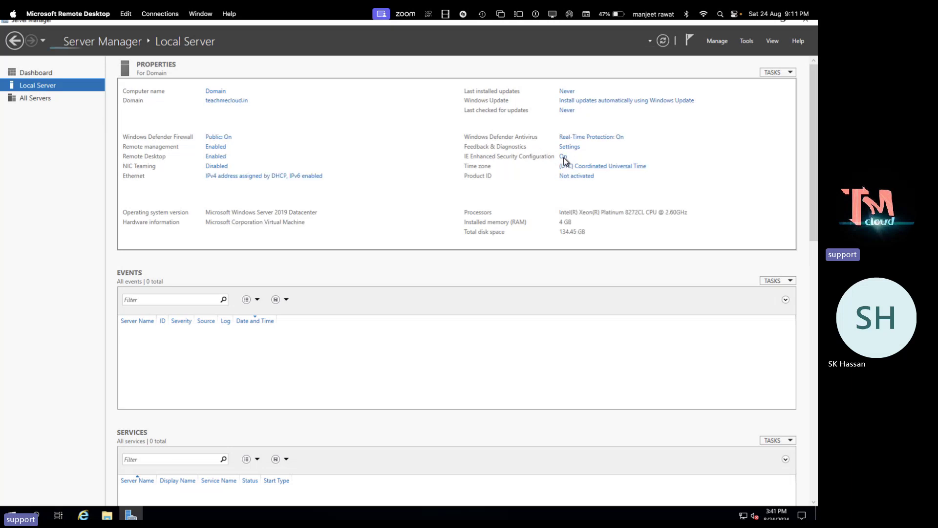
{"action": "left_click", "coordinate": [563, 156]}
{"action": "left_click", "coordinate": [346, 251]}
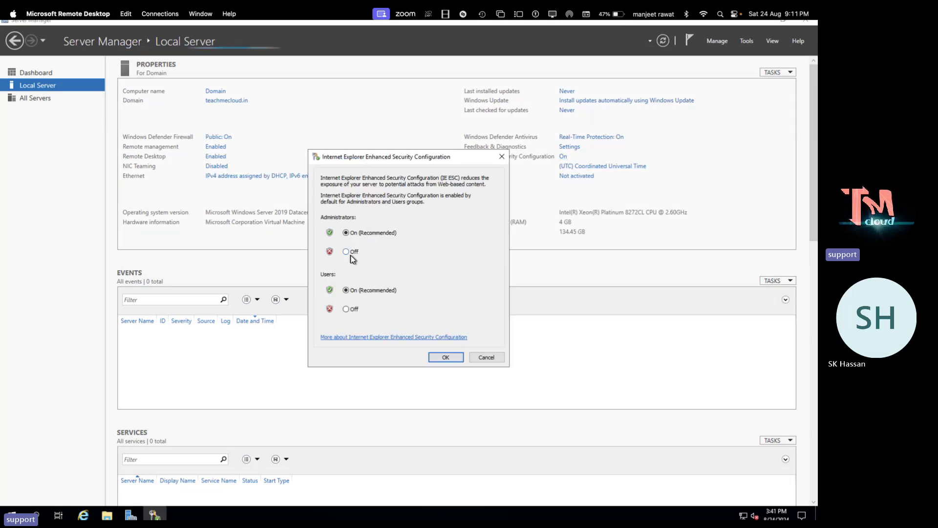
{"action": "left_click", "coordinate": [346, 308]}
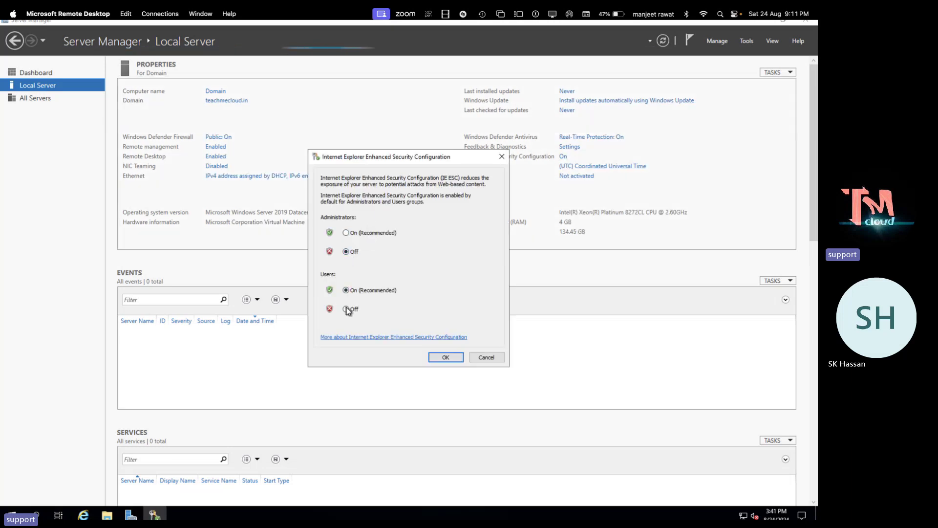
{"action": "left_click", "coordinate": [447, 356]}
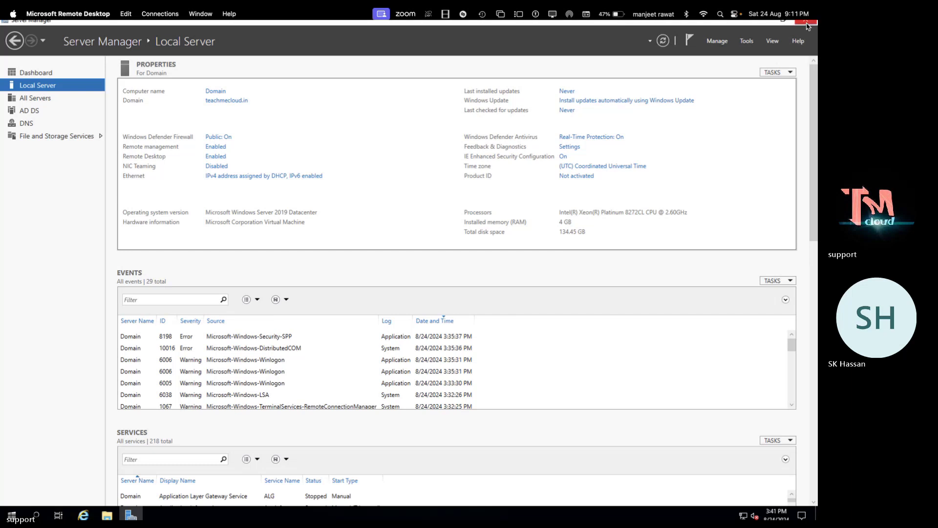
{"action": "left_click", "coordinate": [808, 22]}
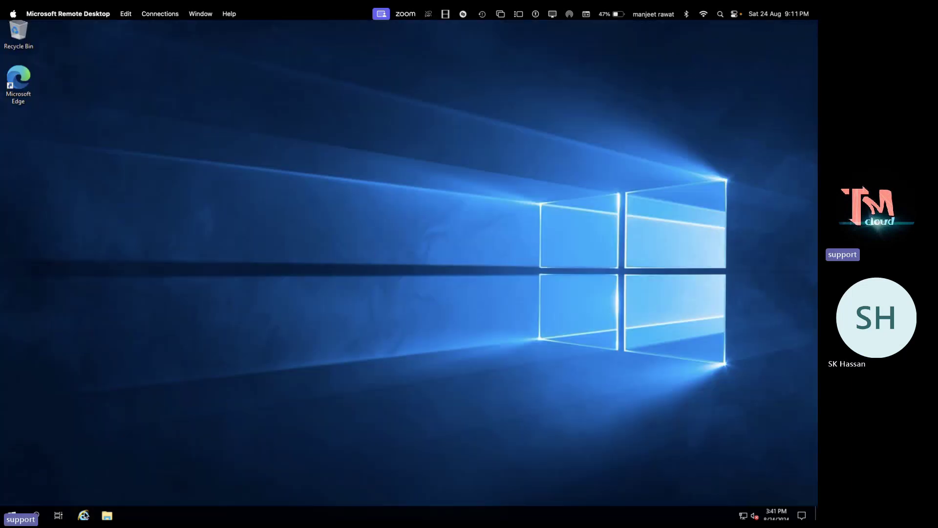
Launch Edge and finish first-run setup without syncing or importing Google browsing data
{"action": "double_click", "coordinate": [18, 83]}
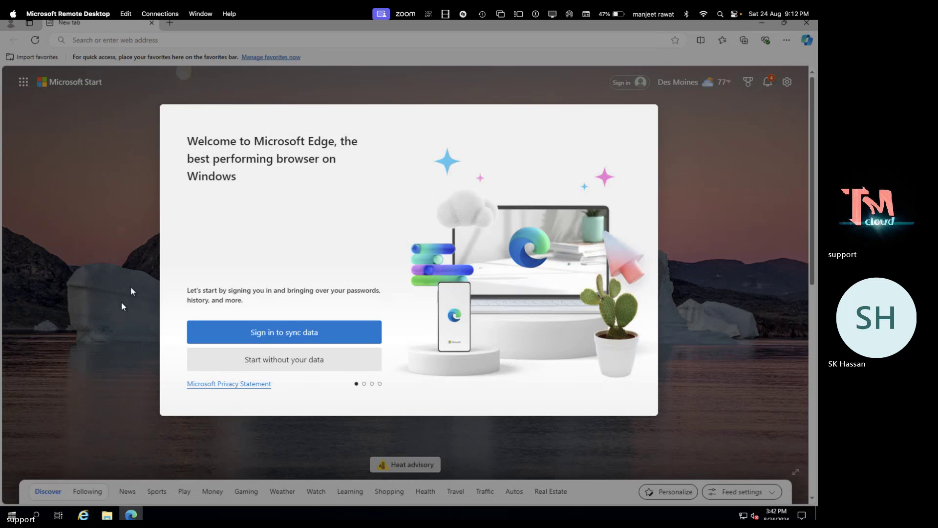
{"action": "left_click", "coordinate": [308, 361]}
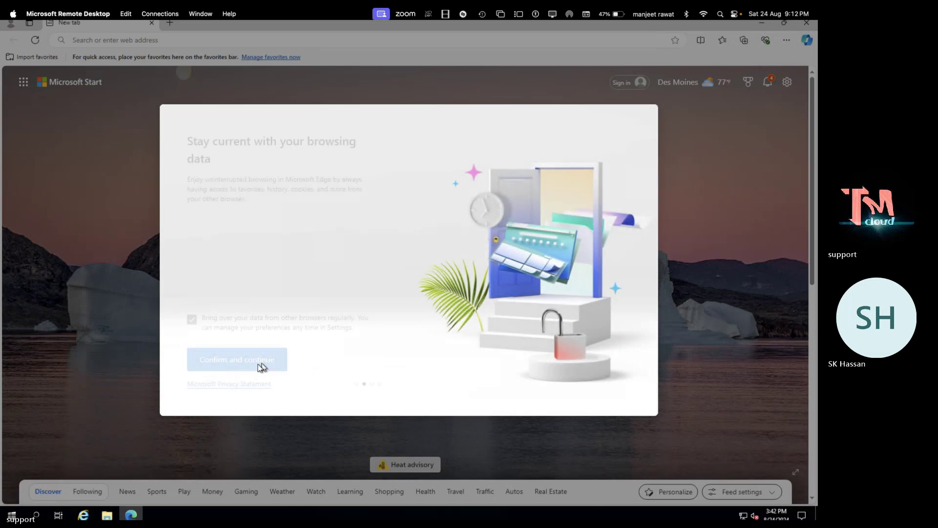
{"action": "left_click", "coordinate": [252, 362]}
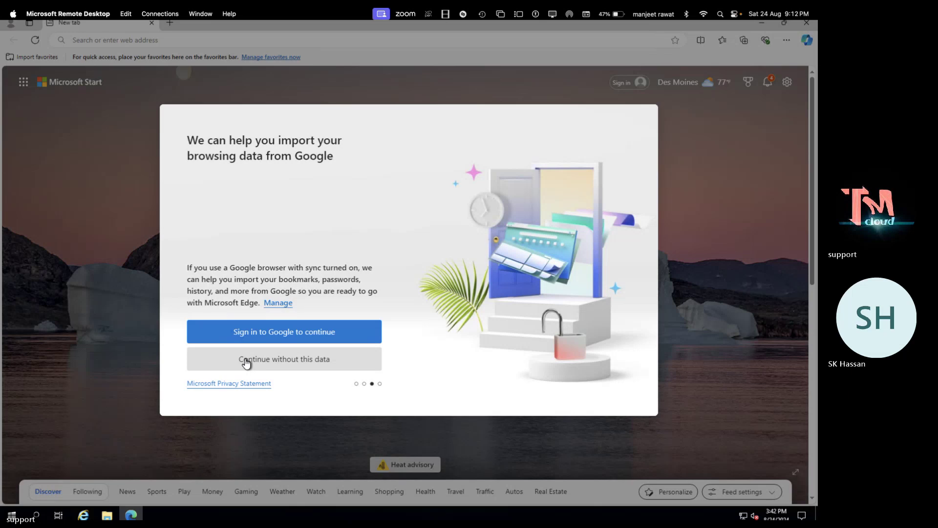
{"action": "left_click", "coordinate": [286, 364]}
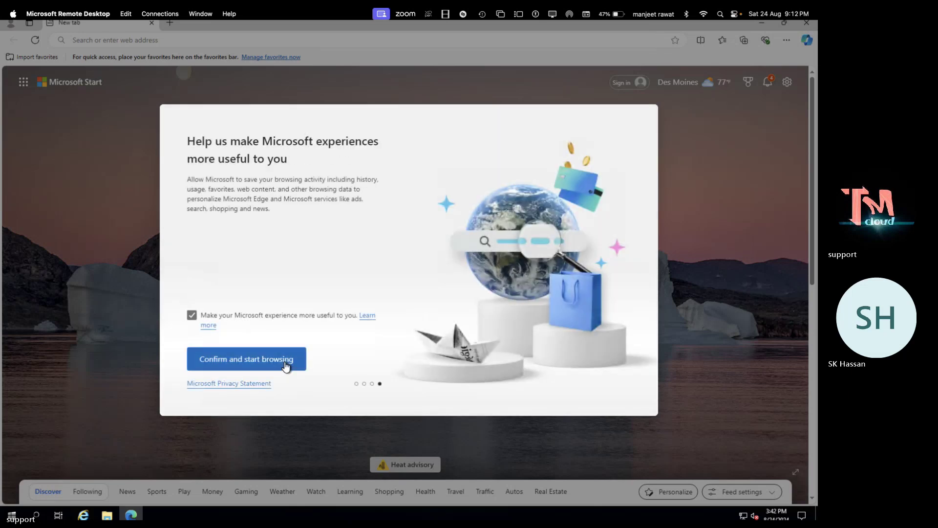
{"action": "left_click", "coordinate": [253, 359]}
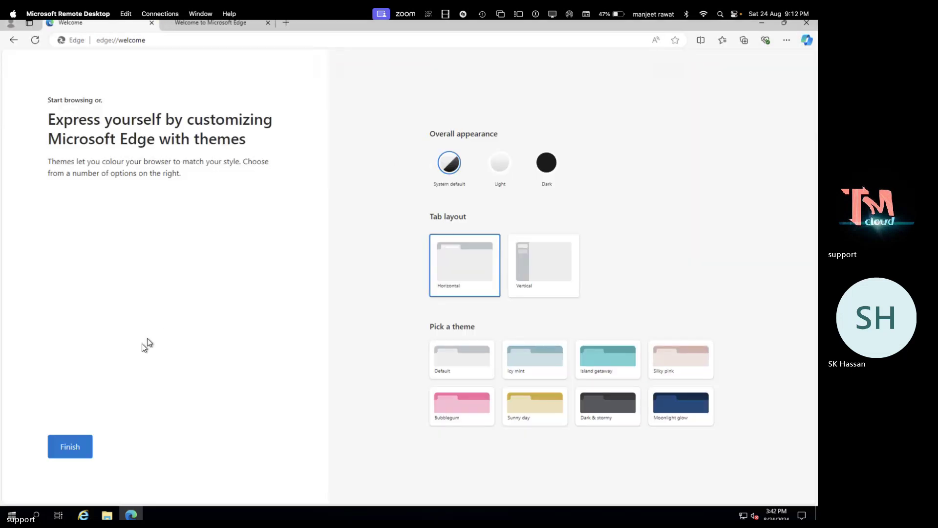
{"action": "left_click", "coordinate": [73, 445]}
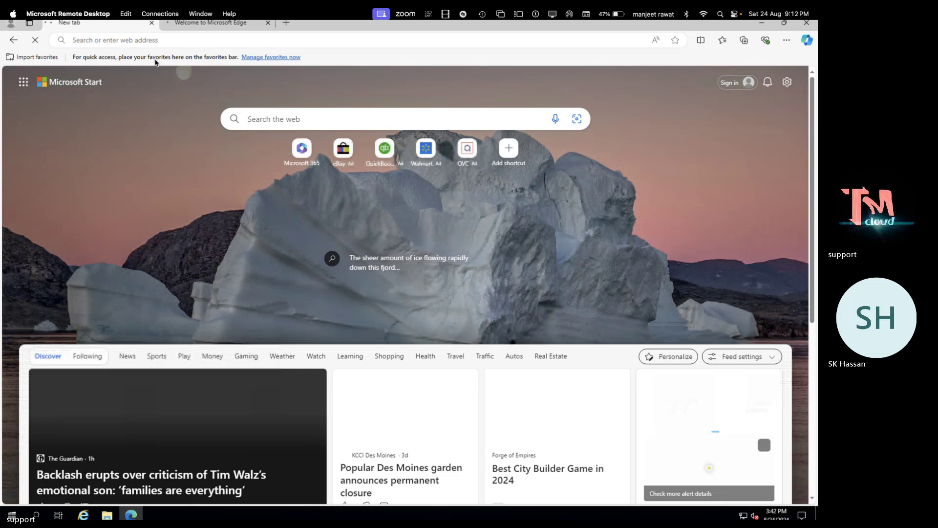
Search 'download azure ad connect', download AzureADConnect.msi from Microsoft's Entra Connect page, and open it
{"action": "left_click", "coordinate": [268, 23]}
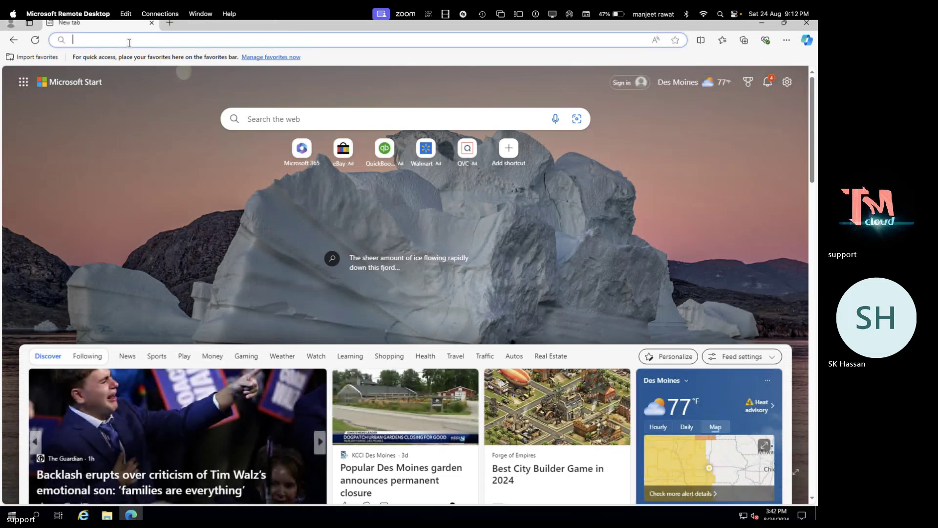
{"action": "type", "text": "d"}
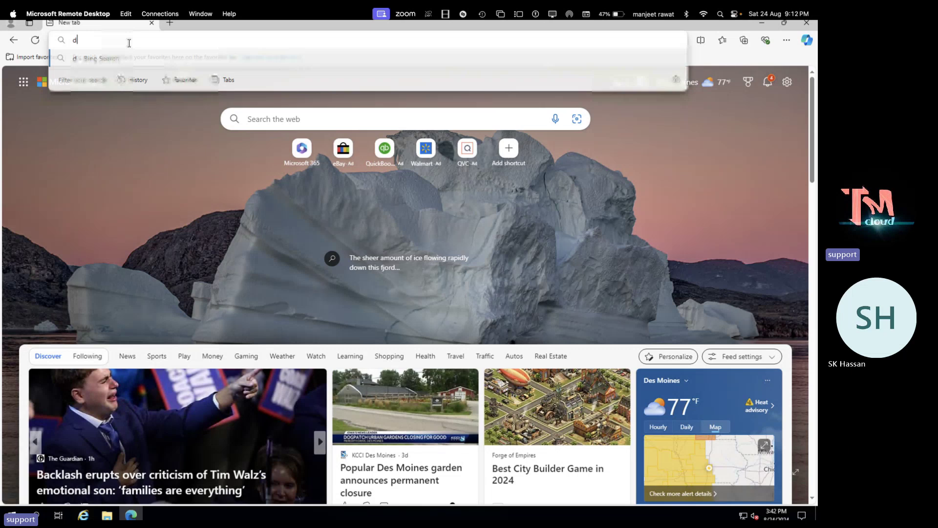
{"action": "type", "text": "ownload "}
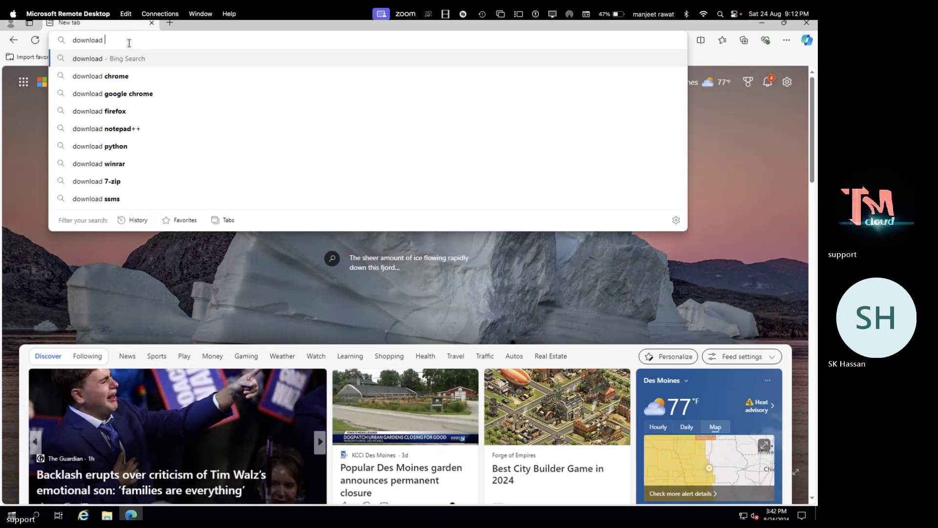
{"action": "type", "text": "azure"}
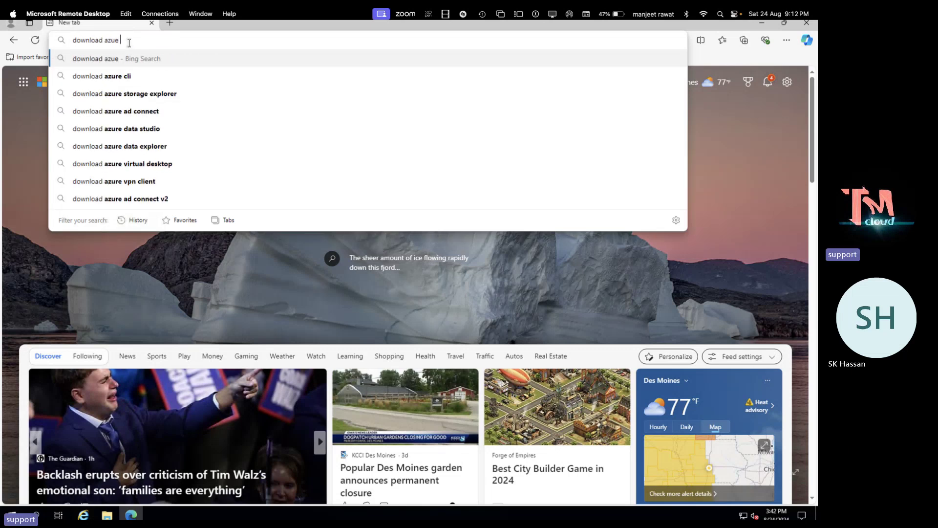
{"action": "type", "text": " ad co"}
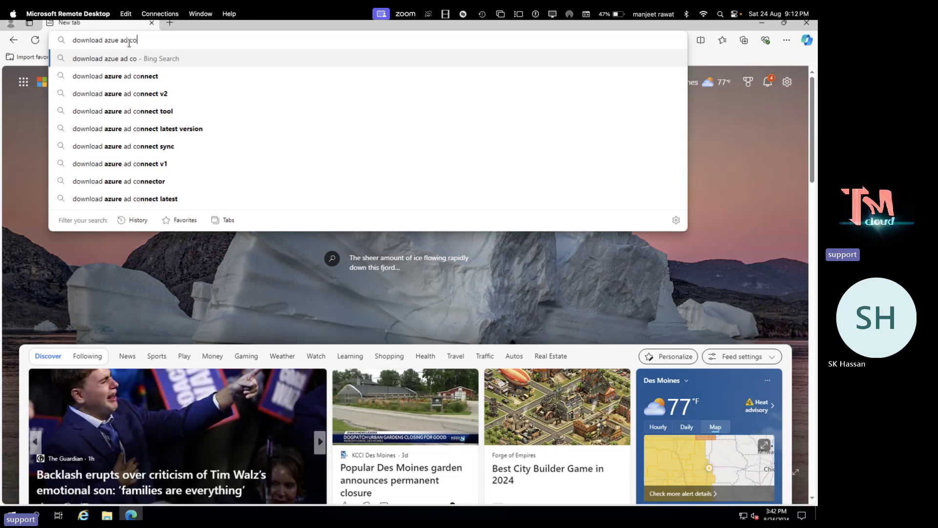
{"action": "type", "text": "nn"}
{"action": "key", "text": "Down"}
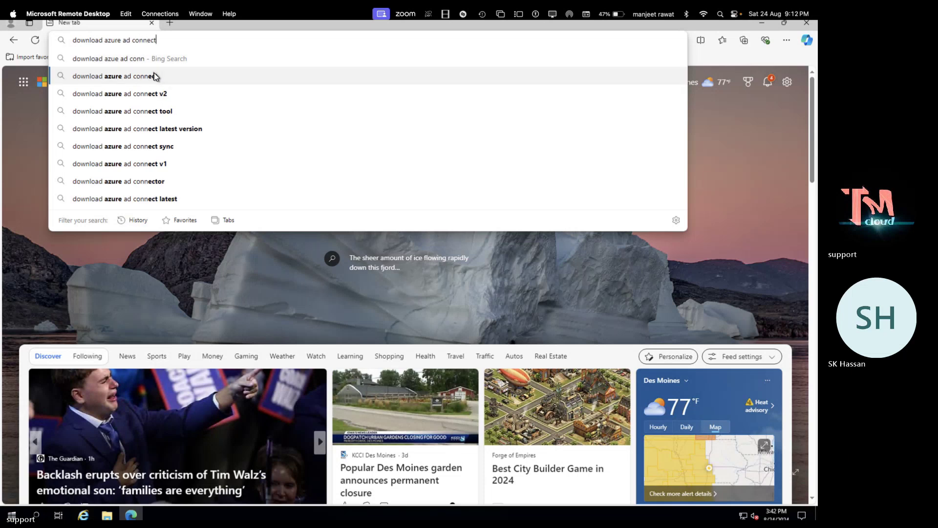
{"action": "key", "text": "Return"}
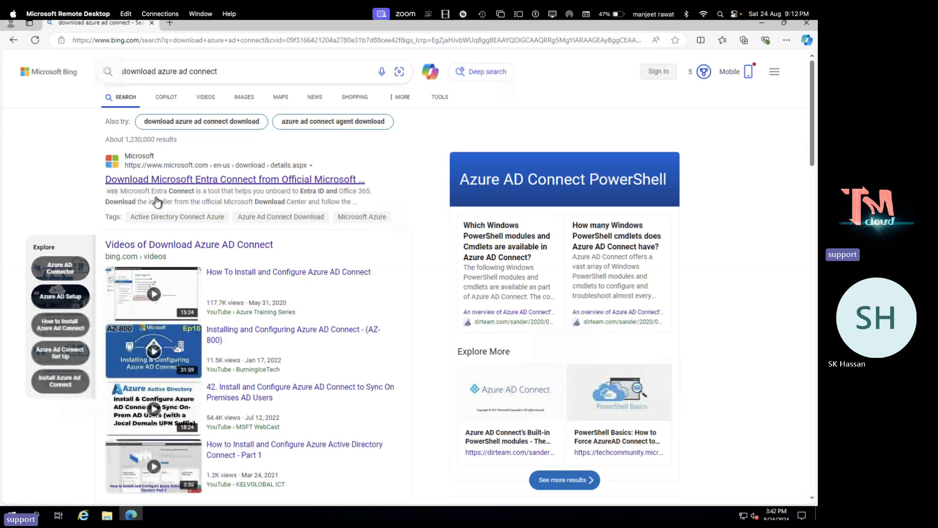
{"action": "left_click", "coordinate": [249, 180]}
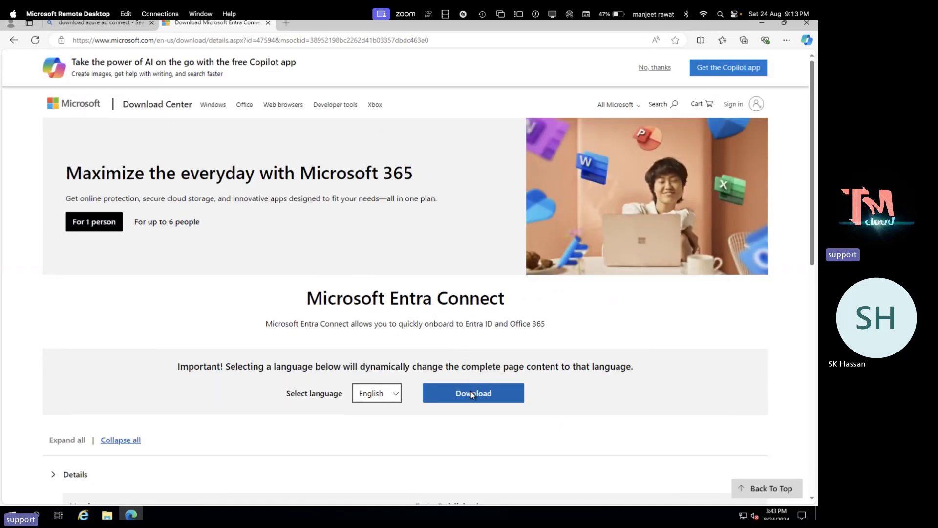
{"action": "left_click", "coordinate": [471, 392]}
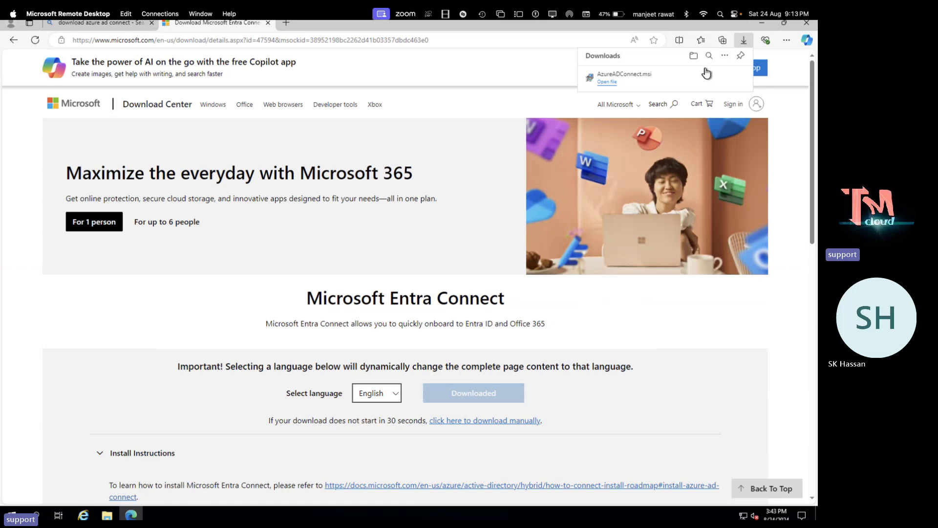
{"action": "left_click", "coordinate": [606, 82]}
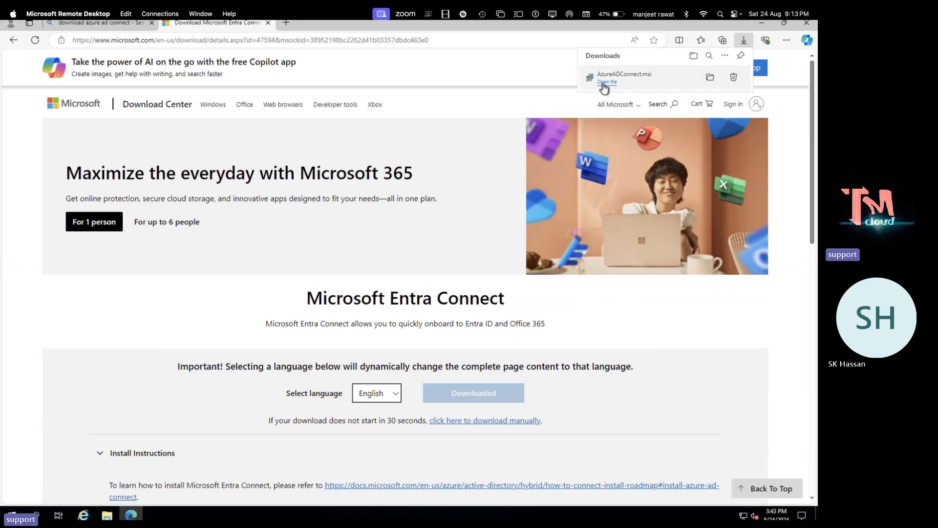
Close Edge, agree to the license terms, and choose express settings to reach Connect to Azure AD
{"action": "left_click", "coordinate": [807, 23]}
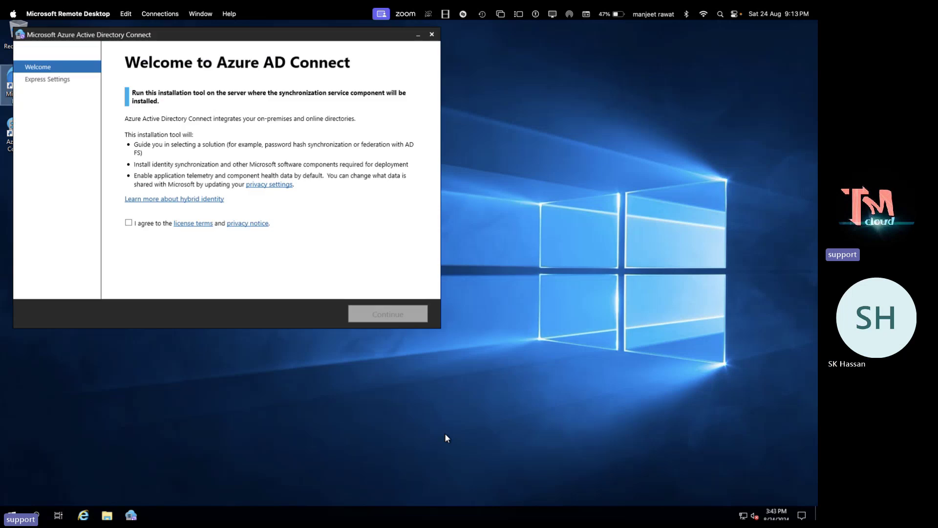
{"action": "left_click", "coordinate": [141, 225]}
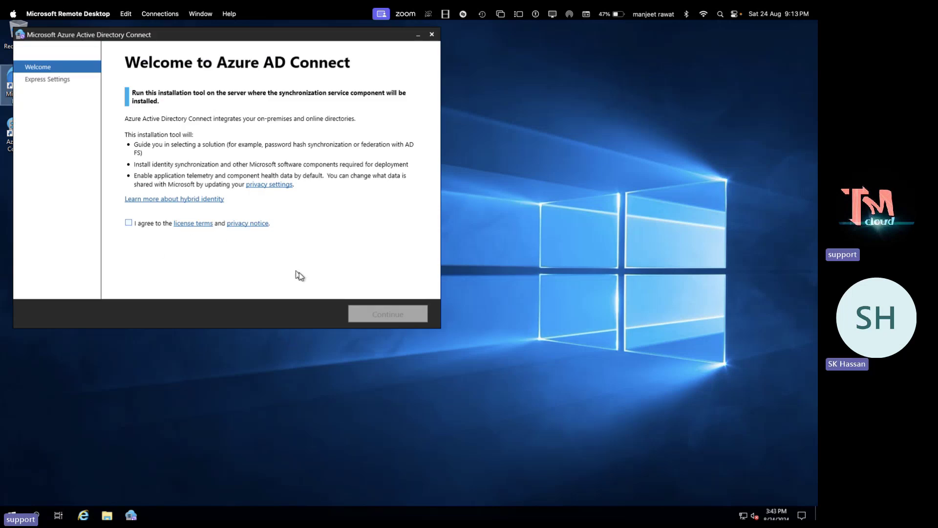
{"action": "left_click", "coordinate": [380, 312]}
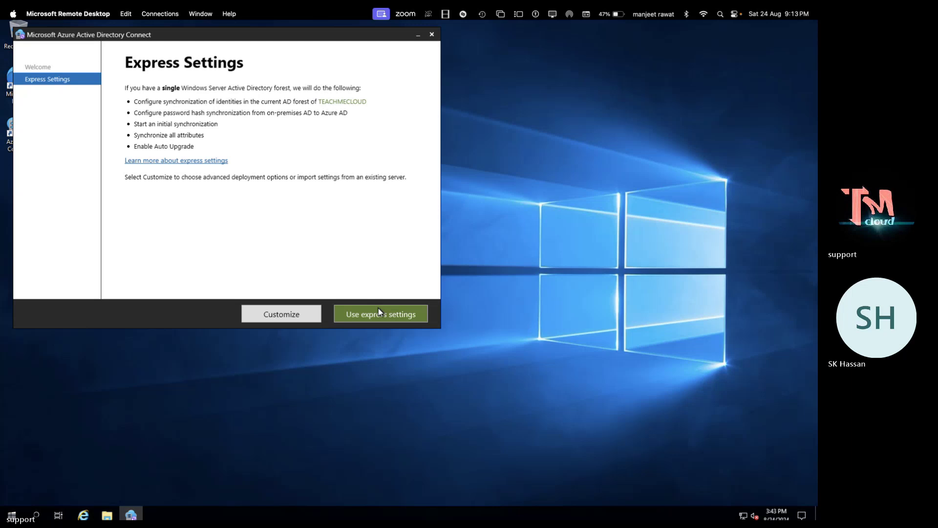
{"action": "left_click", "coordinate": [391, 315]}
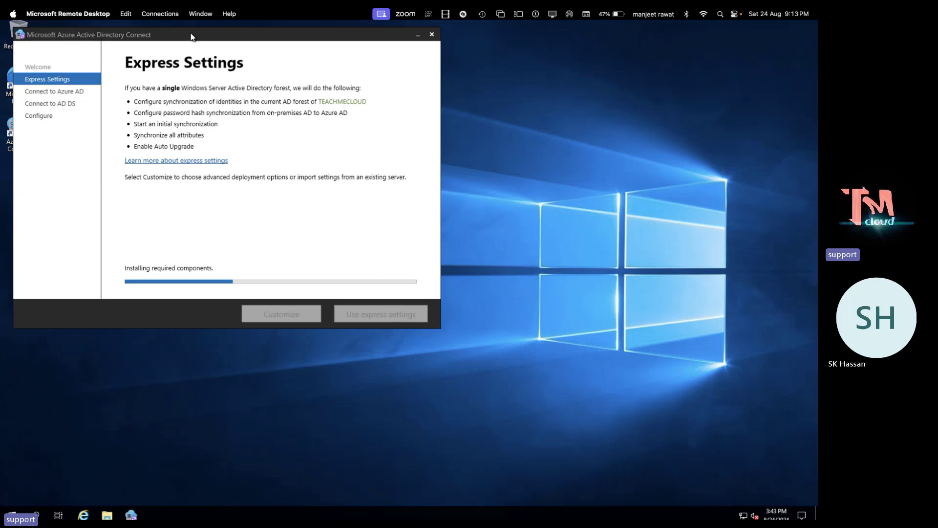
{"action": "left_click_drag", "start_coordinate": [191, 37], "coordinate": [270, 75]}
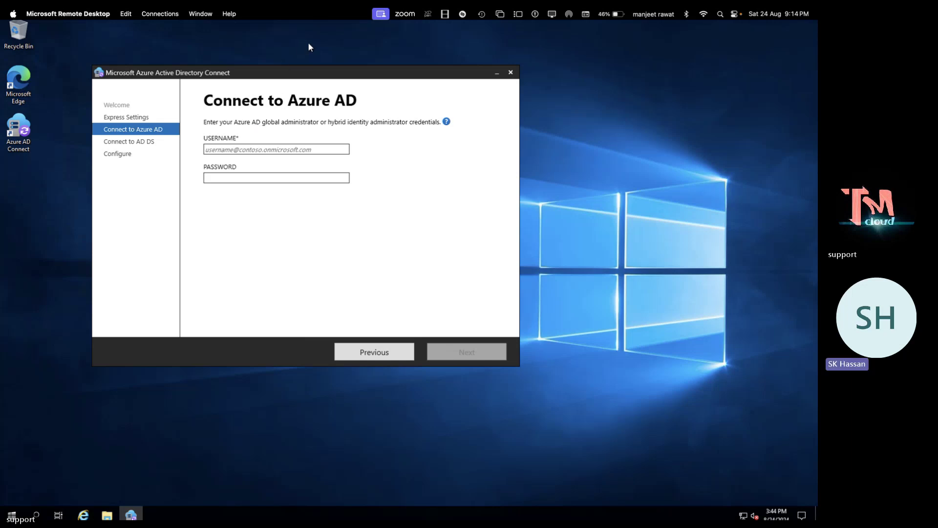
{"action": "left_click", "coordinate": [235, 153]}
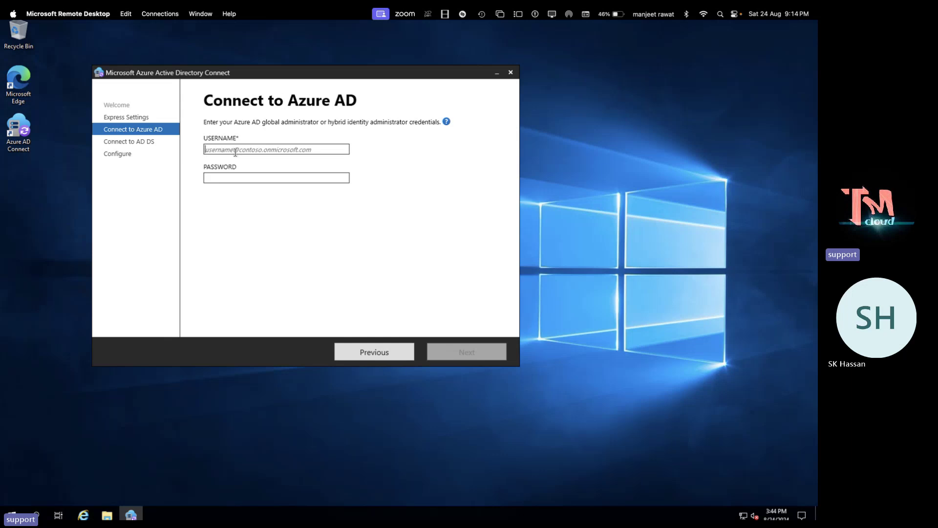
{"action": "key", "text": "ctrl+Right"}
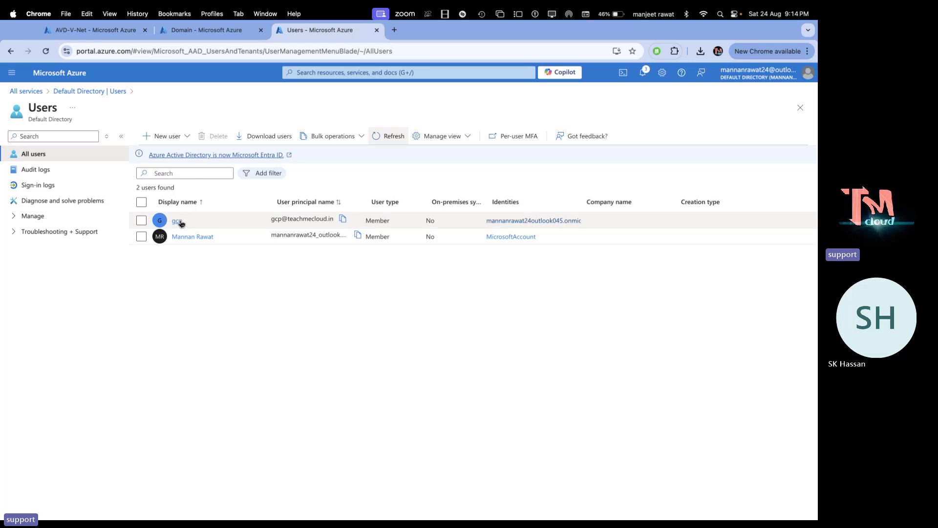
Check the admin user's Assigned roles for Global Administrator, then return to the remote wizard
{"action": "left_click", "coordinate": [178, 222]}
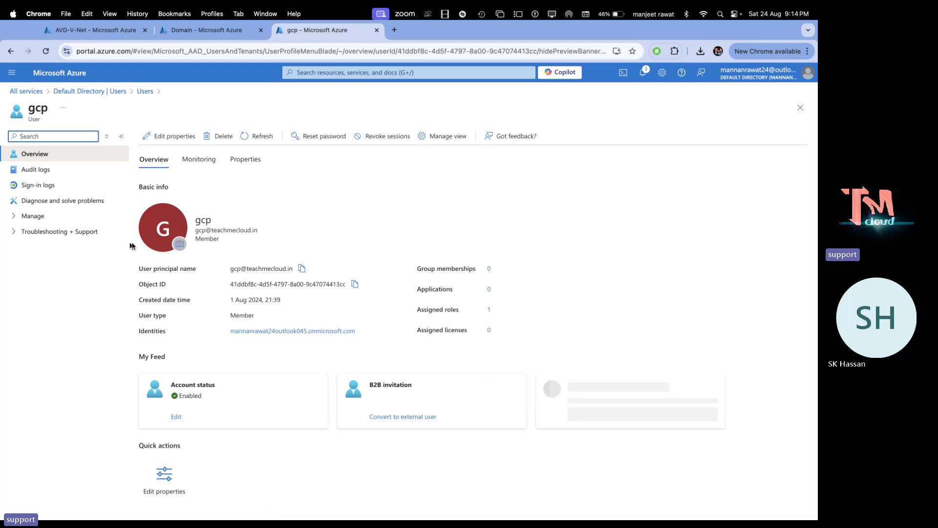
{"action": "left_click", "coordinate": [24, 216]}
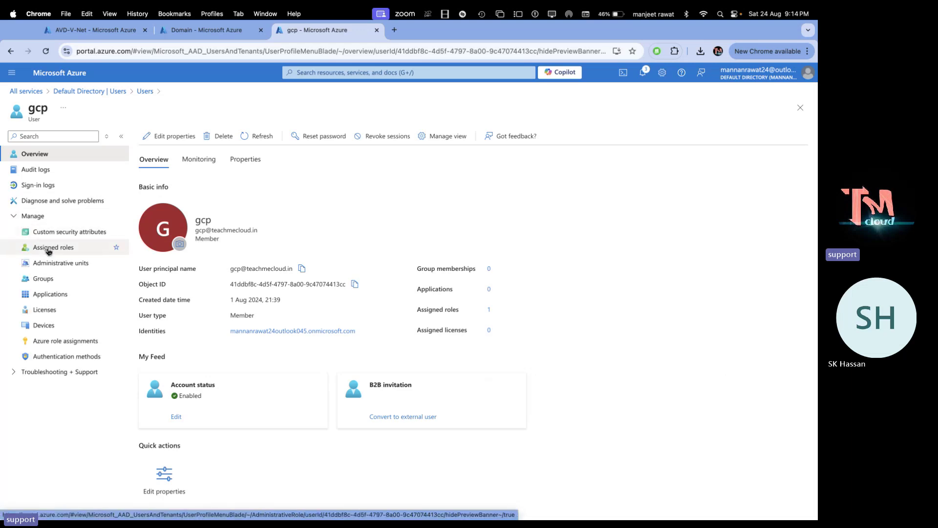
{"action": "left_click", "coordinate": [48, 251]}
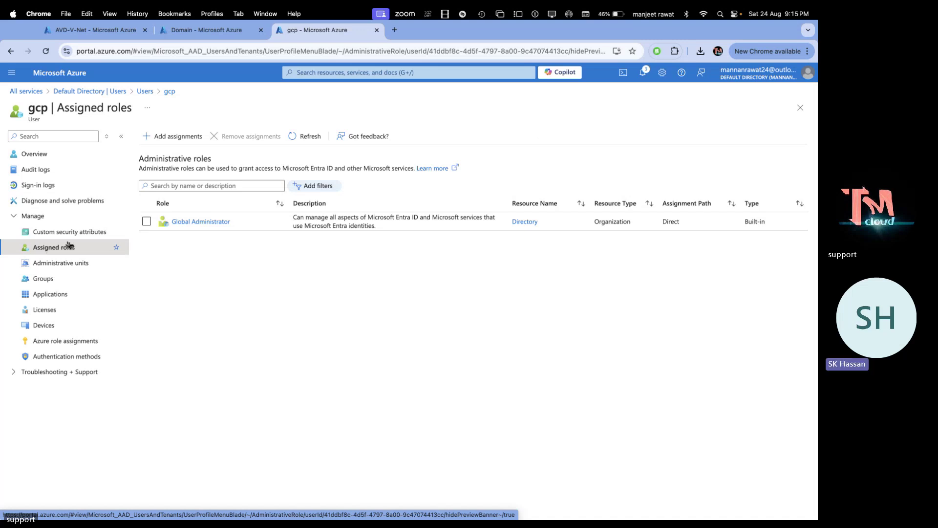
{"action": "key", "text": "ctrl+Right"}
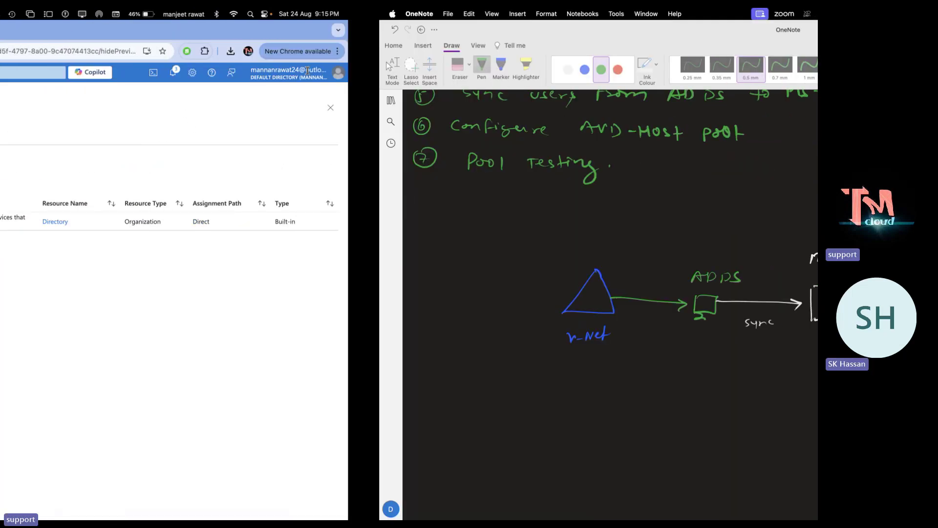
{"action": "key", "text": "ctrl+Right"}
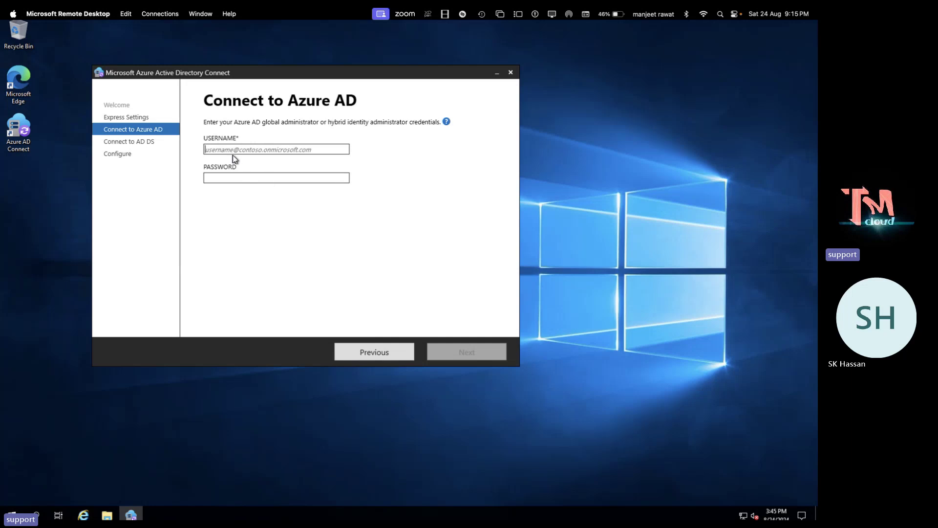
Enter the Azure global administrator's username and password on Connect to Azure AD and connect
{"action": "left_click", "coordinate": [231, 151]}
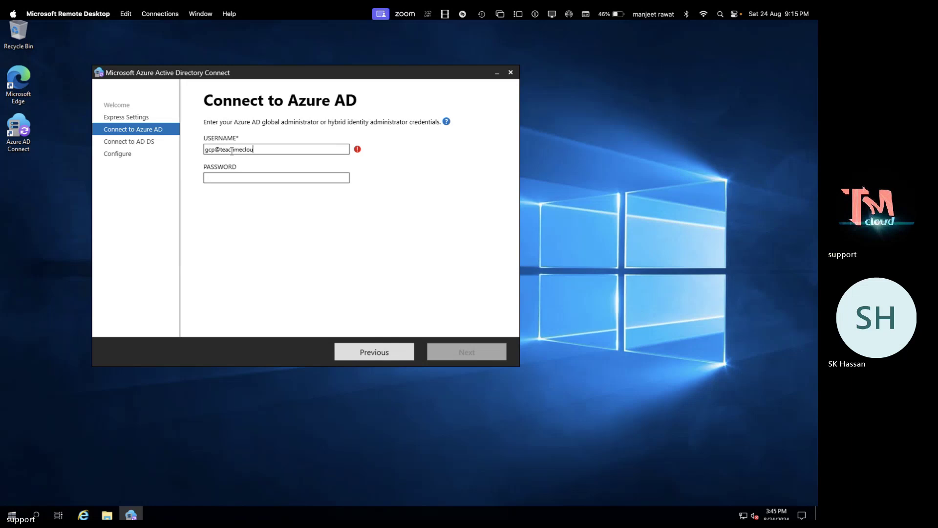
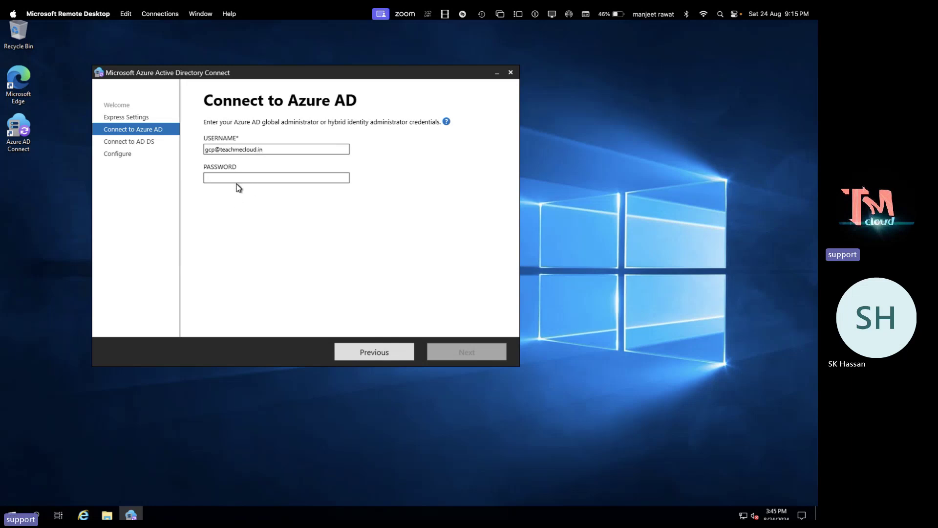
{"action": "left_click", "coordinate": [237, 176]}
{"action": "type", "text": "•••••"}
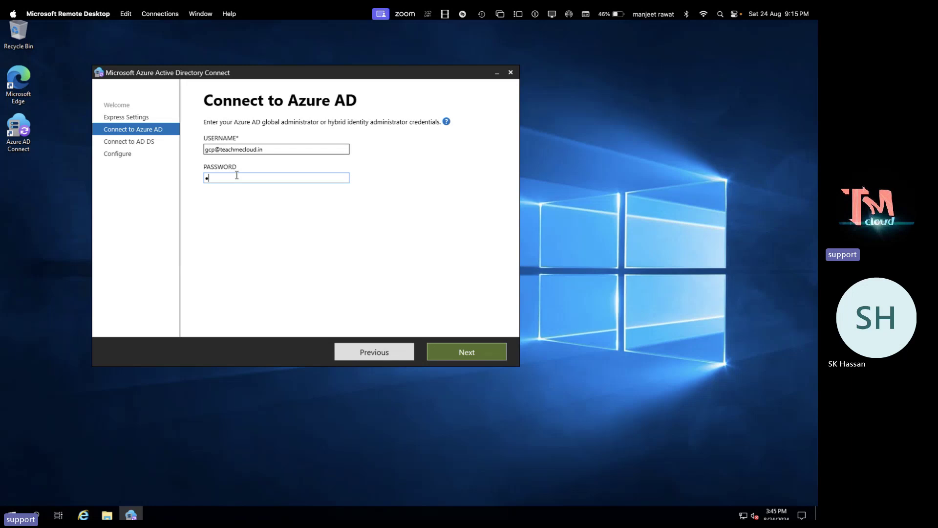
{"action": "type", "text": "••••"}
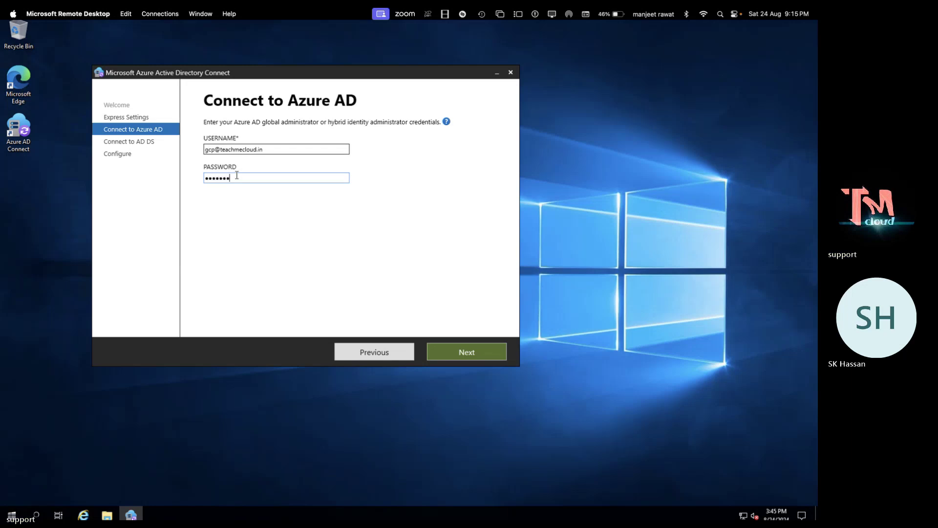
{"action": "key", "text": "Return"}
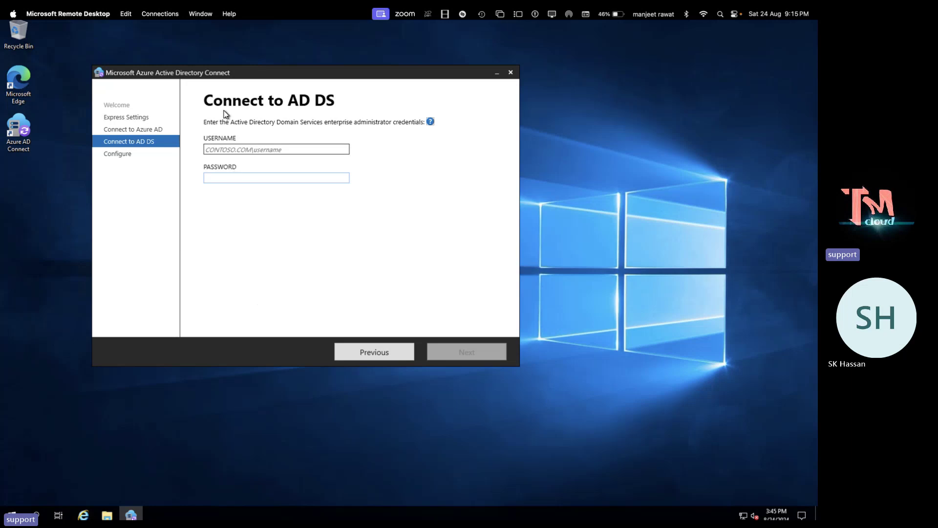
Enter the enterprise admin's DOMAIN\username and password, validate, and start the sync configuration
{"action": "left_click", "coordinate": [227, 149]}
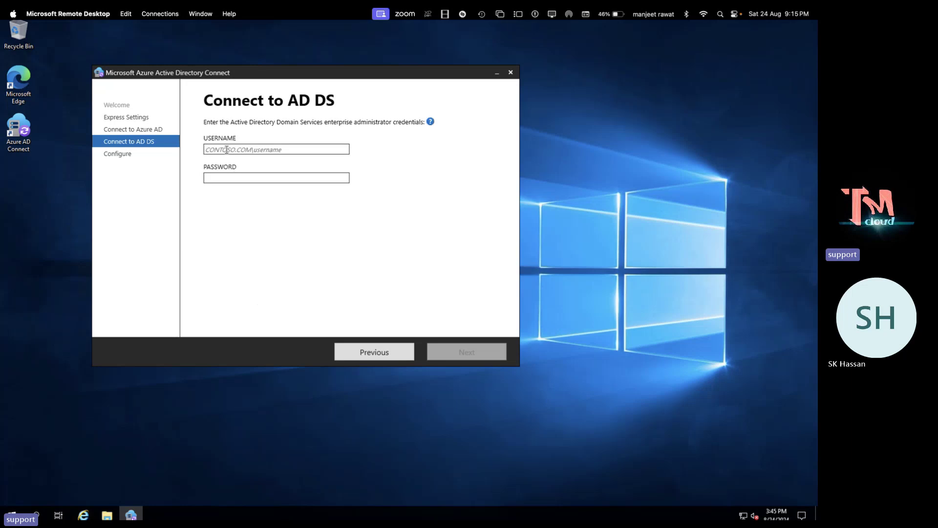
{"action": "type", "text": "Teachmicloud.in\\web"}
{"action": "key", "text": "Tab"}
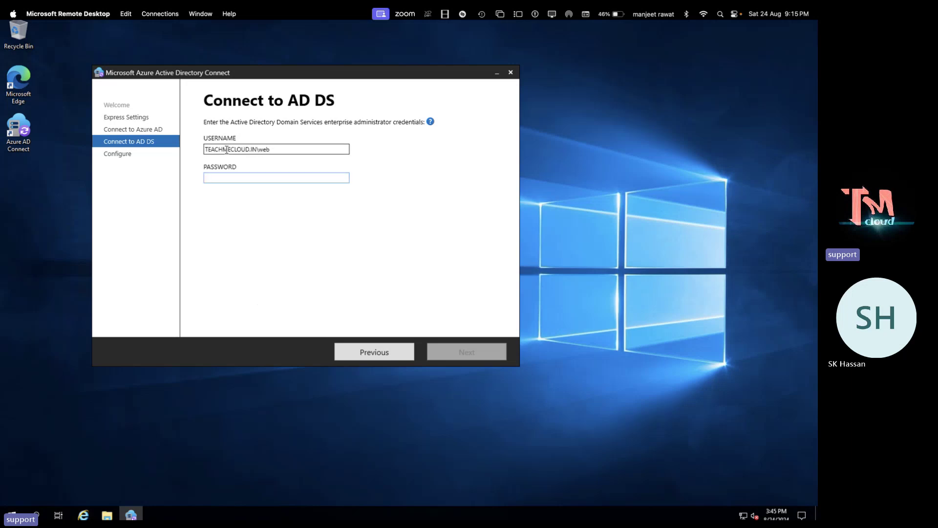
{"action": "type", "text": "*****"}
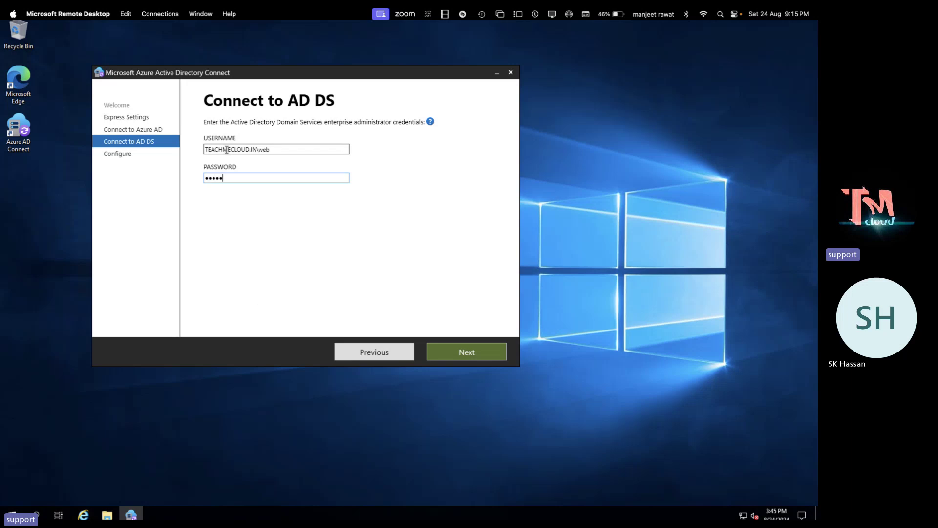
{"action": "type", "text": "*******"}
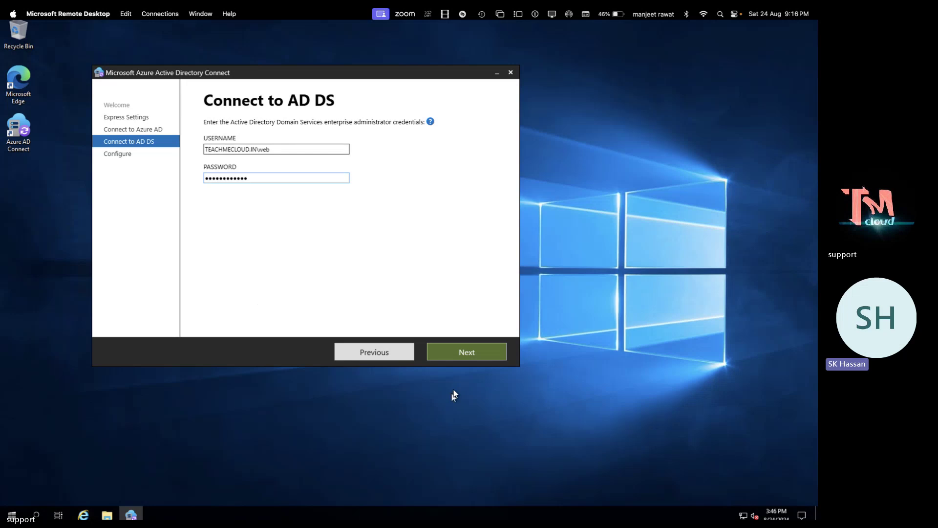
{"action": "left_click", "coordinate": [469, 358]}
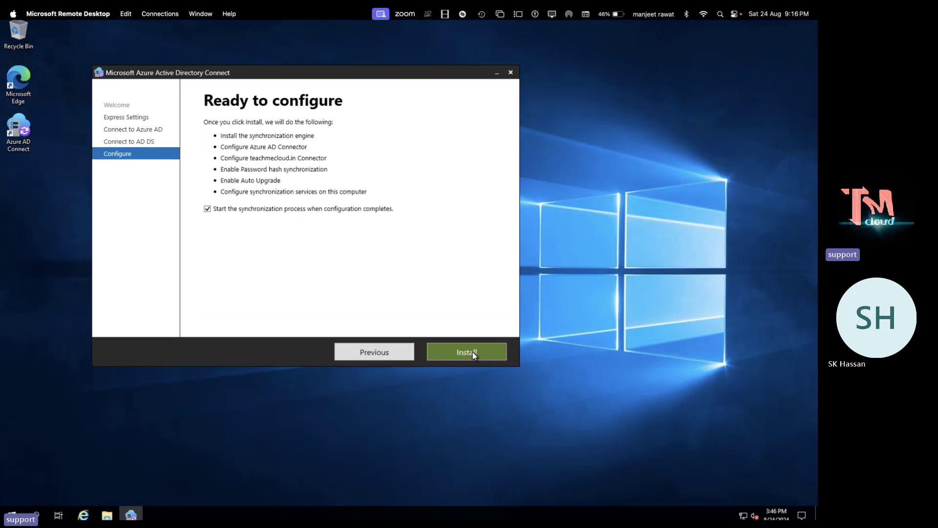
{"action": "left_click", "coordinate": [472, 353]}
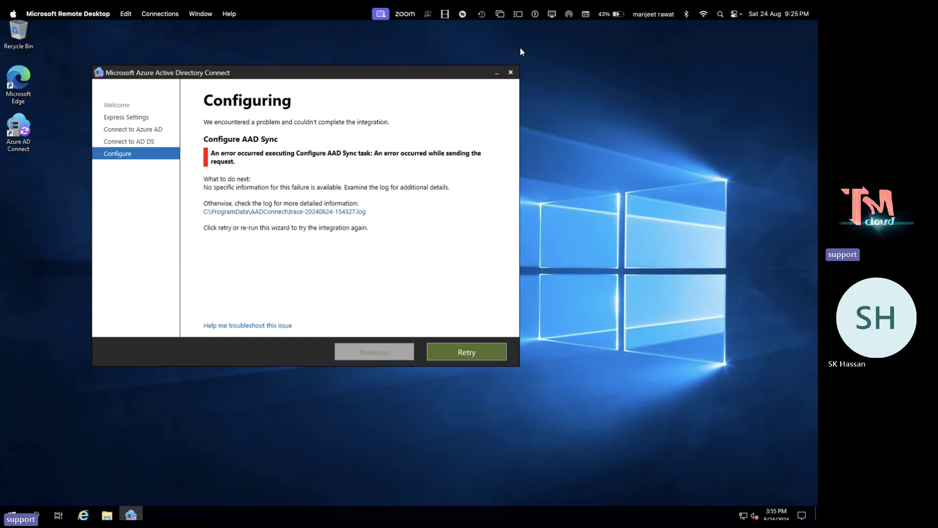
Cycle through the Remote Desktop, portal and Teams spaces, ending on the Mac desktop
{"action": "key", "text": "ctrl+Left"}
{"action": "key", "text": "ctrl+Left"}
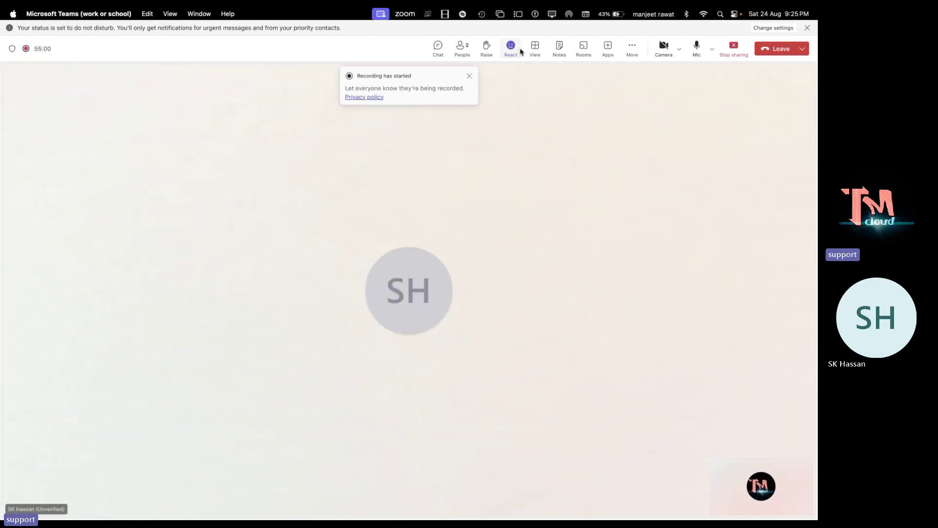
{"action": "key", "text": "ctrl+Right"}
{"action": "key", "text": "ctrl+Right"}
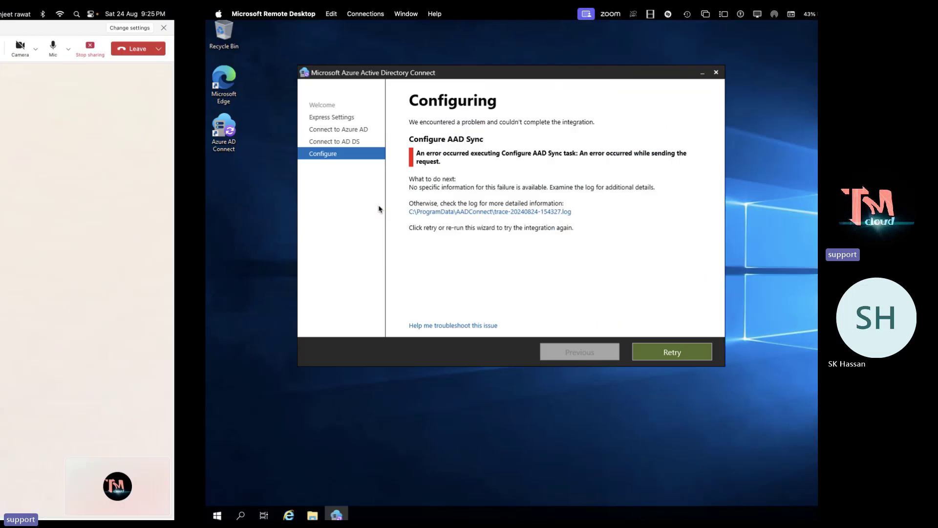
{"action": "key", "text": "ctrl+Right"}
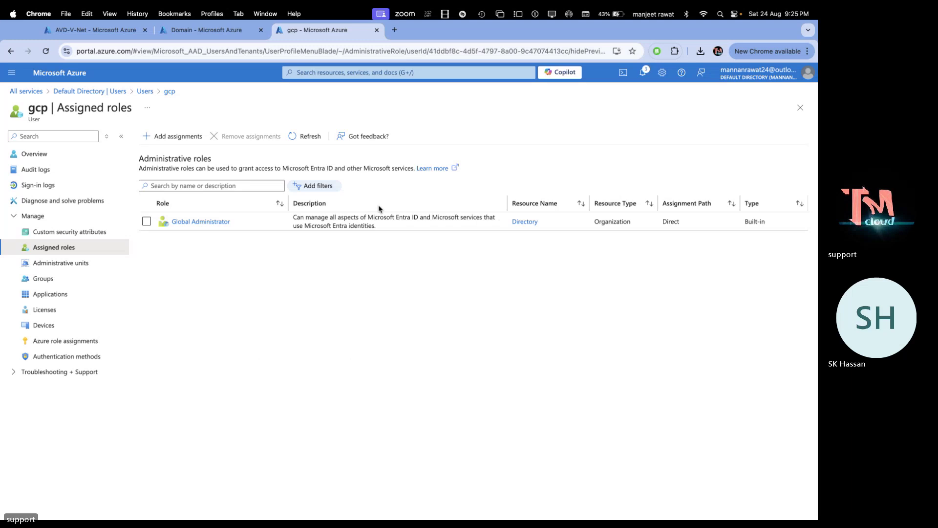
{"action": "key", "text": "ctrl+Left"}
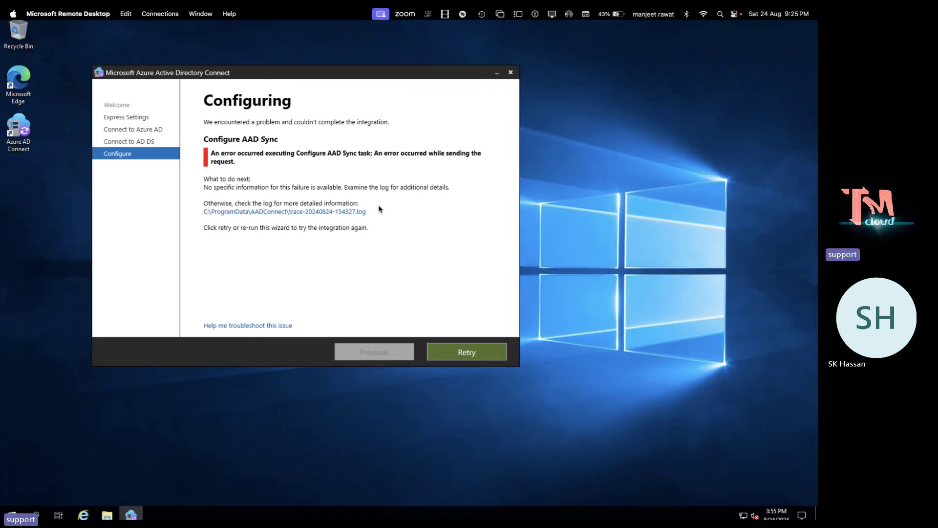
{"action": "key", "text": "ctrl+Left"}
{"action": "key", "text": "ctrl+Left"}
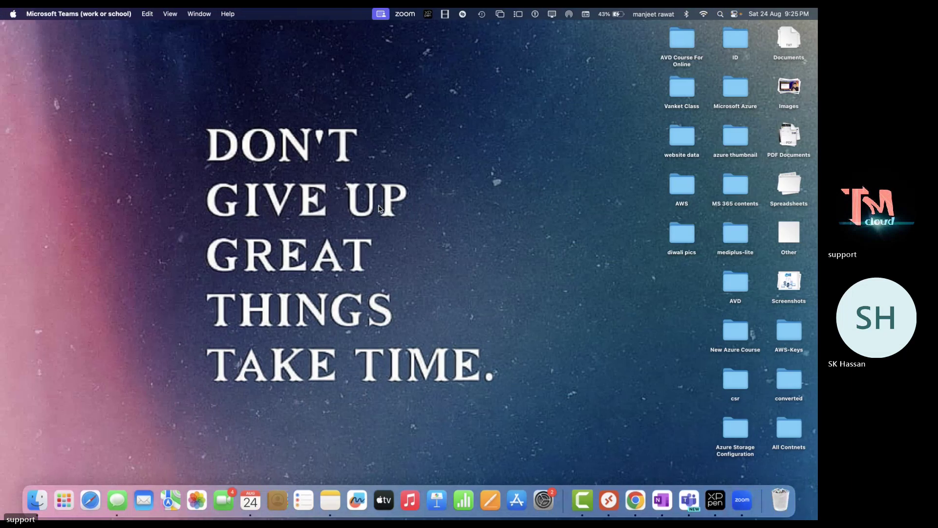
{"action": "key", "text": "ctrl+Right"}
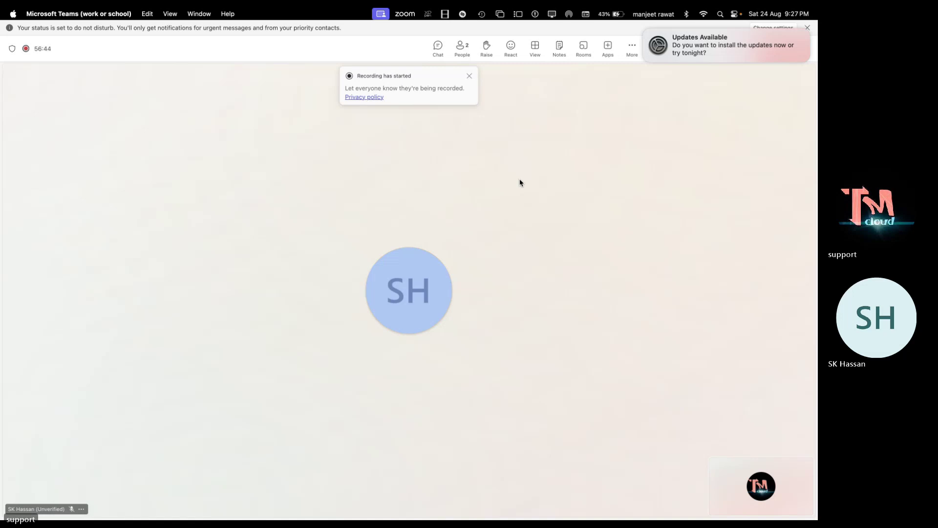
{"action": "key", "text": "F11"}
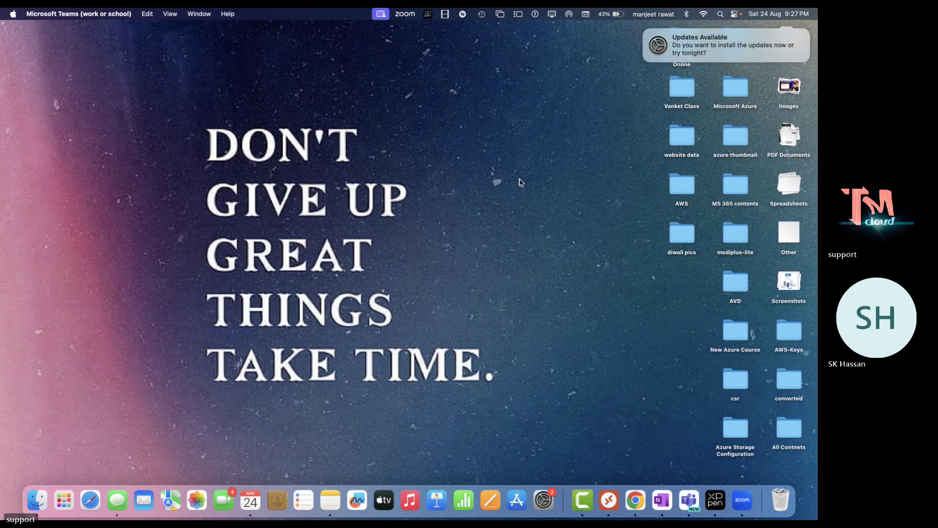
Switch spaces from the remote session past the meeting to the Mac desktop
{"action": "key", "text": "F11"}
{"action": "key", "text": "F11"}
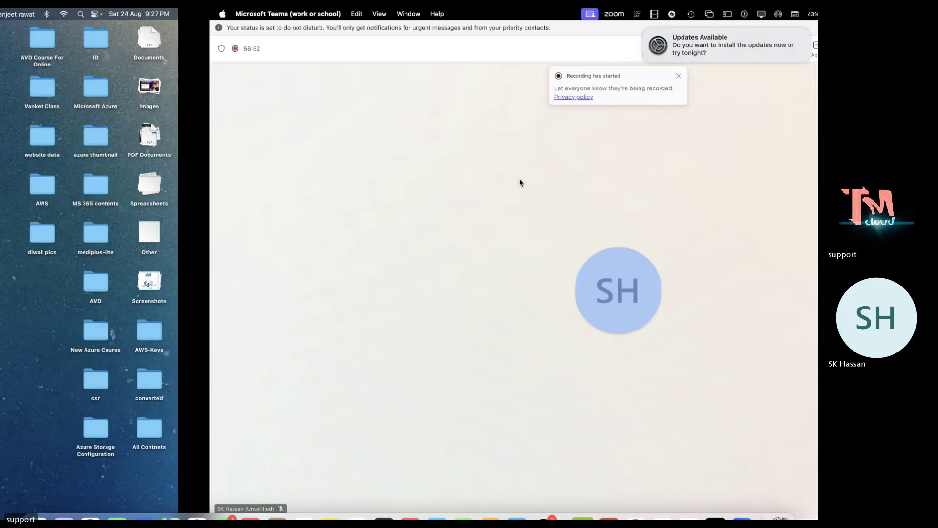
{"action": "left_click", "coordinate": [608, 500]}
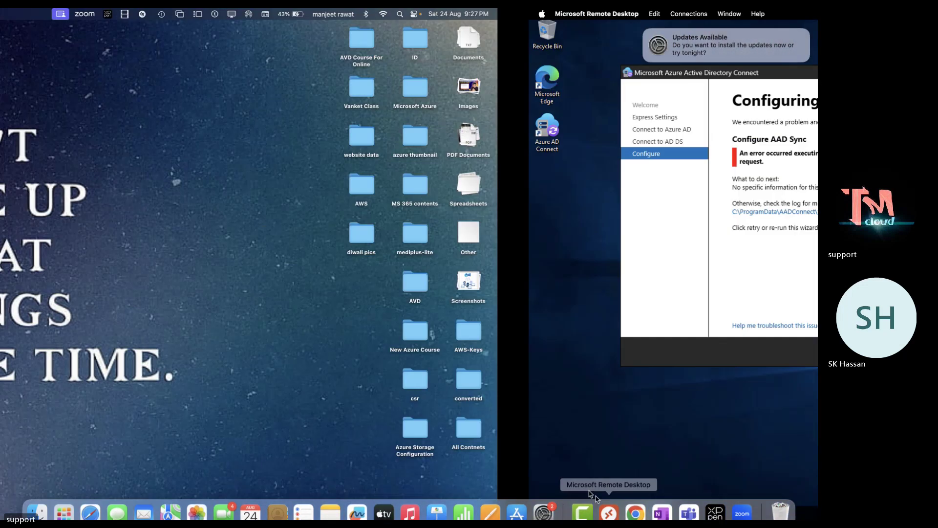
{"action": "key", "text": "ctrl+Left"}
{"action": "key", "text": "ctrl+Left"}
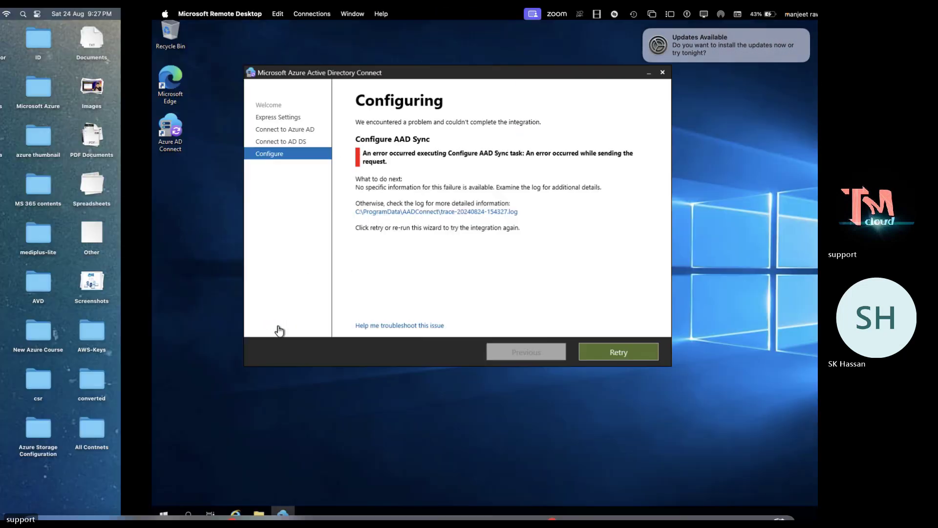
{"action": "key", "text": "ctrl+Left"}
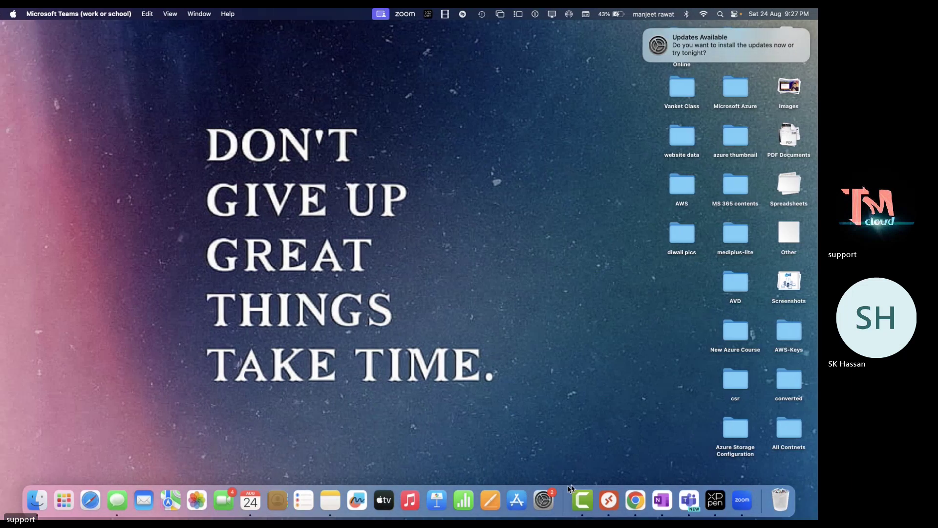
Connect to 192.168.1.13 from the Domain list, close cmd, and open the TLS script file
{"action": "right_click", "coordinate": [609, 501]}
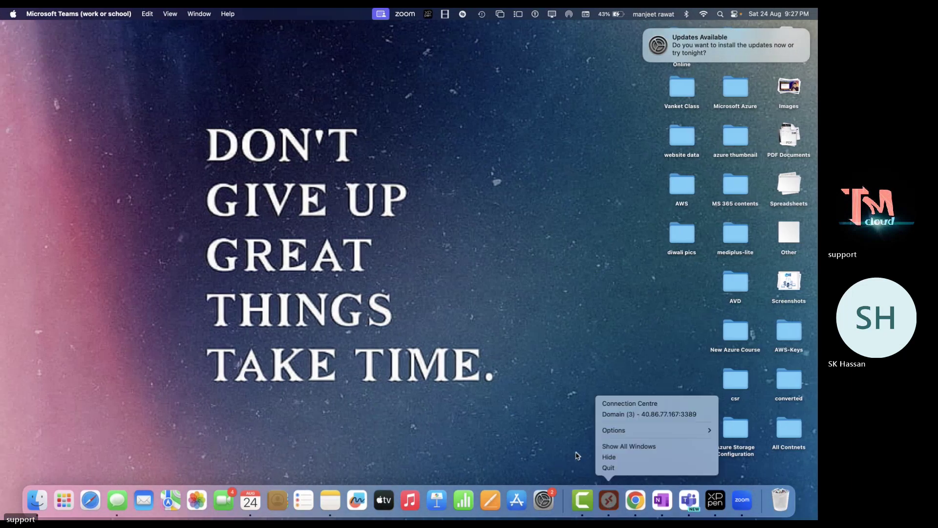
{"action": "left_click", "coordinate": [641, 415]}
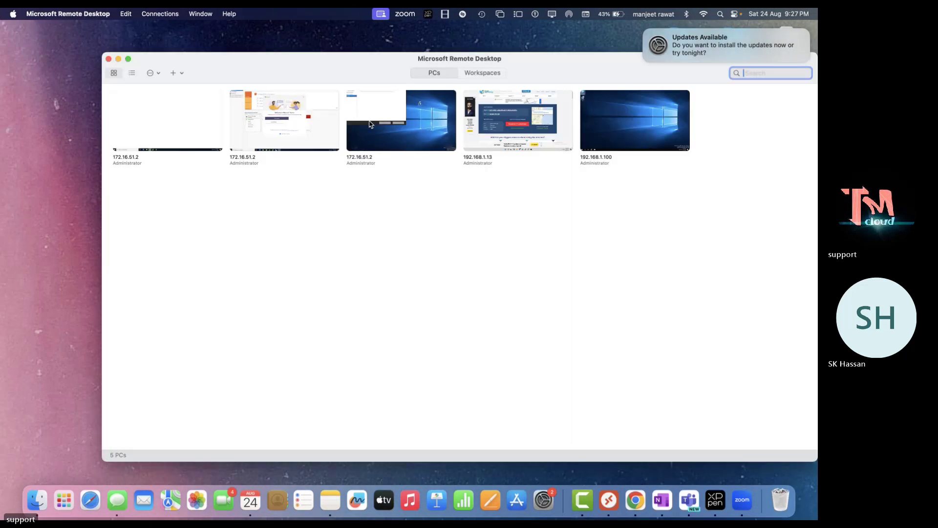
{"action": "double_click", "coordinate": [489, 122]}
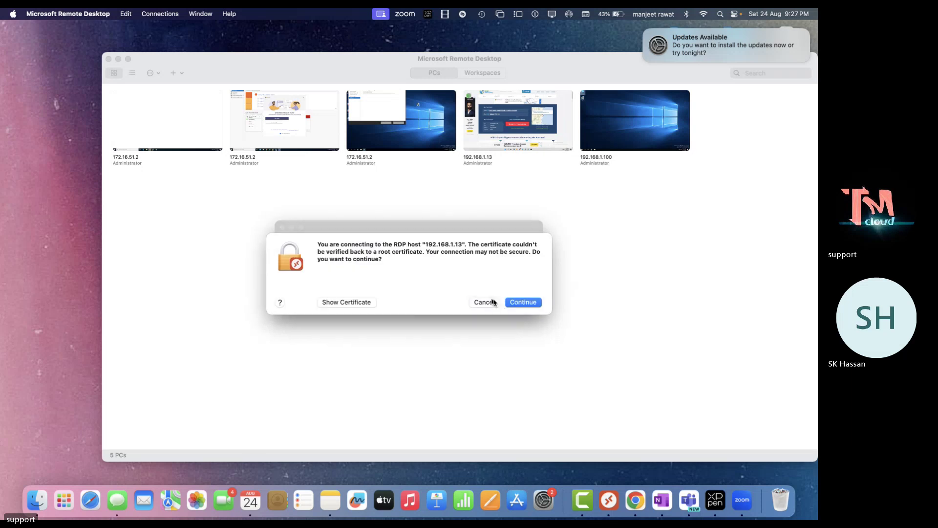
{"action": "left_click", "coordinate": [514, 304]}
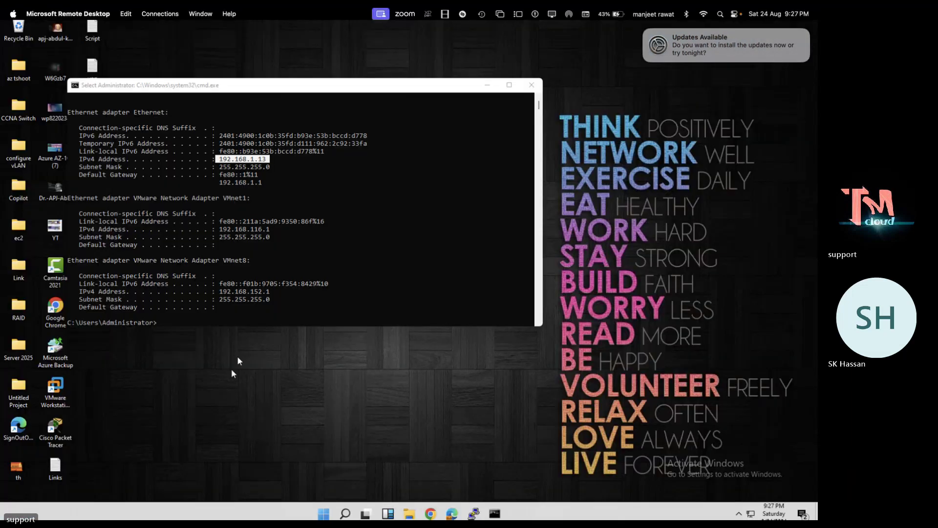
{"action": "left_click", "coordinate": [532, 86]}
{"action": "double_click", "coordinate": [94, 271]}
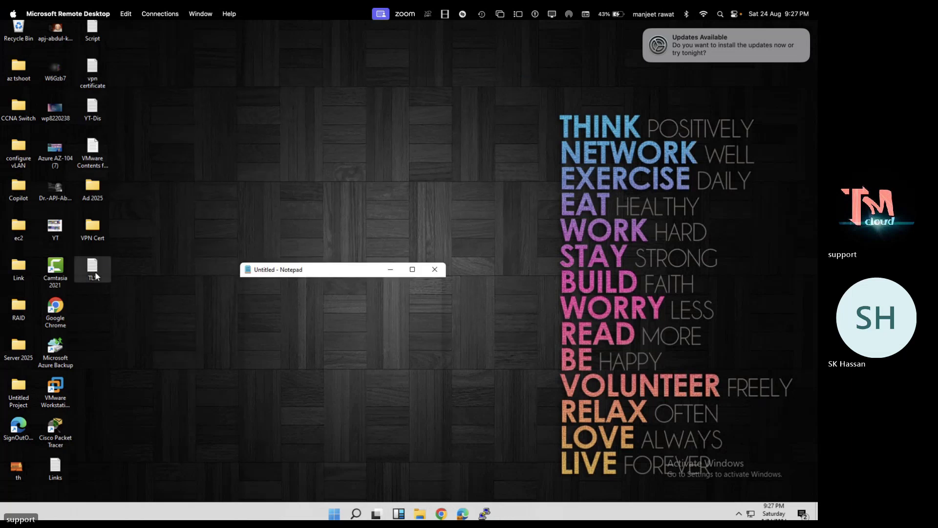
Maximize Notepad and copy the entire TLS 1.2 PowerShell script
{"action": "left_click", "coordinate": [414, 269]}
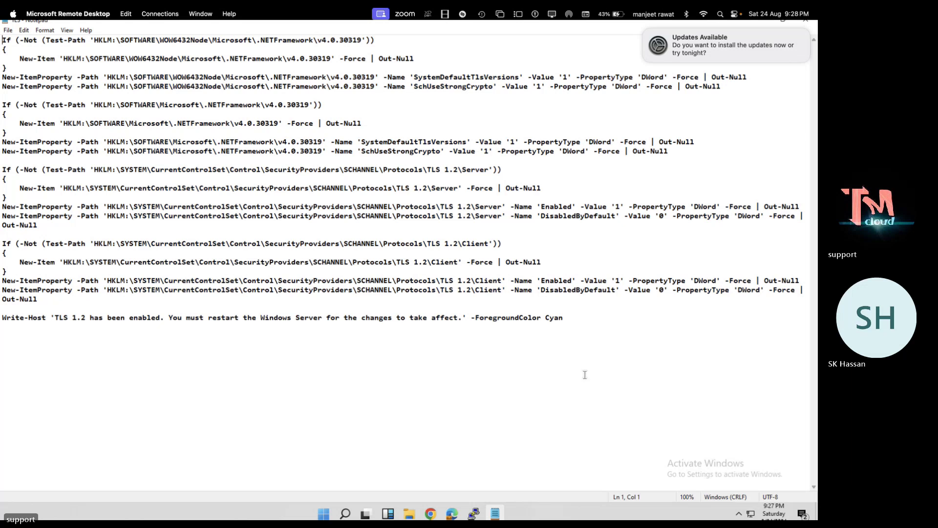
{"action": "left_click_drag", "start_coordinate": [565, 317], "coordinate": [2, 40]}
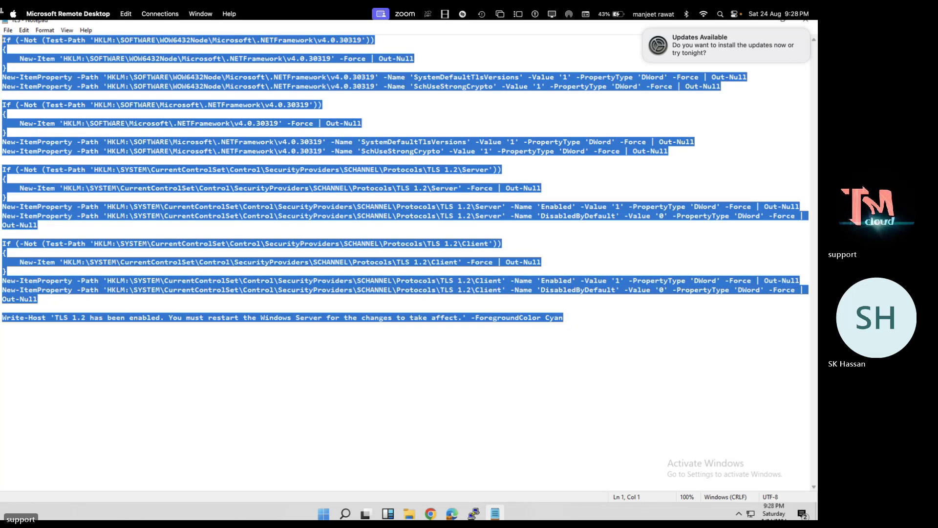
{"action": "right_click", "coordinate": [105, 40]}
{"action": "left_click", "coordinate": [125, 70]}
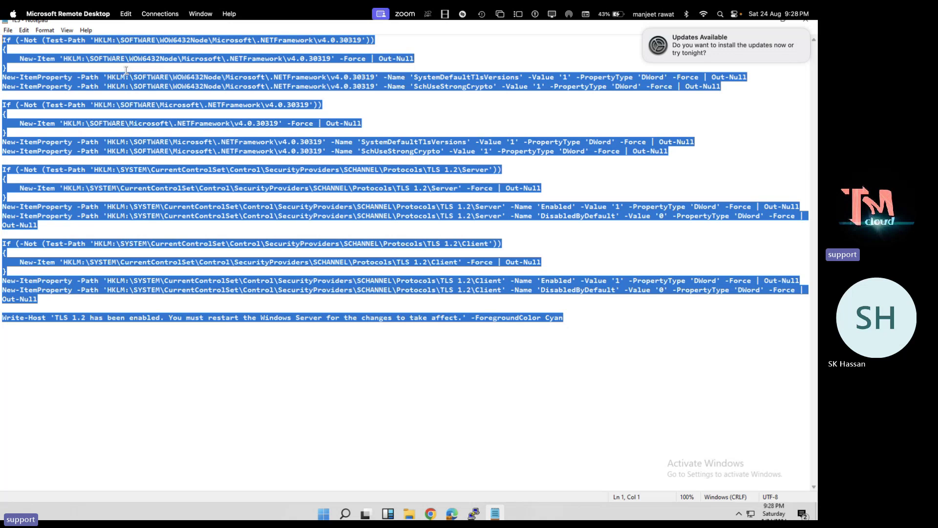
Switch spaces over to the domain controller session showing the sync error
{"action": "key", "text": "ctrl+Left"}
{"action": "key", "text": "ctrl+Right"}
{"action": "key", "text": "ctrl+Left"}
{"action": "key", "text": "ctrl+Right"}
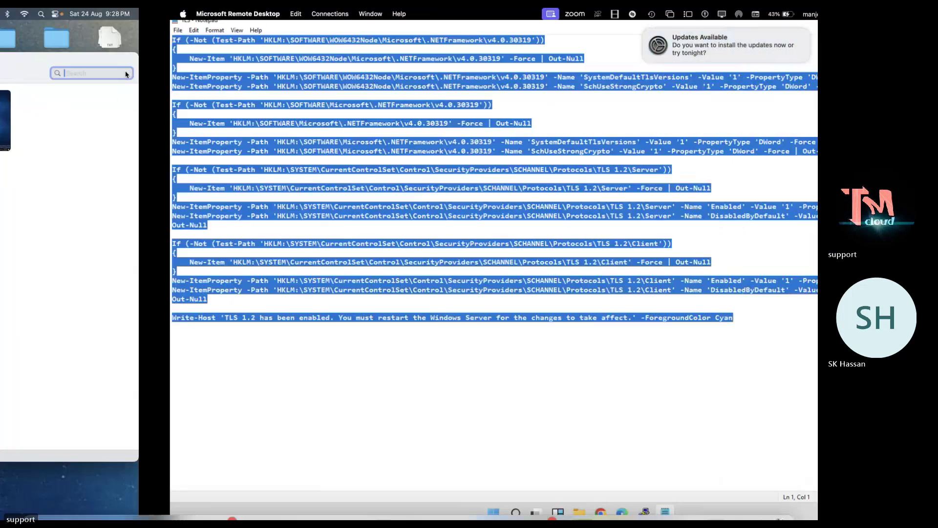
{"action": "key", "text": "ctrl+Left"}
{"action": "key", "text": "ctrl+Right"}
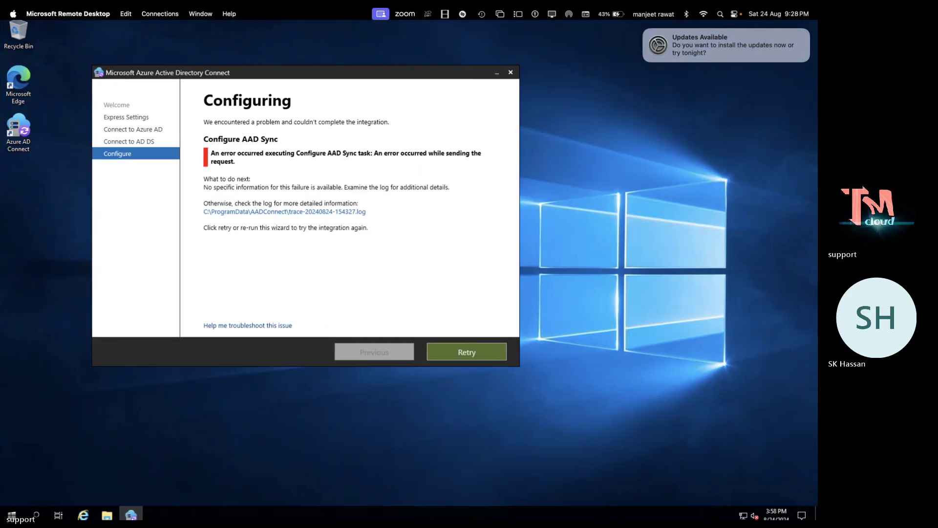
Launch Notepad through Run and paste the TLS 1.2 script into it
{"action": "right_click", "coordinate": [12, 514]}
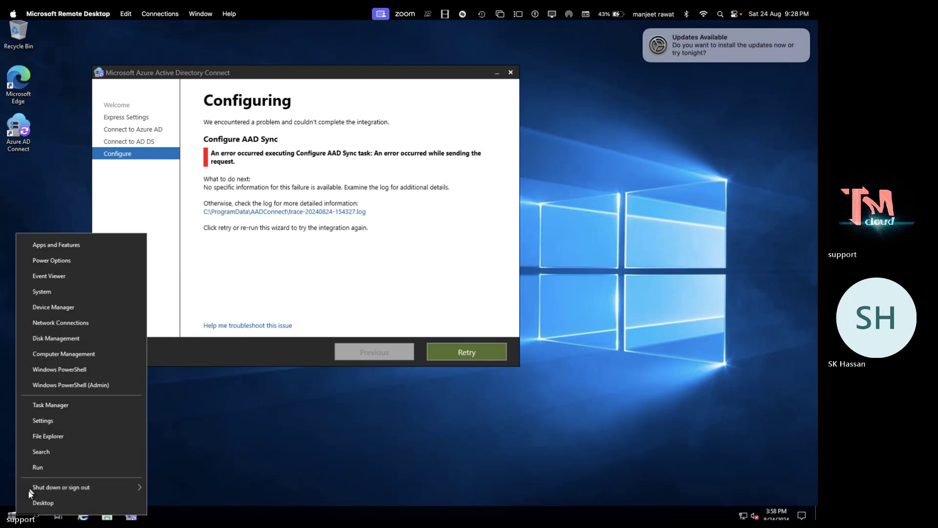
{"action": "left_click", "coordinate": [41, 468]}
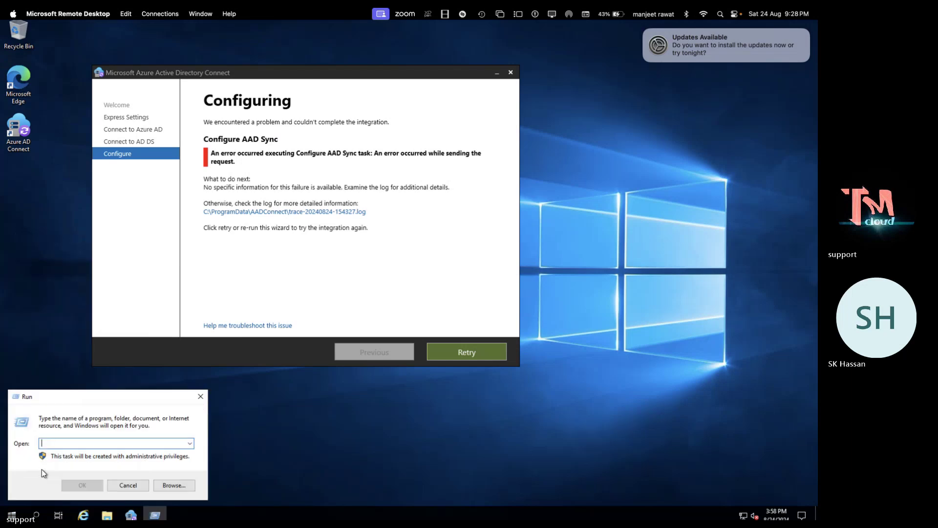
{"action": "type", "text": "notep"}
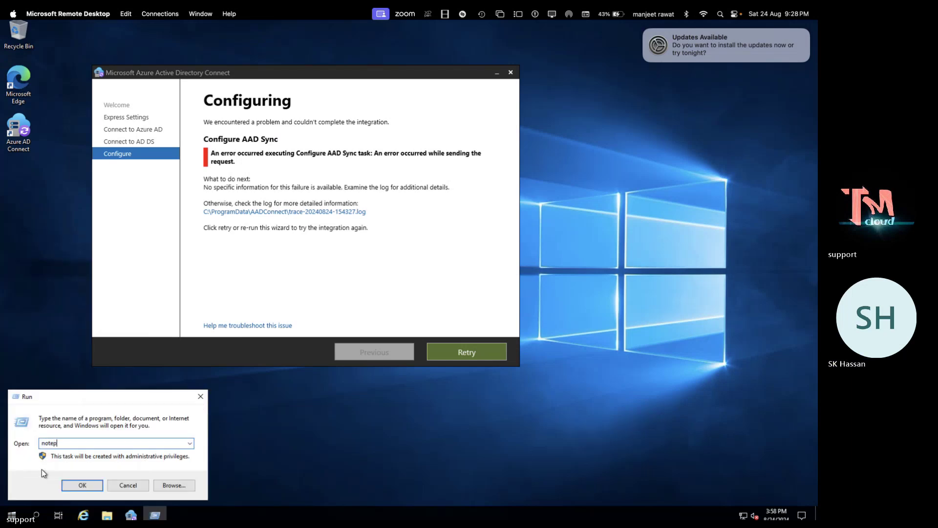
{"action": "type", "text": "ad"}
{"action": "left_click", "coordinate": [82, 485]}
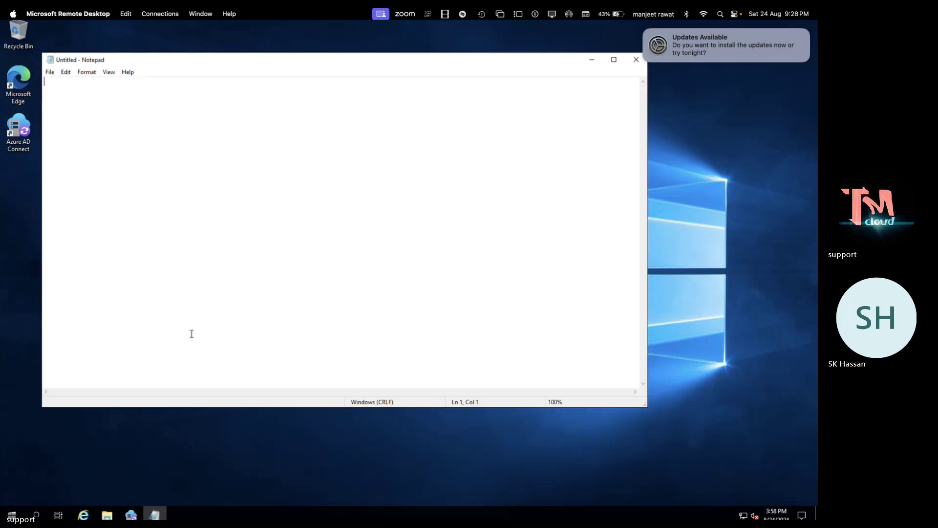
{"action": "key", "text": "ctrl+v"}
{"action": "left_click", "coordinate": [467, 326]}
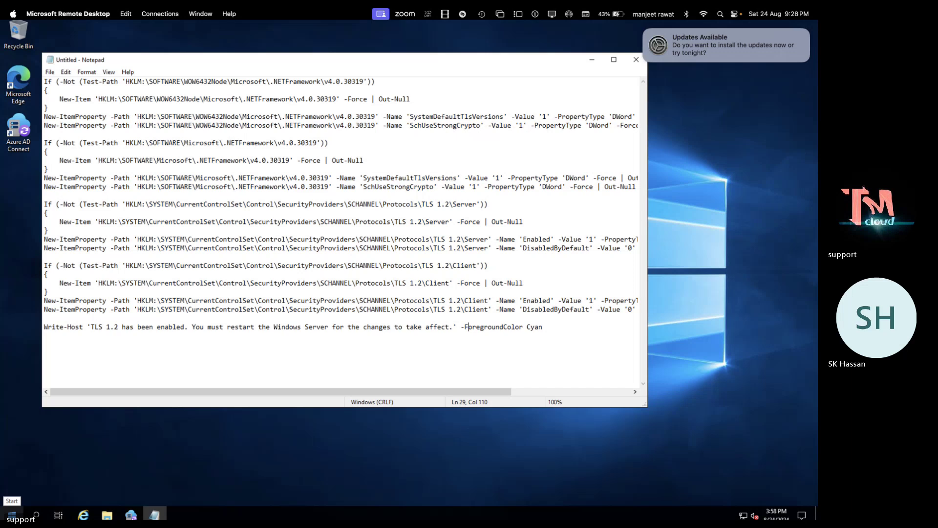
{"action": "left_click", "coordinate": [11, 514]}
Paste and run the TLS 1.2 script in administrator Windows PowerShell, then close PowerShell
{"action": "left_click", "coordinate": [36, 516]}
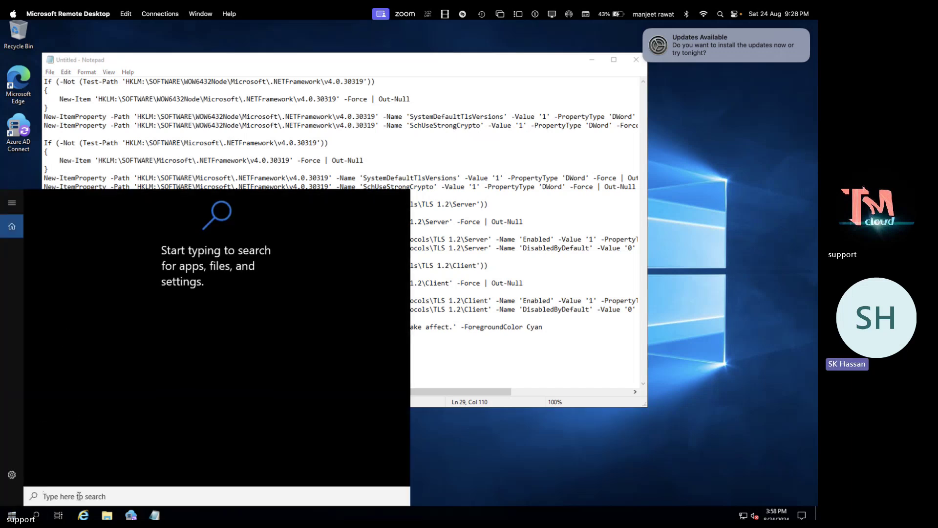
{"action": "type", "text": "p"}
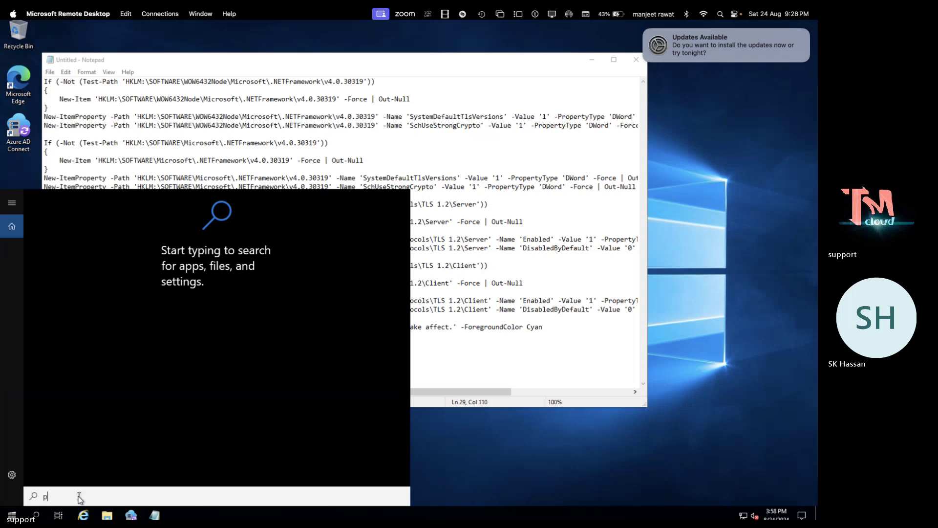
{"action": "type", "text": "ower"}
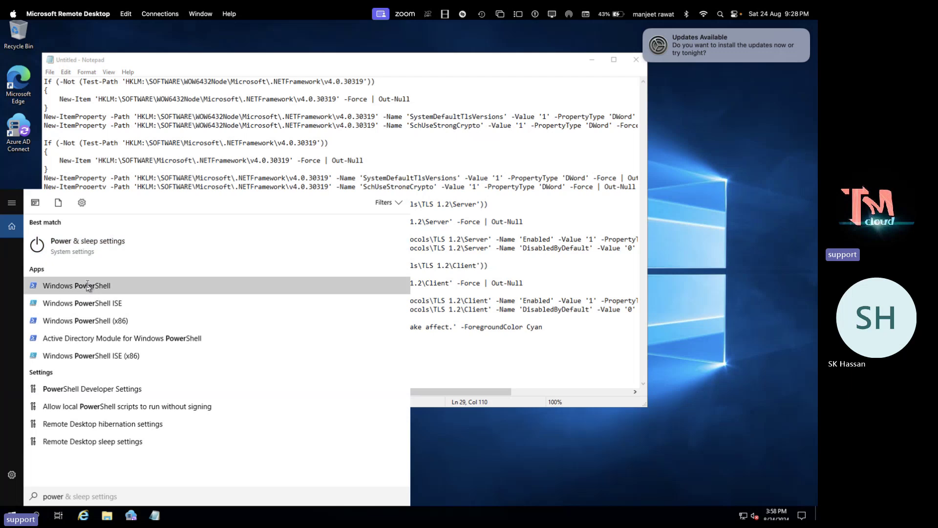
{"action": "left_click", "coordinate": [87, 286]}
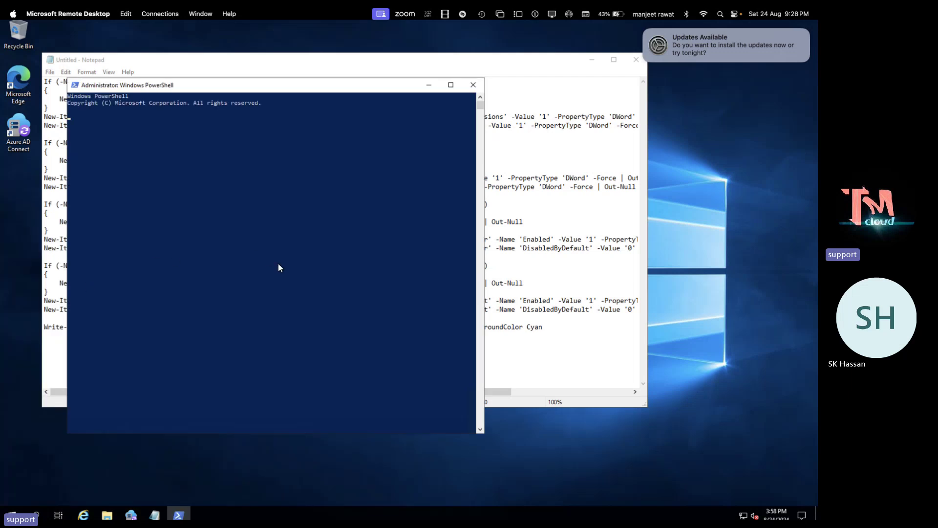
{"action": "right_click", "coordinate": [182, 197]}
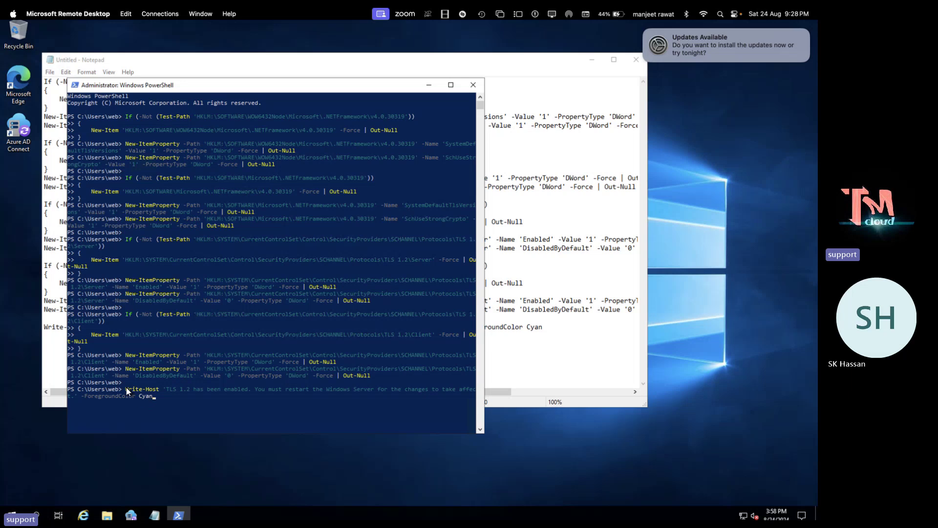
{"action": "left_click_drag", "start_coordinate": [127, 390], "coordinate": [236, 394]}
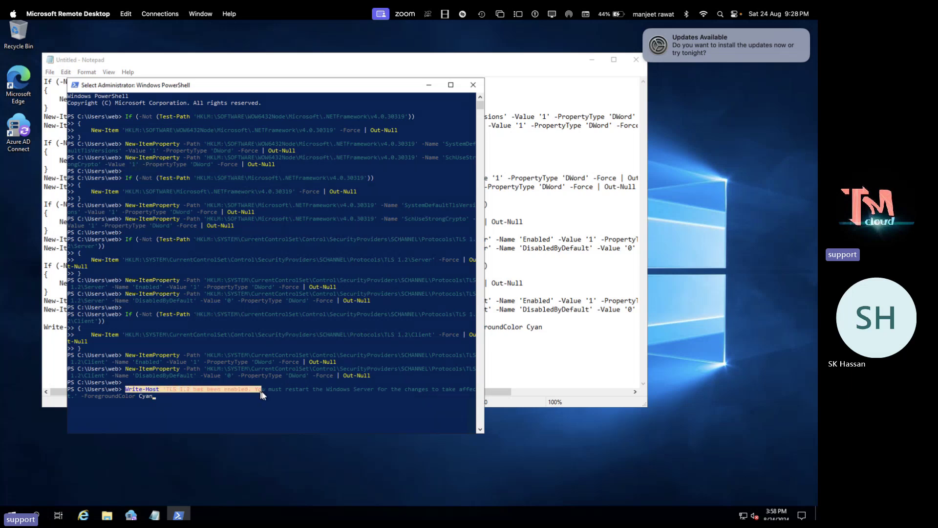
{"action": "left_click", "coordinate": [473, 85]}
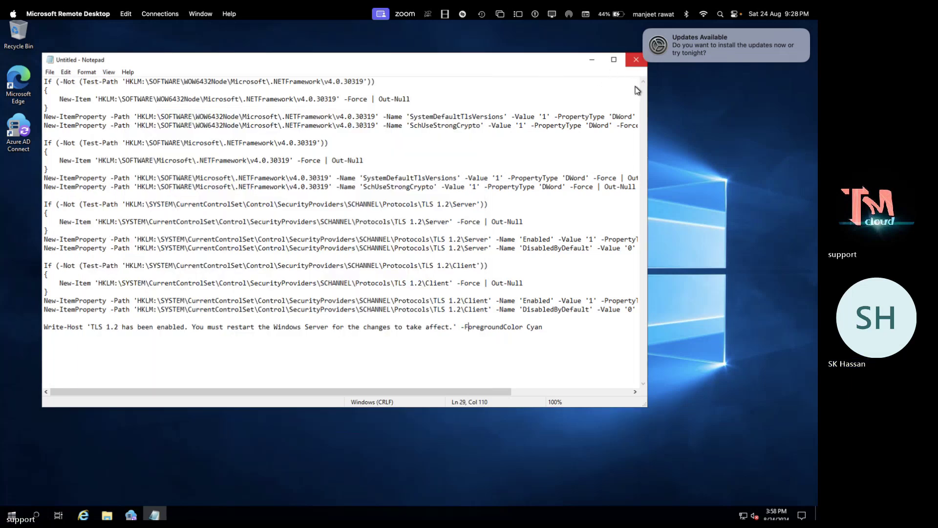
Save the TLS 1.2 script in Notepad as 'tls', then Retry the Azure AD Connect configuration
{"action": "left_click", "coordinate": [638, 59]}
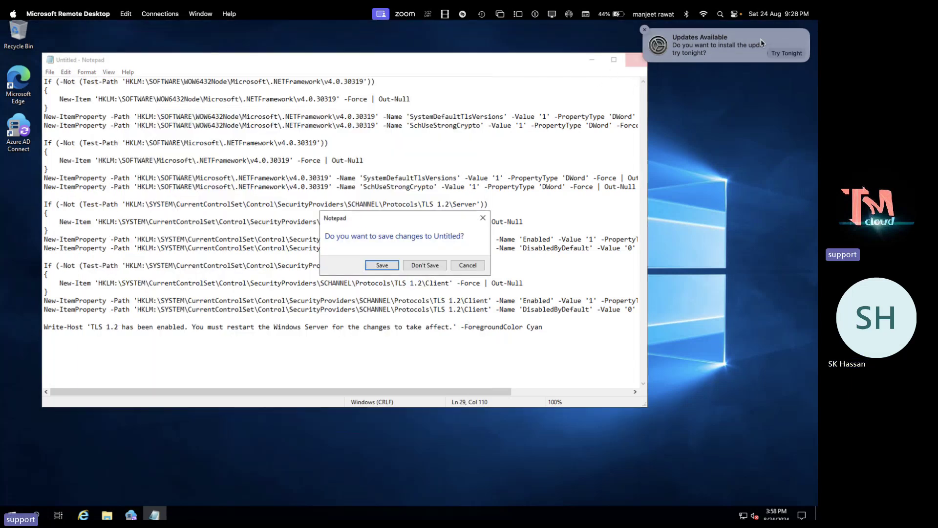
{"action": "left_click", "coordinate": [382, 265]}
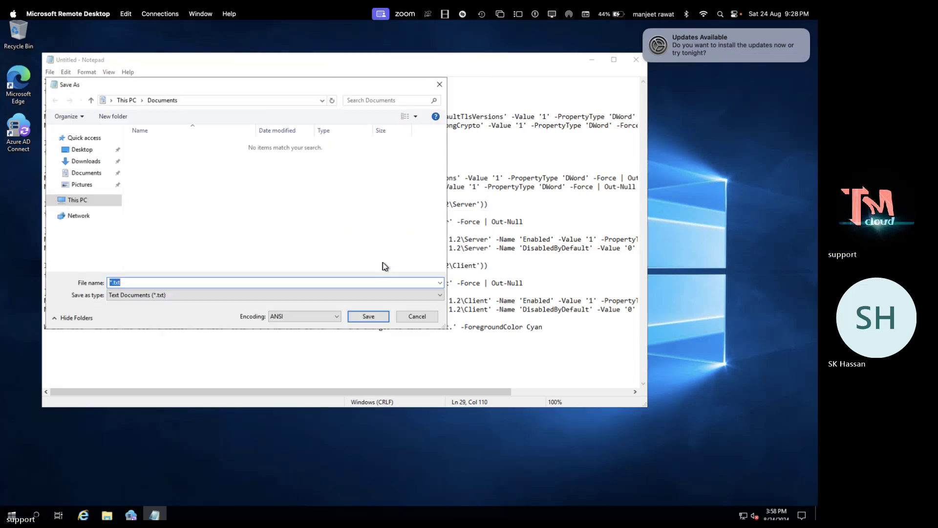
{"action": "type", "text": "tls"}
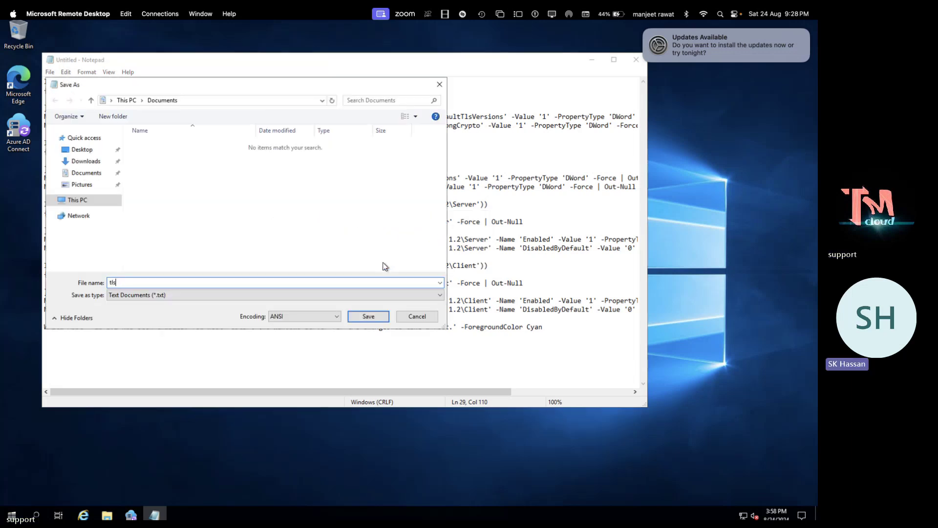
{"action": "key", "text": "Return"}
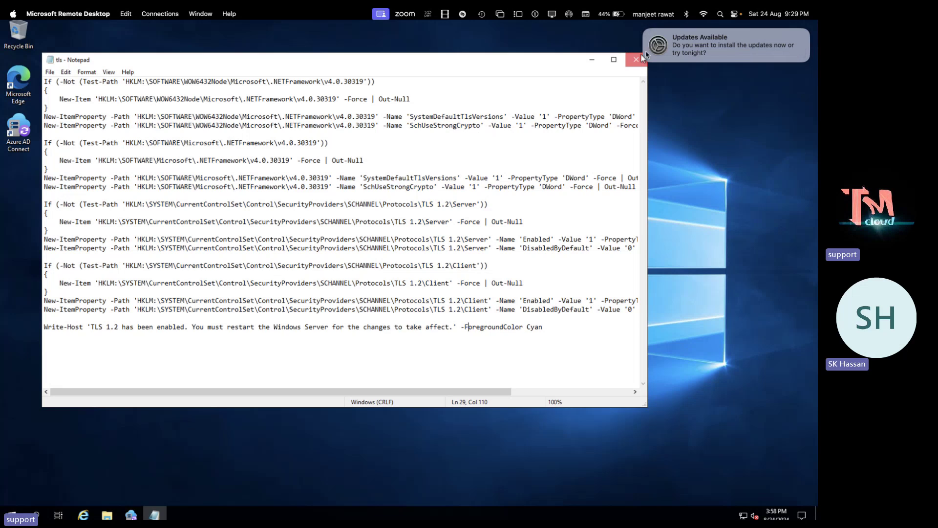
{"action": "left_click", "coordinate": [637, 60]}
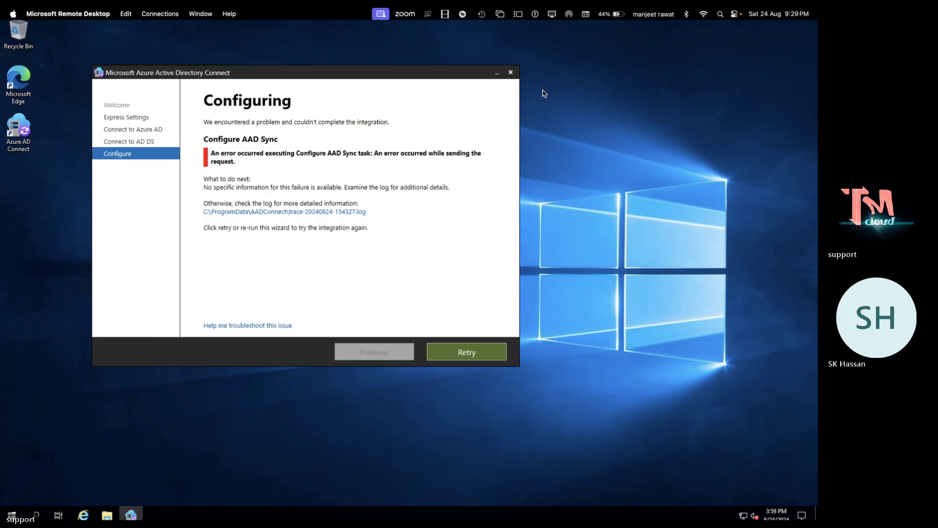
{"action": "left_click", "coordinate": [466, 353]}
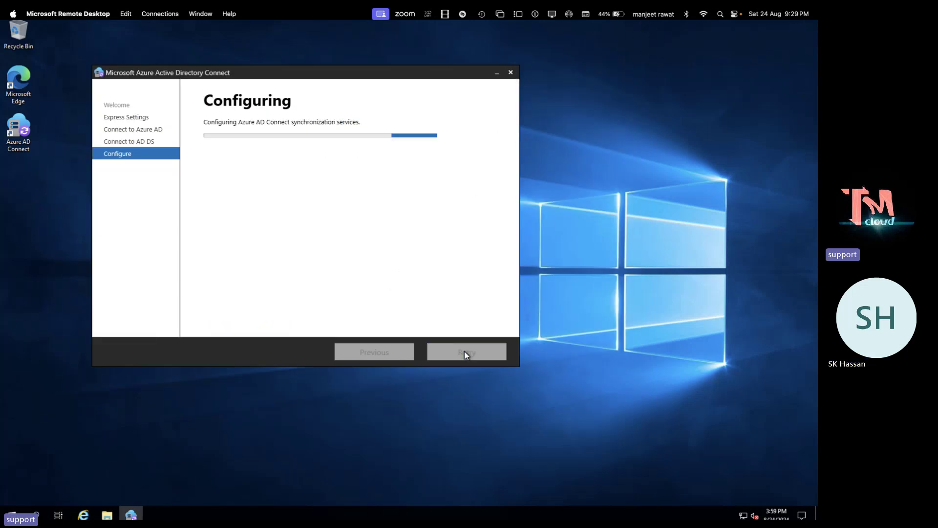
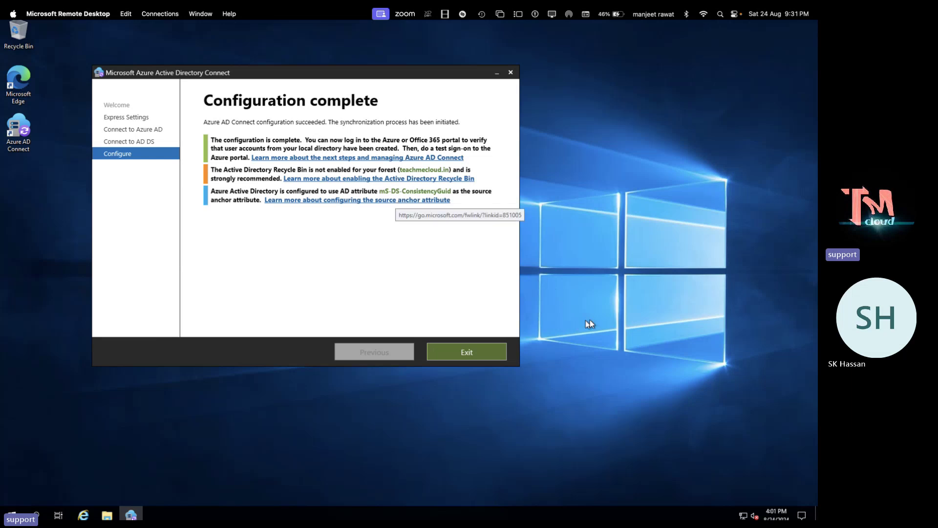
Switch from the full-screen Remote Desktop session to the Azure portal in Chrome
{"action": "key", "text": "ctrl+Right"}
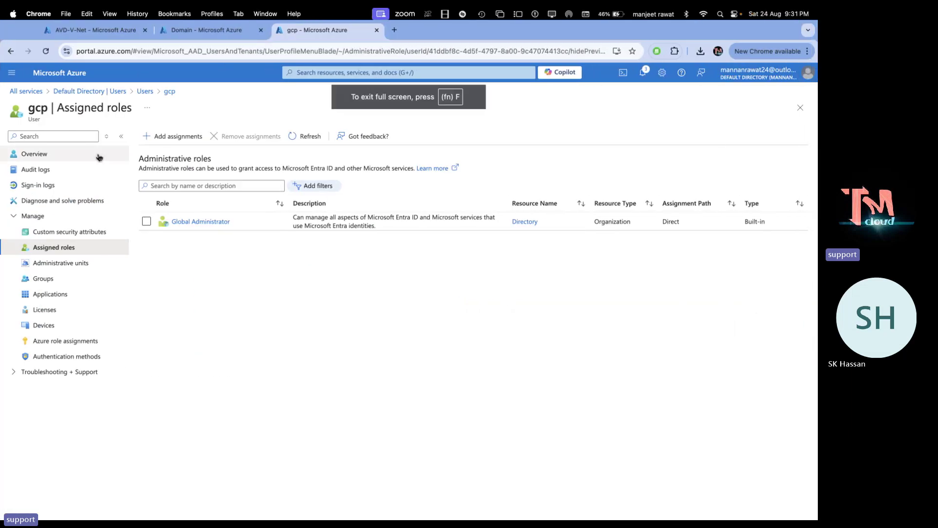
List the directory's users, widen the name column, and refresh until six synced accounts show
{"action": "left_click", "coordinate": [145, 92]}
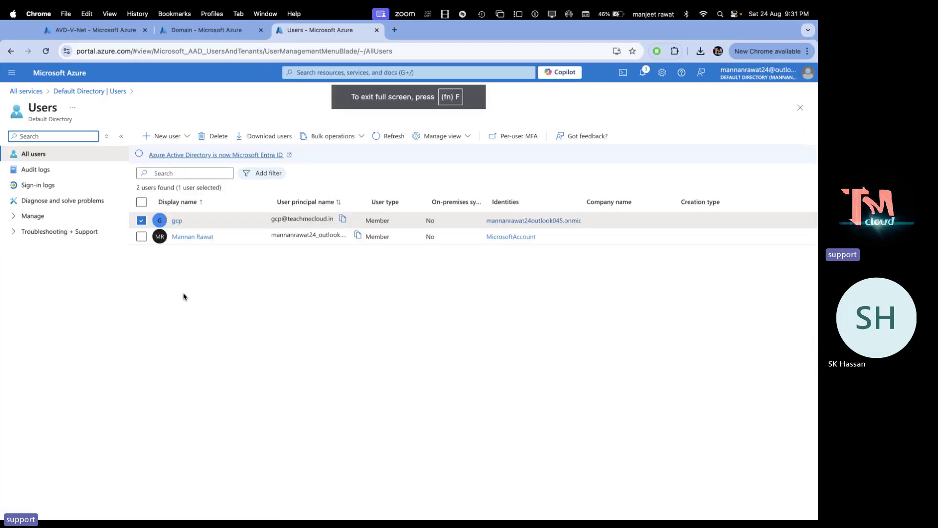
{"action": "left_click", "coordinate": [382, 137]}
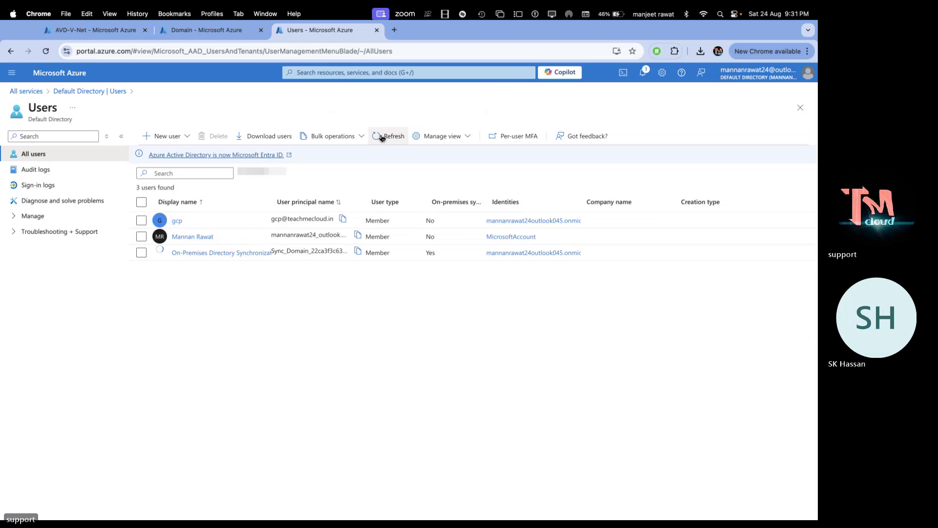
{"action": "left_click", "coordinate": [383, 137]}
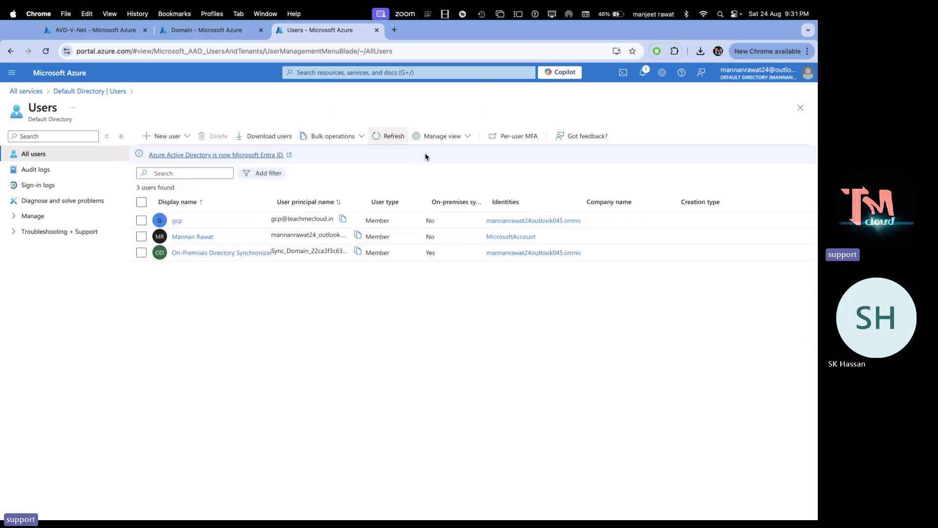
{"action": "left_click", "coordinate": [404, 138]}
{"action": "left_click", "coordinate": [404, 138]}
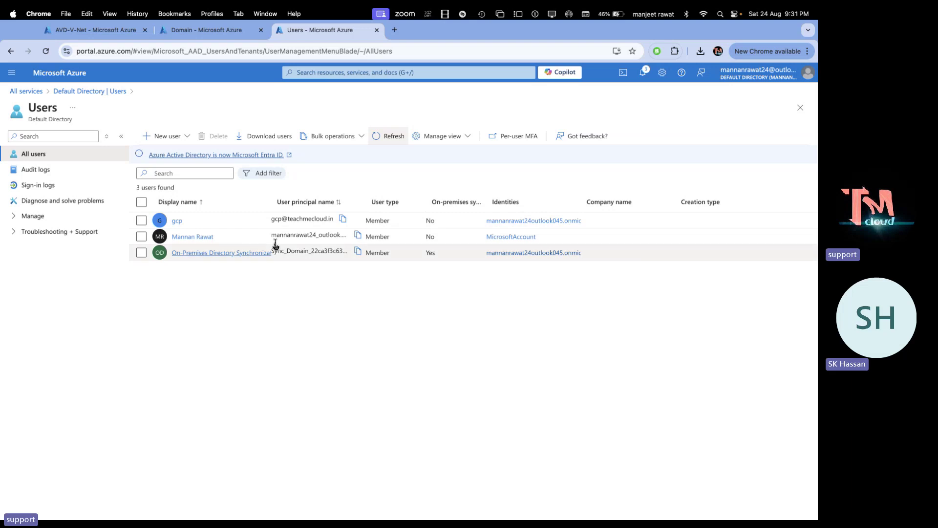
{"action": "left_click_drag", "start_coordinate": [272, 201], "coordinate": [355, 218]}
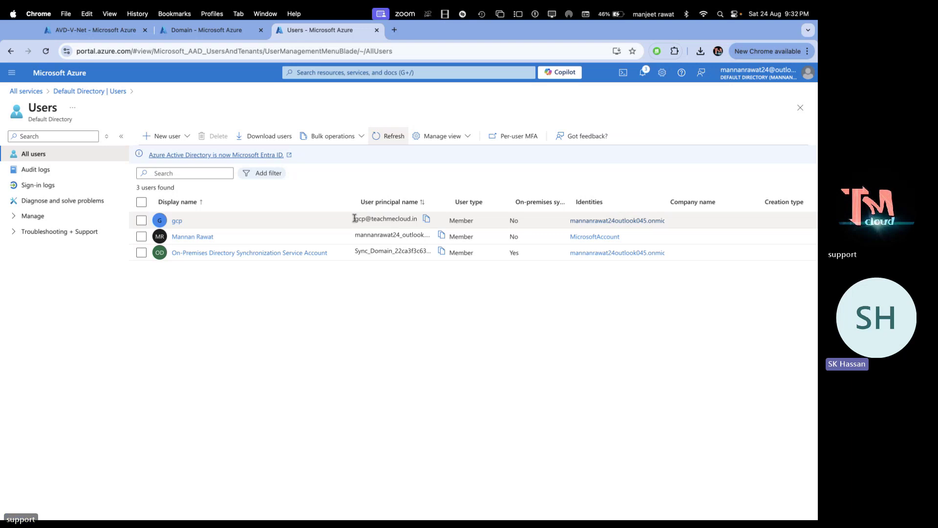
{"action": "left_click", "coordinate": [389, 137]}
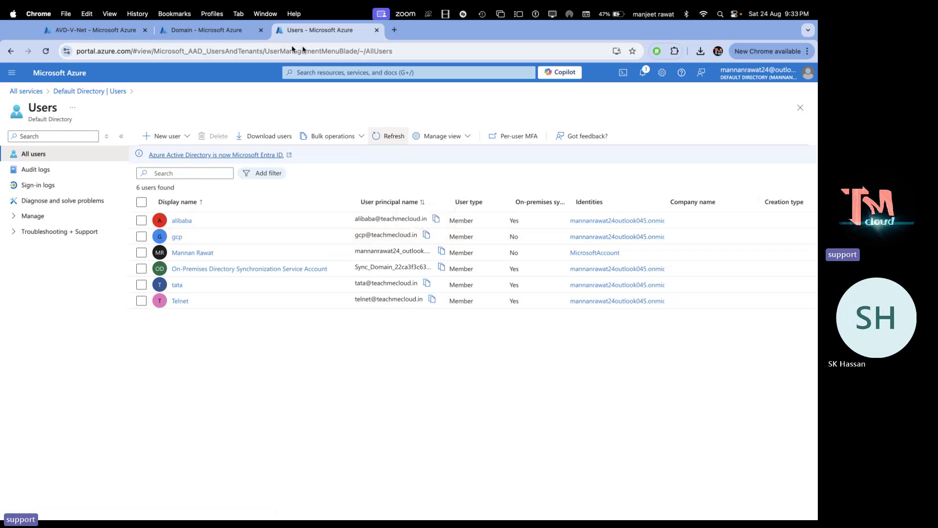
{"action": "left_click", "coordinate": [357, 73]}
Search 'avd', open Azure Virtual Desktop, and begin creating a host pool
{"action": "type", "text": "avd"}
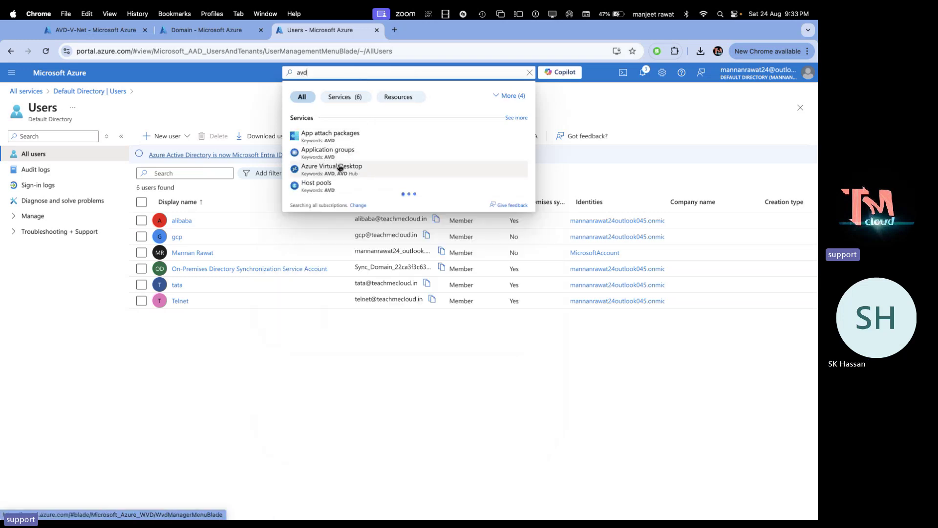
{"action": "left_click", "coordinate": [339, 167]}
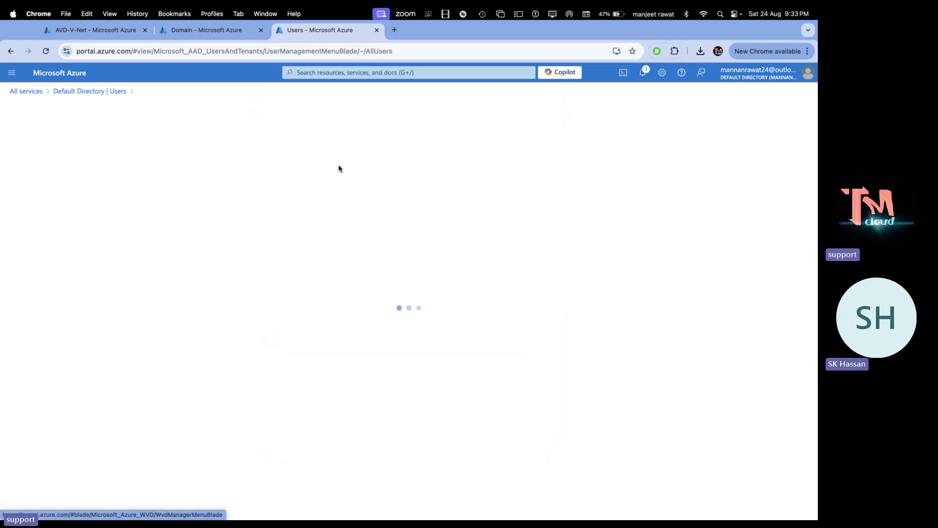
{"action": "left_click", "coordinate": [466, 163]}
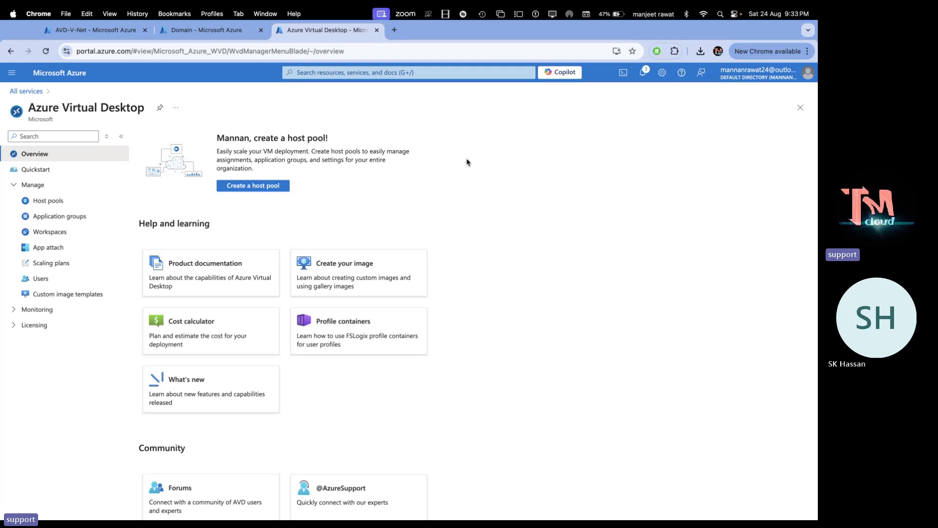
{"action": "left_click", "coordinate": [259, 187]}
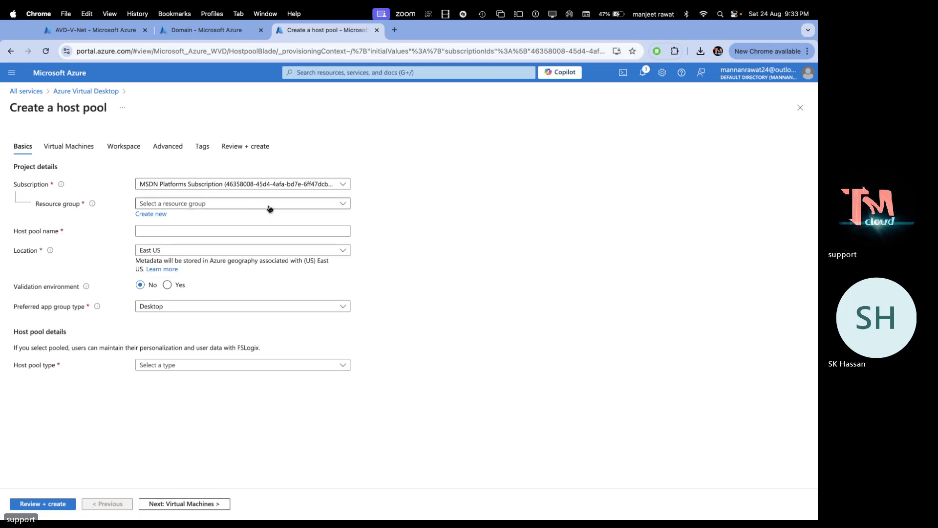
Set Basics: resource group AVD-Class, name demo, Central US, Pooled, max sessions 3
{"action": "left_click", "coordinate": [262, 205]}
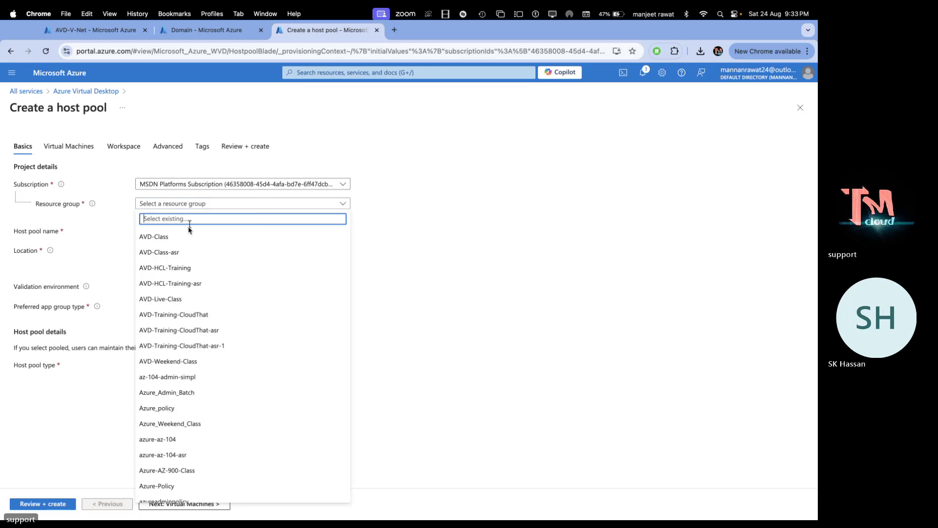
{"action": "left_click", "coordinate": [189, 237]}
{"action": "left_click", "coordinate": [189, 230]}
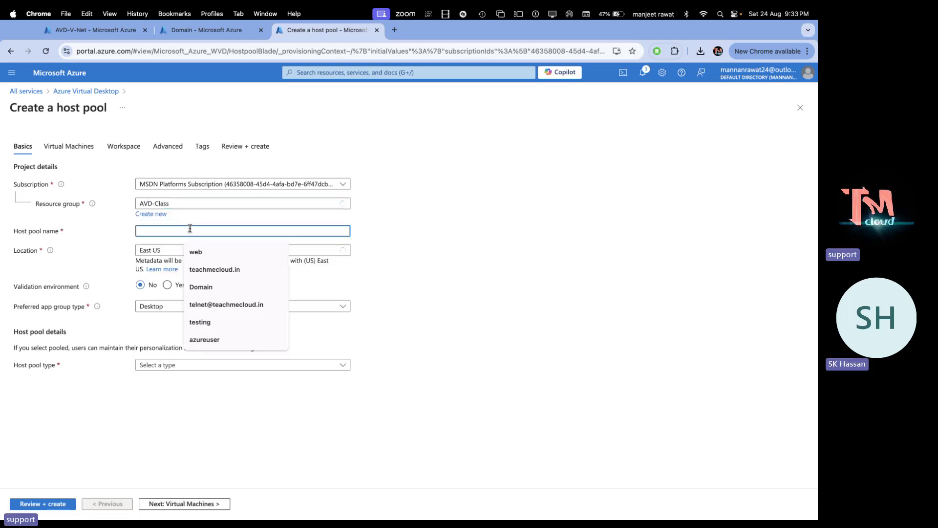
{"action": "type", "text": "demo"}
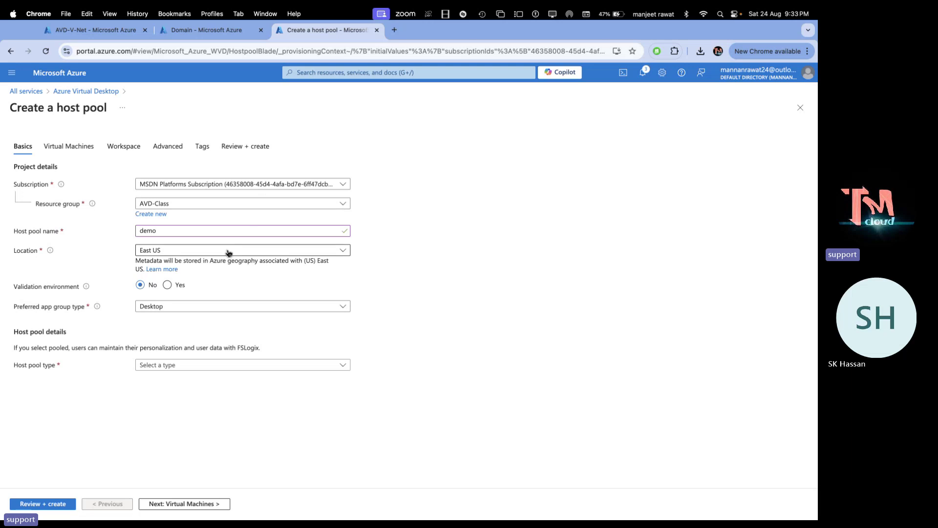
{"action": "left_click", "coordinate": [215, 250]}
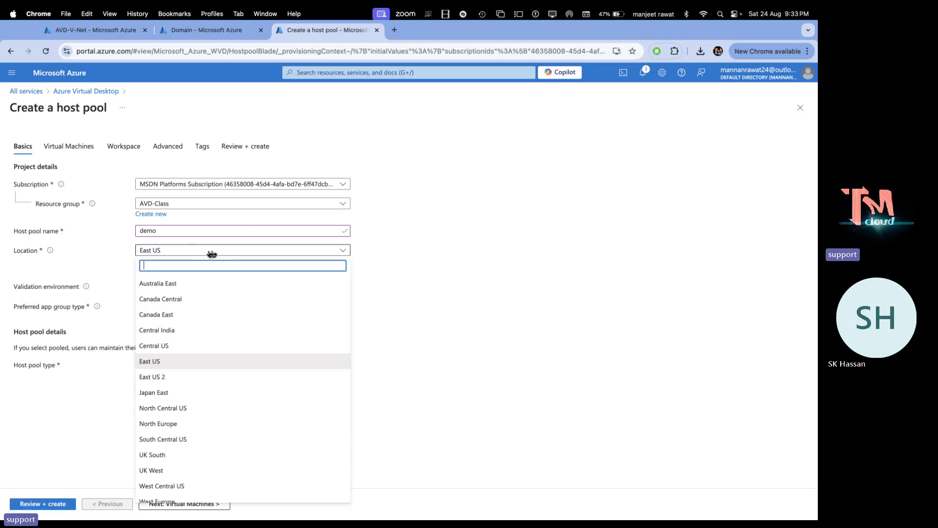
{"action": "left_click", "coordinate": [163, 345]}
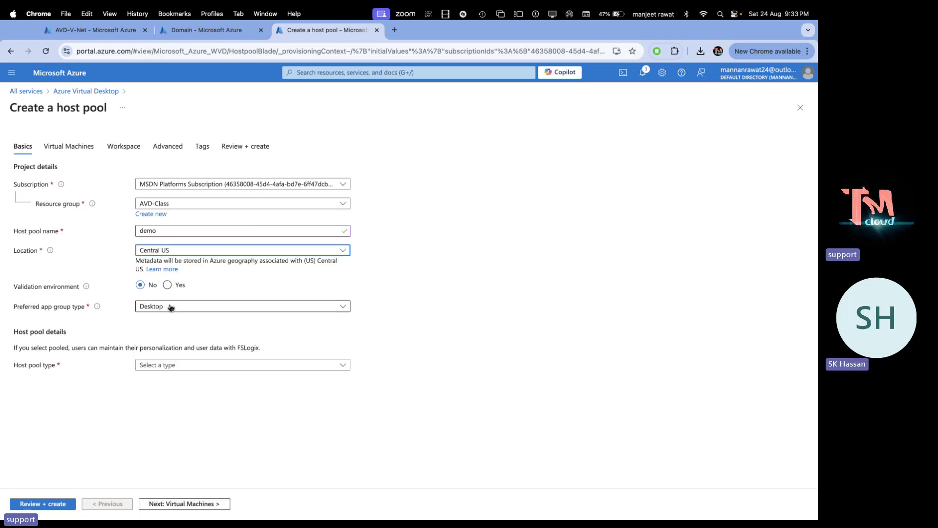
{"action": "left_click", "coordinate": [164, 365]}
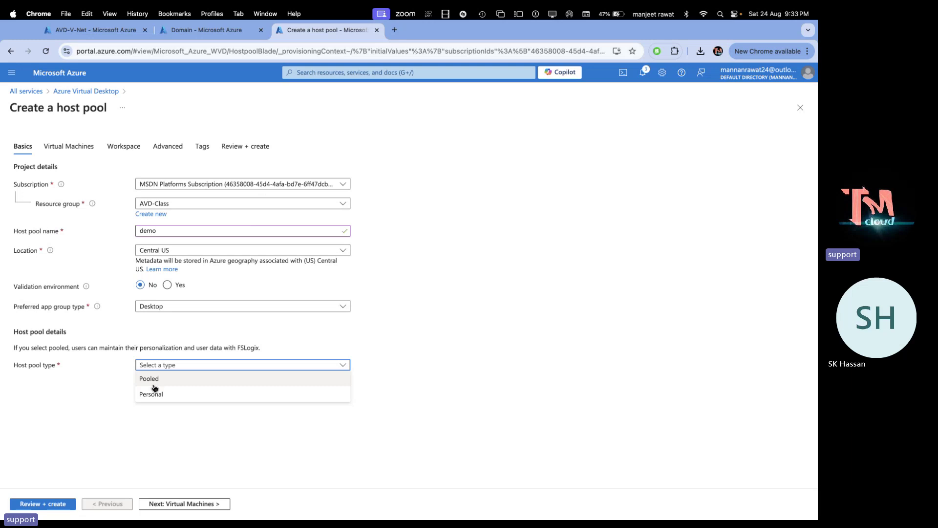
{"action": "left_click", "coordinate": [158, 380]}
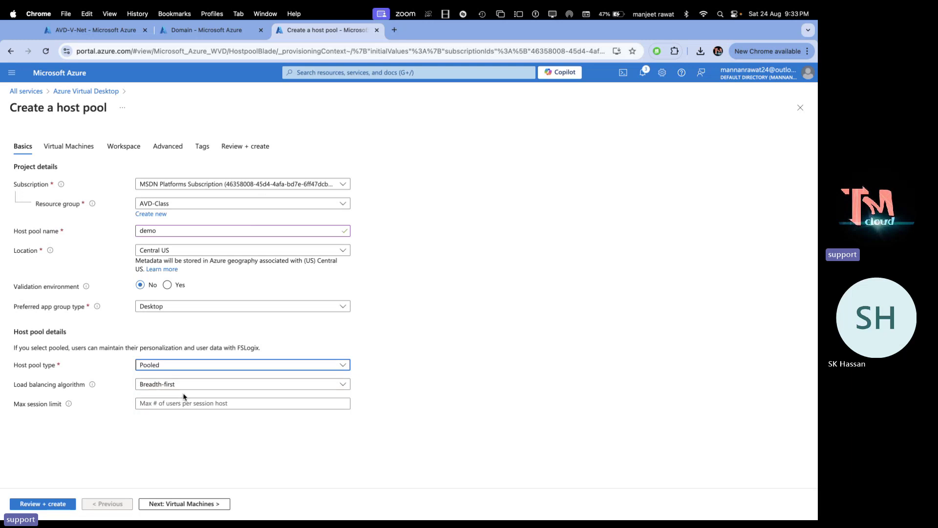
{"action": "left_click", "coordinate": [161, 404]}
{"action": "type", "text": "3"}
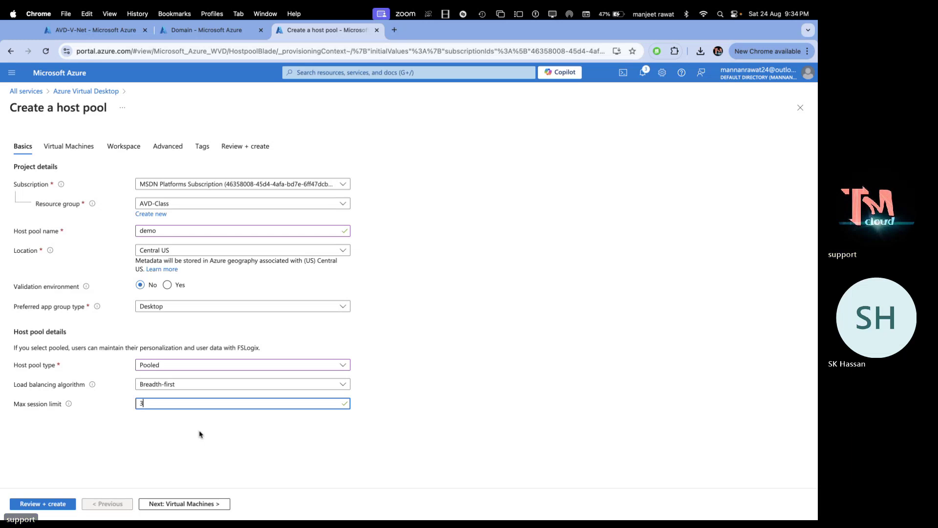
{"action": "left_click", "coordinate": [169, 505]}
Enable adding virtual machines with the name prefix demo-vm
{"action": "left_click", "coordinate": [147, 218]}
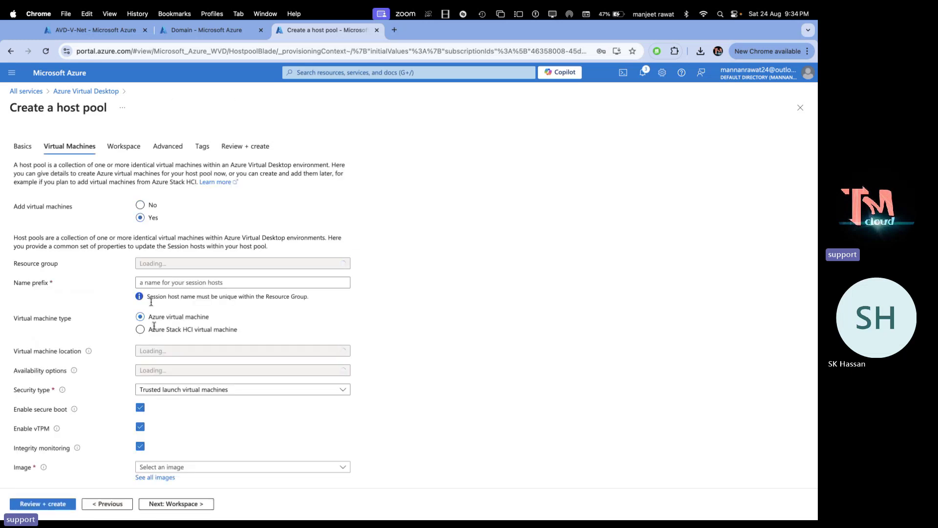
{"action": "left_click", "coordinate": [192, 285]}
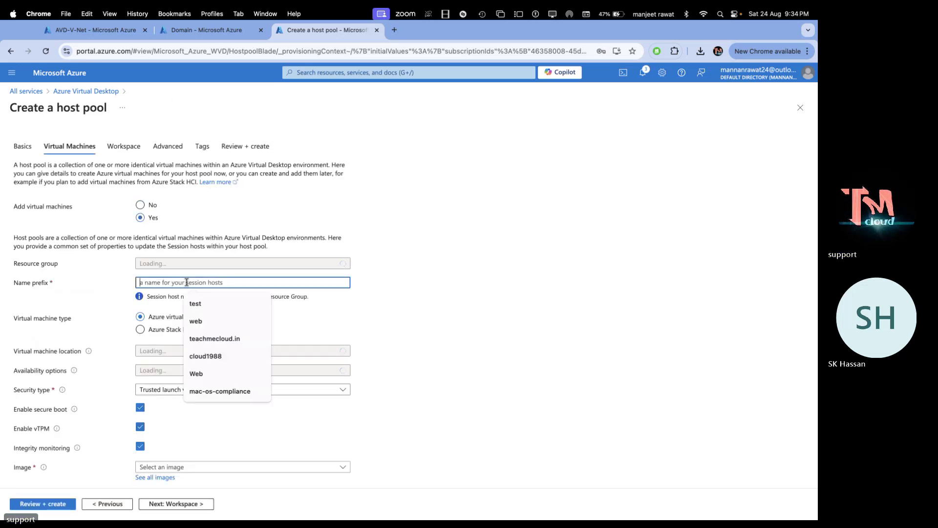
{"action": "type", "text": "demo"}
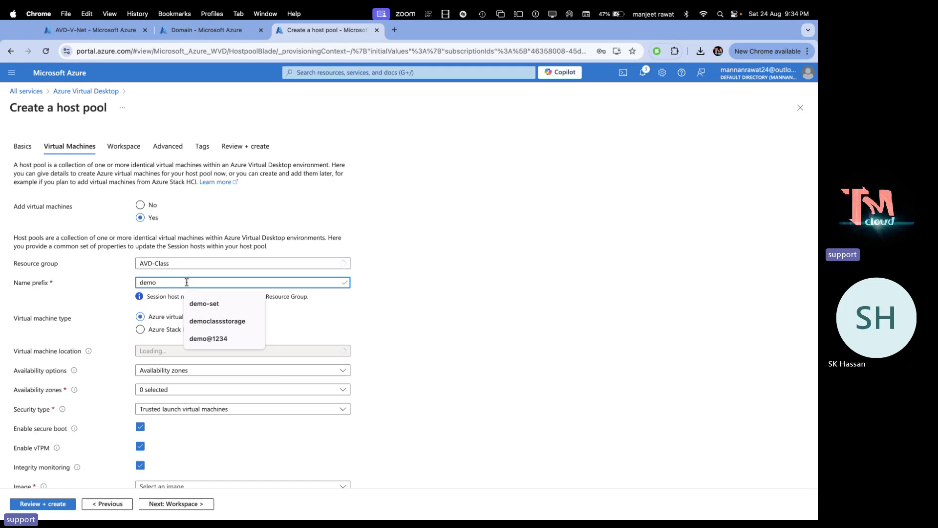
{"action": "type", "text": "-vm"}
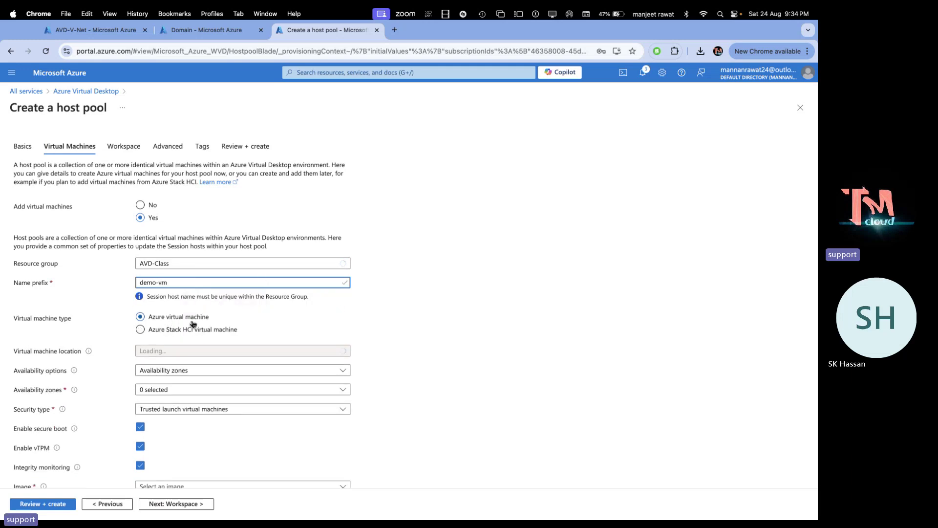
{"action": "left_click", "coordinate": [157, 375]}
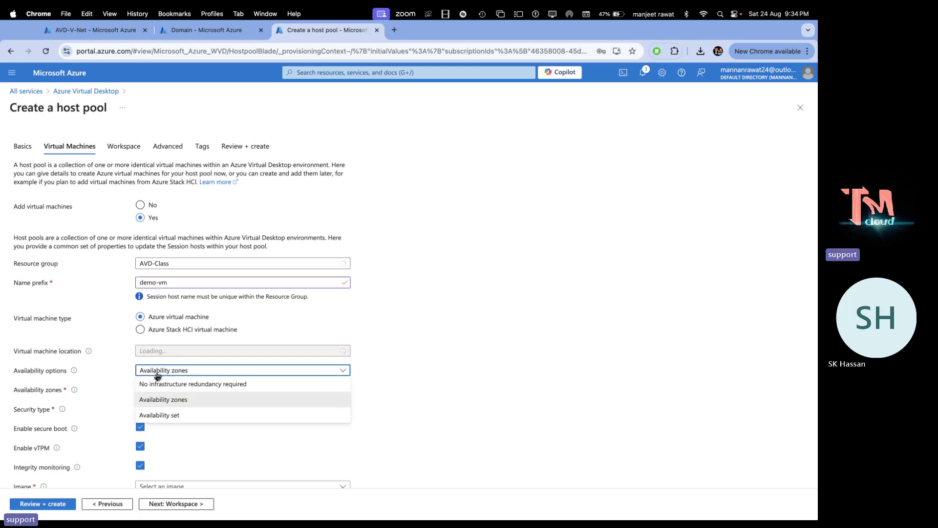
{"action": "left_click", "coordinate": [155, 385]}
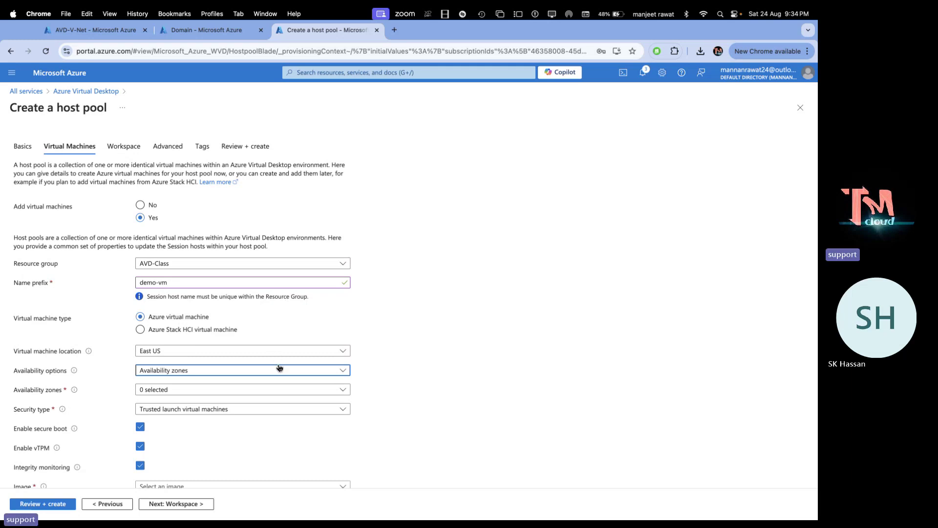
Place the VMs in Central US with no infrastructure redundancy and Standard security type
{"action": "left_click", "coordinate": [242, 351]}
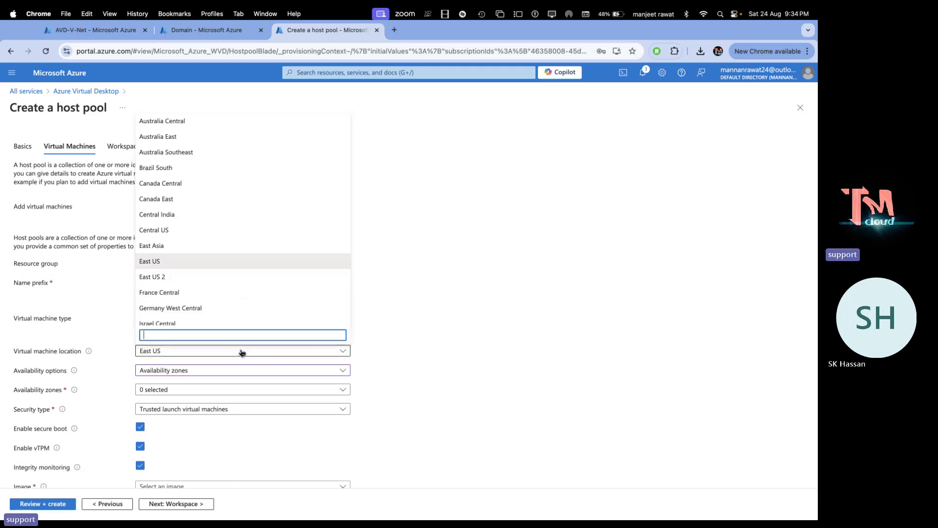
{"action": "left_click", "coordinate": [162, 230]}
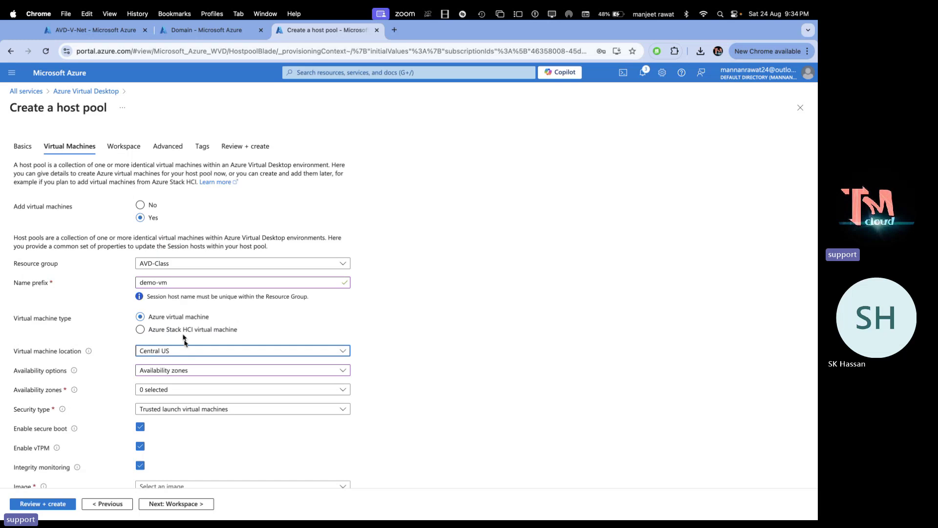
{"action": "left_click", "coordinate": [198, 372]}
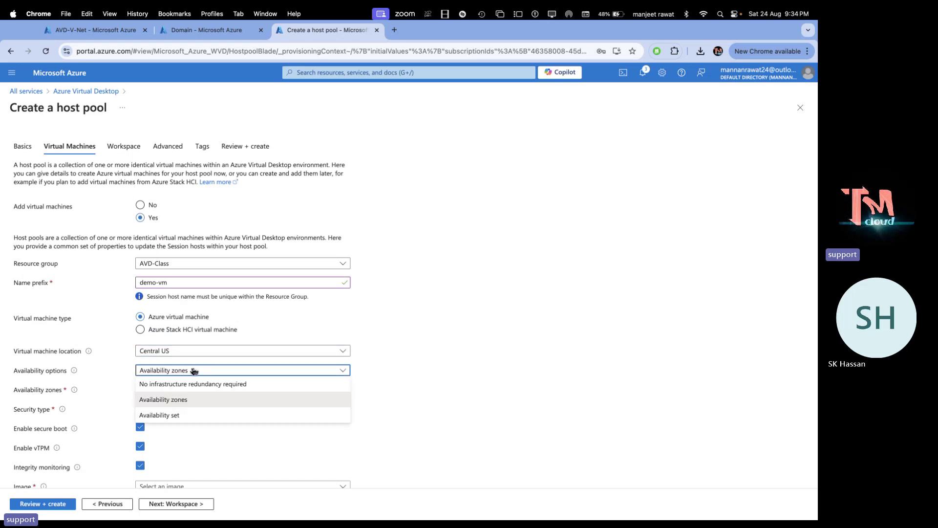
{"action": "left_click", "coordinate": [169, 383]}
{"action": "left_click", "coordinate": [215, 390]}
{"action": "left_click", "coordinate": [173, 403]}
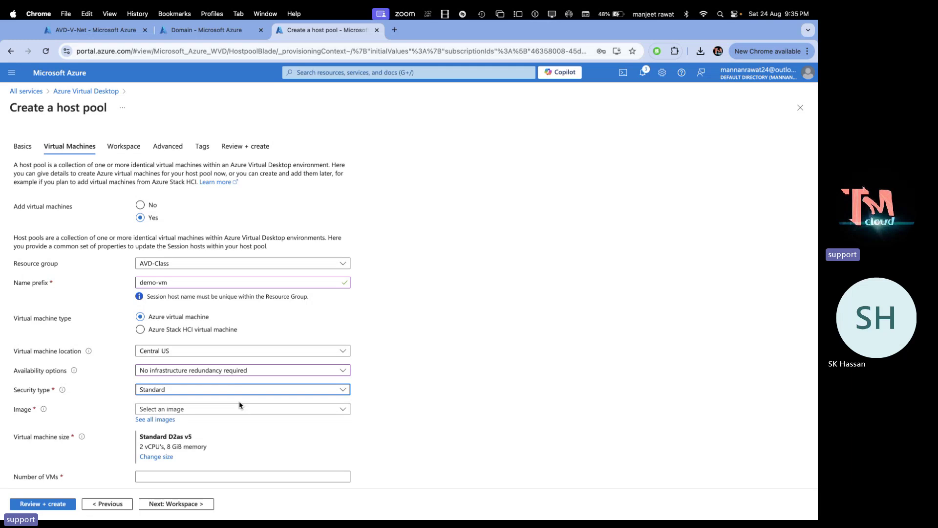
Choose the Windows 10 multi-session image with Microsoft 365 for the session hosts
{"action": "left_click", "coordinate": [181, 410]}
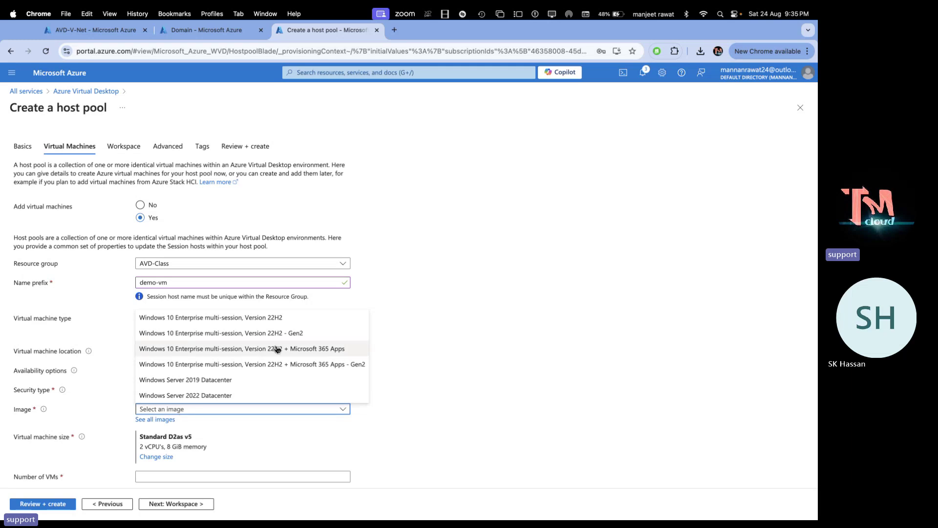
{"action": "left_click", "coordinate": [272, 365]}
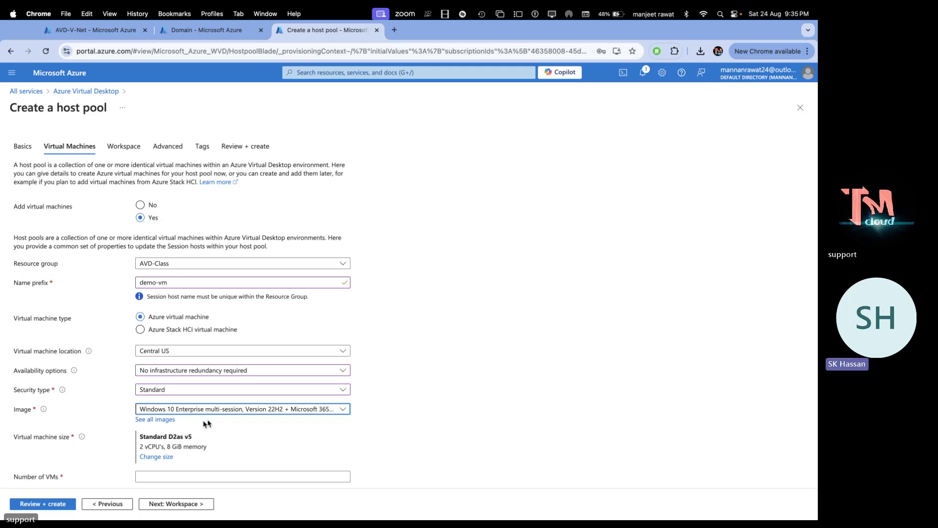
{"action": "scroll", "coordinate": [325, 440], "scroll_direction": "down", "scroll_amount": 3}
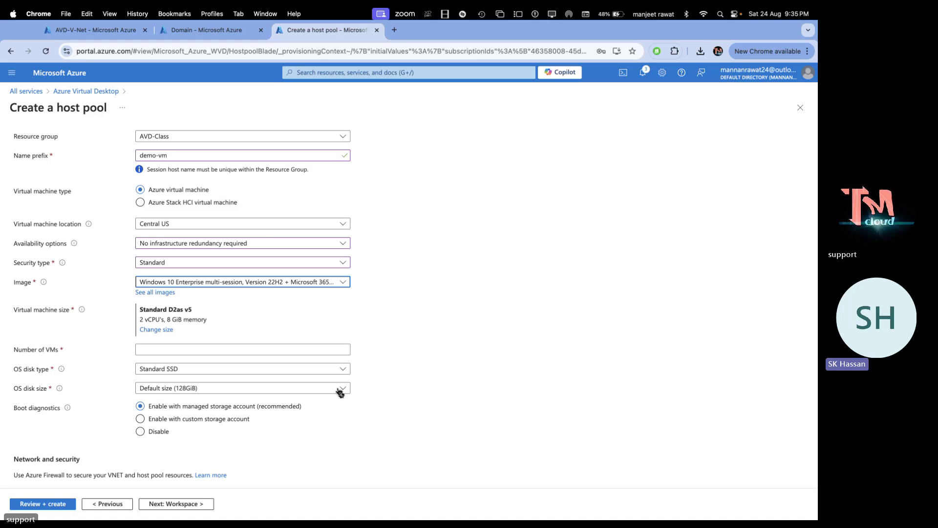
{"action": "scroll", "coordinate": [337, 389], "scroll_direction": "down", "scroll_amount": 2}
{"action": "scroll", "coordinate": [338, 389], "scroll_direction": "down", "scroll_amount": 1}
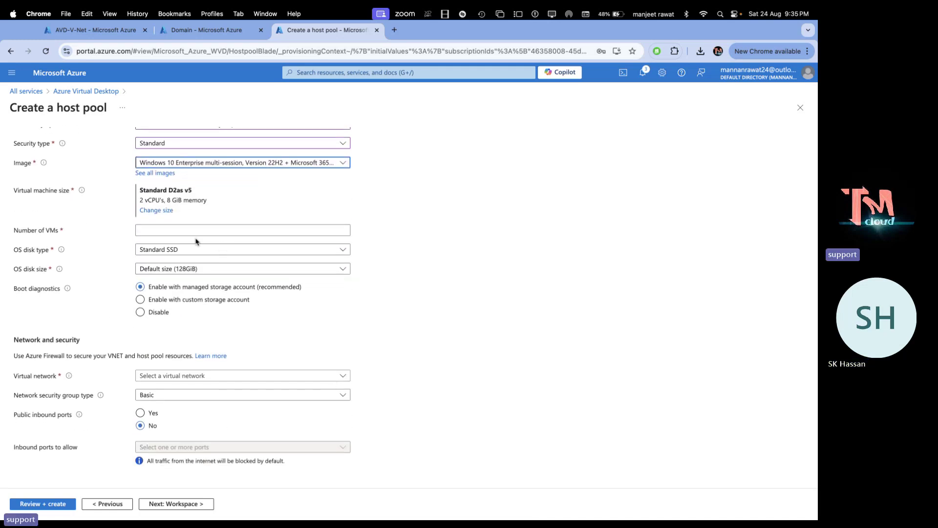
{"action": "scroll", "coordinate": [195, 240], "scroll_direction": "up", "scroll_amount": 1}
Set the number of VMs to 1 on virtual network AVD-V-Net with AVD-Subnet
{"action": "left_click", "coordinate": [167, 265]}
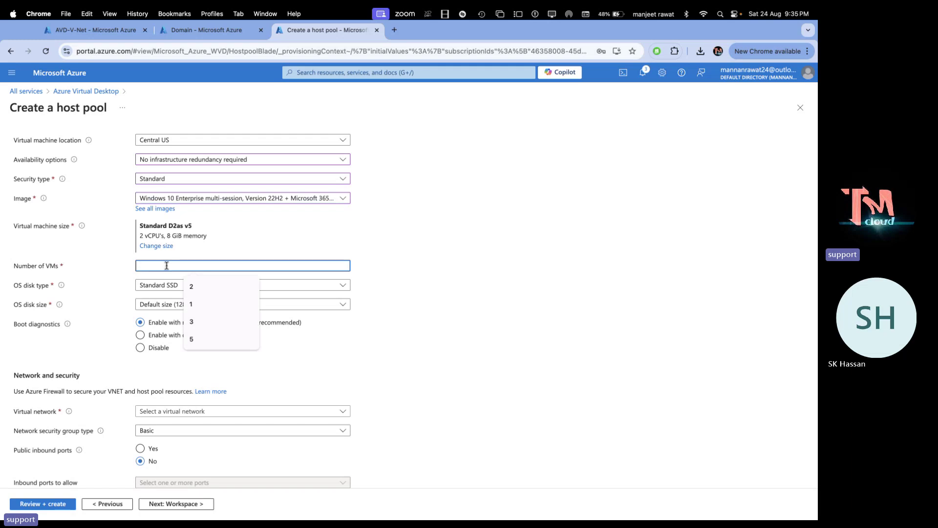
{"action": "type", "text": "1"}
{"action": "left_click", "coordinate": [295, 359]}
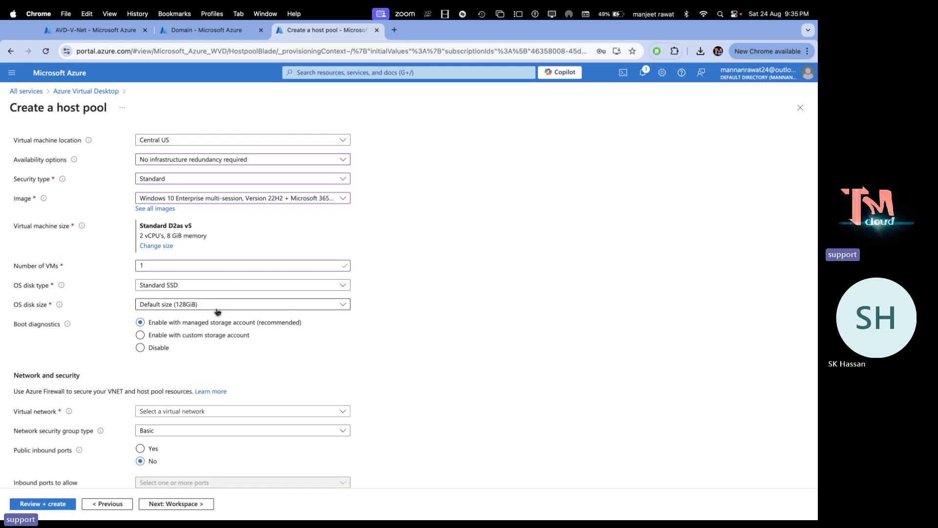
{"action": "scroll", "coordinate": [195, 378], "scroll_direction": "down", "scroll_amount": 3}
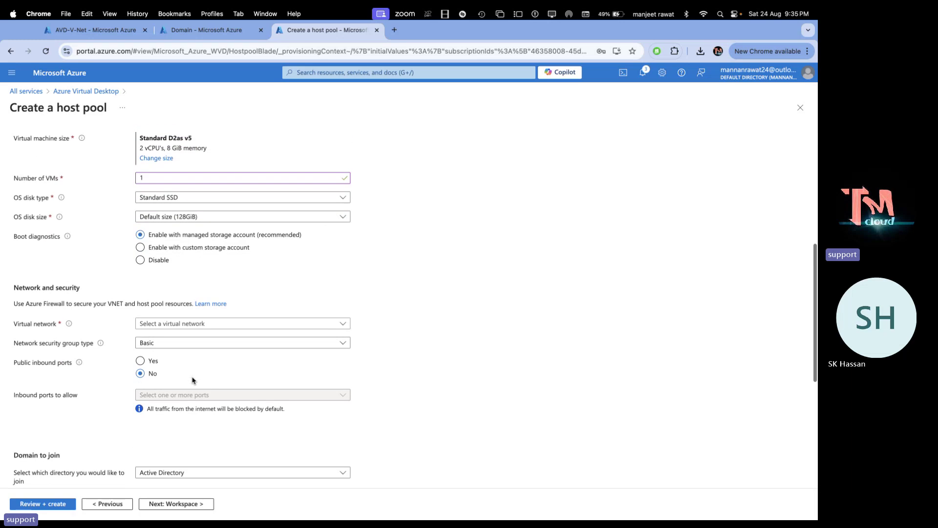
{"action": "left_click", "coordinate": [178, 325]}
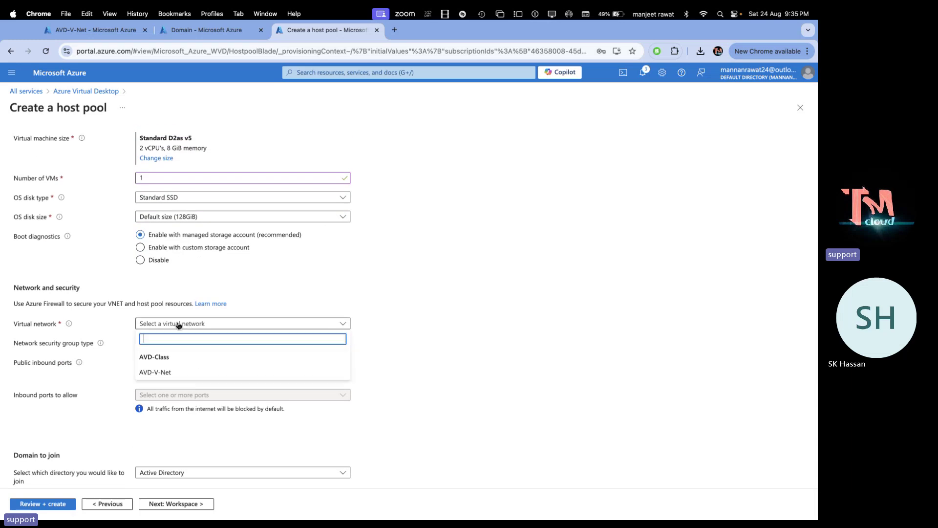
{"action": "left_click", "coordinate": [165, 373]}
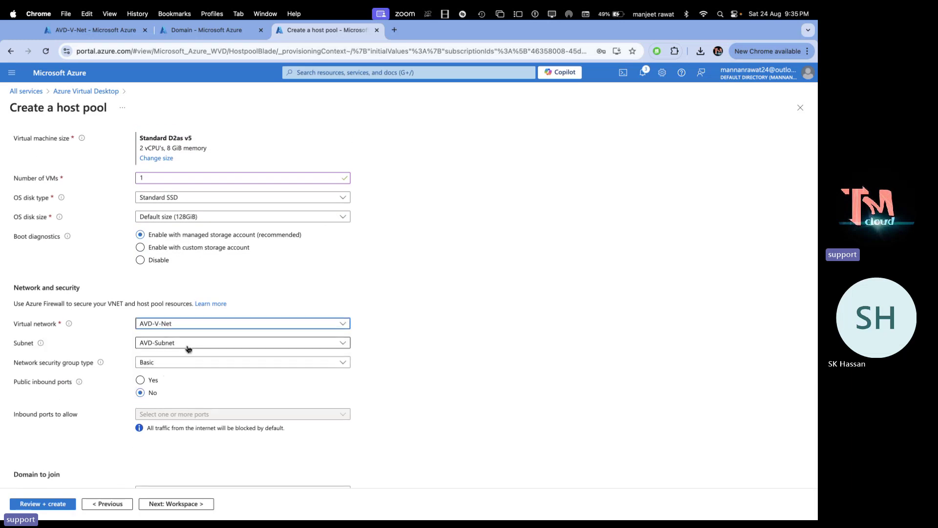
{"action": "scroll", "coordinate": [188, 348], "scroll_direction": "down", "scroll_amount": 5}
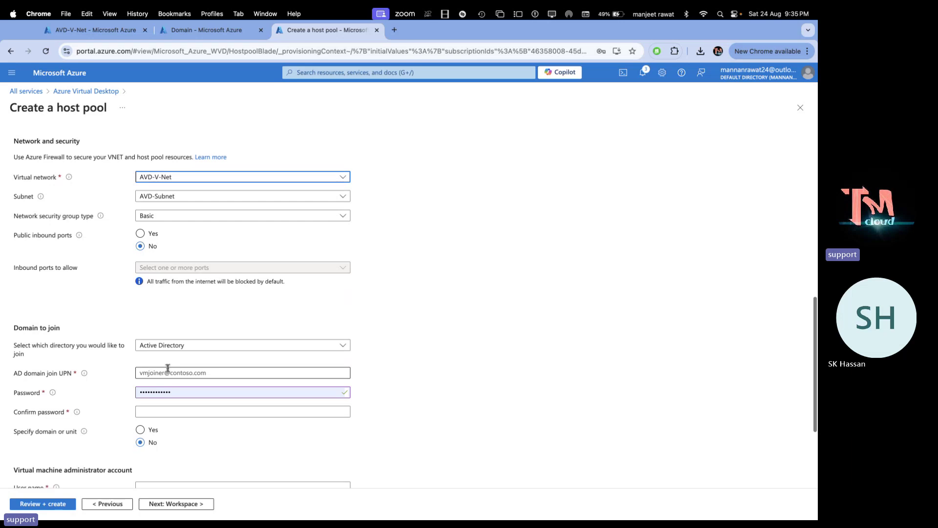
Keep Active Directory and enter the domain join account UPN and its password twice
{"action": "left_click", "coordinate": [204, 347]}
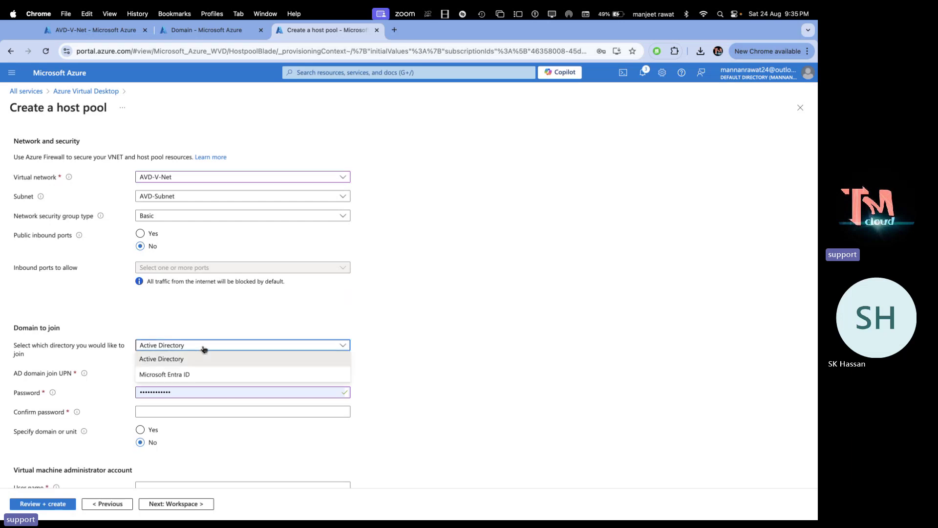
{"action": "left_click", "coordinate": [170, 362]}
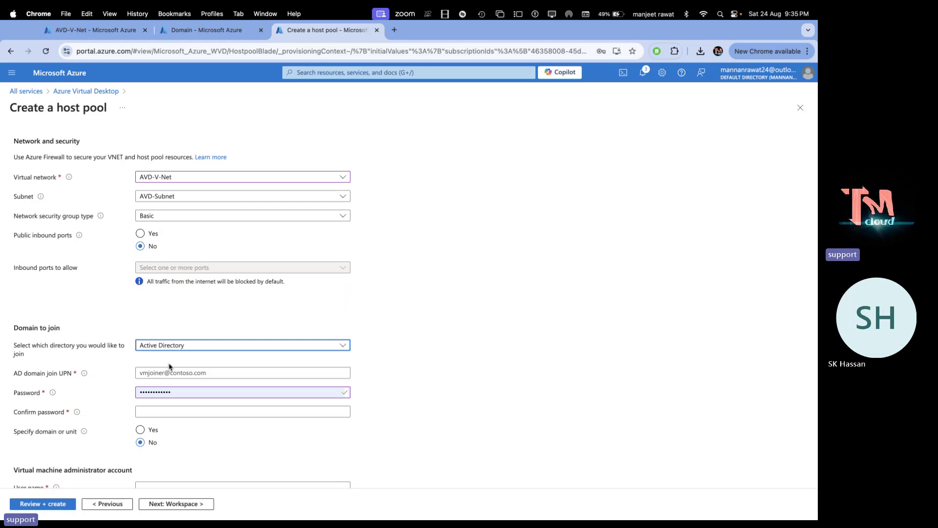
{"action": "left_click", "coordinate": [179, 372]}
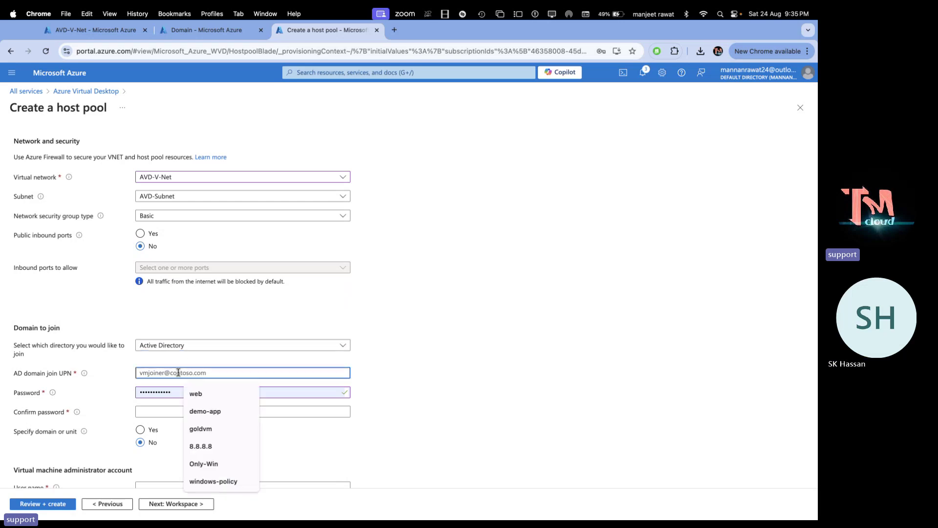
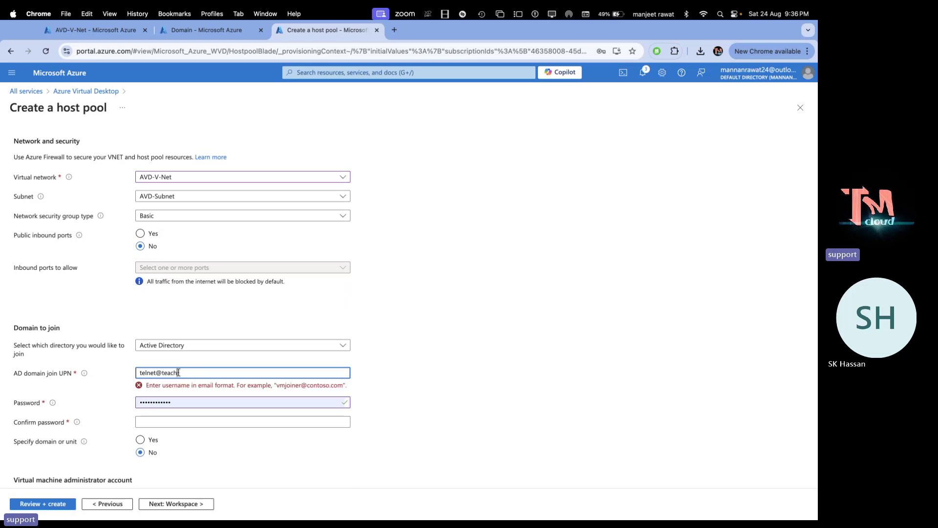
{"action": "double_click", "coordinate": [190, 392]}
{"action": "type", "text": "a"}
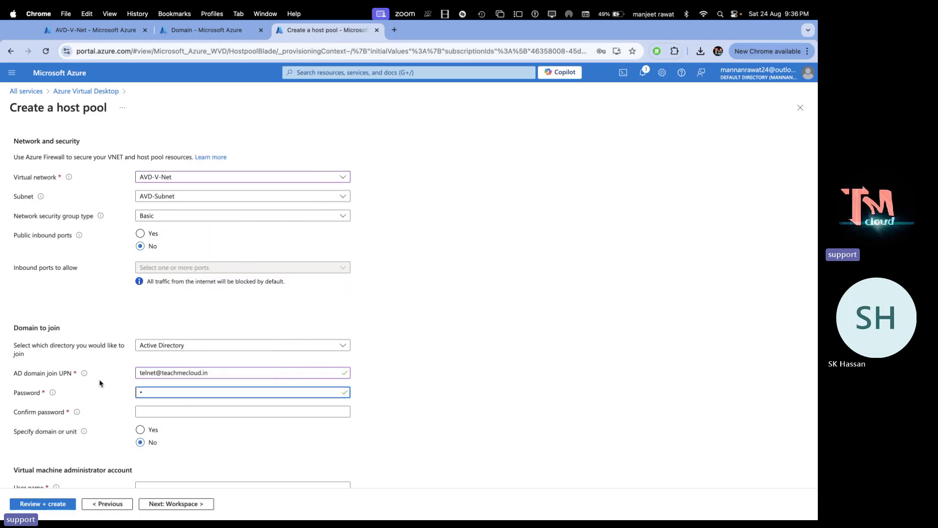
{"action": "type", "text": "••••••••"}
{"action": "key", "text": "Tab"}
{"action": "type", "text": "•••••••"}
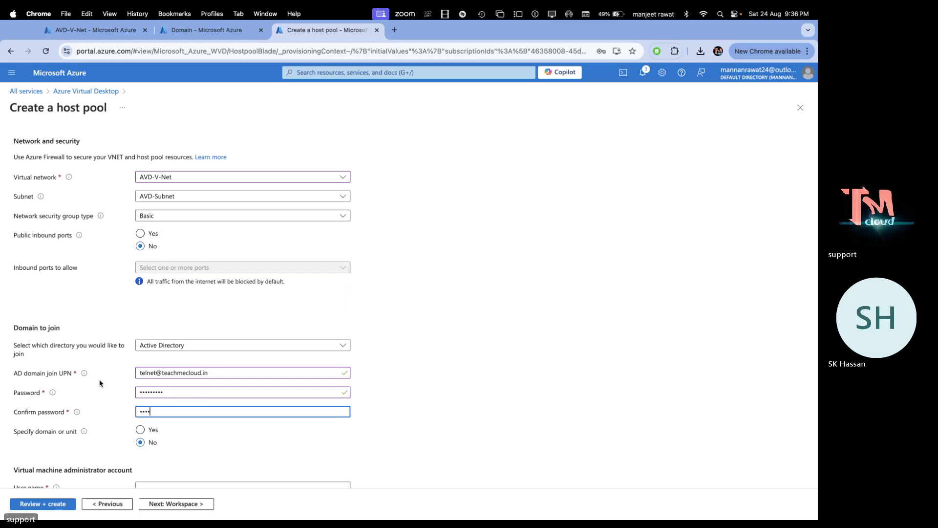
{"action": "type", "text": "••"}
Set VM administrator user name 'web' with a confirmed password, then continue to Workspace
{"action": "scroll", "coordinate": [138, 428], "scroll_direction": "down", "scroll_amount": 3}
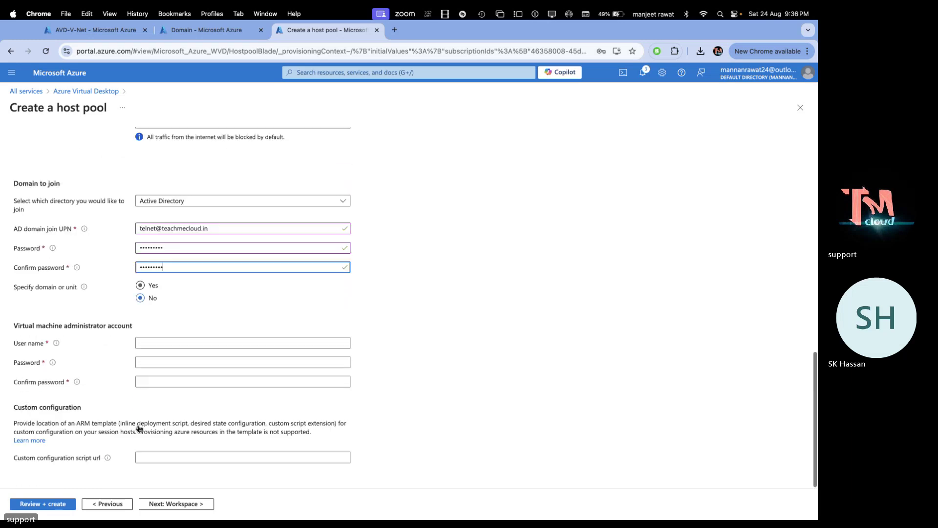
{"action": "left_click", "coordinate": [161, 347]}
{"action": "type", "text": "web"}
{"action": "key", "text": "Tab"}
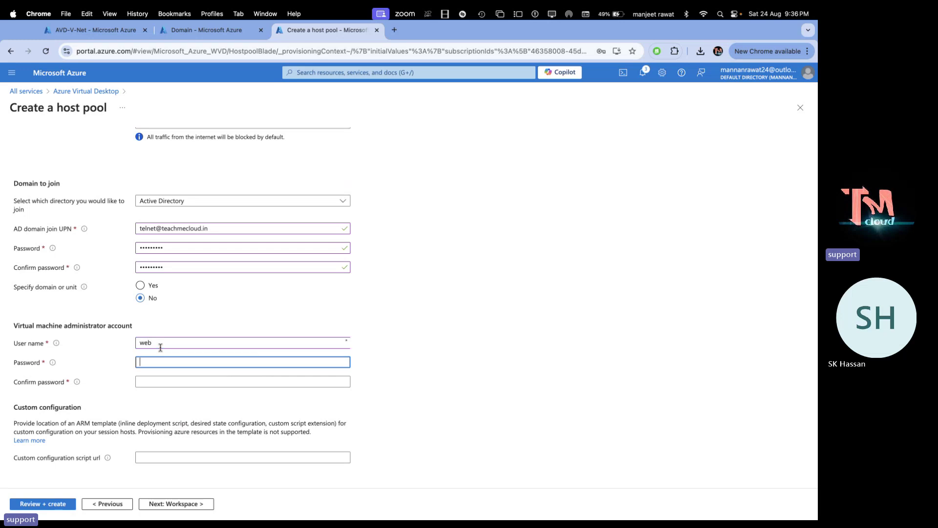
{"action": "type", "text": "••••••••••••"}
{"action": "key", "text": "Tab"}
{"action": "type", "text": "•"}
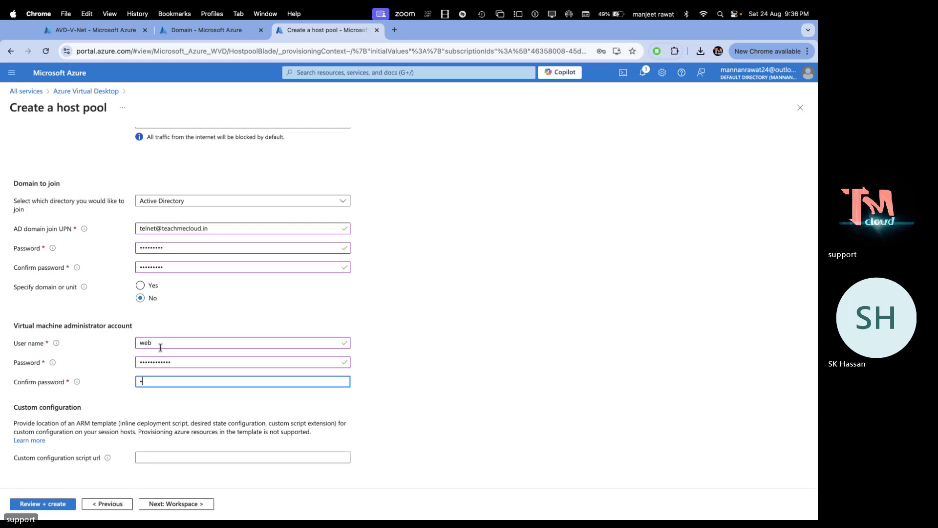
{"action": "type", "text": "•••••••"}
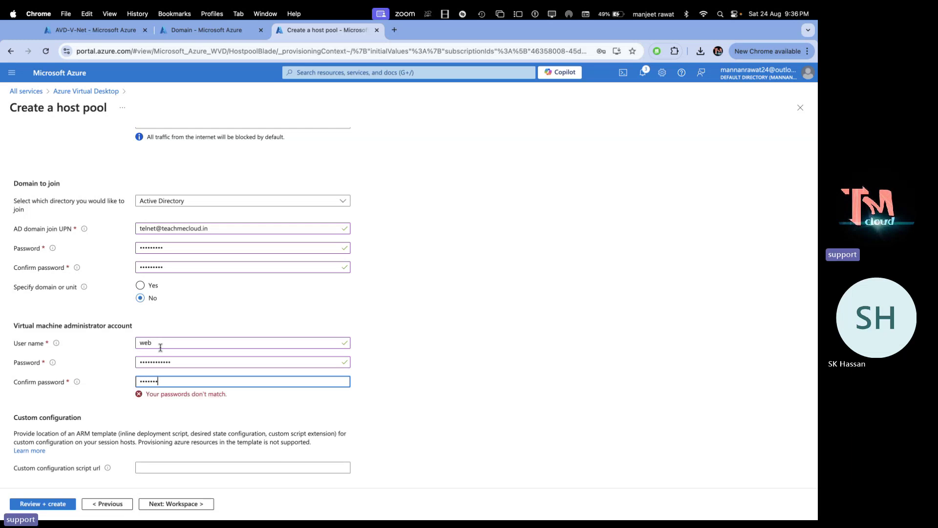
{"action": "type", "text": "••••"}
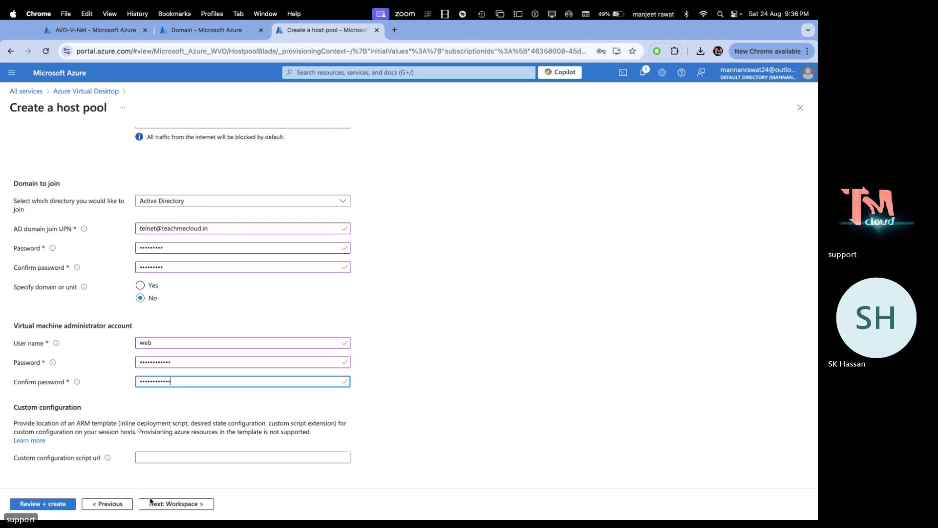
{"action": "left_click", "coordinate": [186, 504]}
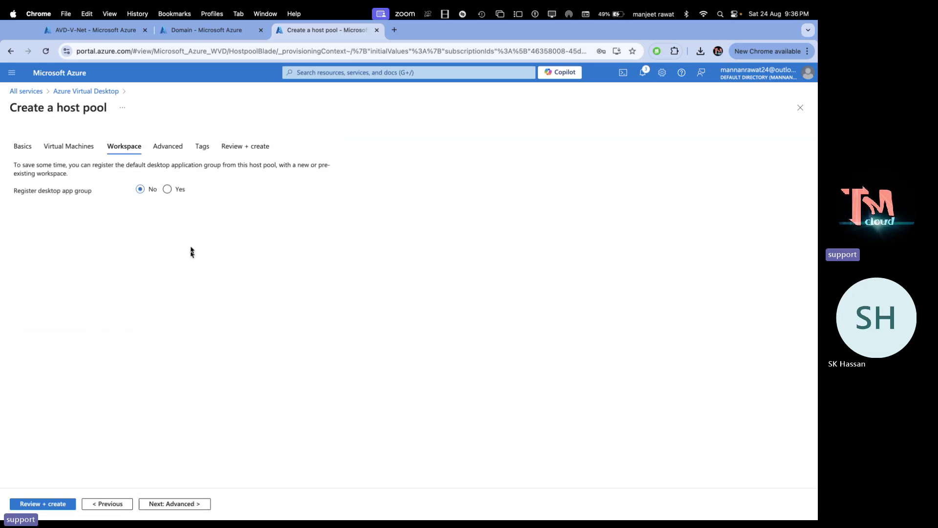
Register the desktop app group to a new workspace named demo-group
{"action": "left_click", "coordinate": [167, 189]}
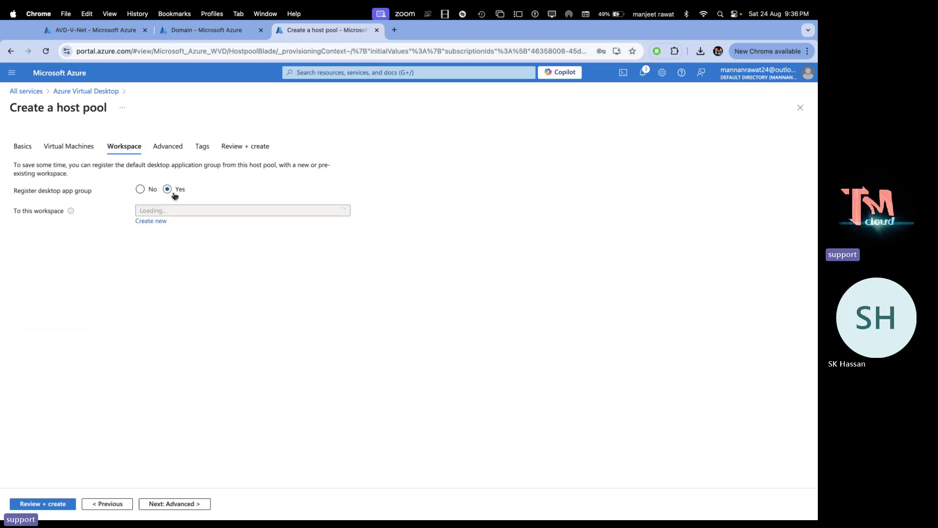
{"action": "left_click", "coordinate": [158, 223]}
{"action": "type", "text": "de"}
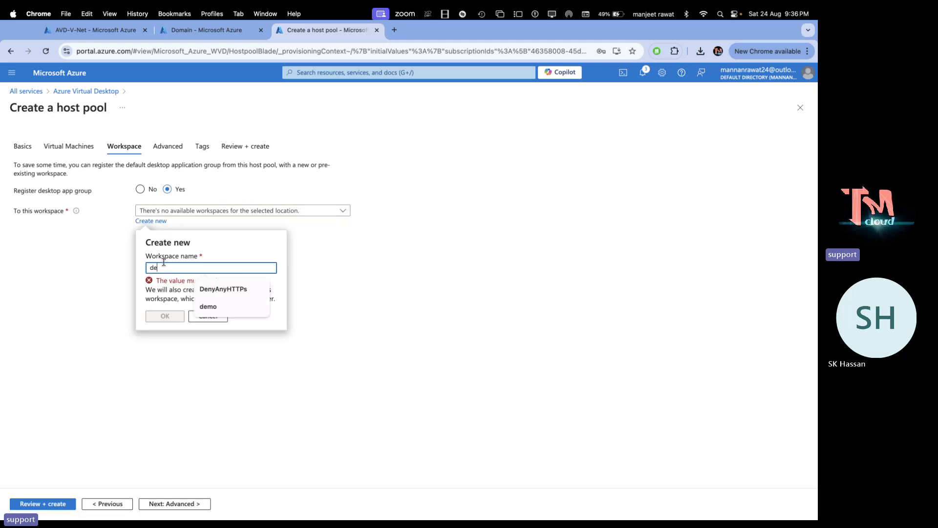
{"action": "type", "text": "mo-w"}
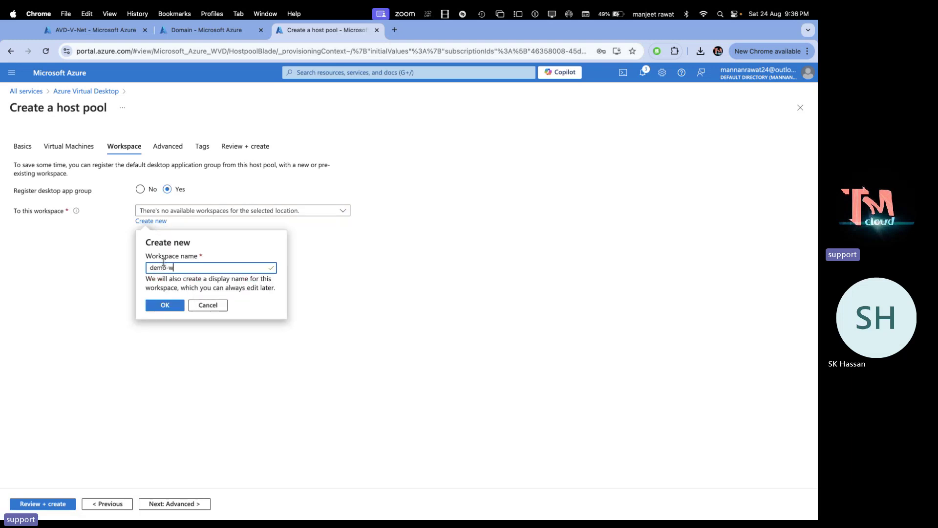
{"action": "key", "text": "BackSpace"}
{"action": "type", "text": "group"}
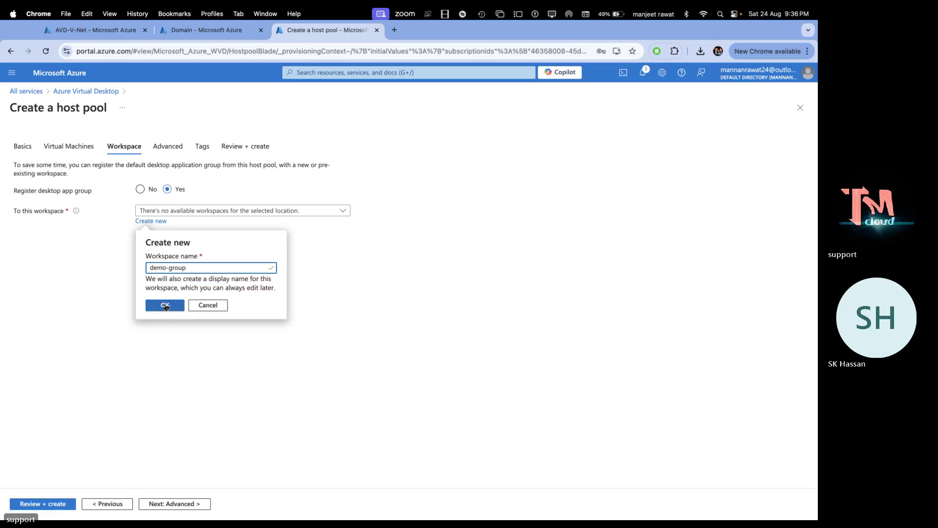
{"action": "left_click", "coordinate": [165, 306]}
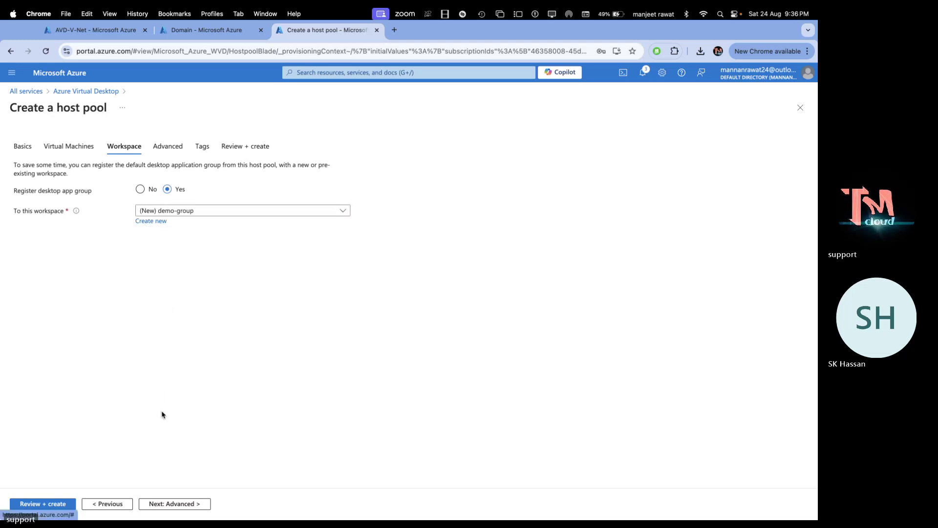
Skip through Advanced and Tags to the Review + create validation summary
{"action": "left_click", "coordinate": [178, 503]}
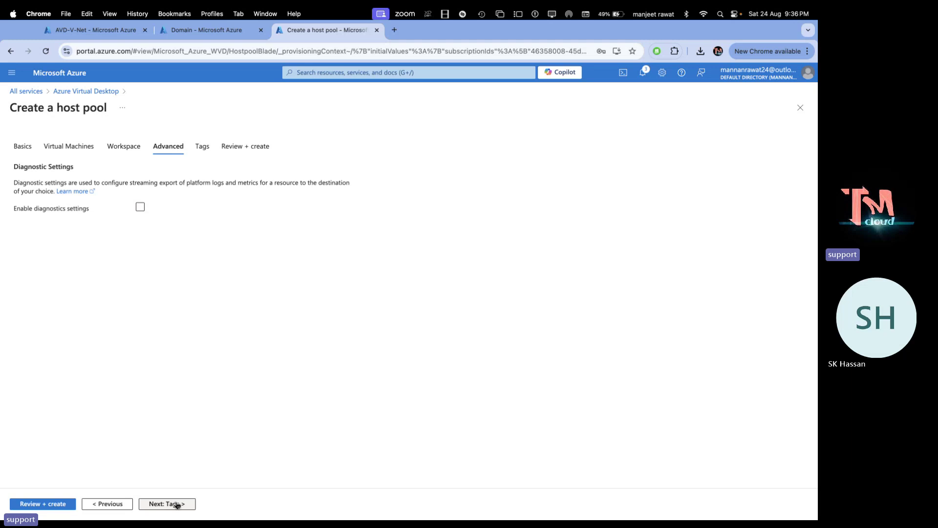
{"action": "left_click", "coordinate": [178, 504]}
{"action": "left_click", "coordinate": [44, 504]}
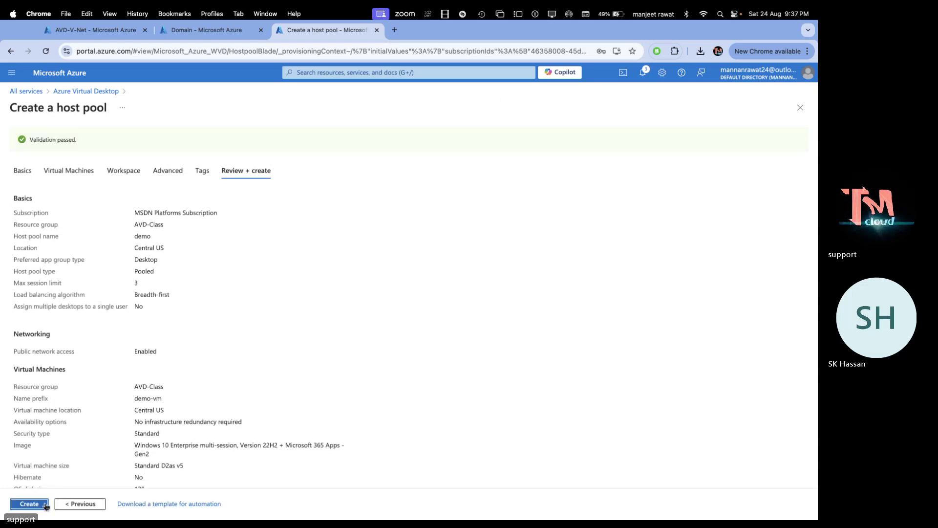
Create the host pool and decline the browser's password-update prompt
{"action": "left_click", "coordinate": [45, 505]}
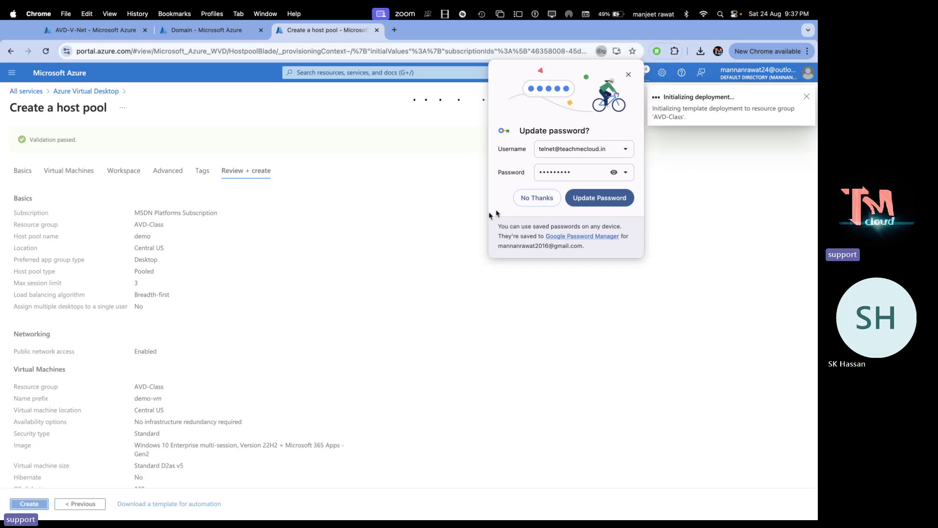
{"action": "left_click", "coordinate": [540, 198]}
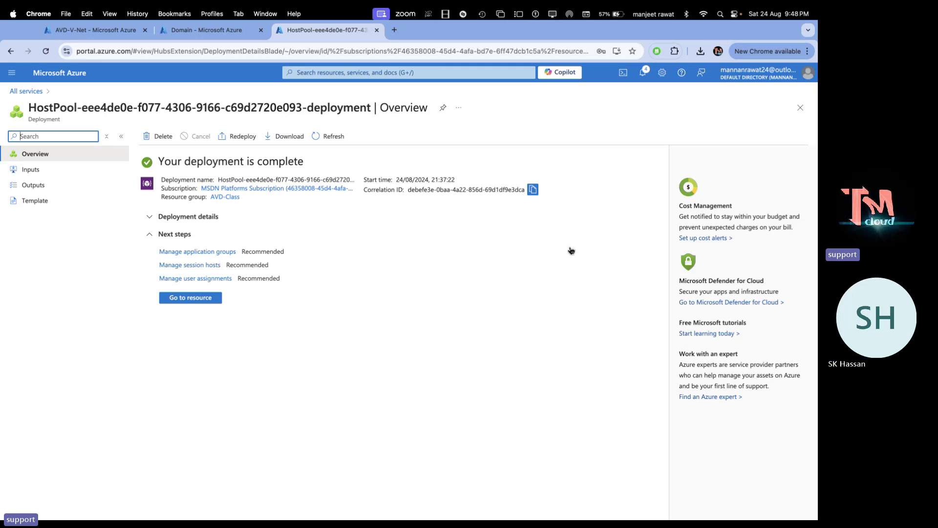
Open the deployed demo host pool, then return via breadcrumbs to All services
{"action": "left_click", "coordinate": [198, 299]}
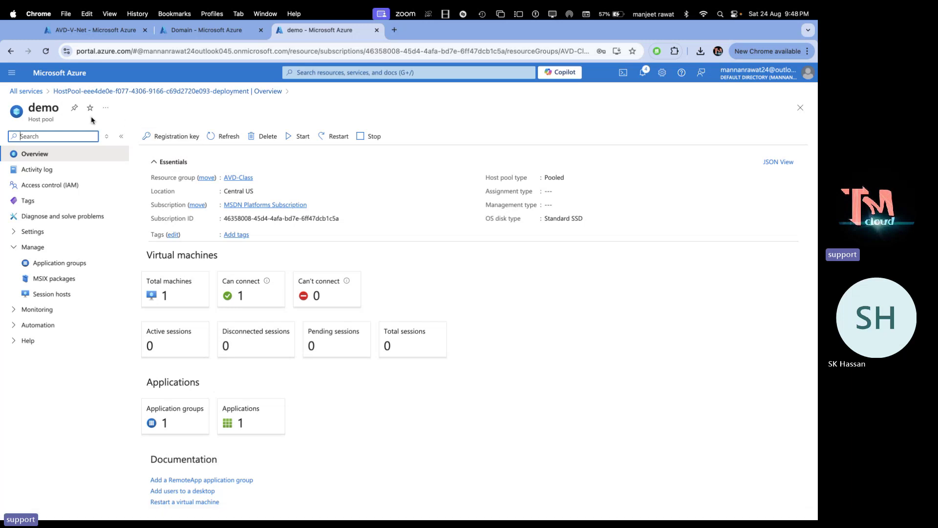
{"action": "left_click", "coordinate": [98, 93]}
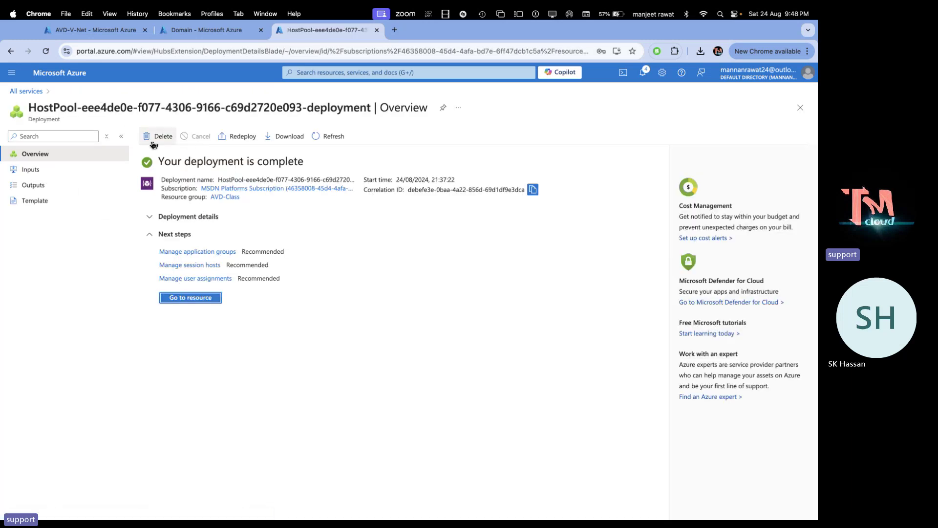
{"action": "left_click", "coordinate": [27, 91]}
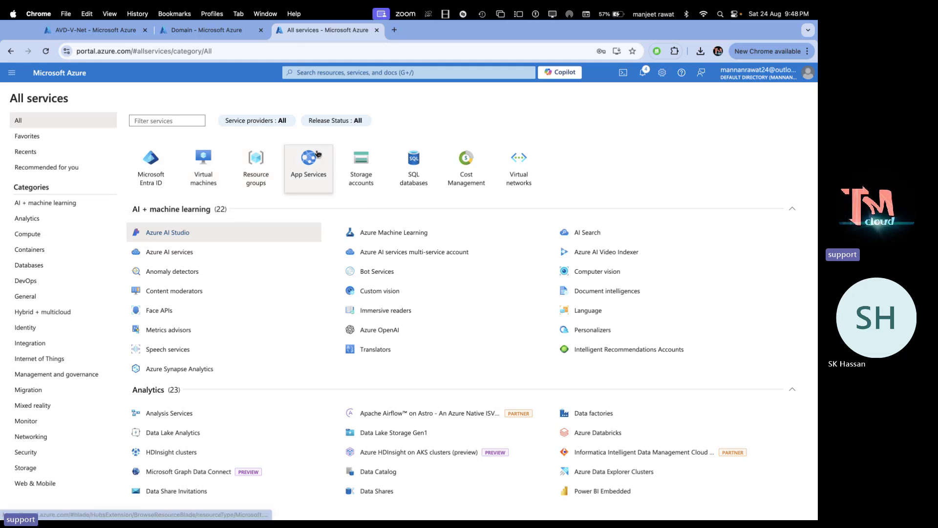
{"action": "left_click", "coordinate": [402, 74]}
Search 'avd' and open demo-DAG from Azure Virtual Desktop's Application groups list
{"action": "type", "text": "a"}
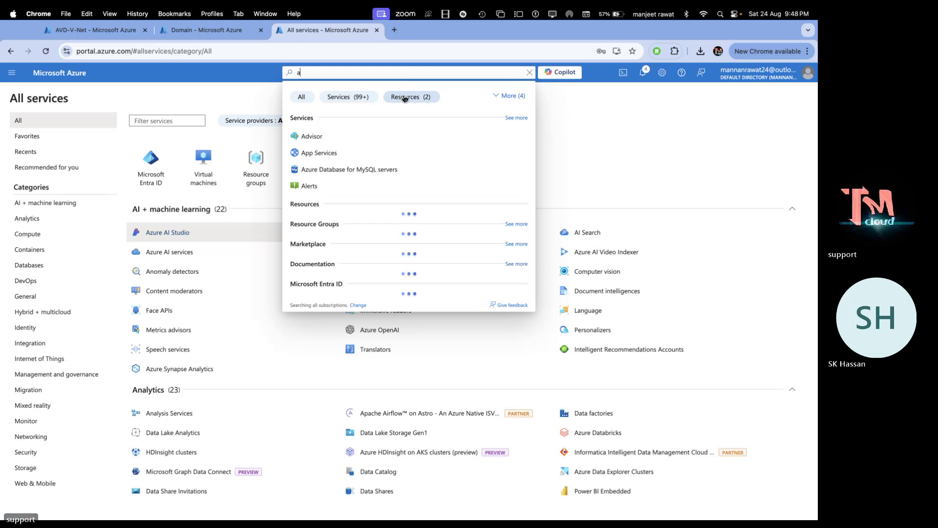
{"action": "type", "text": "vd"}
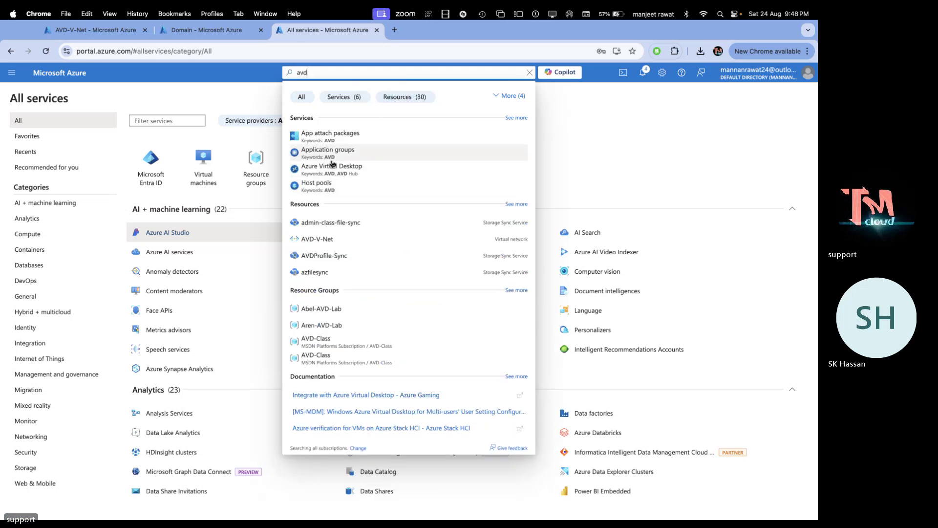
{"action": "left_click", "coordinate": [358, 168]}
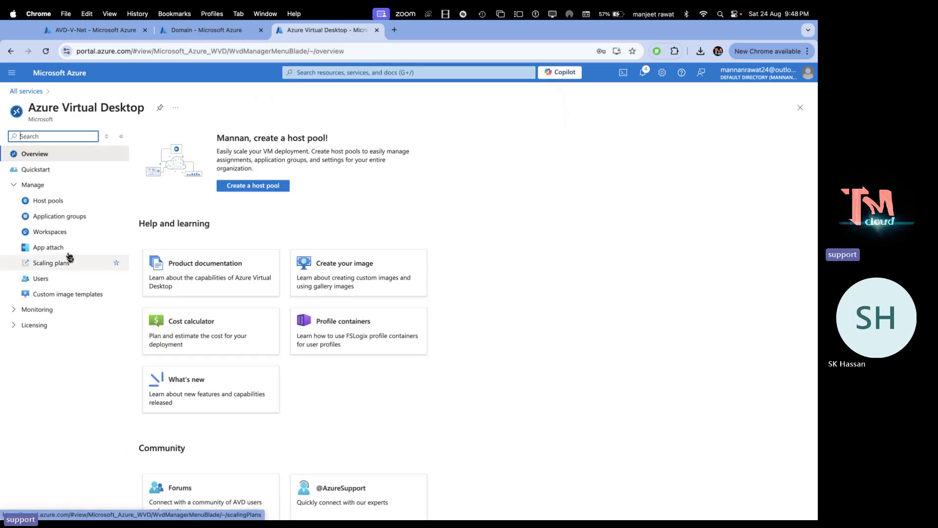
{"action": "left_click", "coordinate": [51, 203]}
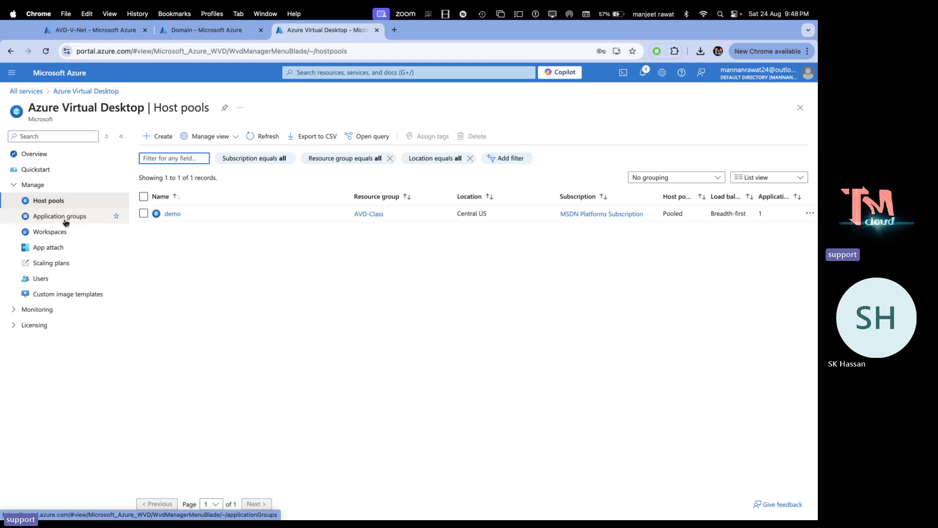
{"action": "left_click", "coordinate": [64, 216]}
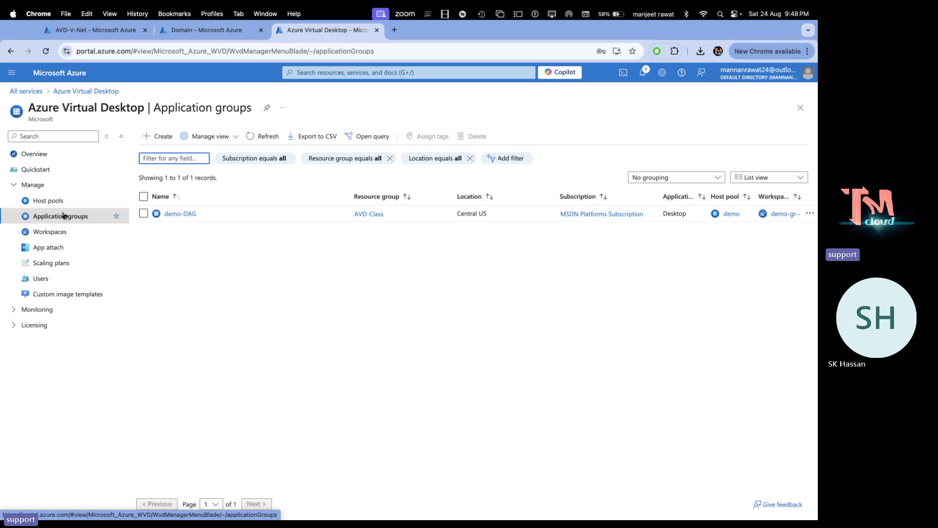
{"action": "left_click", "coordinate": [180, 215]}
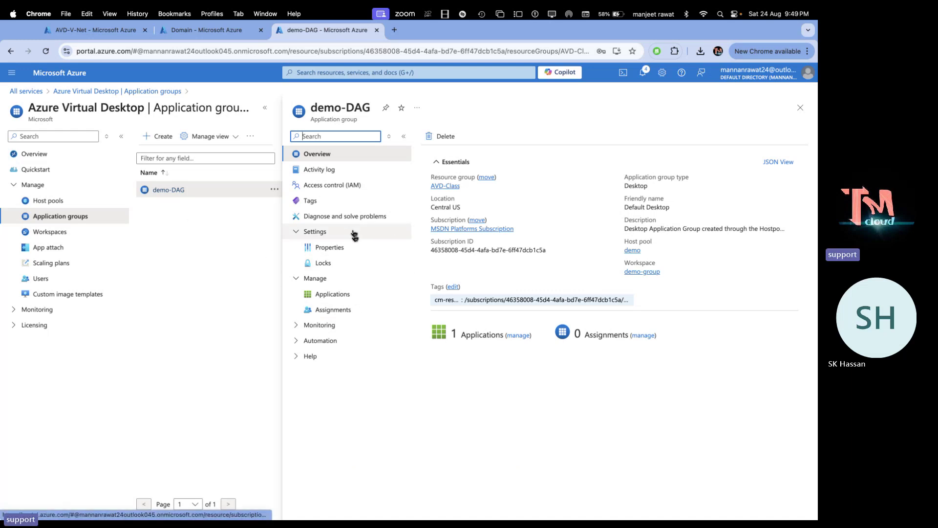
Assign the test user from the directory to the demo-DAG application group
{"action": "left_click", "coordinate": [335, 311]}
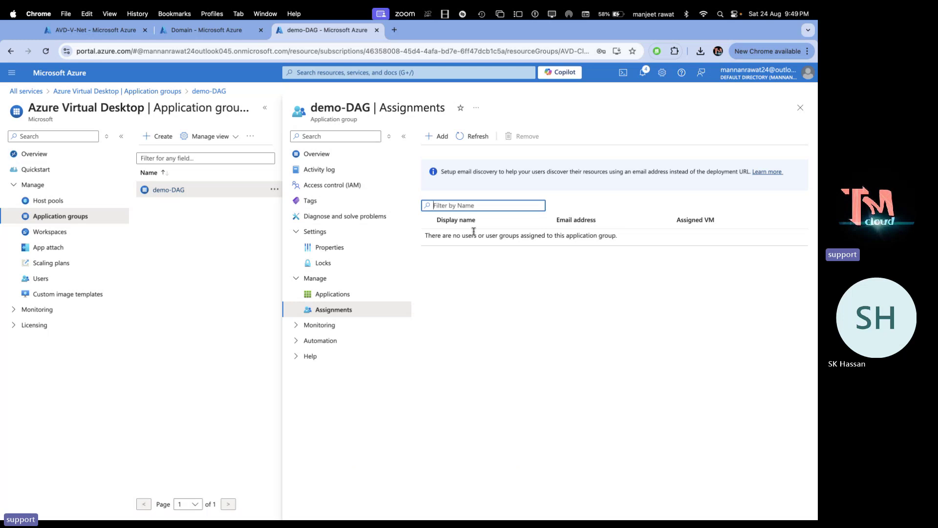
{"action": "left_click", "coordinate": [439, 136]}
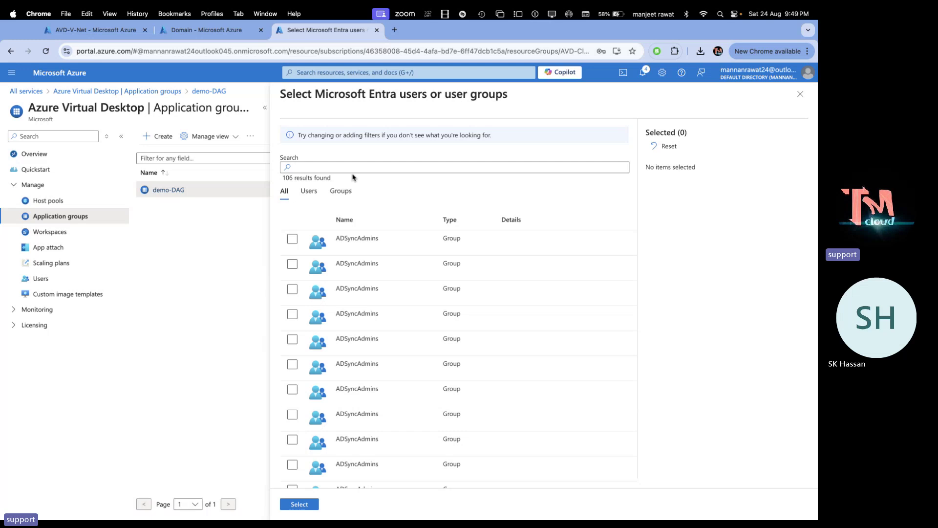
{"action": "left_click", "coordinate": [352, 167]}
{"action": "type", "text": "telnet"}
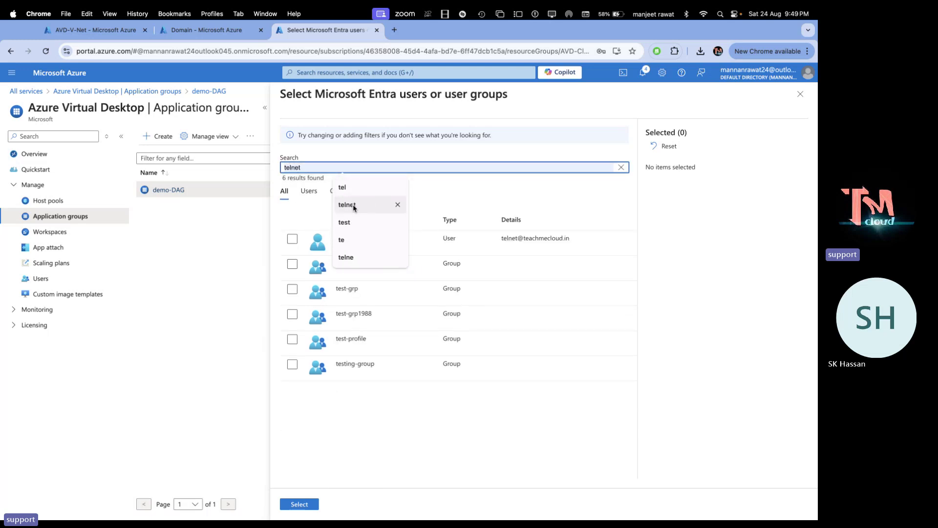
{"action": "left_click", "coordinate": [352, 206]}
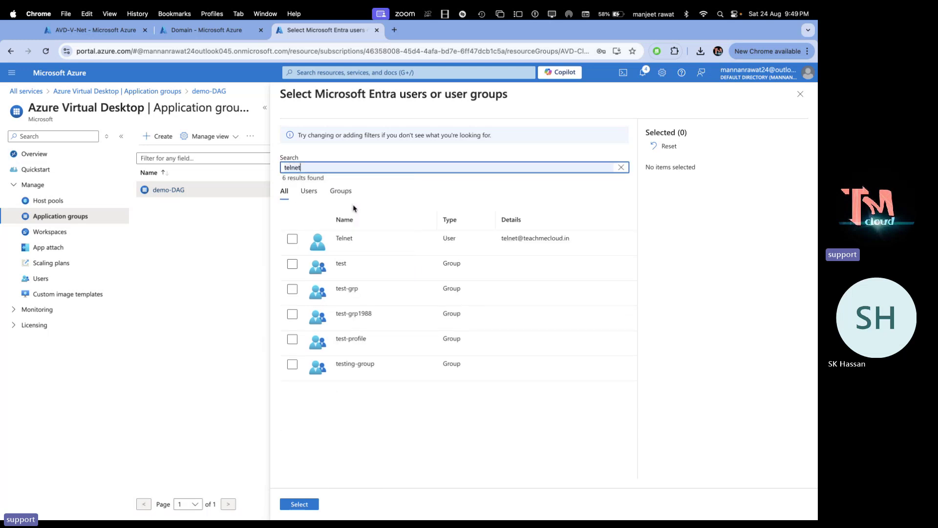
{"action": "left_click", "coordinate": [292, 246]}
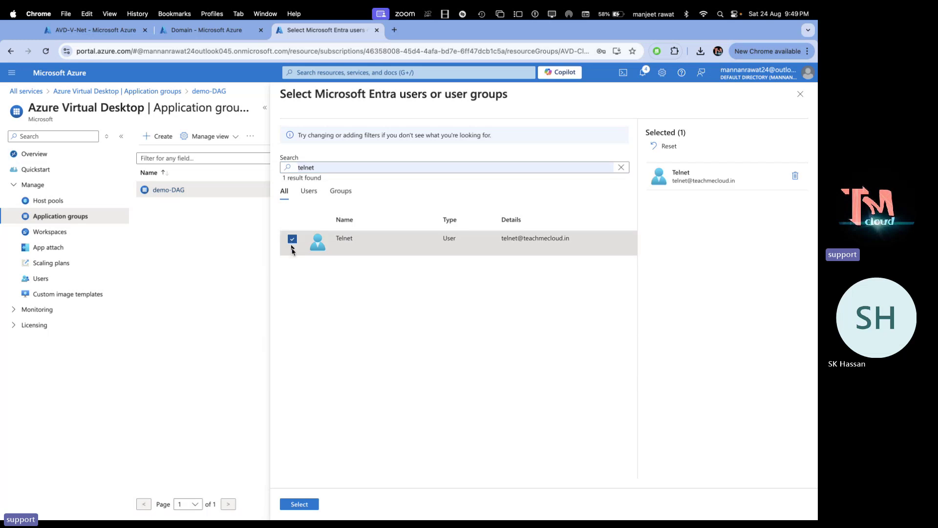
{"action": "left_click", "coordinate": [299, 504]}
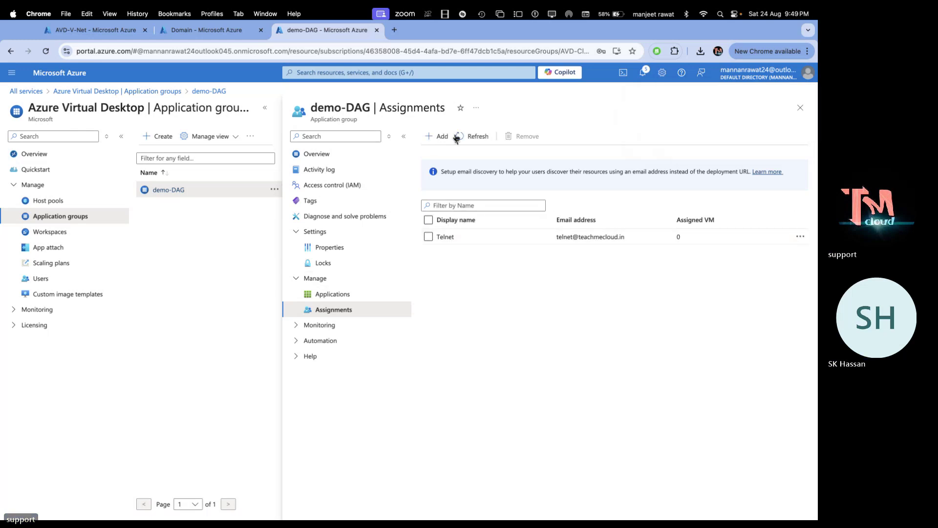
Assign a second directory user to demo-DAG and refresh the assignments list
{"action": "left_click", "coordinate": [442, 136]}
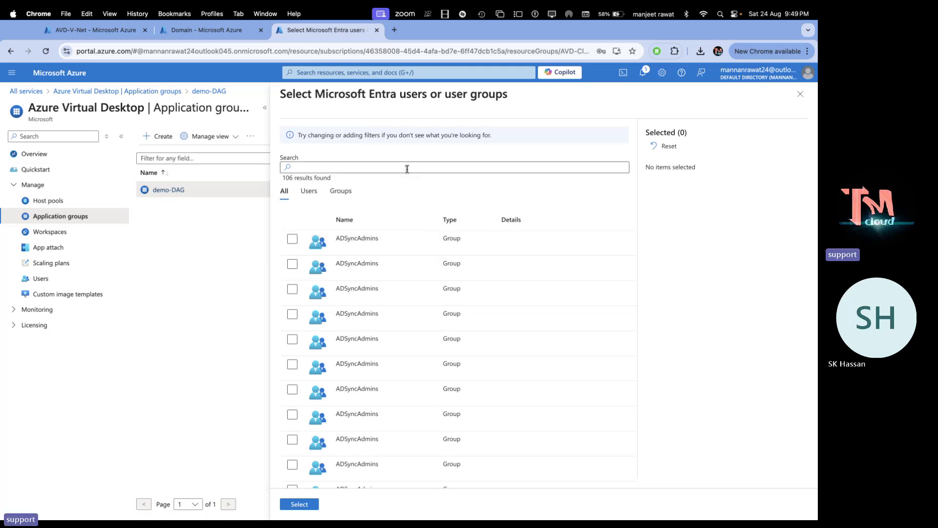
{"action": "left_click", "coordinate": [408, 170]}
{"action": "type", "text": "alib"}
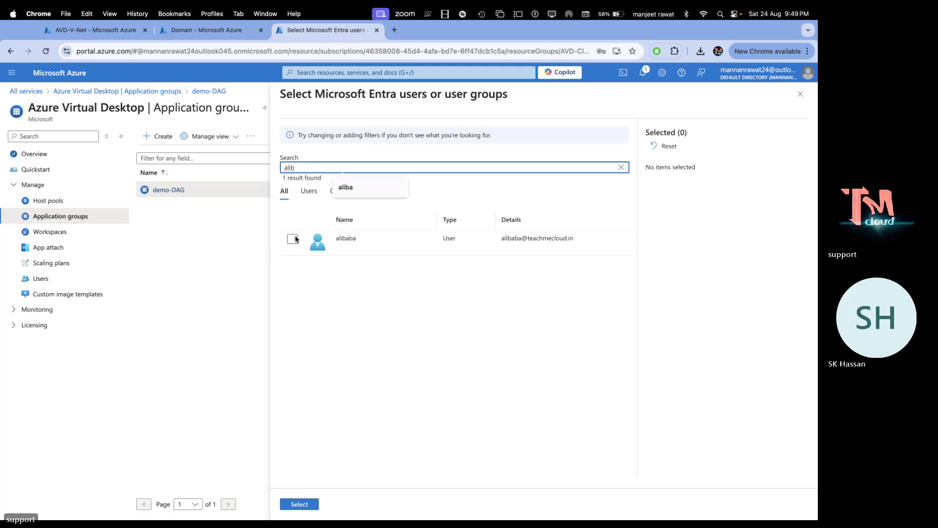
{"action": "left_click", "coordinate": [301, 241]}
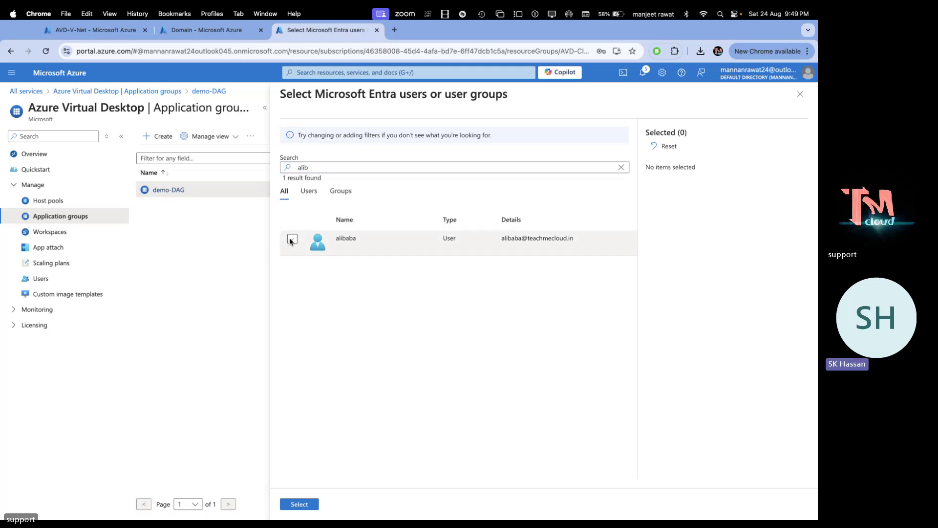
{"action": "left_click", "coordinate": [291, 238]}
{"action": "left_click", "coordinate": [301, 504]}
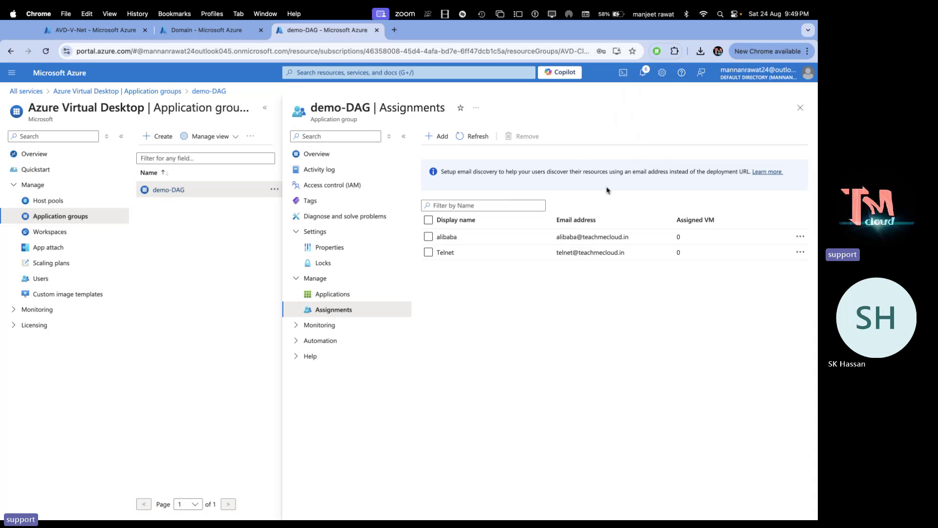
{"action": "left_click", "coordinate": [472, 138]}
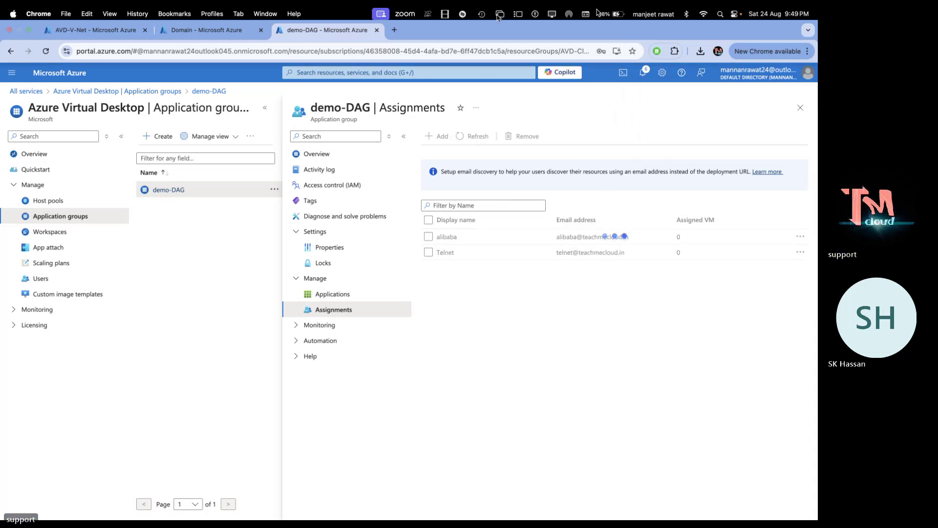
Close the Microsoft Remote Desktop window and bring Chrome with the Azure portal forward
{"action": "key", "text": "super+Tab"}
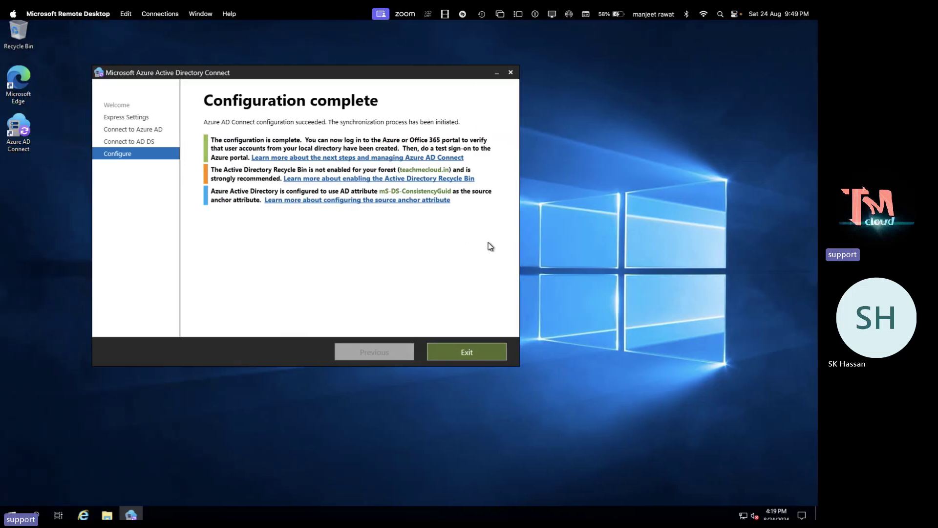
{"action": "key", "text": "ctrl+Left"}
{"action": "key", "text": "ctrl+Left"}
{"action": "key", "text": "ctrl+Left"}
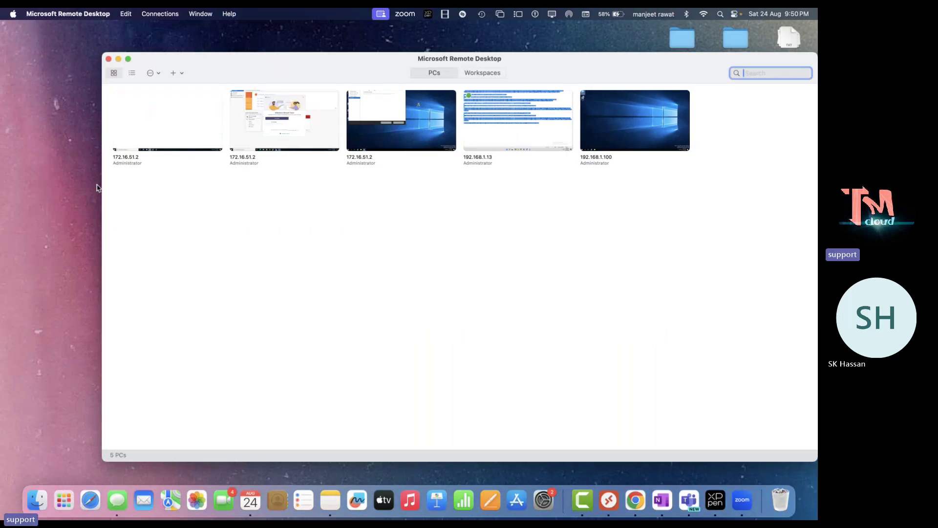
{"action": "left_click", "coordinate": [118, 59]}
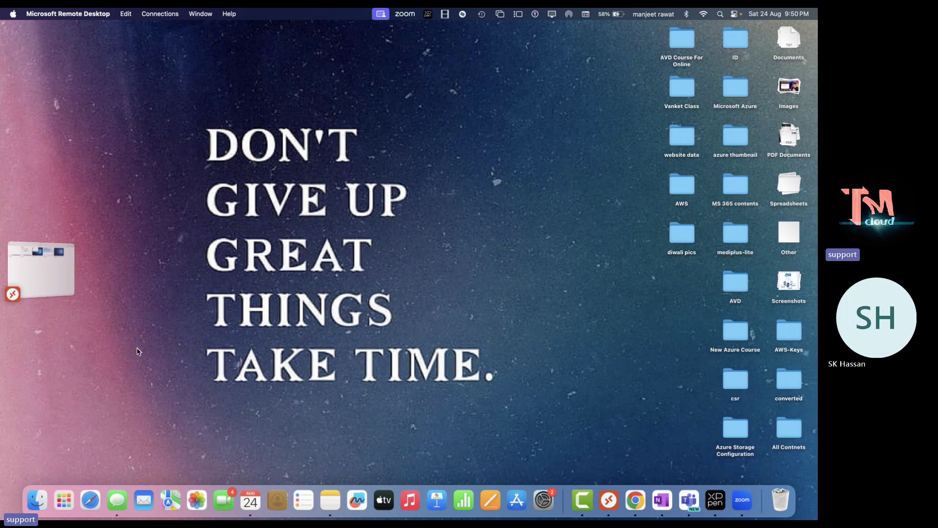
{"action": "left_click", "coordinate": [42, 269]}
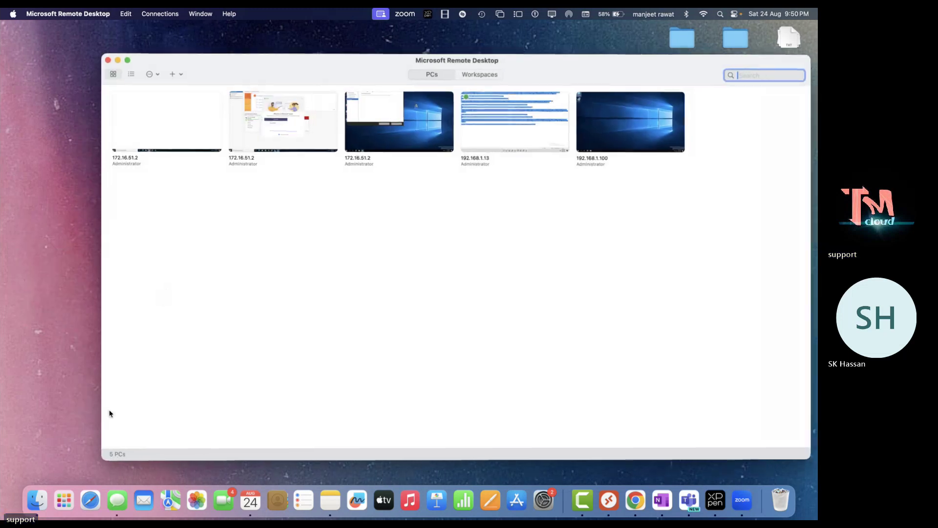
{"action": "left_click", "coordinate": [108, 59]}
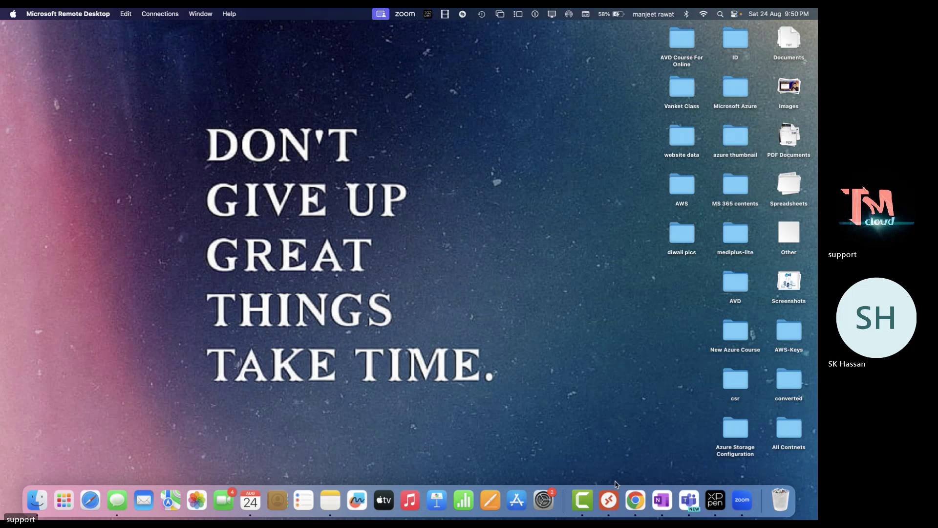
{"action": "left_click", "coordinate": [629, 504]}
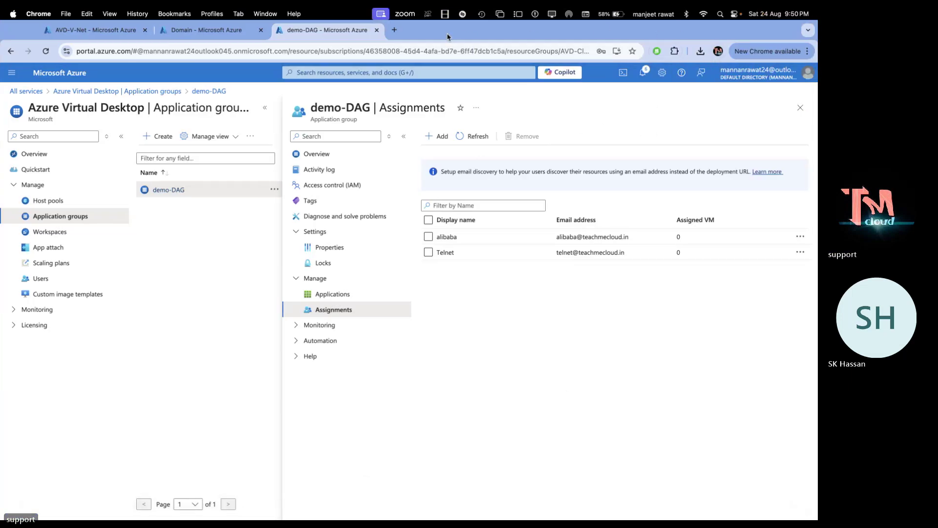
Close the Domain tab and load aka.ms/avdwebclient in a new Chrome tab
{"action": "left_click", "coordinate": [260, 31]}
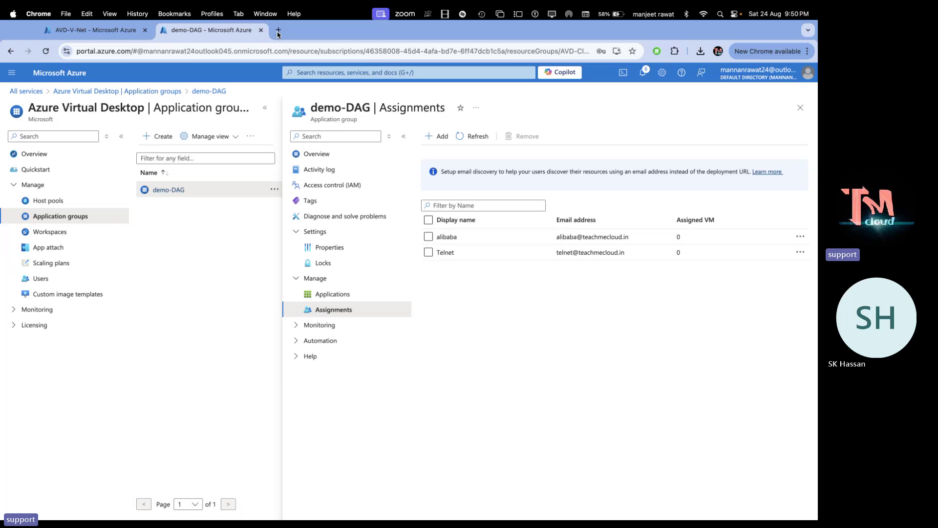
{"action": "left_click", "coordinate": [279, 30]}
{"action": "type", "text": "a"}
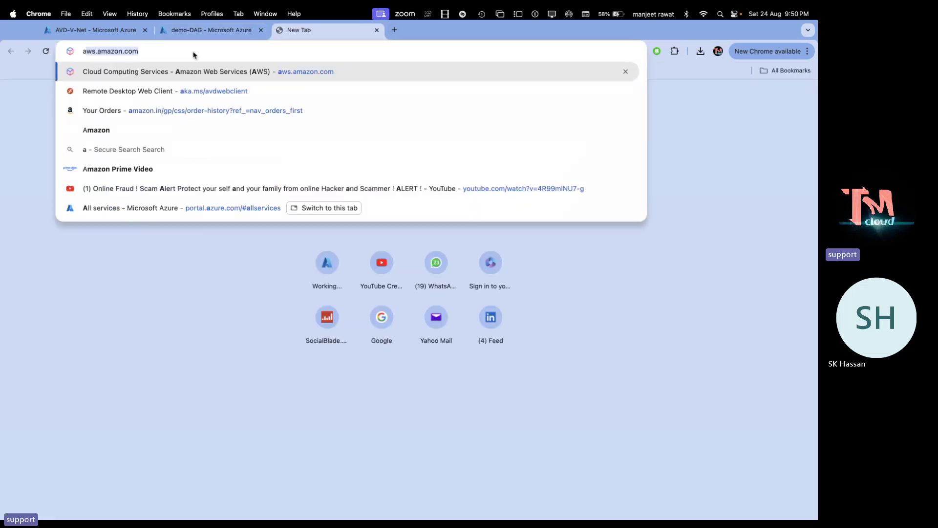
{"action": "type", "text": "ka.ms/avdwebclient"}
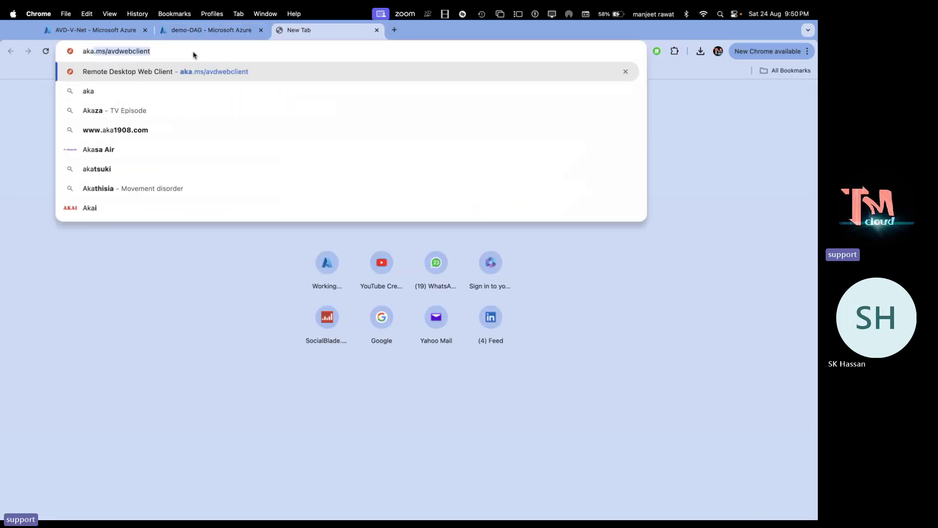
{"action": "key", "text": "Right"}
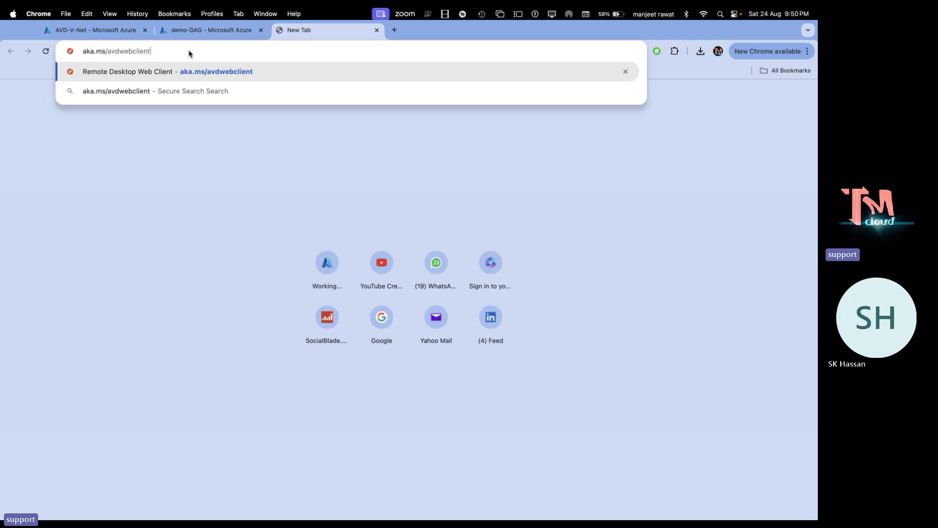
{"action": "key", "text": "Return"}
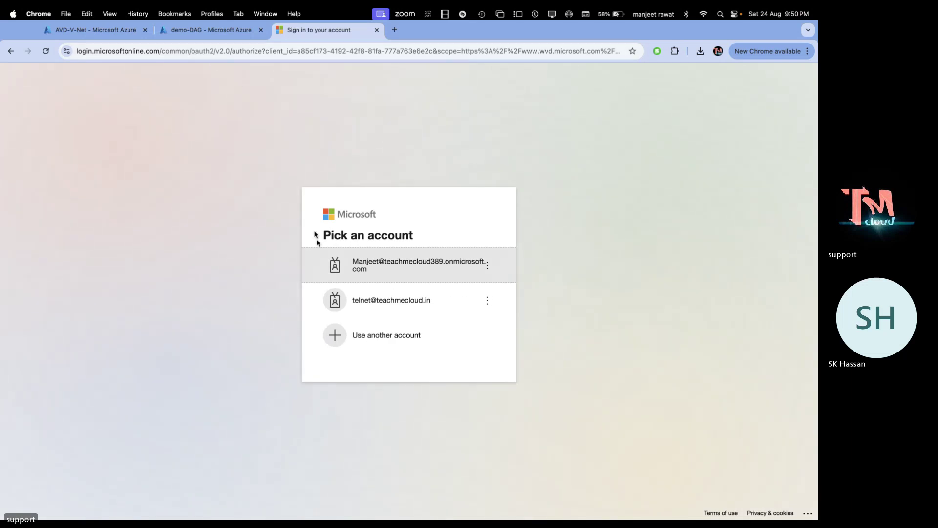
Sign in with the test user's email and password
{"action": "left_click", "coordinate": [391, 337]}
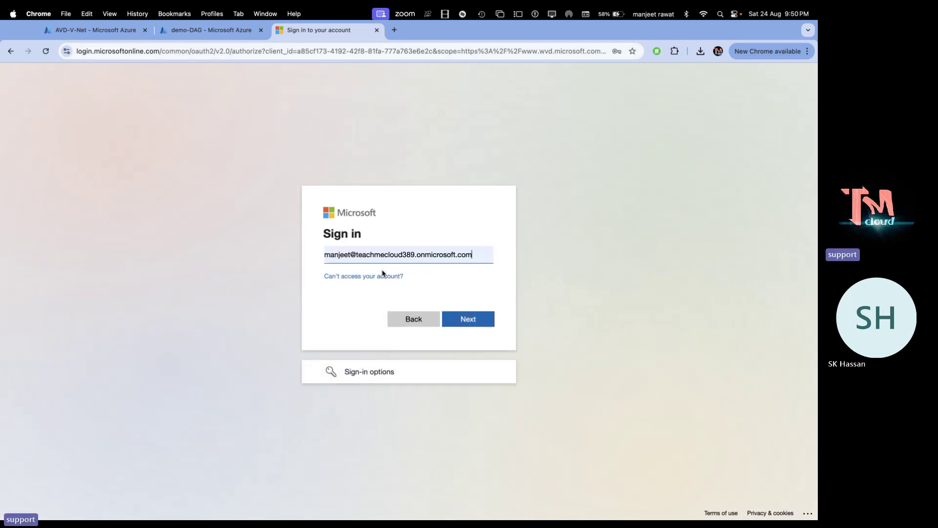
{"action": "left_click", "coordinate": [483, 254]}
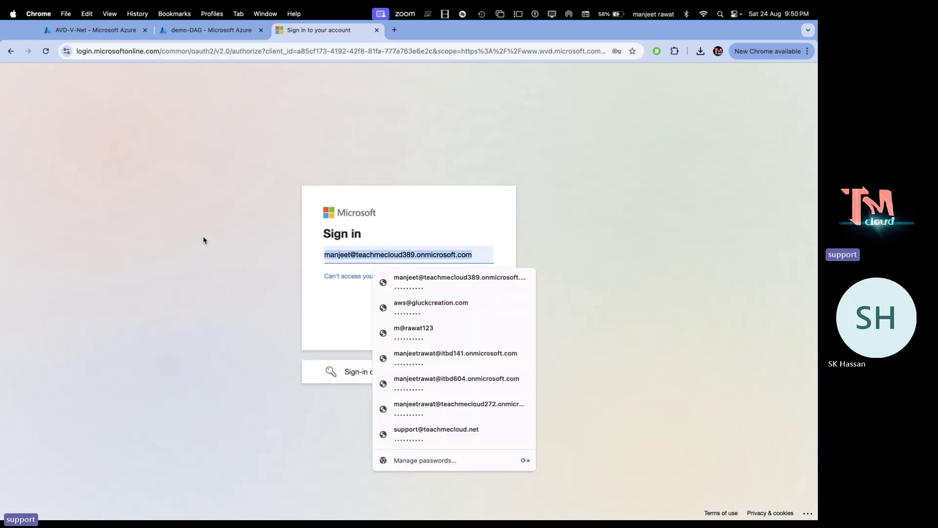
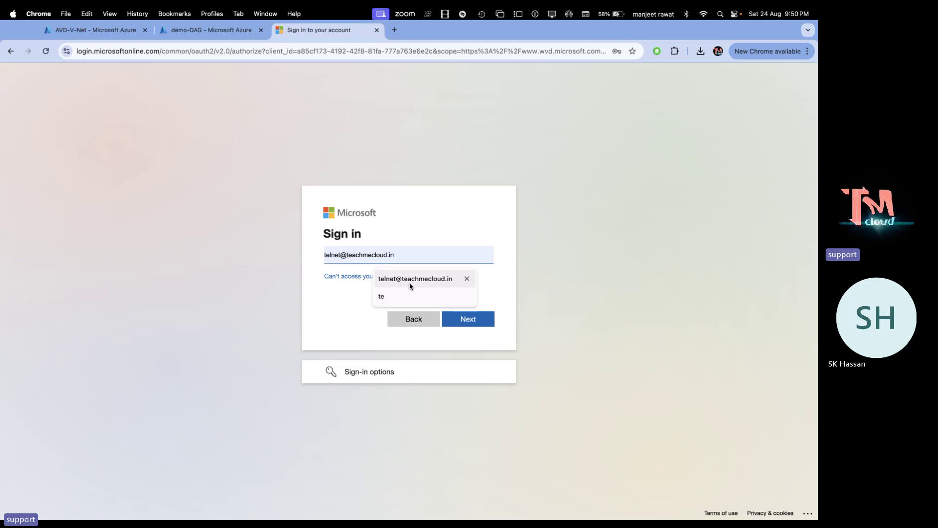
{"action": "left_click", "coordinate": [410, 286]}
{"action": "left_click", "coordinate": [474, 318]}
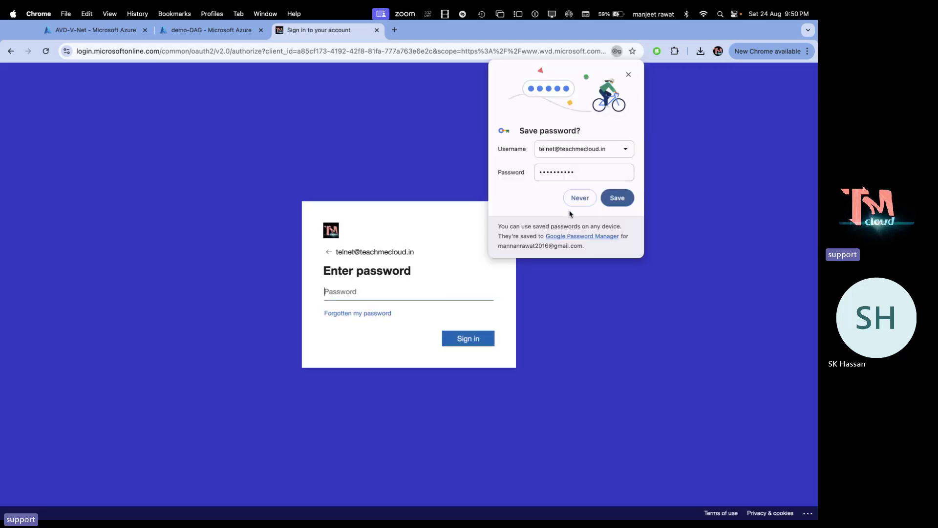
{"action": "left_click", "coordinate": [581, 202]}
{"action": "type", "text": "••"}
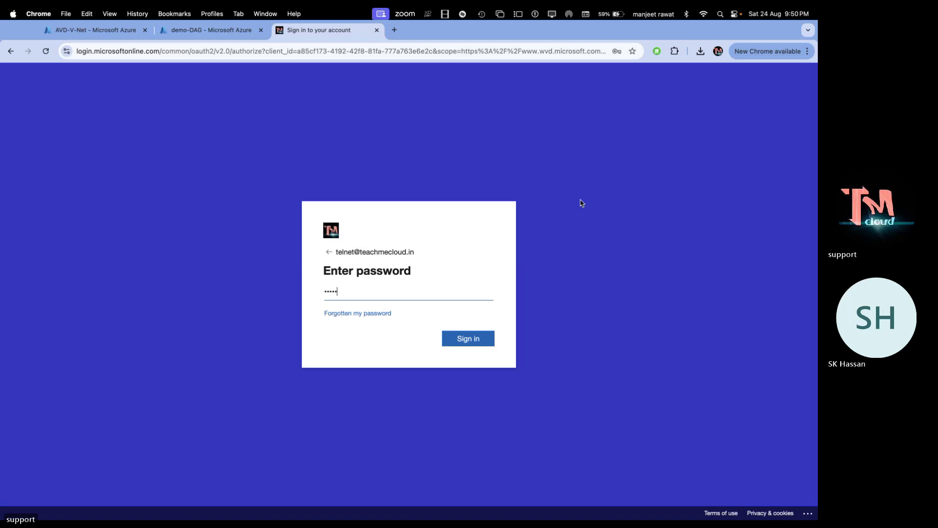
{"action": "type", "text": "•••••••"}
{"action": "key", "text": "Return"}
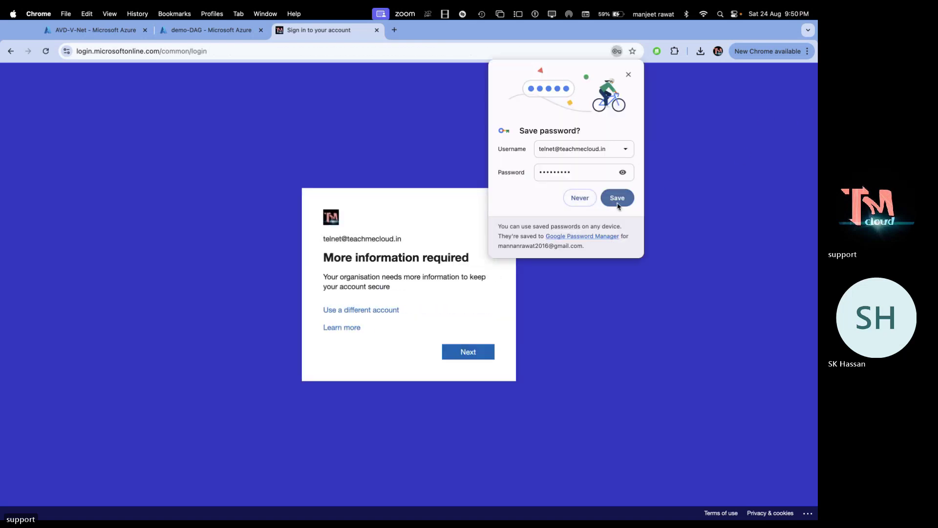
Continue past the more-information notice and skip the phone verification setup
{"action": "left_click", "coordinate": [611, 198]}
{"action": "left_click", "coordinate": [468, 356]}
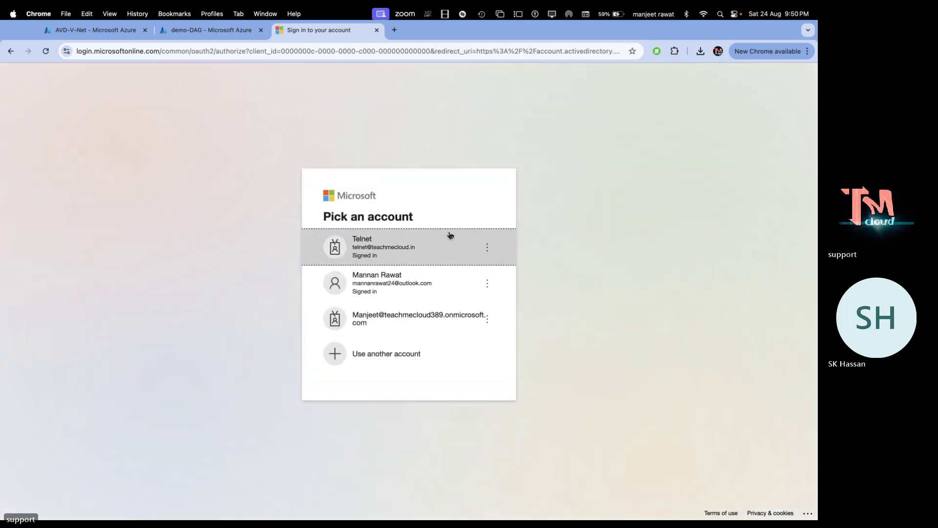
{"action": "left_click", "coordinate": [453, 256]}
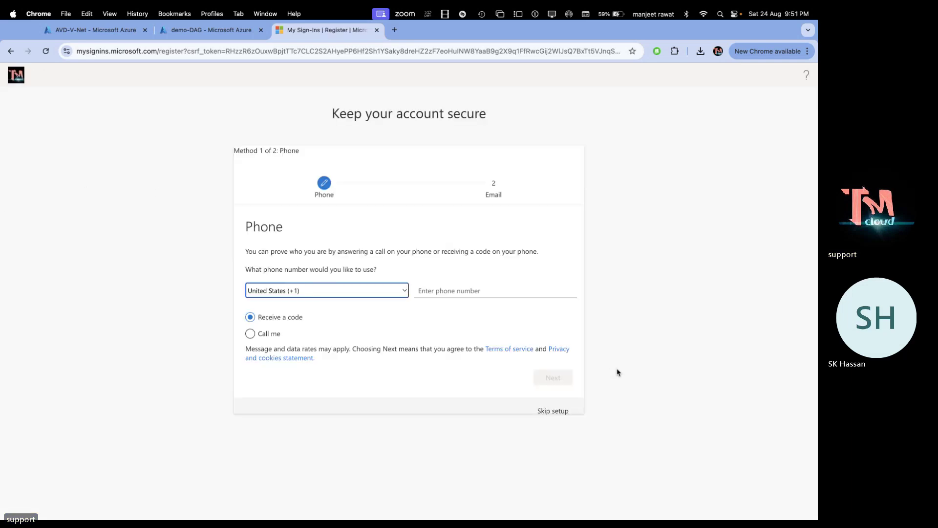
{"action": "left_click", "coordinate": [546, 411]}
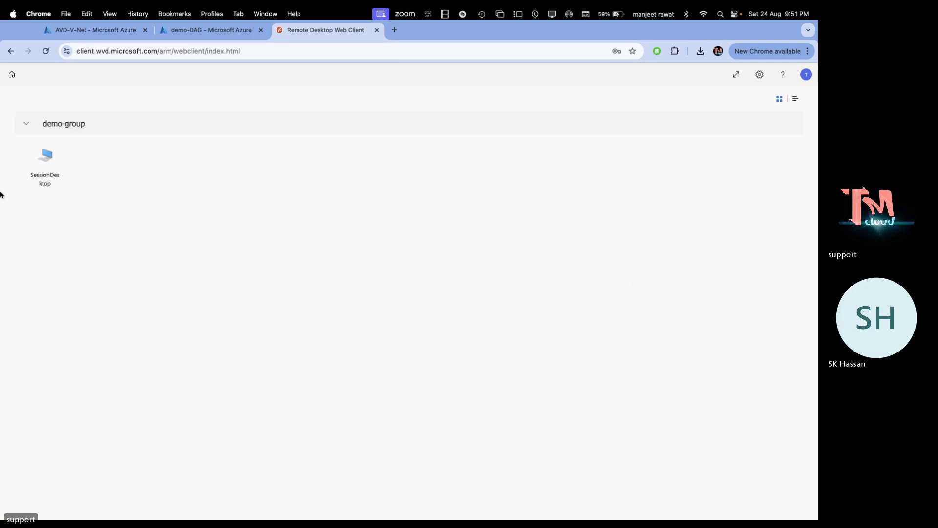
Launch SessionDesktop with local resources allowed and submit the test user's password
{"action": "left_click", "coordinate": [36, 177]}
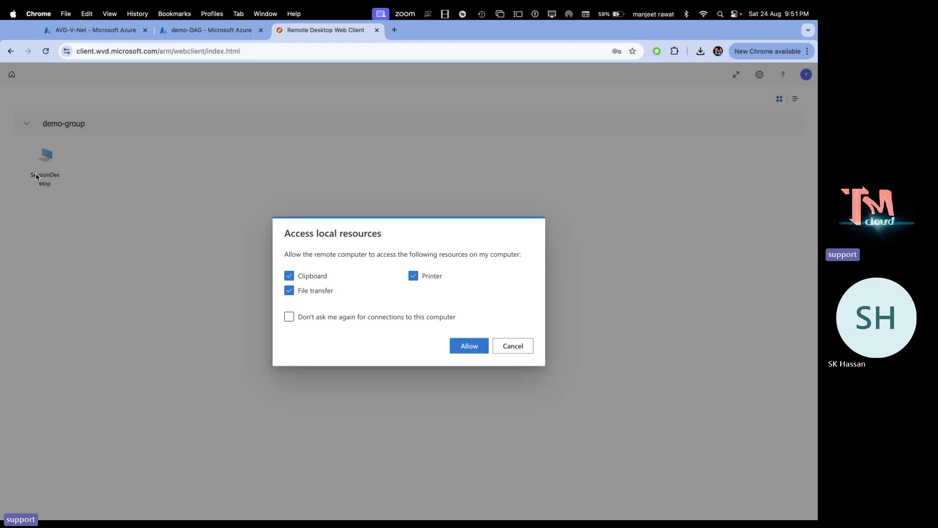
{"action": "left_click", "coordinate": [480, 350]}
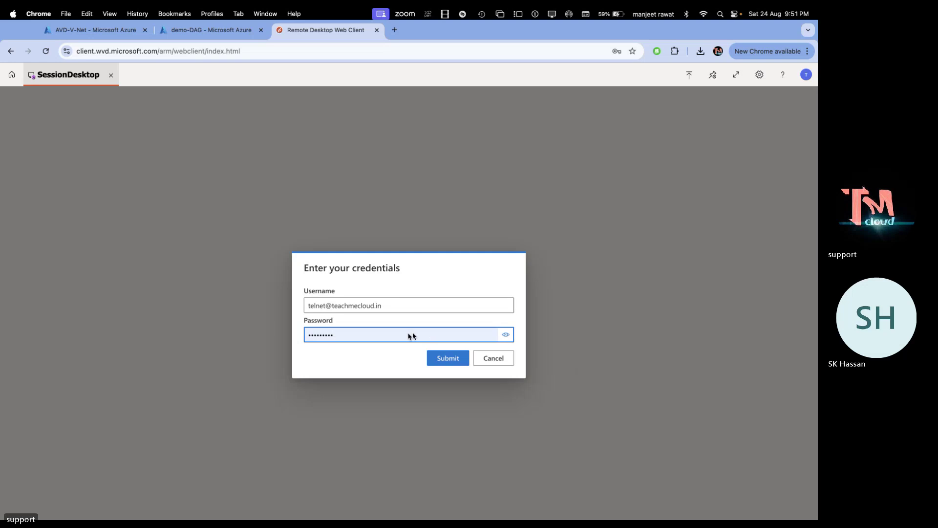
{"action": "left_click", "coordinate": [505, 335]}
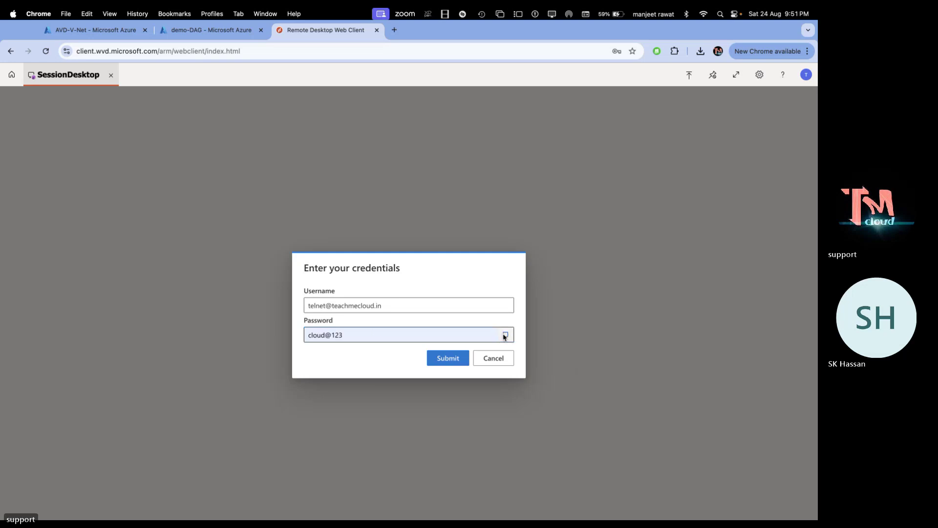
{"action": "left_click", "coordinate": [442, 360]}
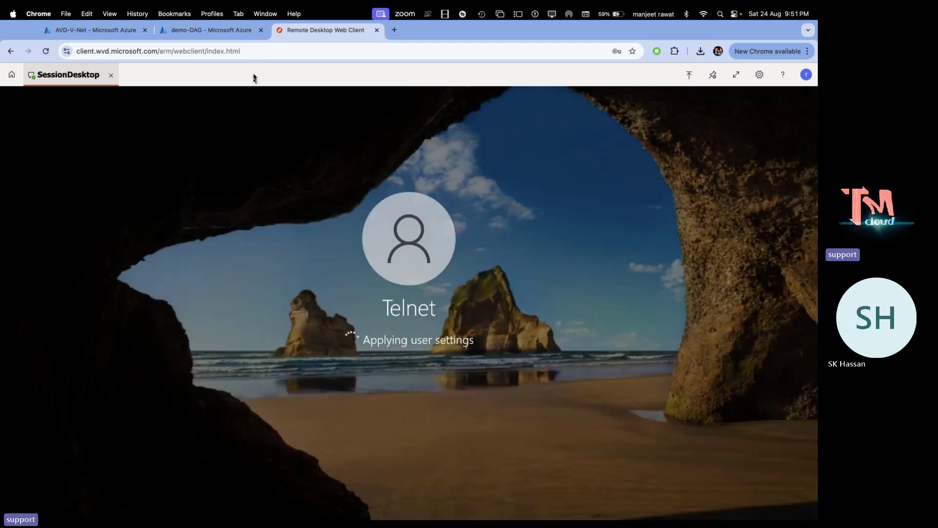
{"action": "left_click", "coordinate": [254, 51]}
{"action": "key", "text": "super+c"}
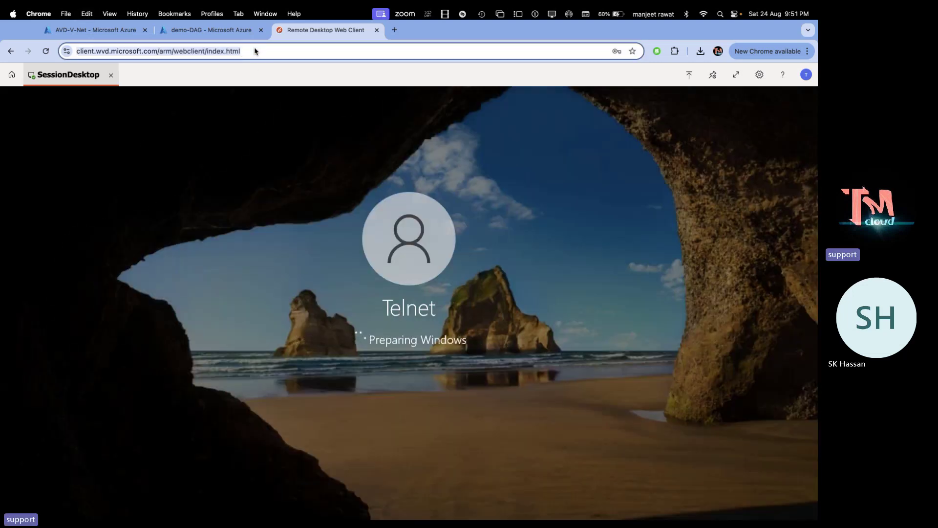
{"action": "key", "text": "ctrl+Right"}
{"action": "key", "text": "ctrl+Right"}
{"action": "key", "text": "ctrl+Right"}
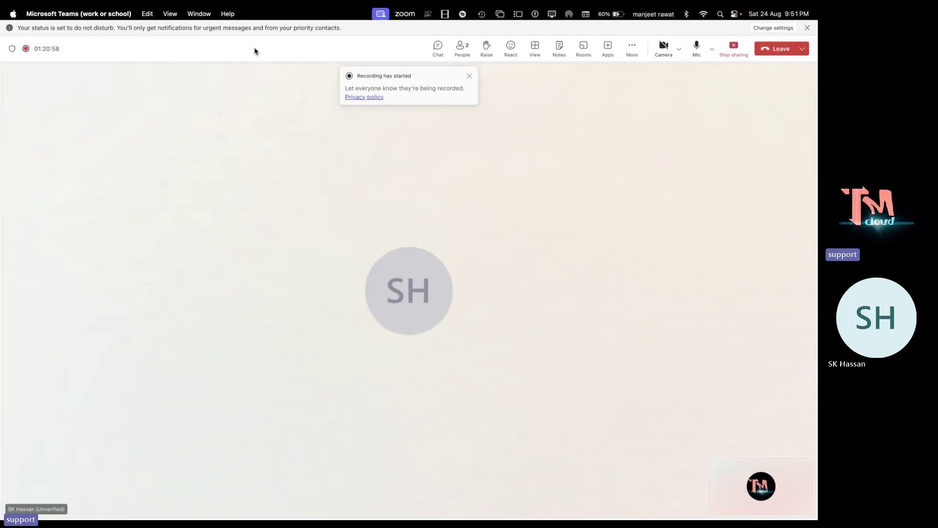
Move through full-screen spaces to the macOS desktop and open a new Safari window
{"action": "key", "text": "ctrl+Right"}
{"action": "key", "text": "ctrl+Left"}
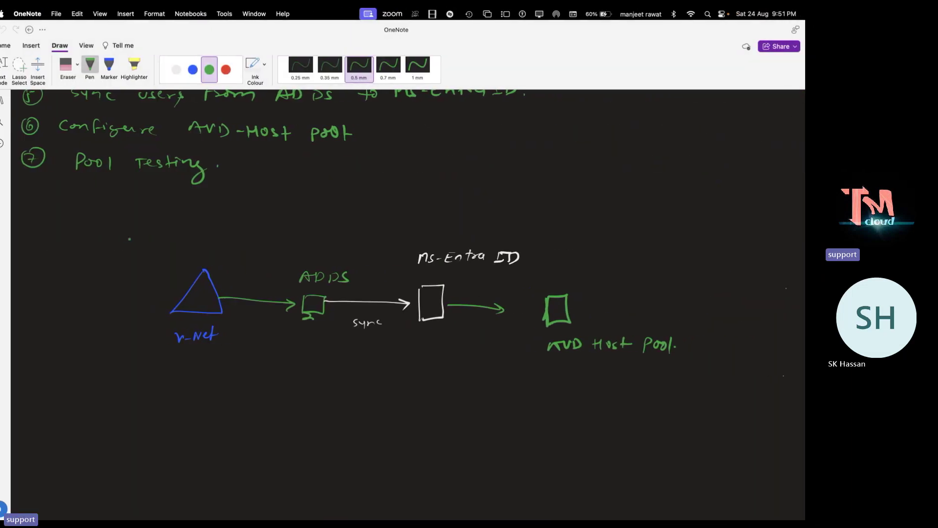
{"action": "key", "text": "ctrl+Left"}
{"action": "key", "text": "ctrl+Left"}
{"action": "key", "text": "ctrl+Left"}
{"action": "key", "text": "ctrl+Left"}
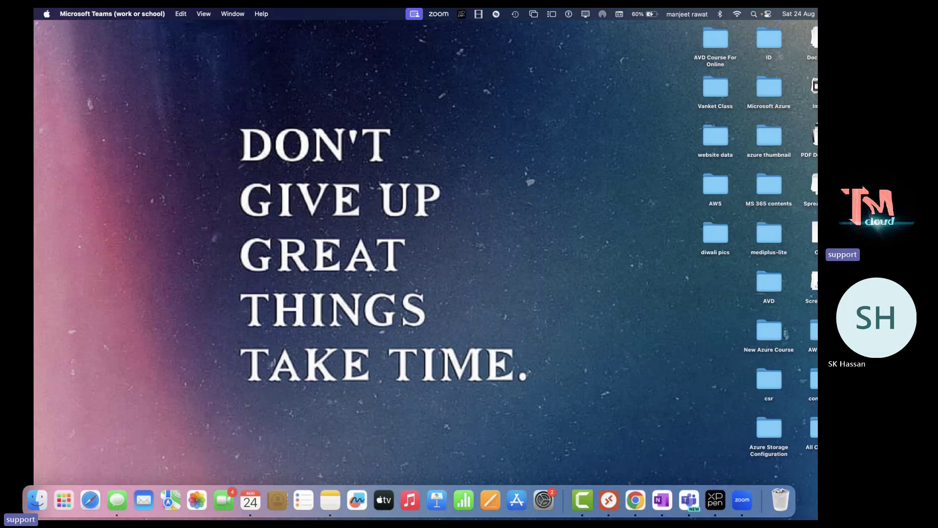
{"action": "key", "text": "ctrl+Right"}
{"action": "key", "text": "ctrl+Left"}
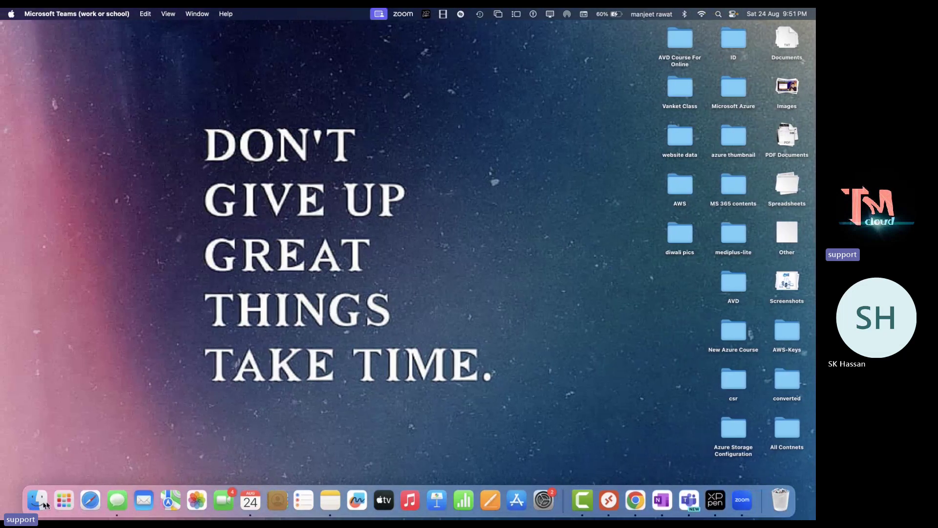
{"action": "left_click", "coordinate": [96, 507]}
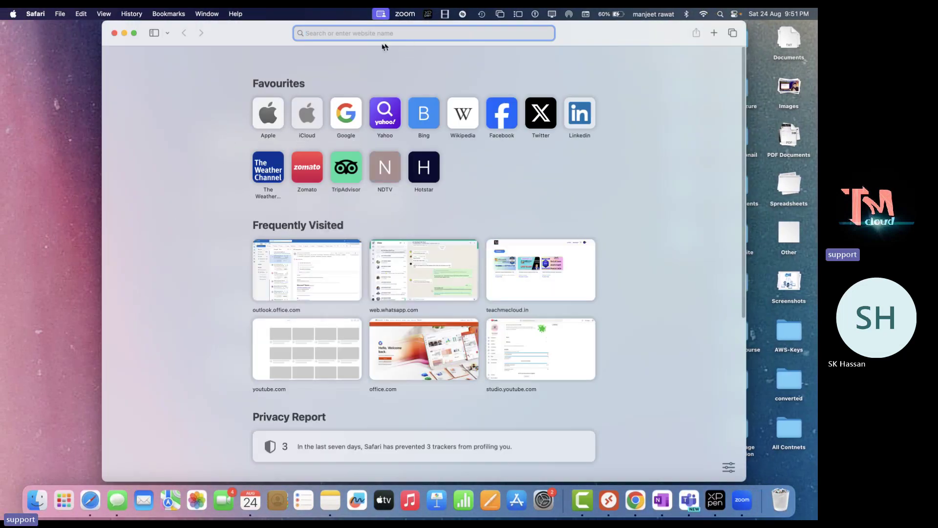
Paste the web client address in Safari and sign in with the second user's email and password
{"action": "left_click_drag", "start_coordinate": [212, 37], "coordinate": [121, 93]}
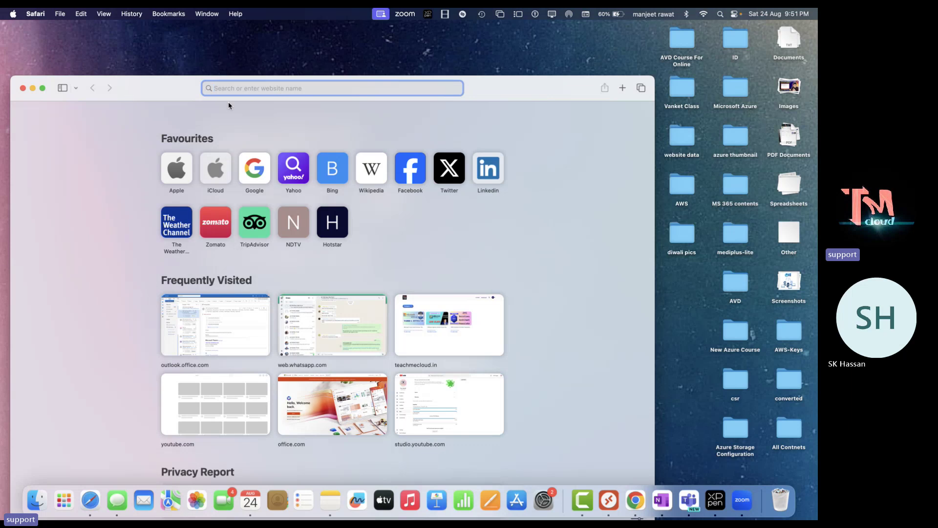
{"action": "key", "text": "super+v"}
{"action": "key", "text": "Return"}
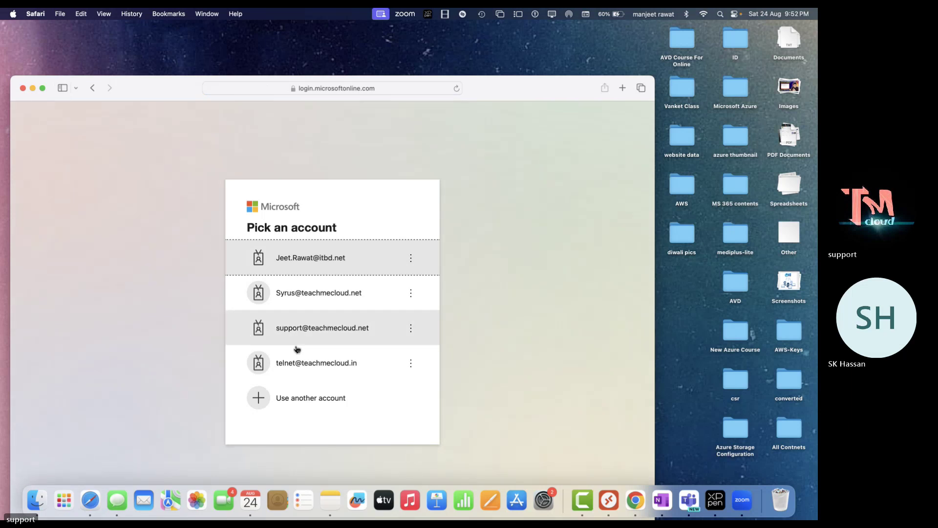
{"action": "left_click", "coordinate": [305, 395]}
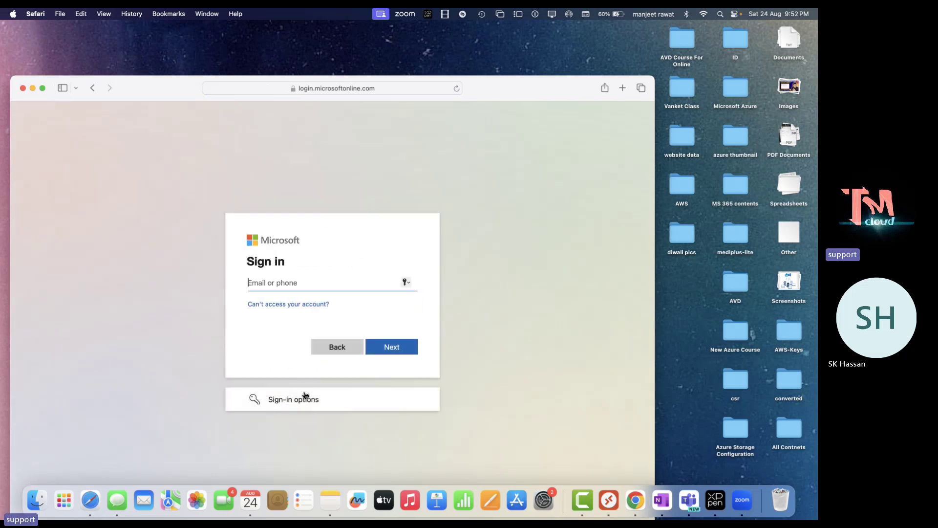
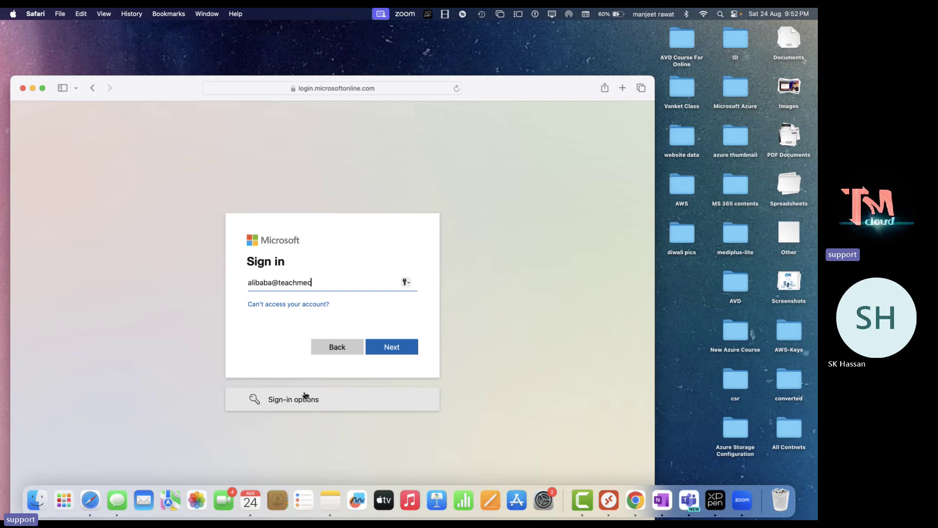
{"action": "key", "text": "Return"}
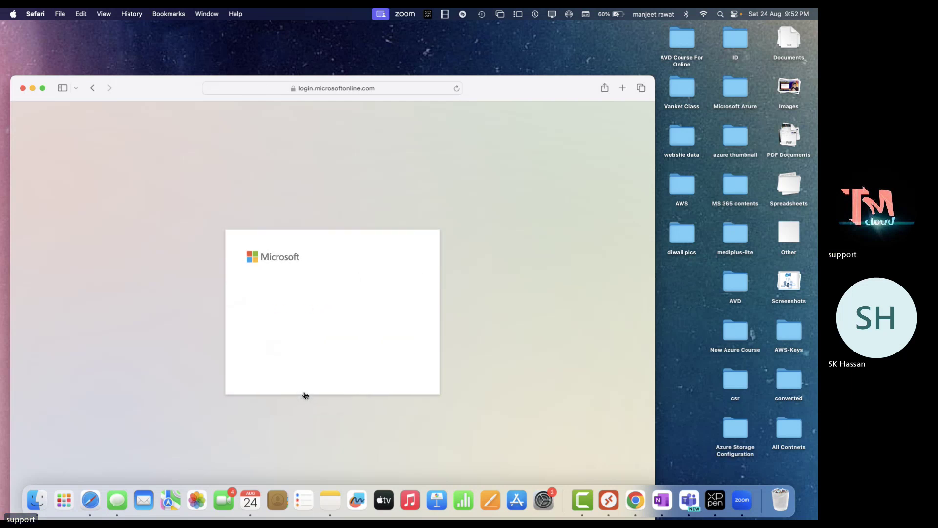
{"action": "type", "text": "•"}
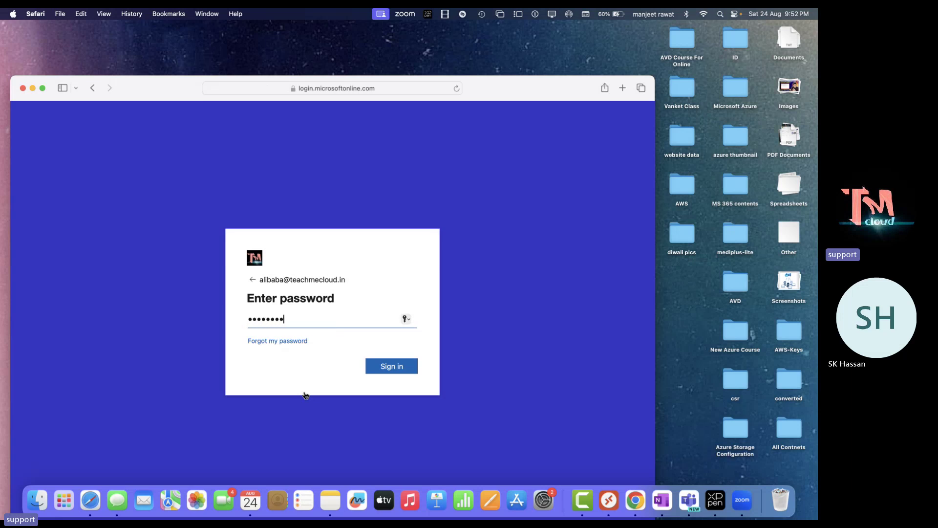
{"action": "key", "text": "Return"}
Decline saving the password, skip security setup, and decline staying signed in
{"action": "left_click", "coordinate": [336, 361]}
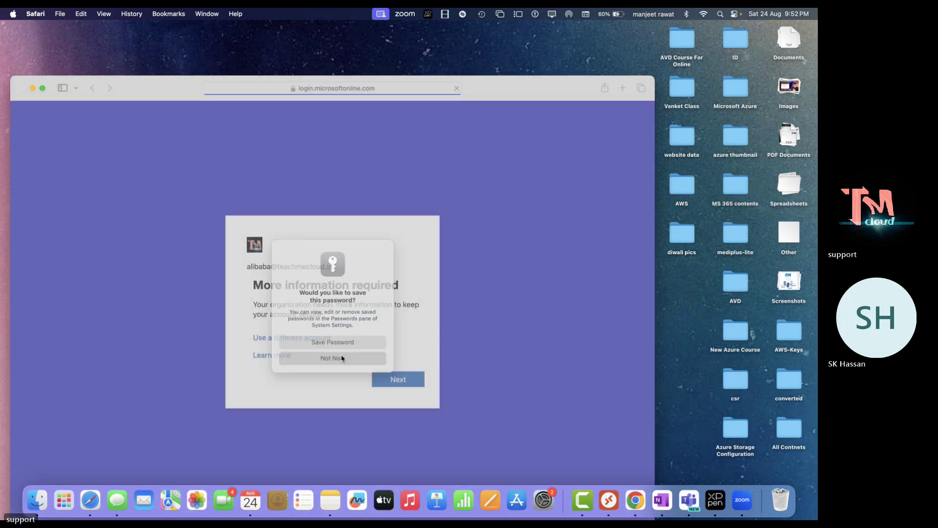
{"action": "left_click", "coordinate": [391, 379]}
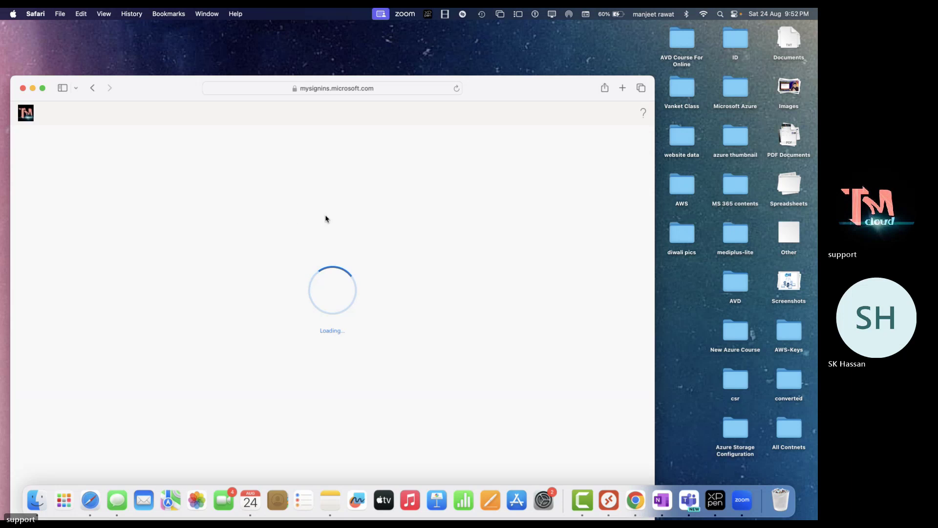
{"action": "left_click", "coordinate": [473, 452]}
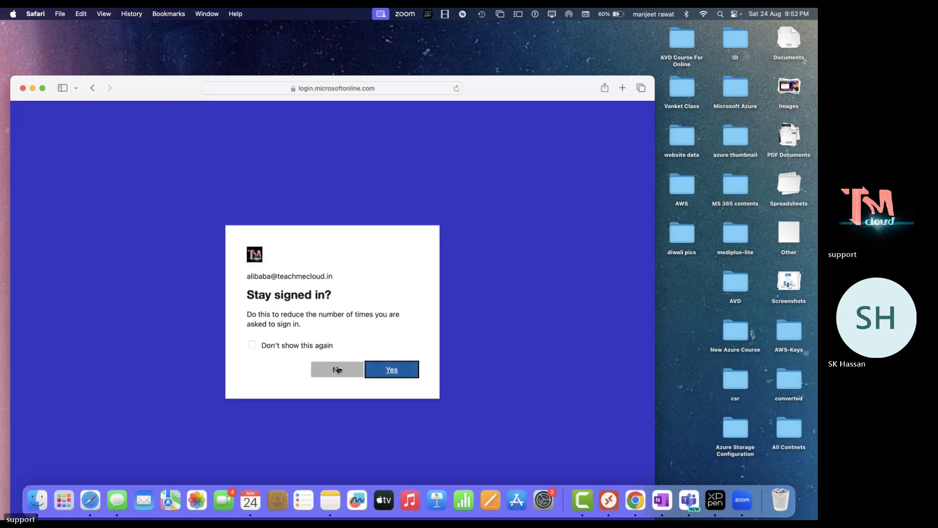
{"action": "left_click", "coordinate": [337, 370]}
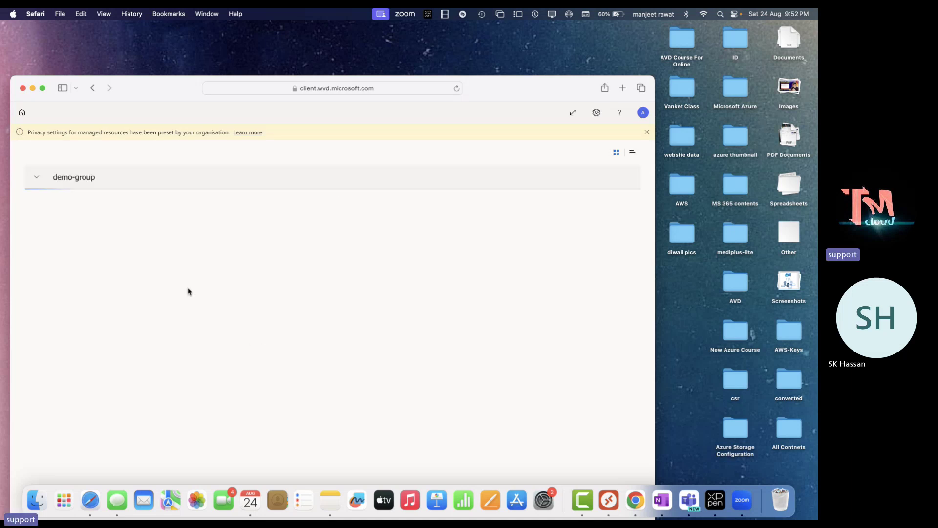
Launch SessionDesktop as the second user with local resources allowed, then nudge the window upward
{"action": "left_click", "coordinate": [53, 215]}
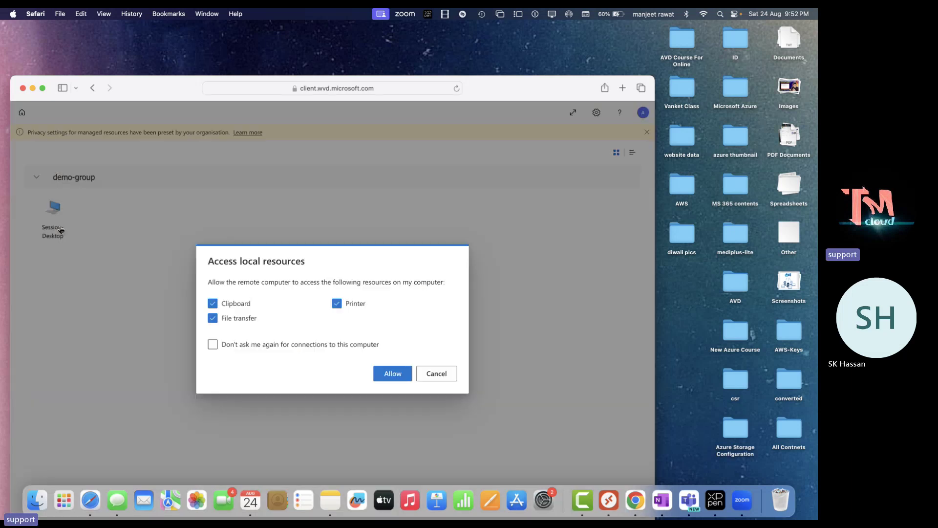
{"action": "left_click", "coordinate": [393, 373]}
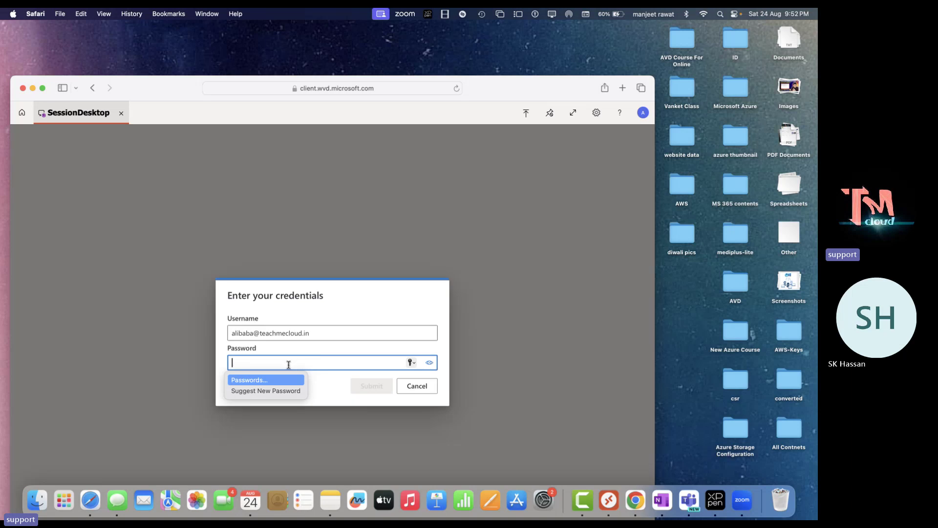
{"action": "type", "text": "•"}
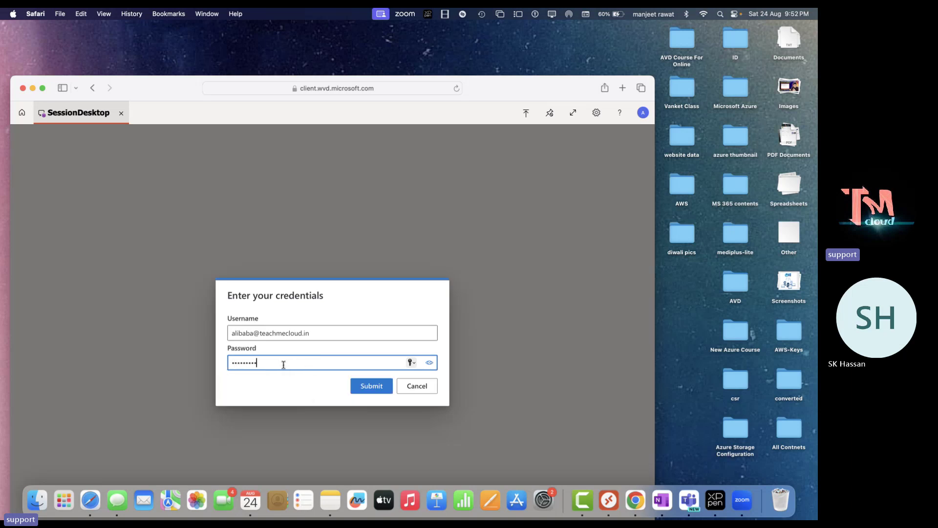
{"action": "key", "text": "Return"}
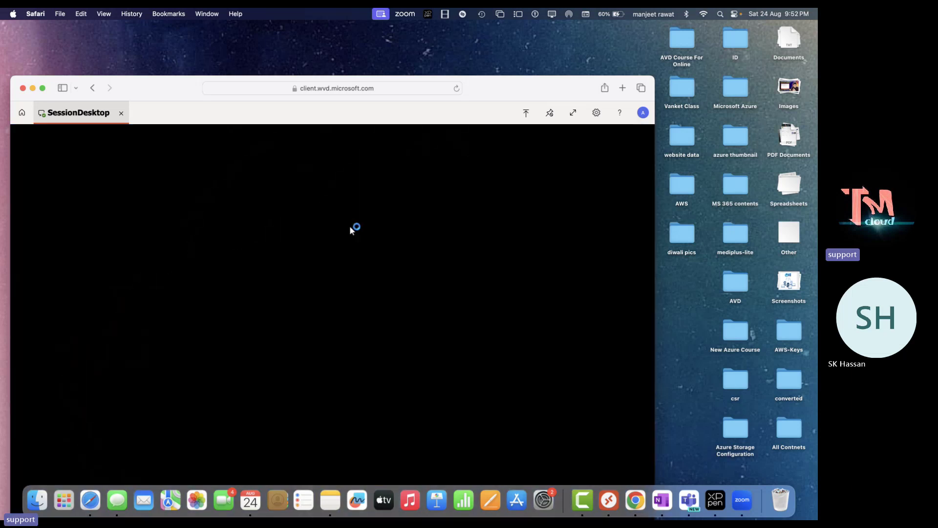
{"action": "left_click_drag", "start_coordinate": [529, 90], "coordinate": [575, 34]}
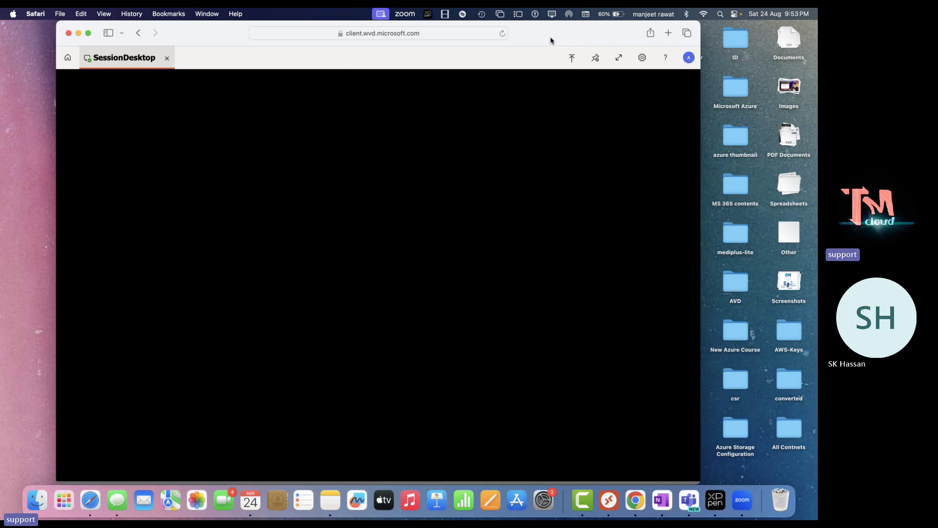
Check the Safari and Chrome sessions, then reveal Chrome's full web client address
{"action": "key", "text": "ctrl+Right"}
{"action": "key", "text": "ctrl+Right"}
{"action": "key", "text": "ctrl+Right"}
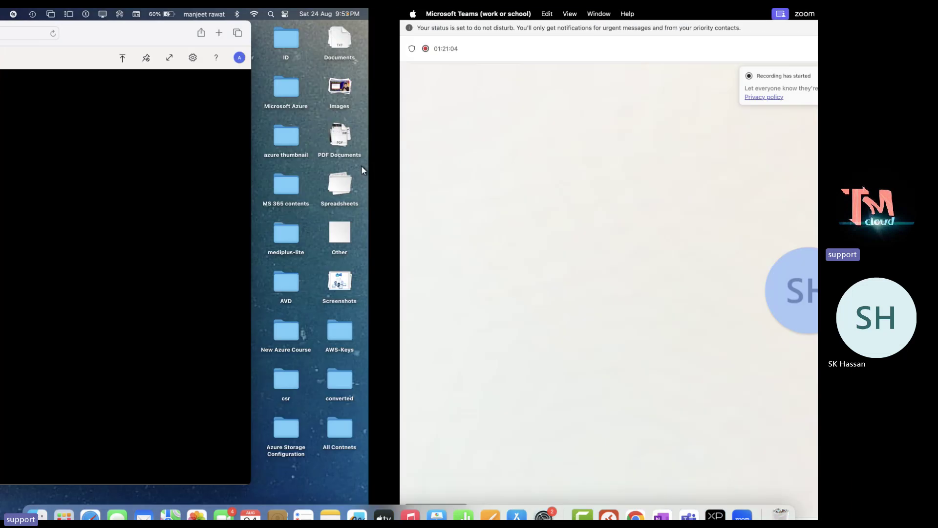
{"action": "key", "text": "ctrl+Left"}
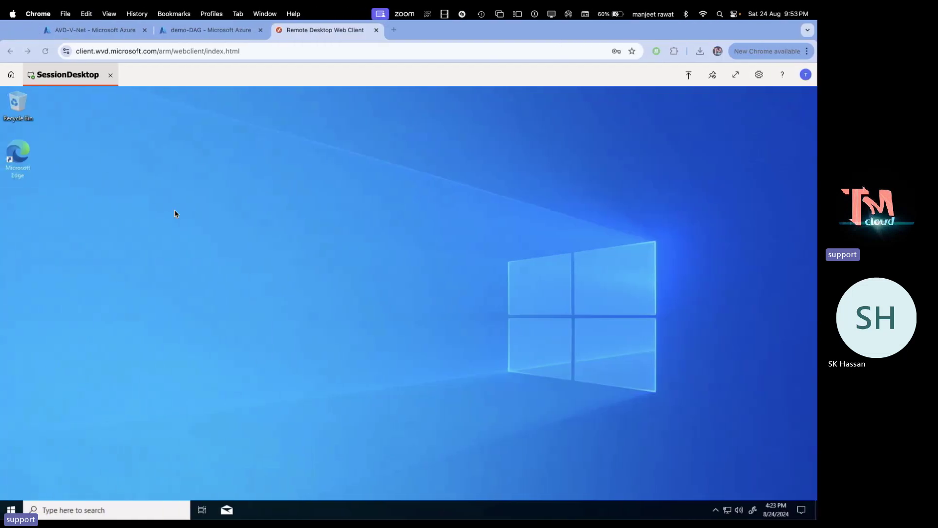
{"action": "key", "text": "ctrl+Right"}
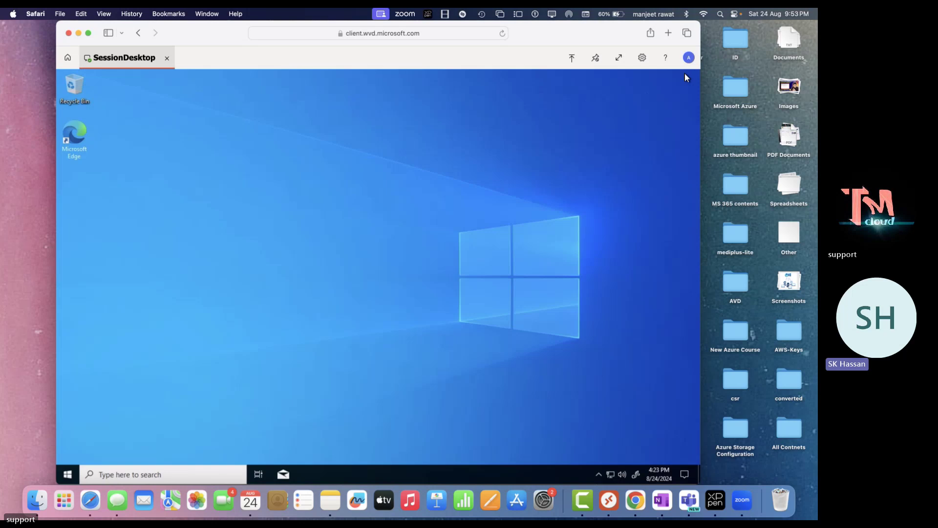
{"action": "key", "text": "ctrl+Right"}
{"action": "key", "text": "ctrl+Right"}
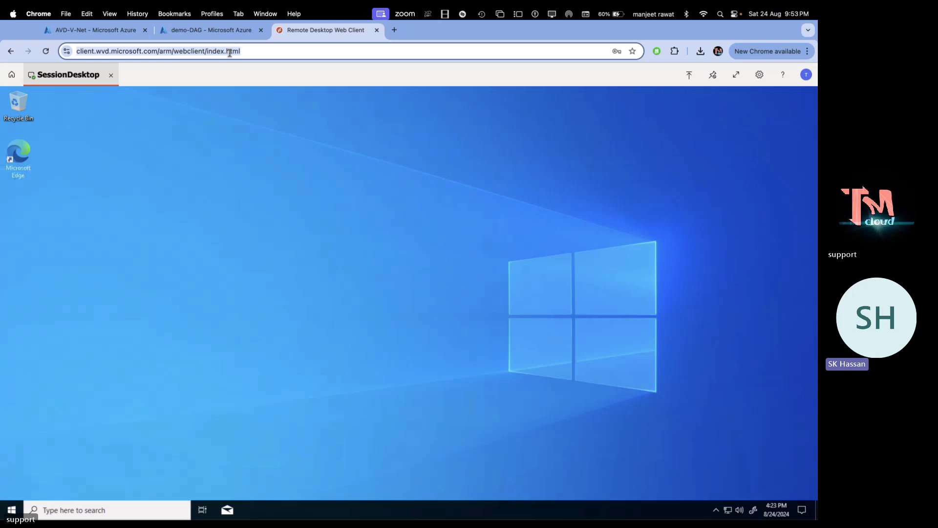
{"action": "key", "text": "super+Tab"}
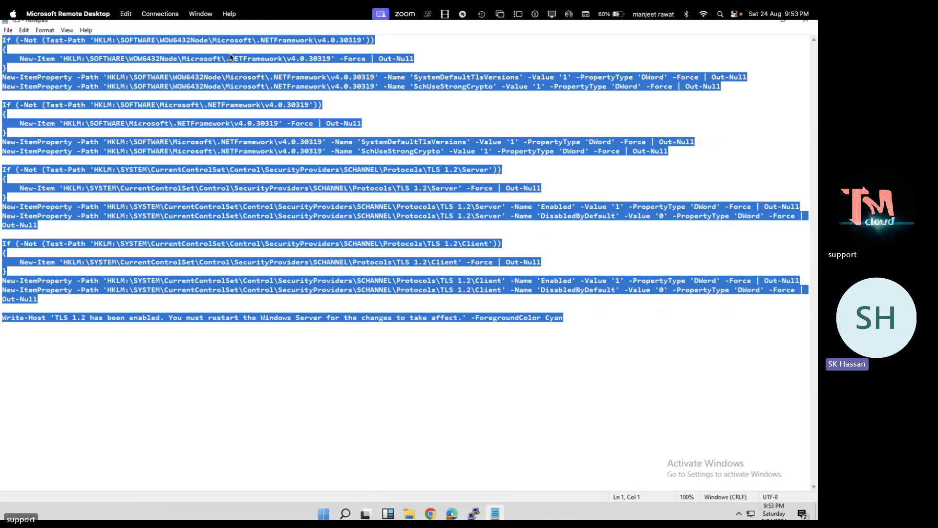
{"action": "key", "text": "super+Tab"}
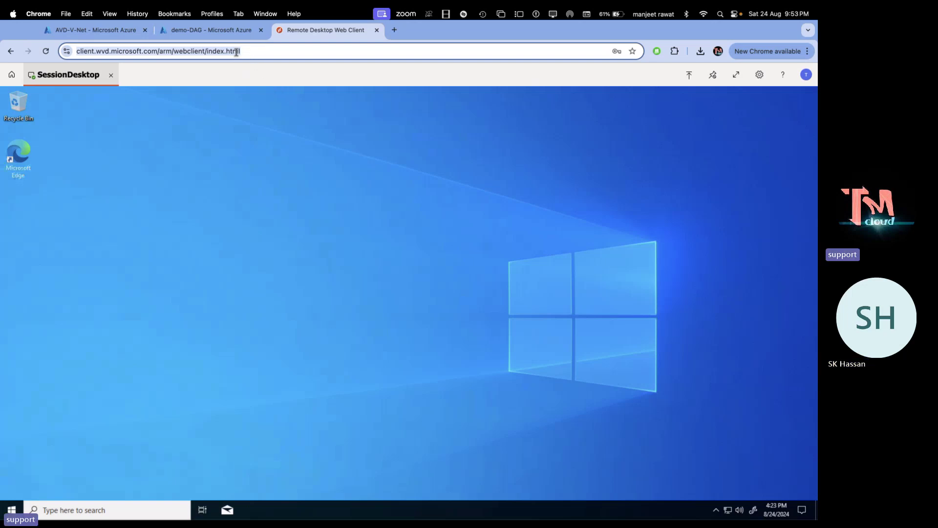
{"action": "left_click", "coordinate": [255, 52]}
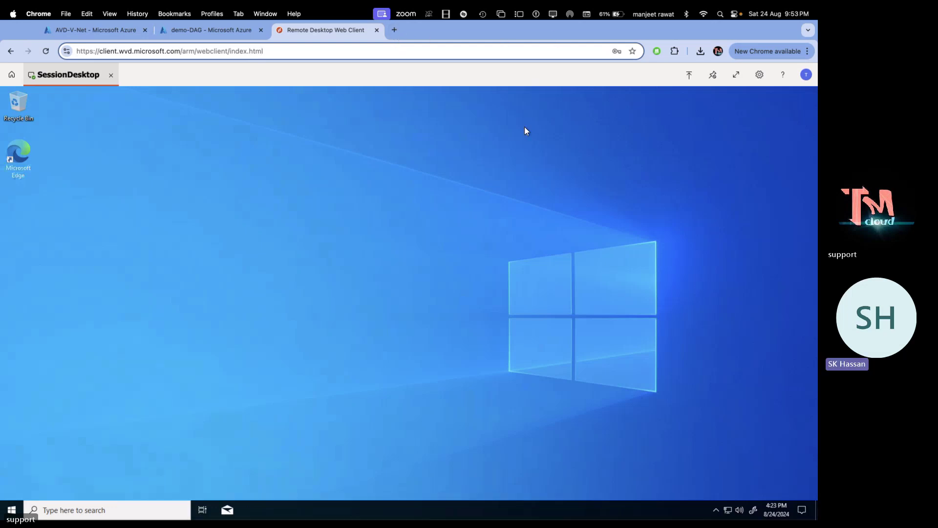
Close the AVD-V-Net tab, paste aka.ms/avdwebclient into a new tab, and copy the link
{"action": "left_click", "coordinate": [147, 31]}
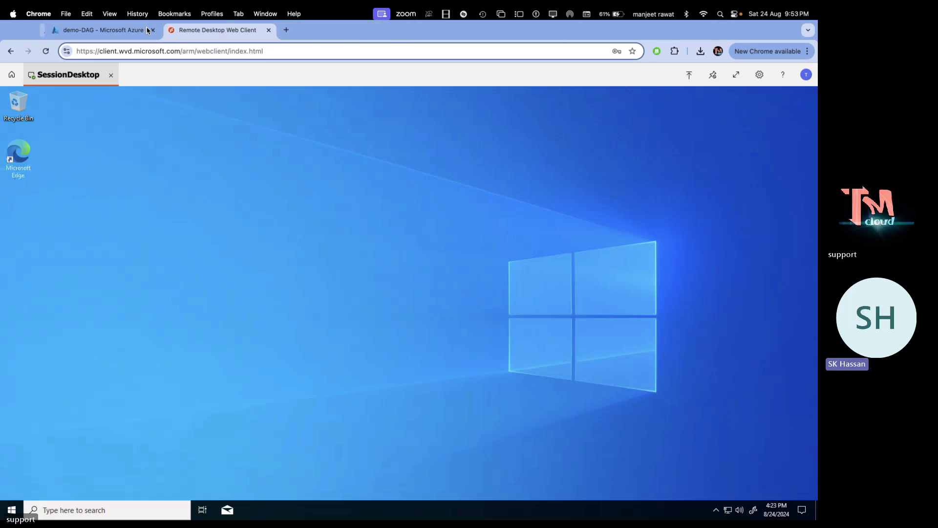
{"action": "left_click", "coordinate": [278, 30]}
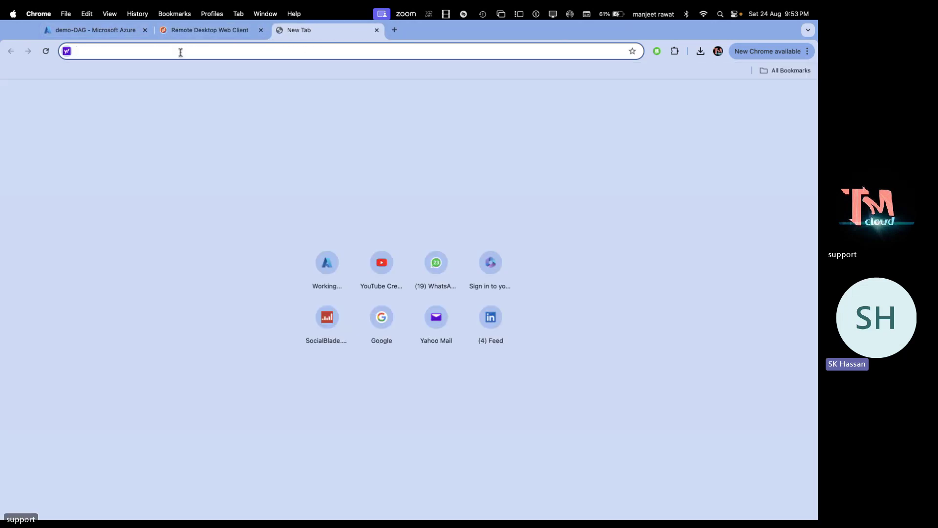
{"action": "type", "text": "aka.ms/avdwebclient"}
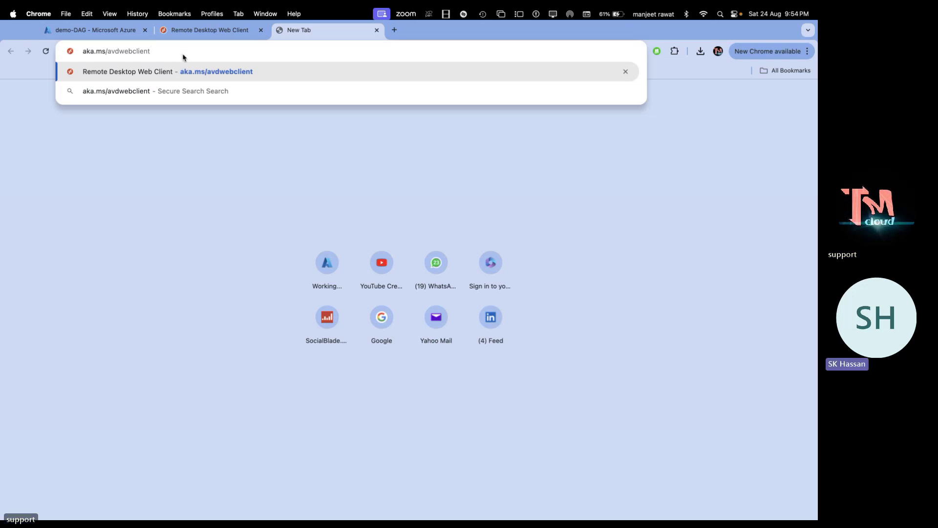
{"action": "key", "text": "super+a"}
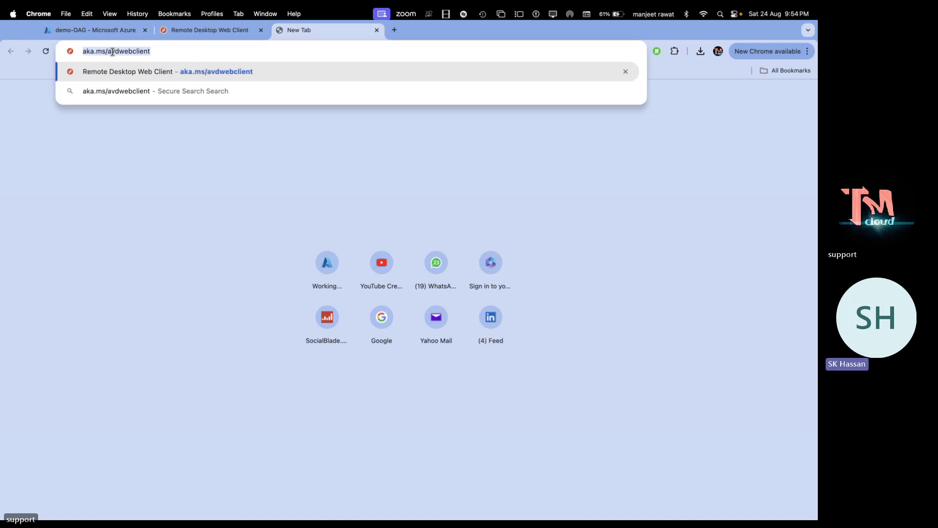
{"action": "right_click", "coordinate": [112, 51]}
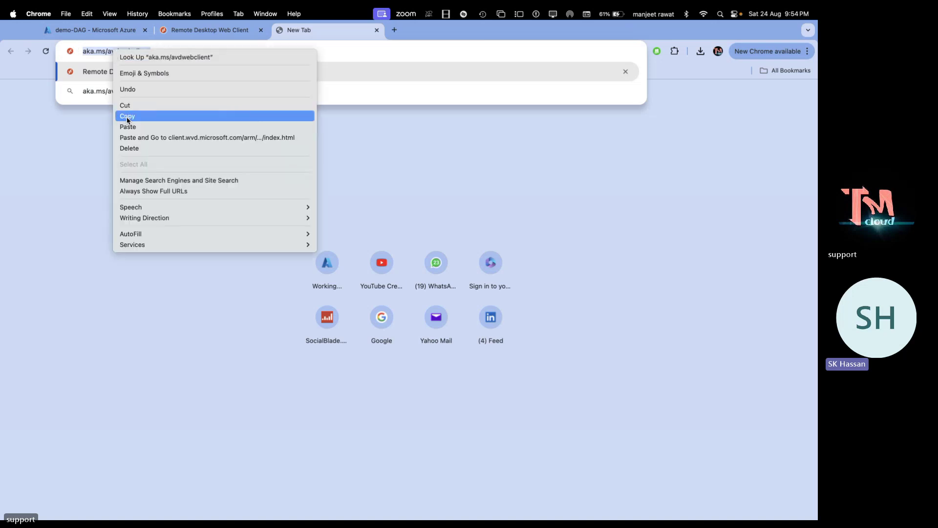
{"action": "left_click", "coordinate": [127, 117]}
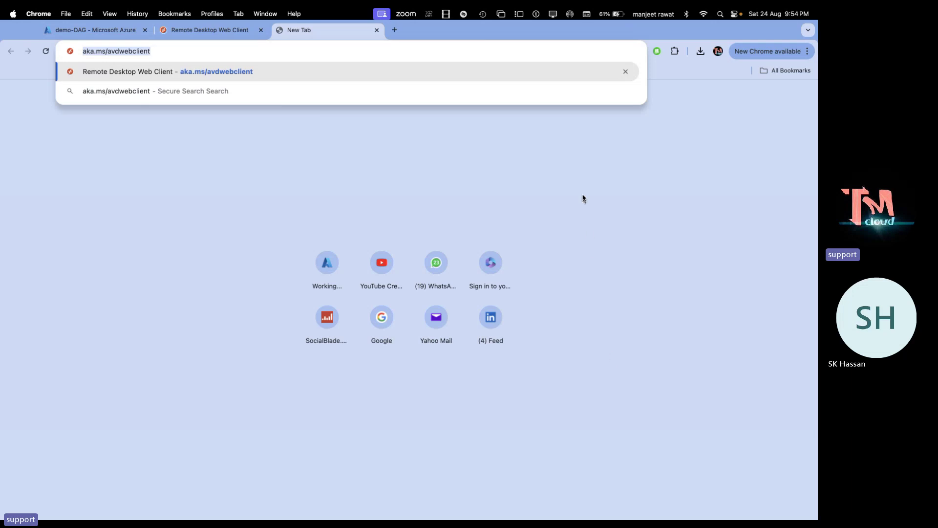
{"action": "key", "text": "super+Tab"}
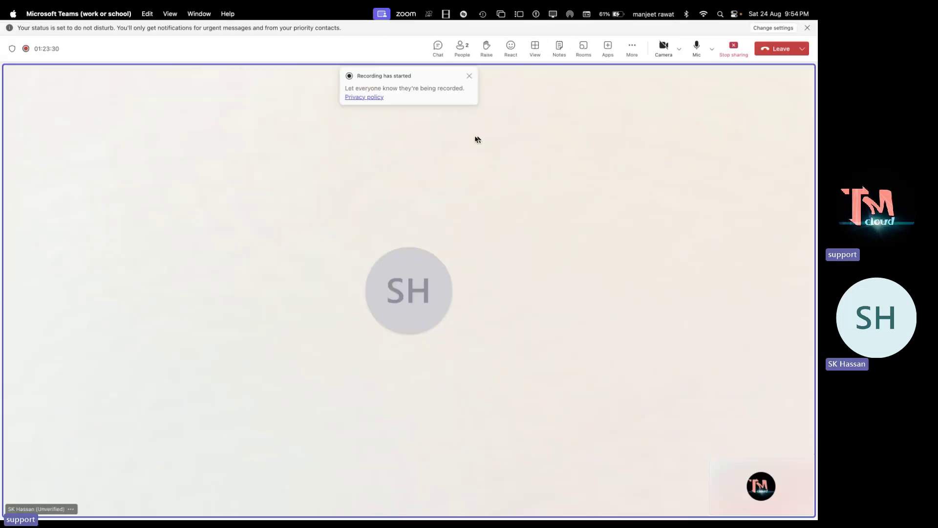
Post the aka.ms/avdwebclient link as a message in the Teams meeting chat
{"action": "left_click", "coordinate": [438, 47]}
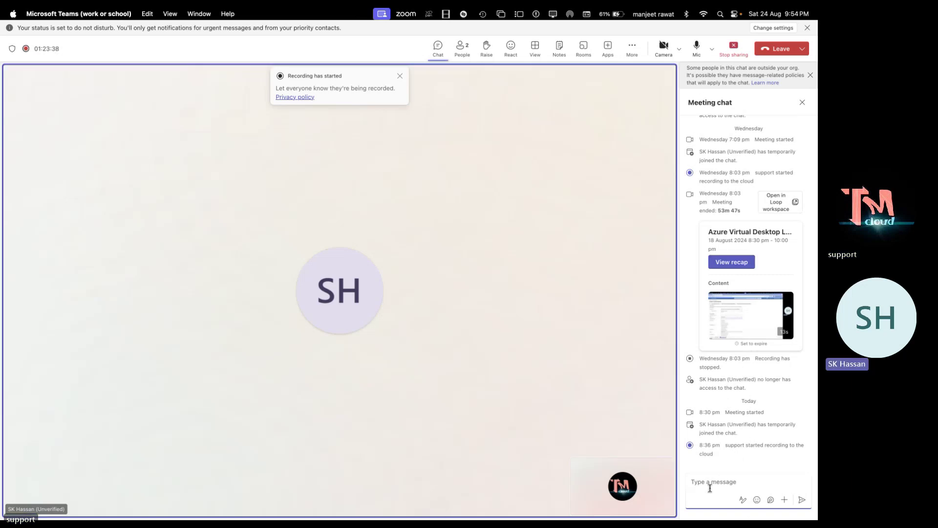
{"action": "key", "text": "super+v"}
{"action": "key", "text": "Return"}
{"action": "key", "text": "ctrl+Right"}
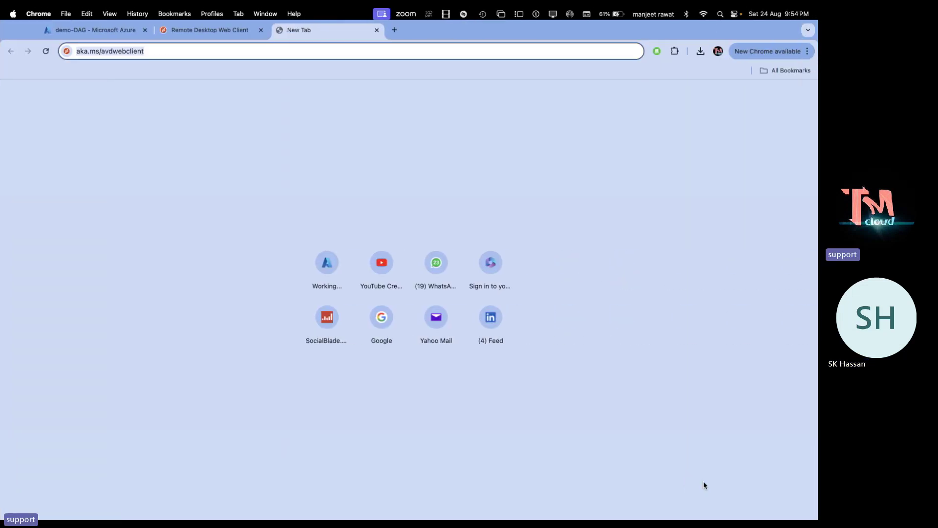
{"action": "key", "text": "ctrl+Left"}
{"action": "key", "text": "ctrl+Left"}
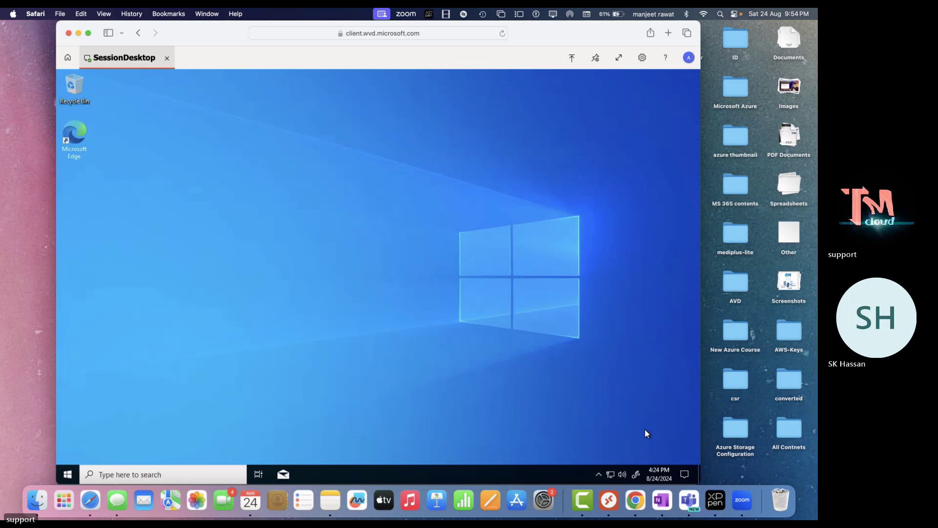
{"action": "key", "text": "ctrl+Right"}
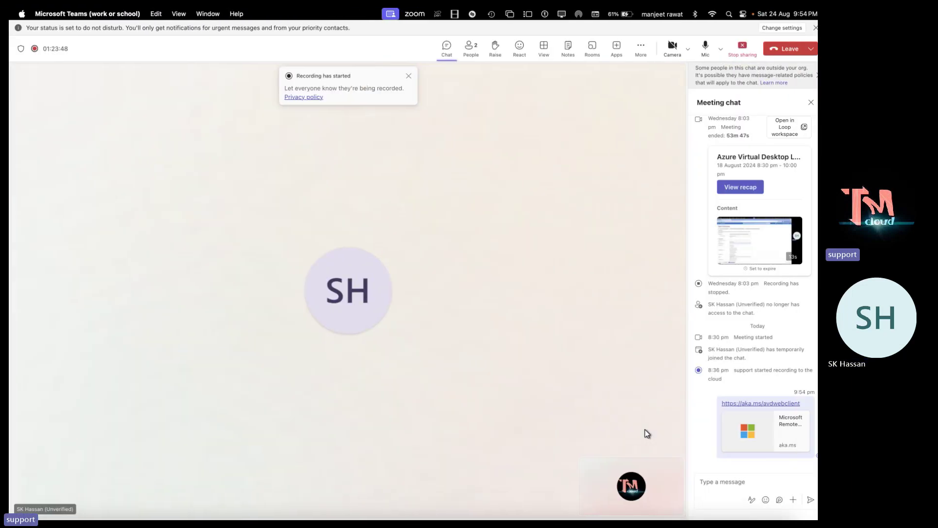
Copy the TLS 1.2 PowerShell script from Notepad and send it in the meeting chat
{"action": "key", "text": "ctrl+Right"}
{"action": "key", "text": "ctrl+Right"}
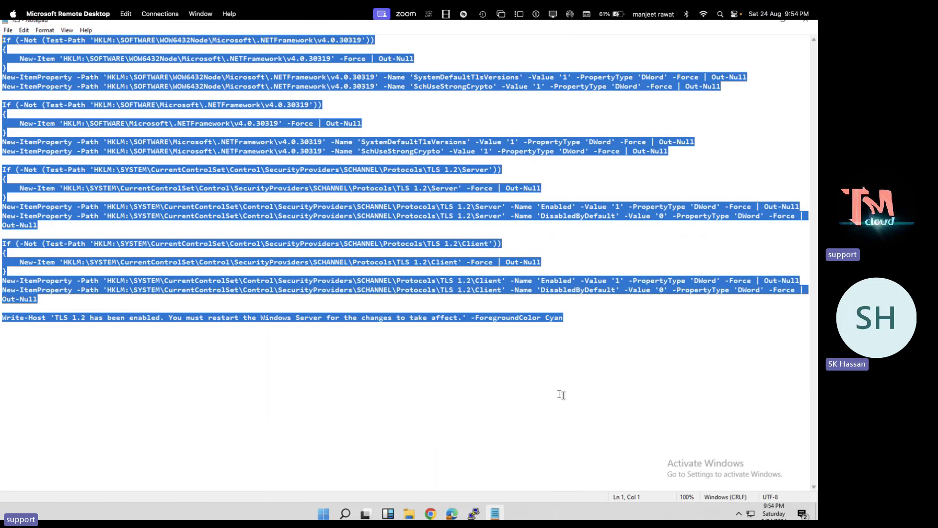
{"action": "right_click", "coordinate": [328, 84]}
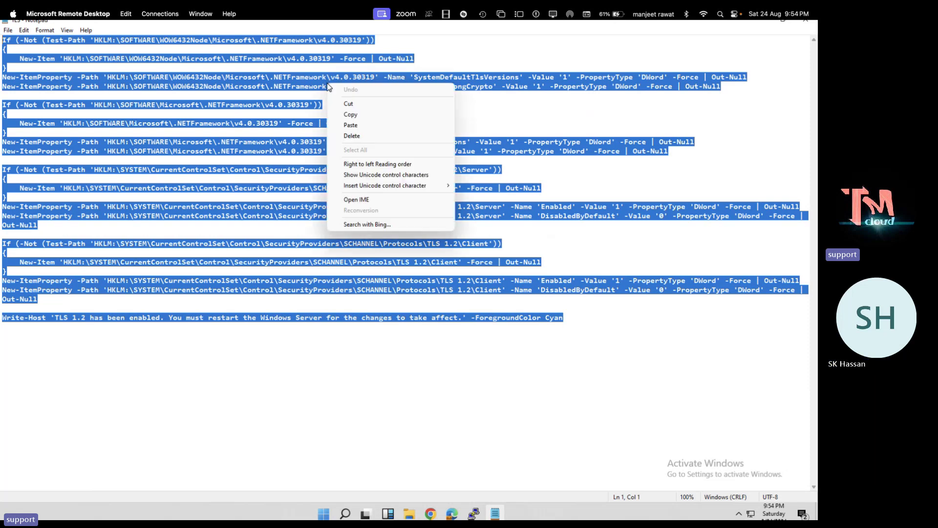
{"action": "left_click", "coordinate": [353, 116]}
{"action": "key", "text": "ctrl+Left"}
{"action": "key", "text": "ctrl+Left"}
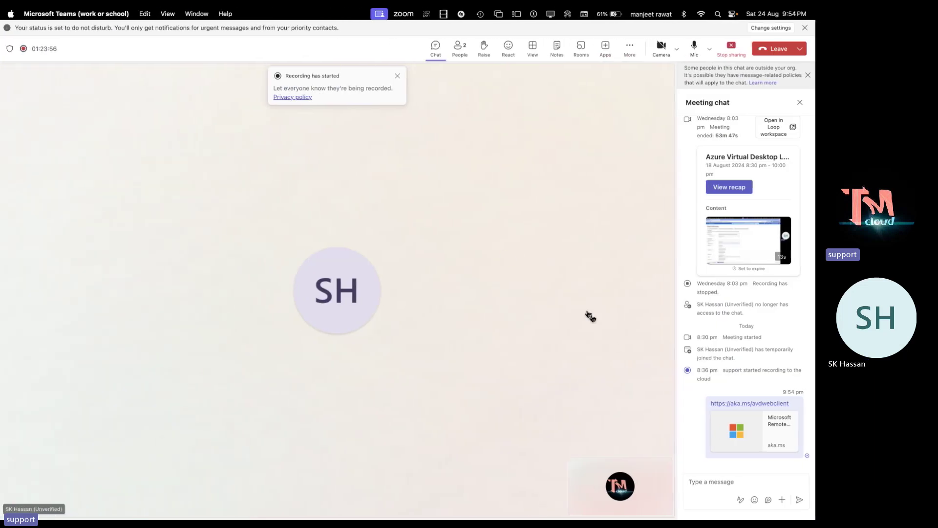
{"action": "left_click", "coordinate": [705, 478]}
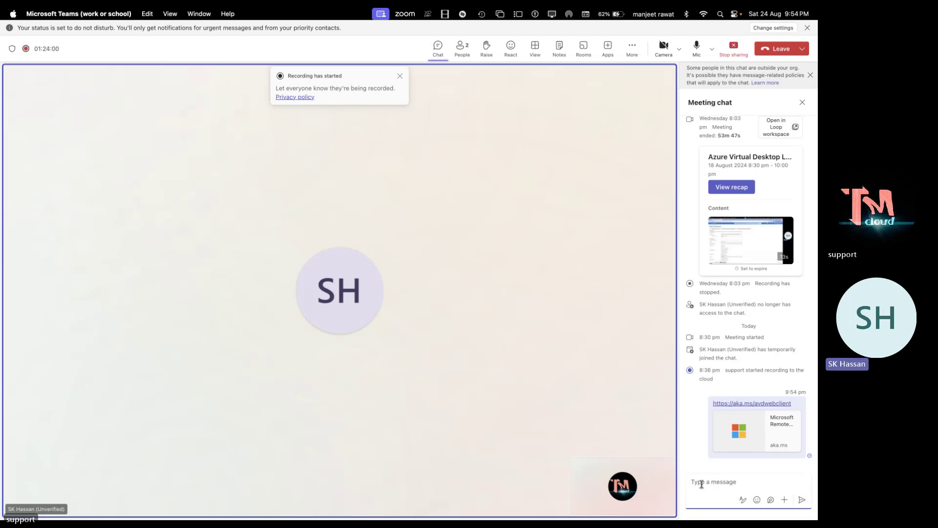
{"action": "key", "text": "super+v"}
{"action": "key", "text": "Return"}
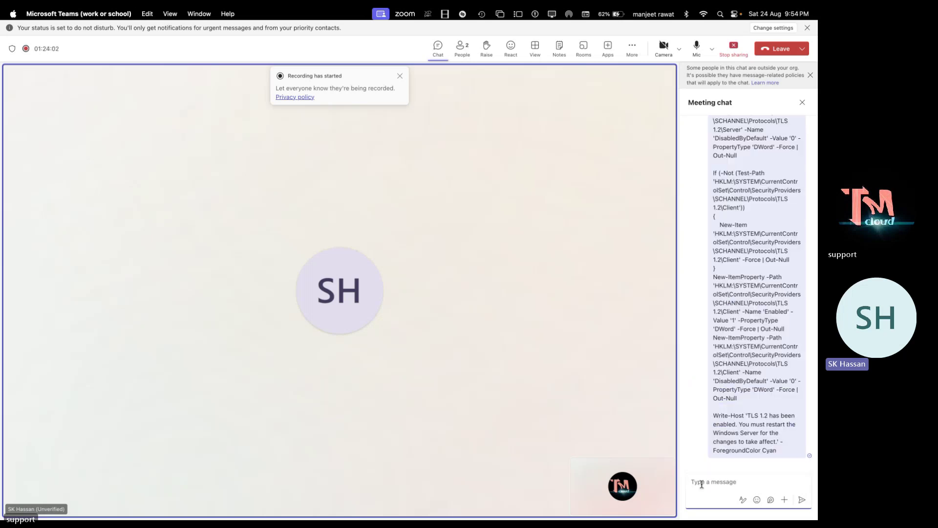
{"action": "key", "text": "ctrl+Right"}
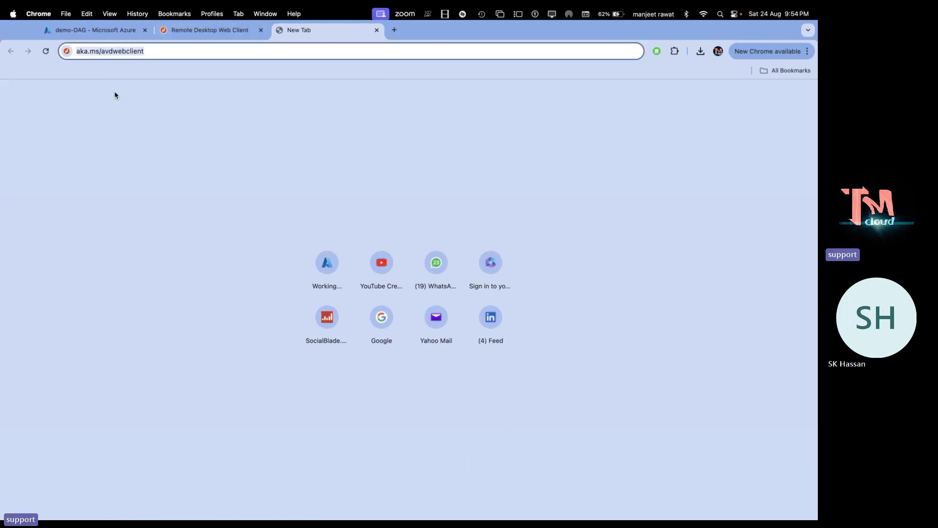
Load aka.ms/avdwebclient in Chrome, close the old Remote Desktop tab, and choose the signed-in account
{"action": "key", "text": "Return"}
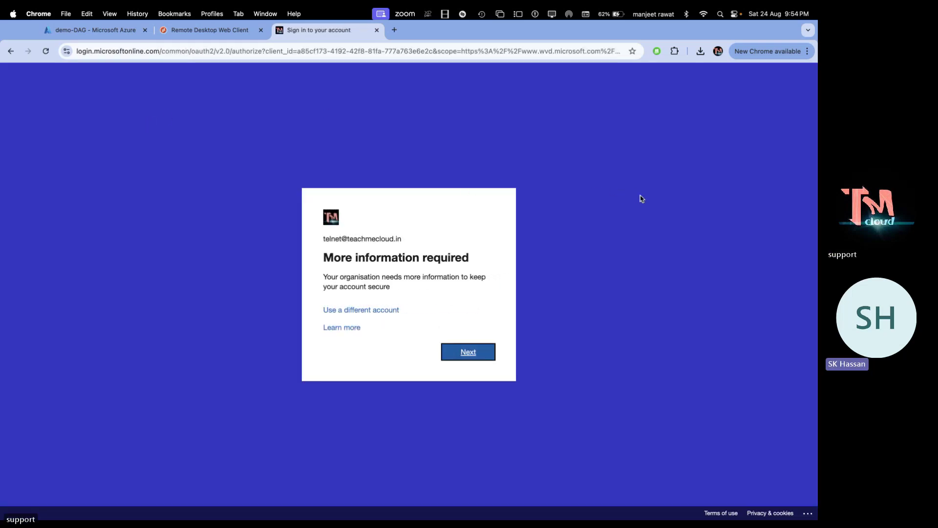
{"action": "left_click", "coordinate": [370, 309]}
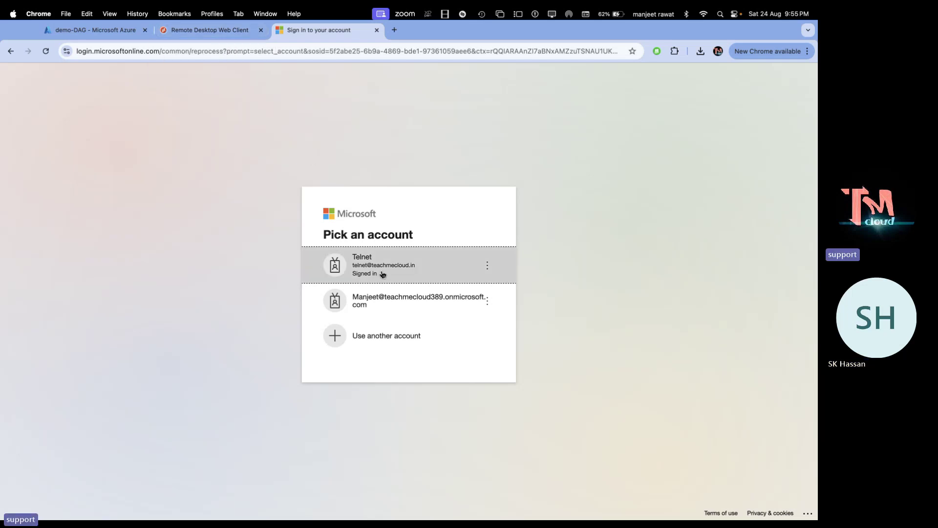
{"action": "left_click", "coordinate": [261, 31]}
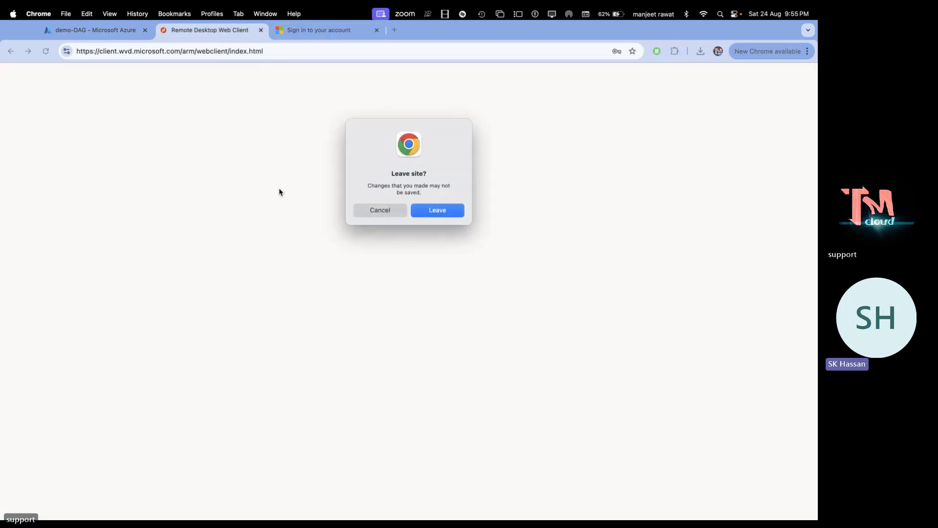
{"action": "left_click", "coordinate": [438, 211]}
{"action": "left_click", "coordinate": [364, 272]}
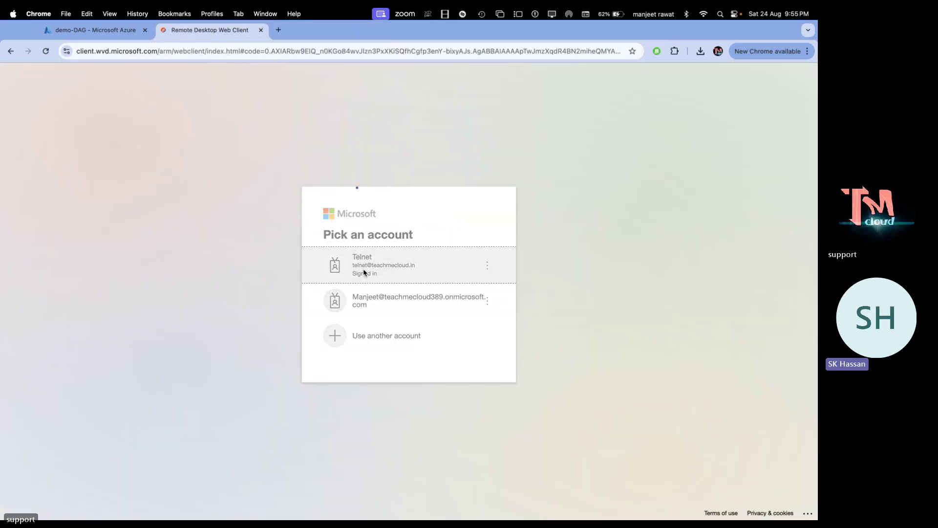
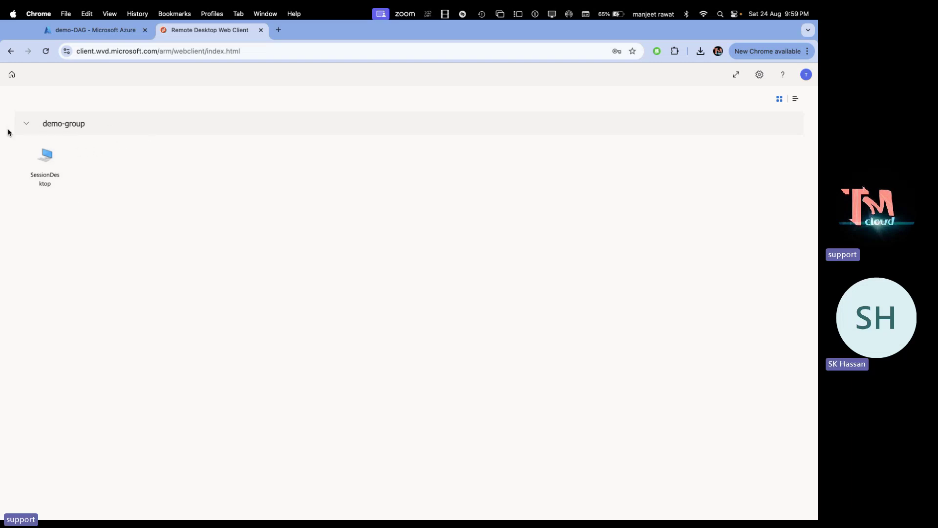
Check that SessionDesktop appears under demo-group, then go back to the demo-DAG Assignments page
{"action": "left_click", "coordinate": [26, 124]}
{"action": "left_click", "coordinate": [26, 123]}
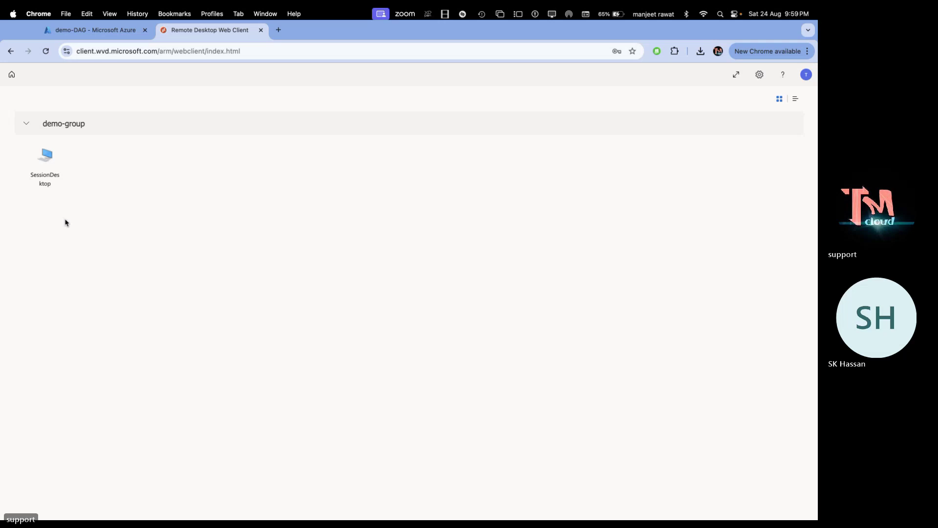
{"action": "left_click", "coordinate": [118, 38]}
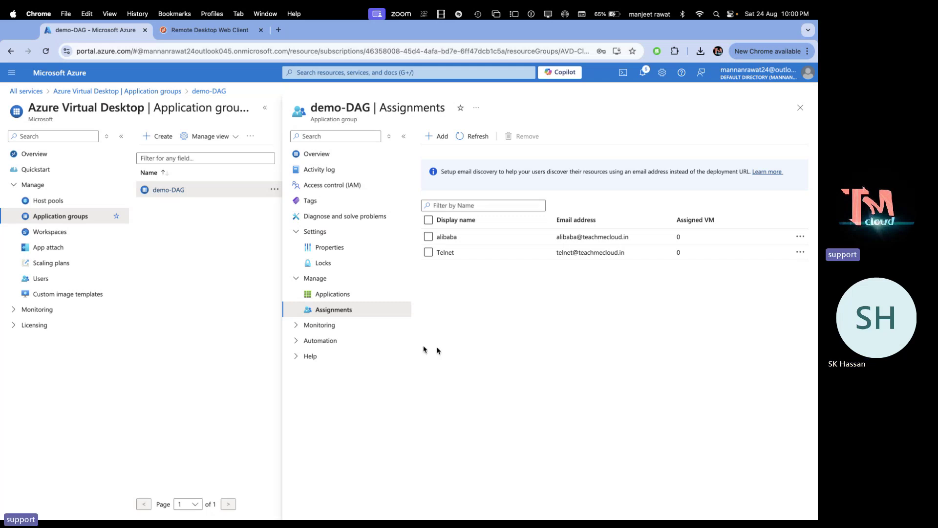
Look over the Host pools list and the Create host pool form before returning to Azure Home
{"action": "left_click", "coordinate": [53, 202]}
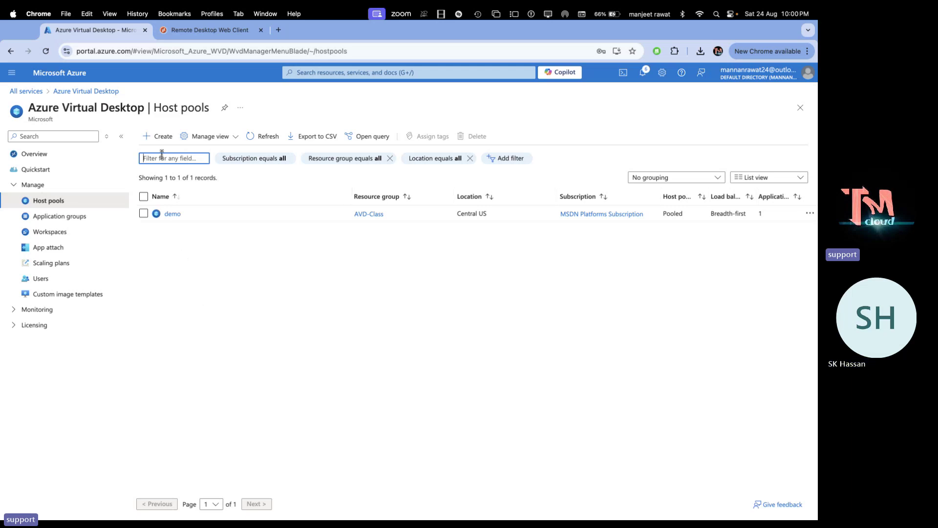
{"action": "left_click", "coordinate": [164, 137]}
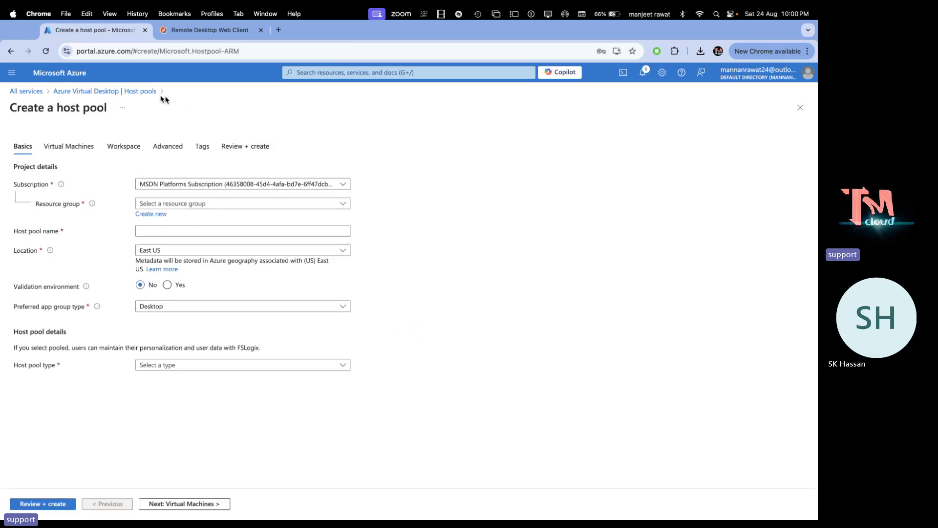
{"action": "left_click", "coordinate": [70, 77]}
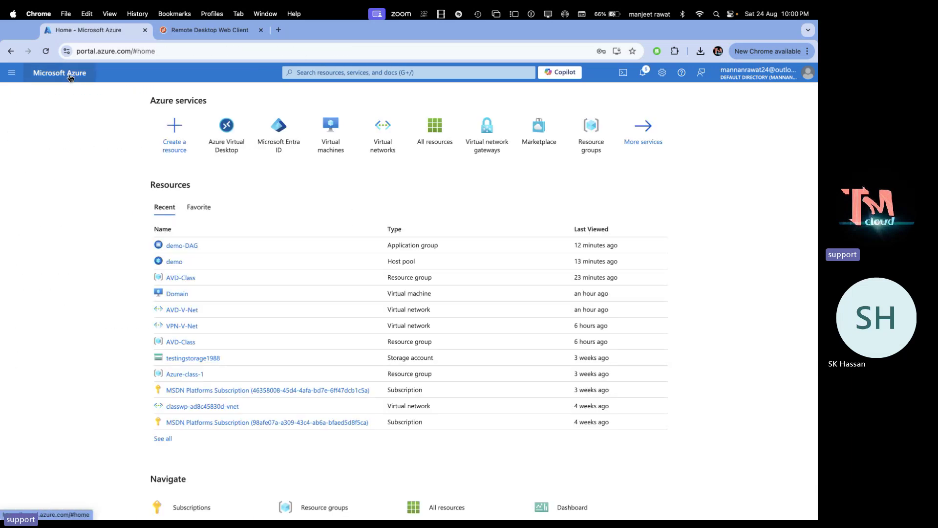
Open the Azure Virtual Desktop overview from the Home page tile
{"action": "left_click", "coordinate": [230, 143]}
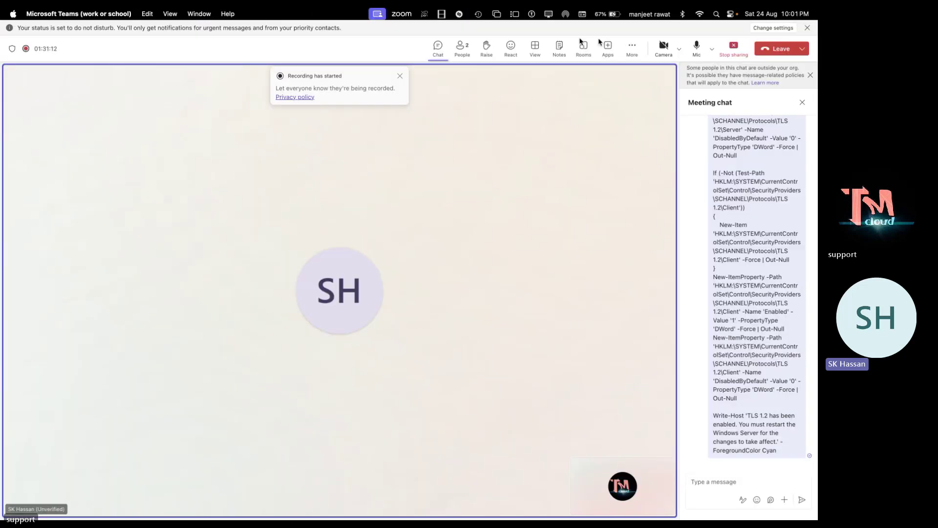
Stop the Teams meeting recording via More > Record and transcribe, confirming with Stop
{"action": "left_click", "coordinate": [633, 47]}
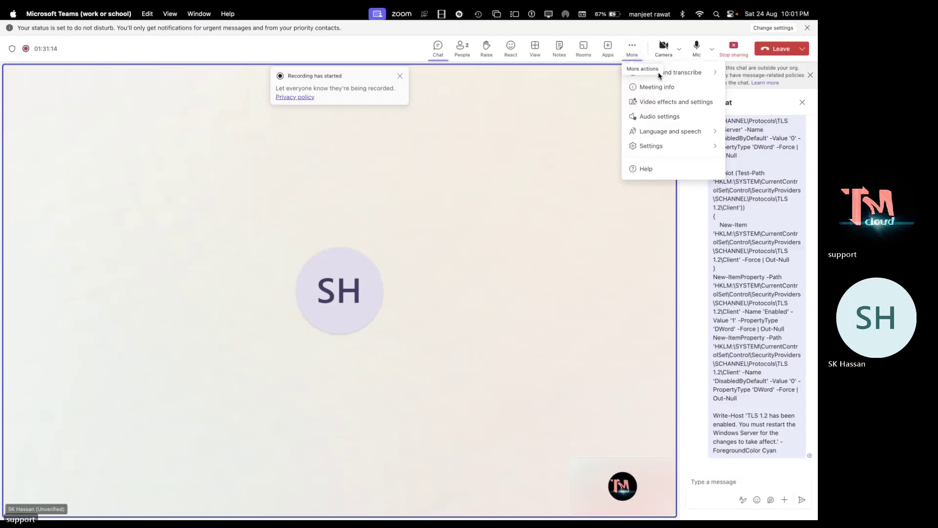
{"action": "mouse_move", "coordinate": [681, 73]}
{"action": "left_click", "coordinate": [572, 77]}
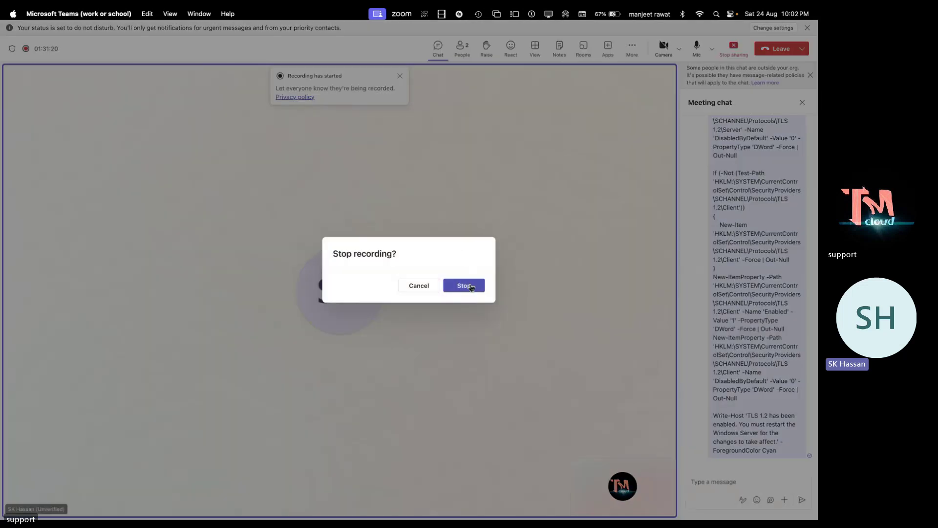
{"action": "left_click", "coordinate": [464, 285]}
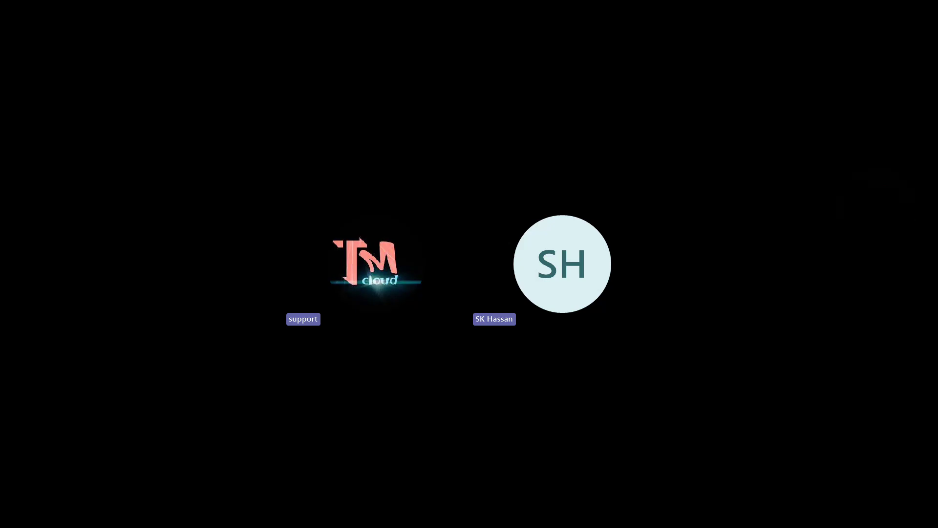